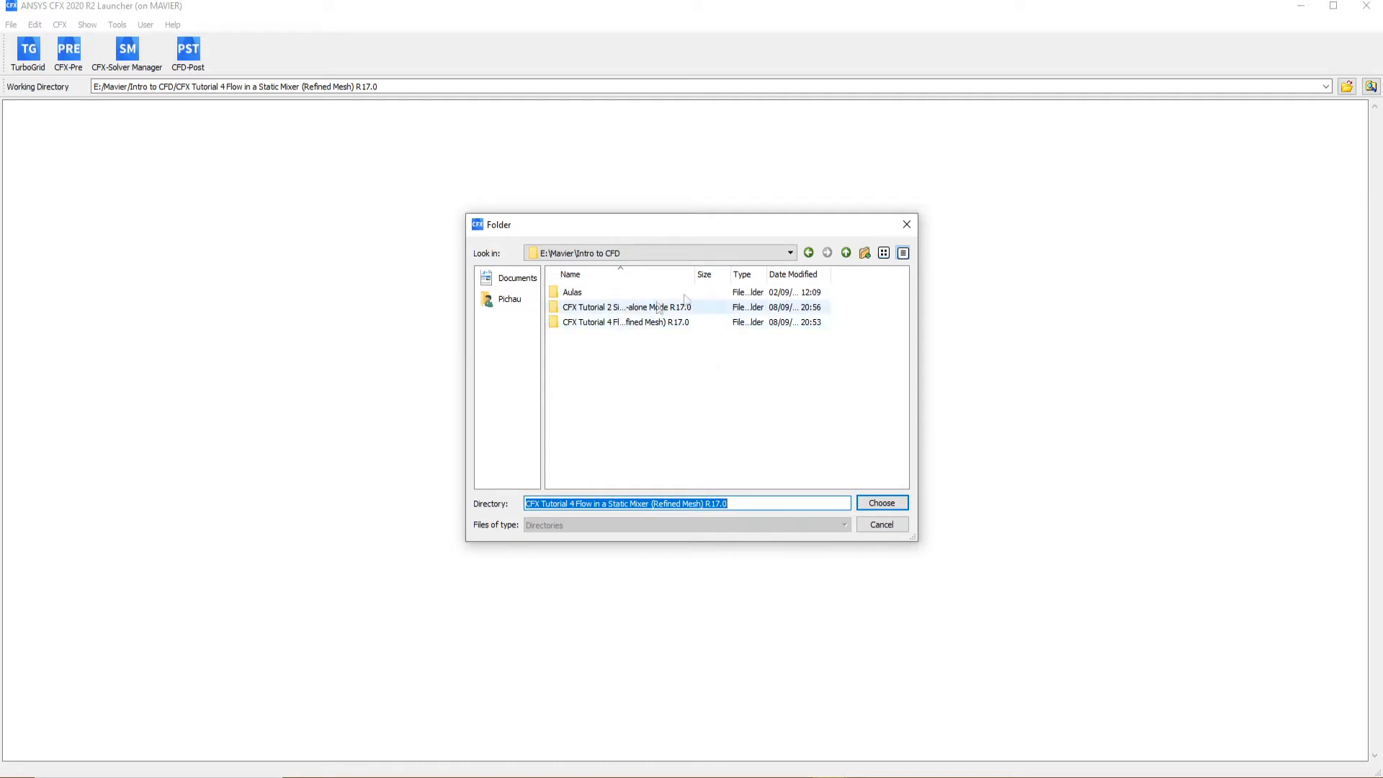
Cancel the folder selection and open the CFX Tutorial 4 Flow in a Static Mixer (Refined Mesh) R17.0 folder in File Explorer
double_click(684, 322)
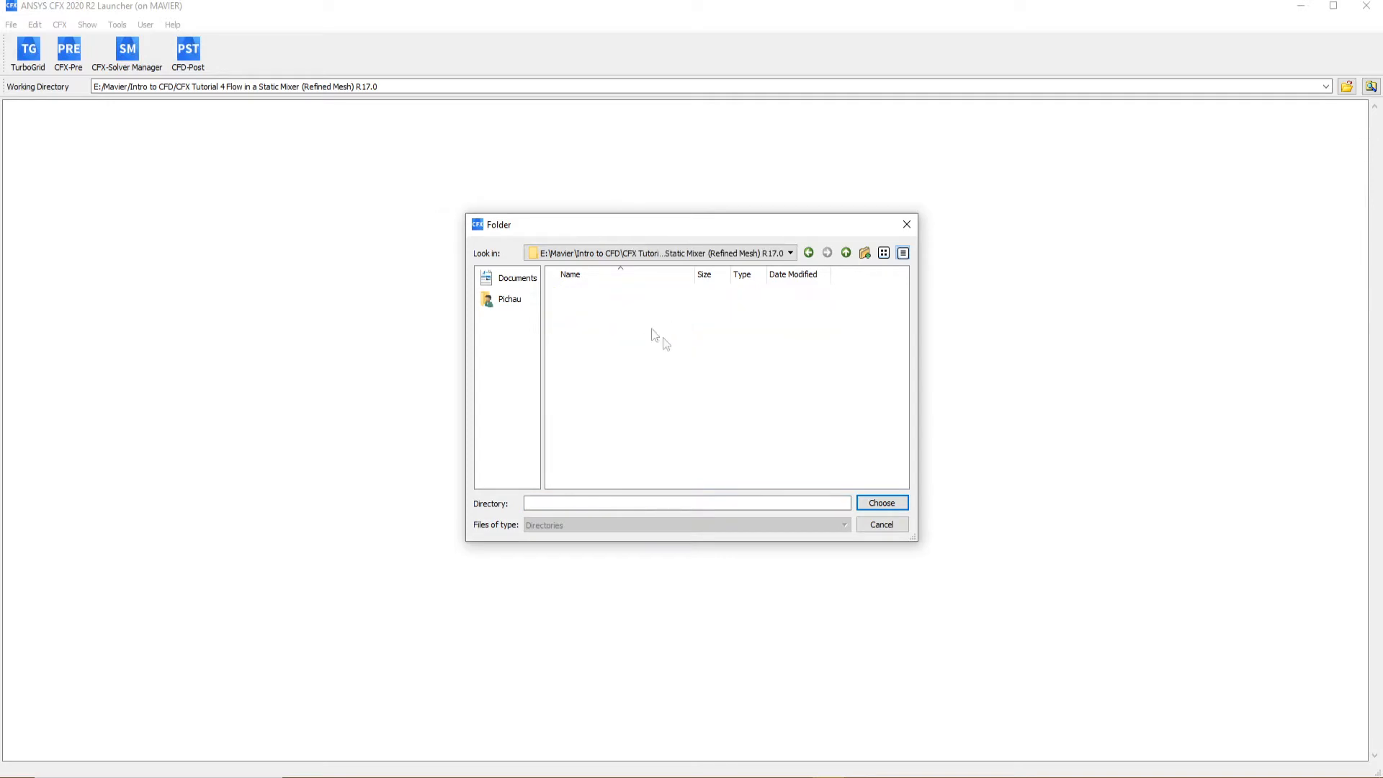
click(882, 526)
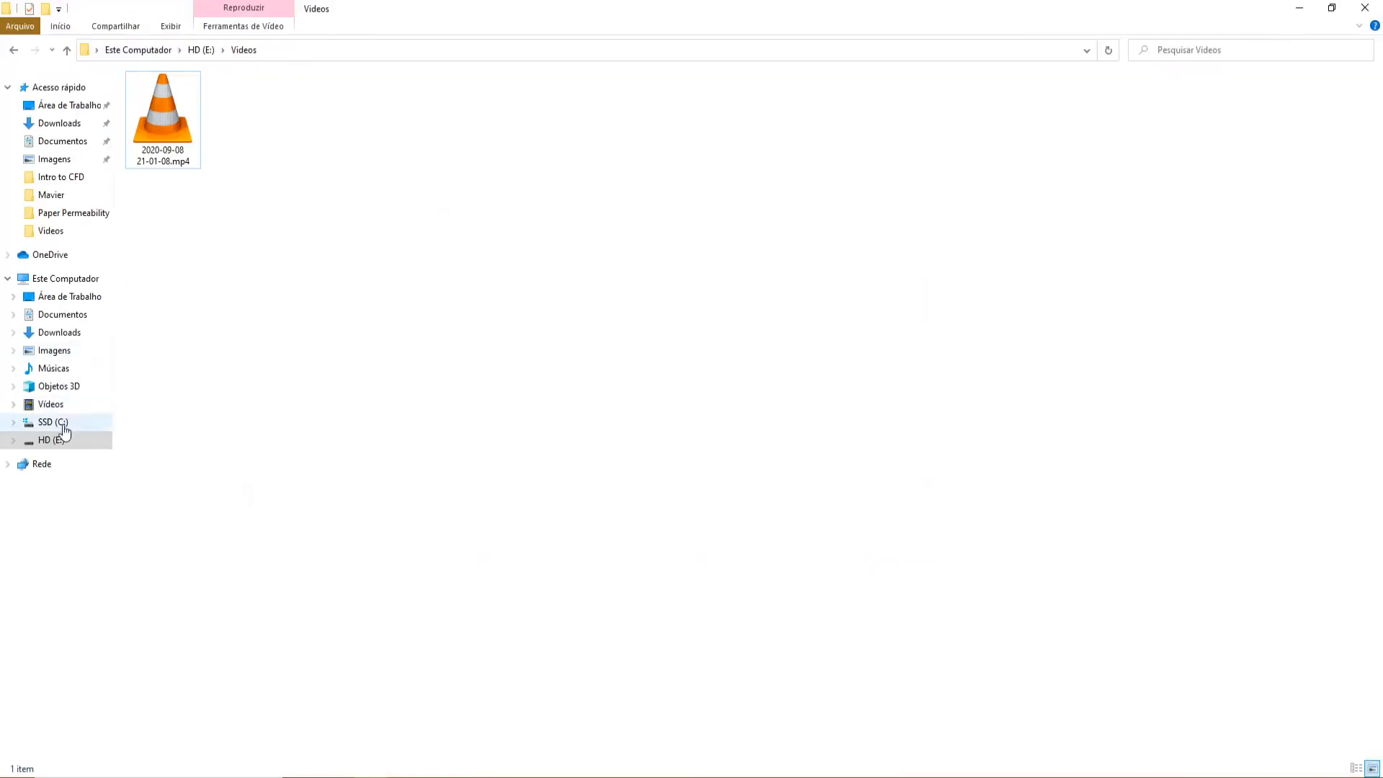
click(56, 440)
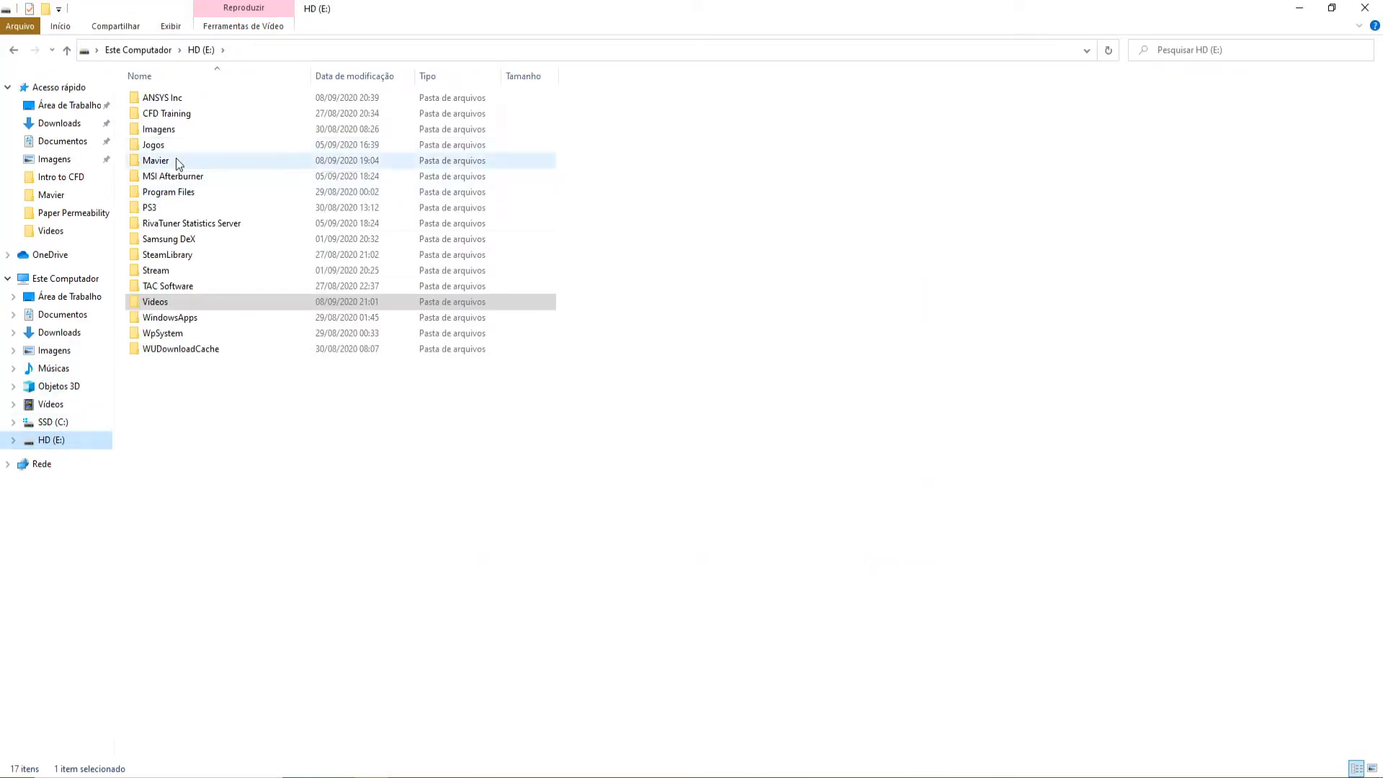
double_click(177, 163)
double_click(178, 99)
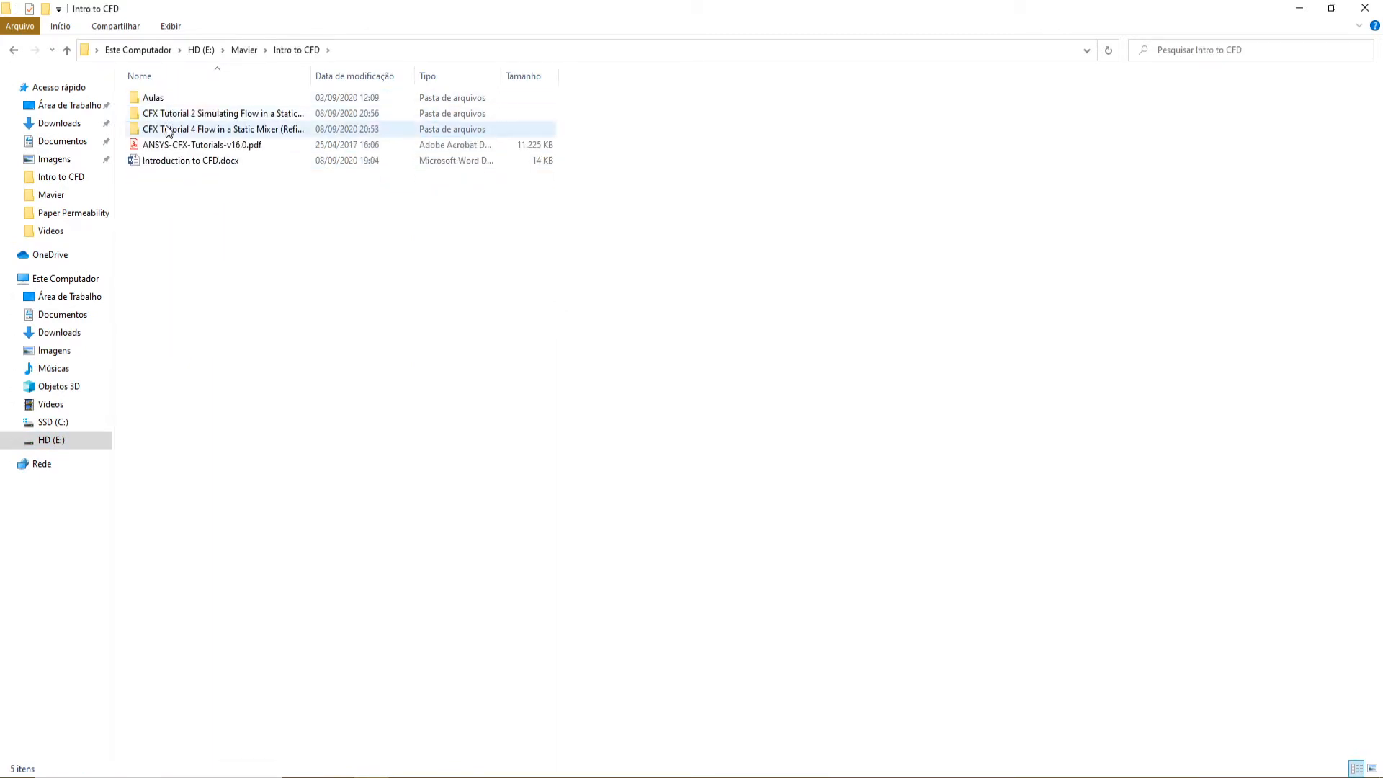
double_click(170, 129)
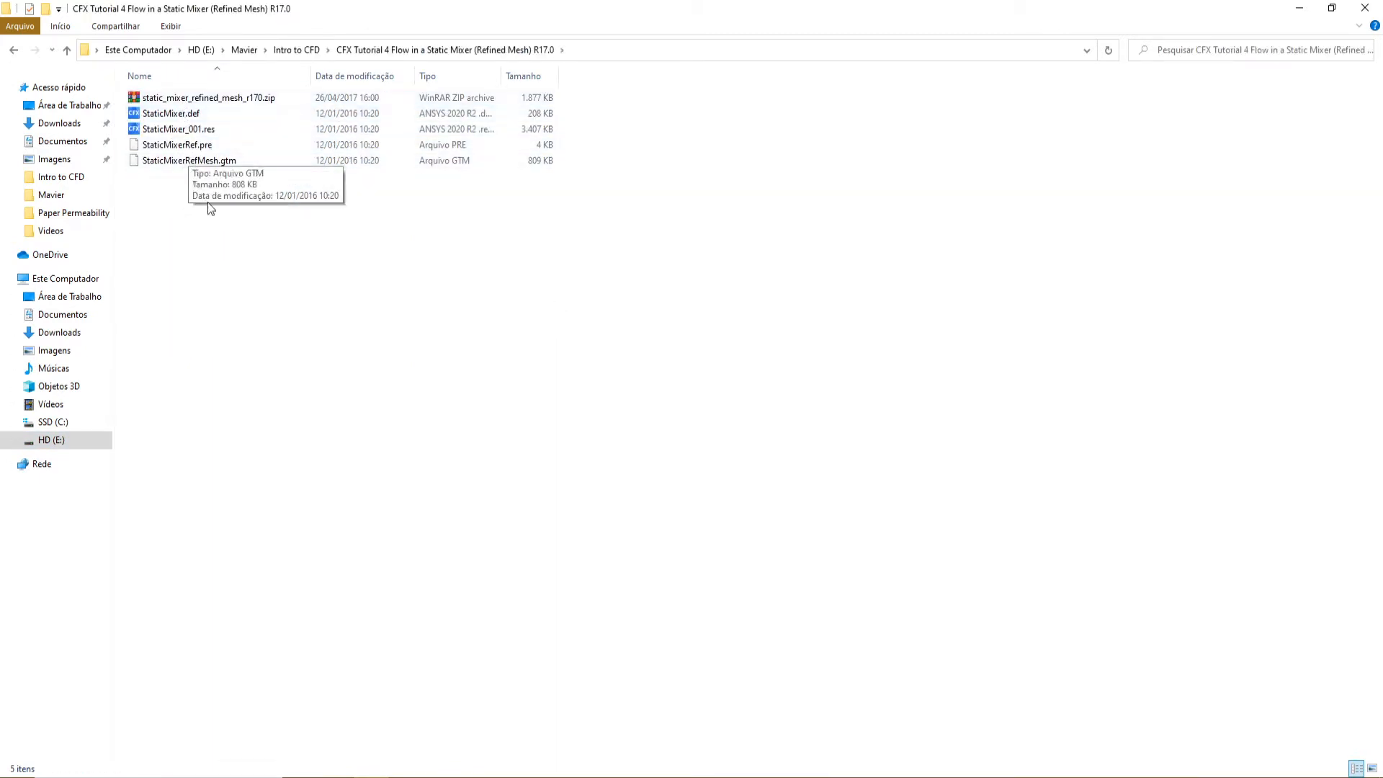
Delete the four extracted files beside static_mixer_refined_mesh_r170.zip and extract the archive again into the same folder
drag(208, 205, 198, 114)
key(Delete)
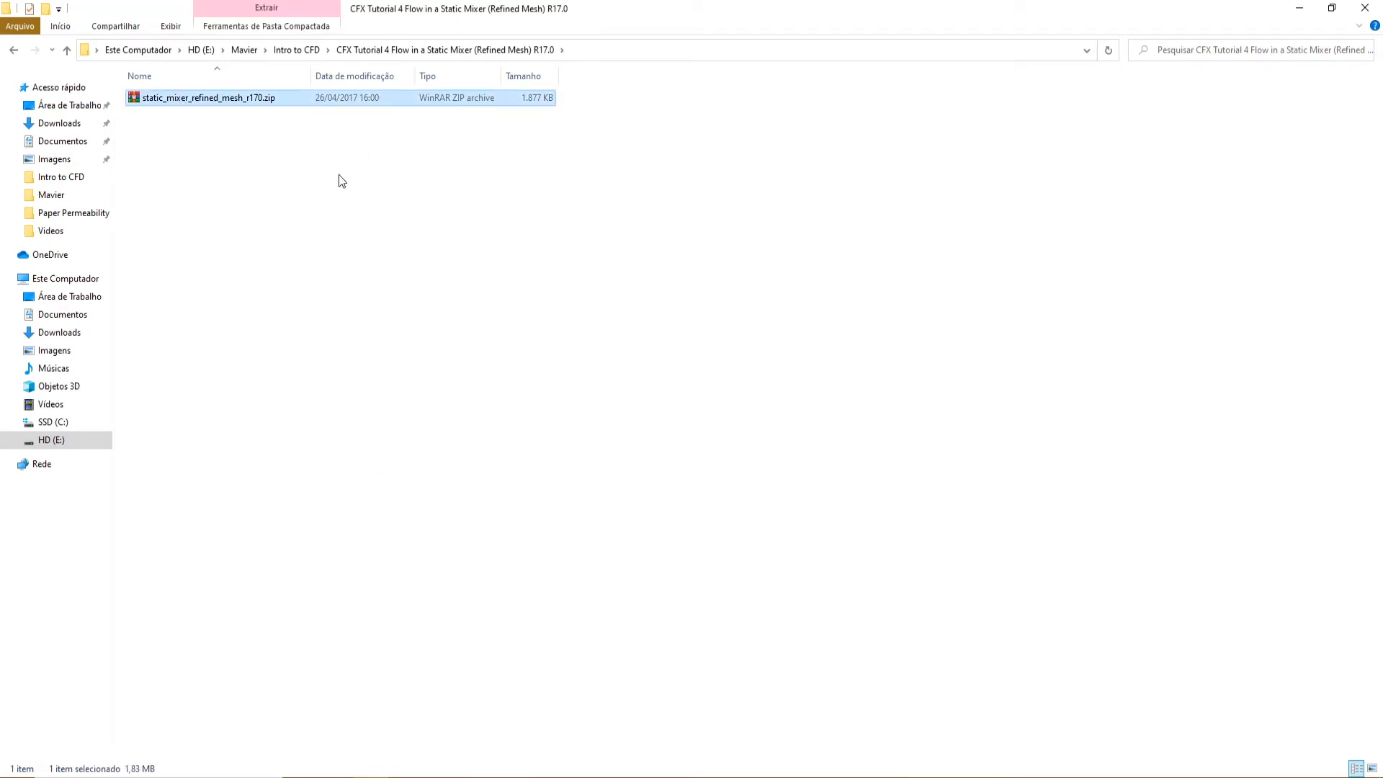
right_click(224, 93)
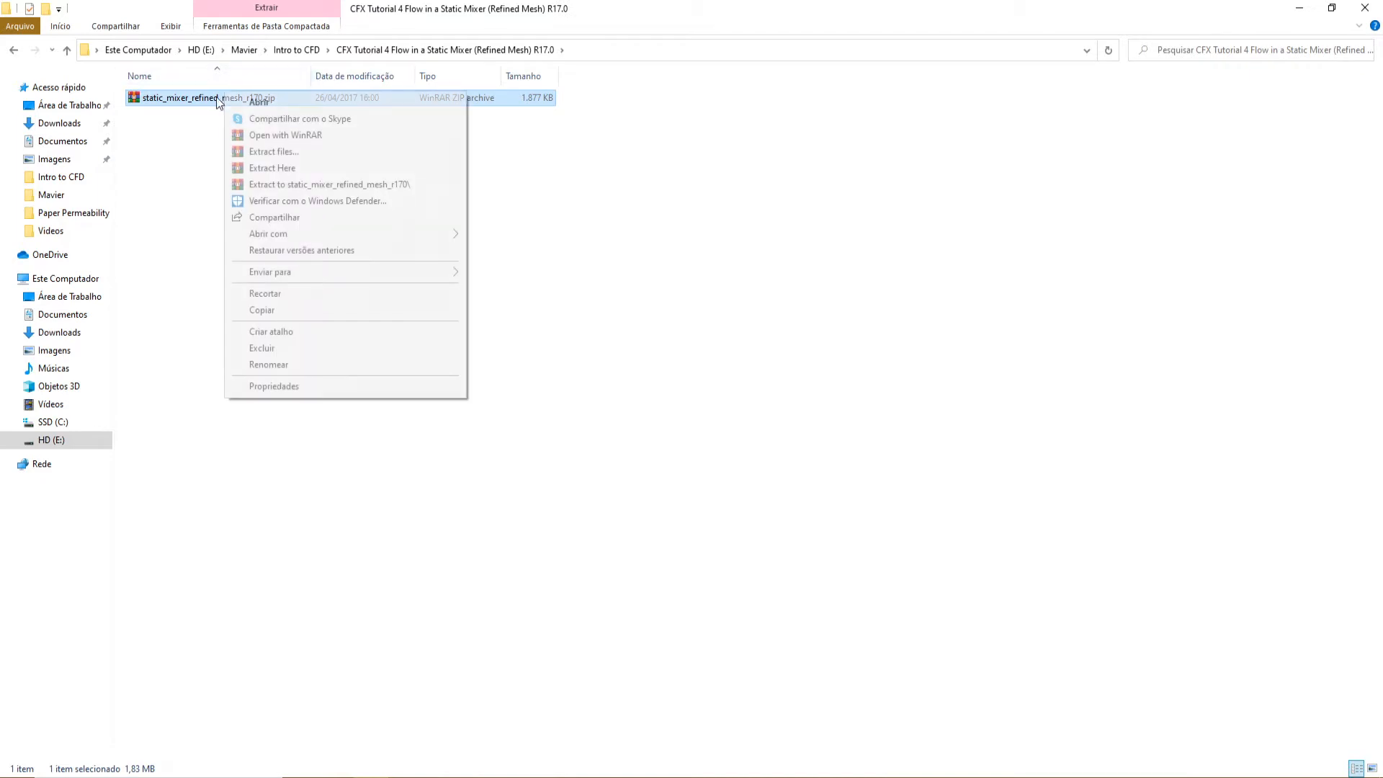
click(278, 169)
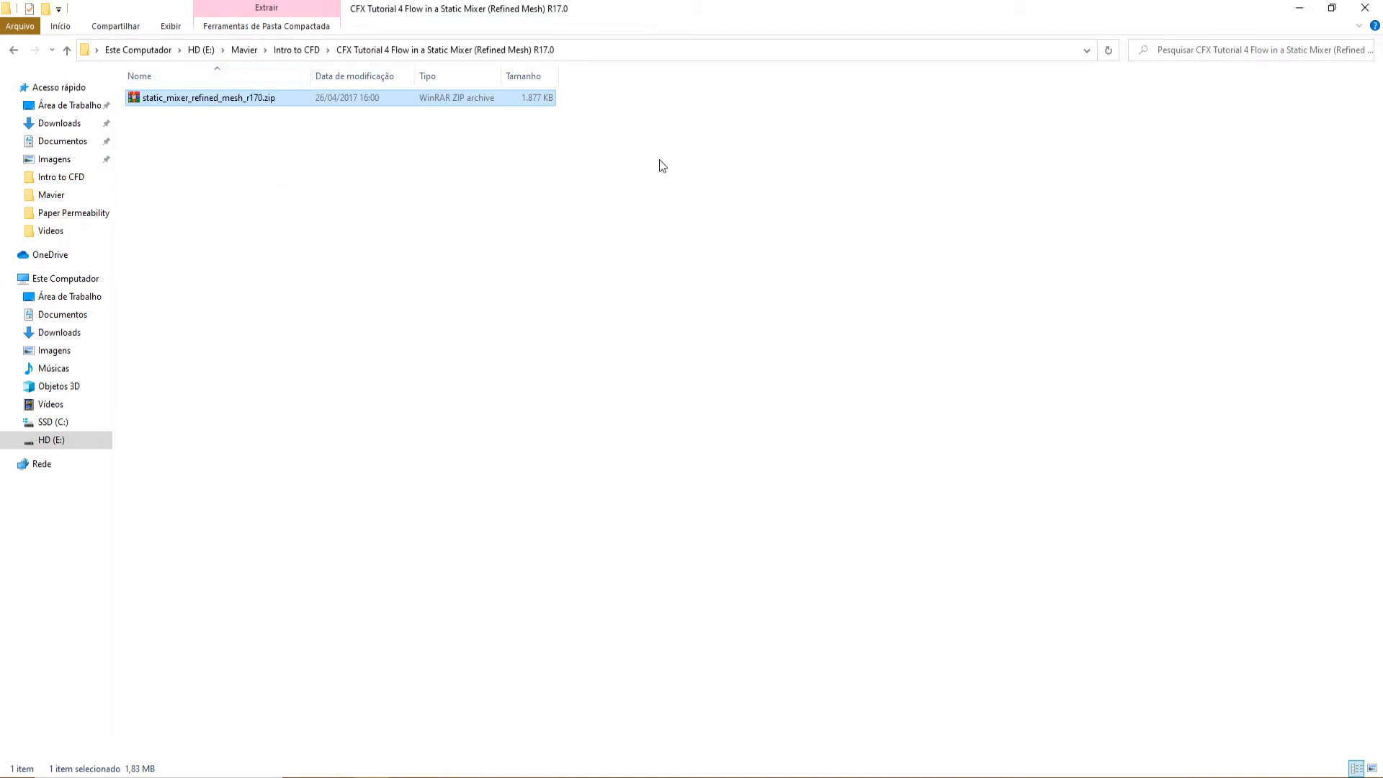
click(703, 359)
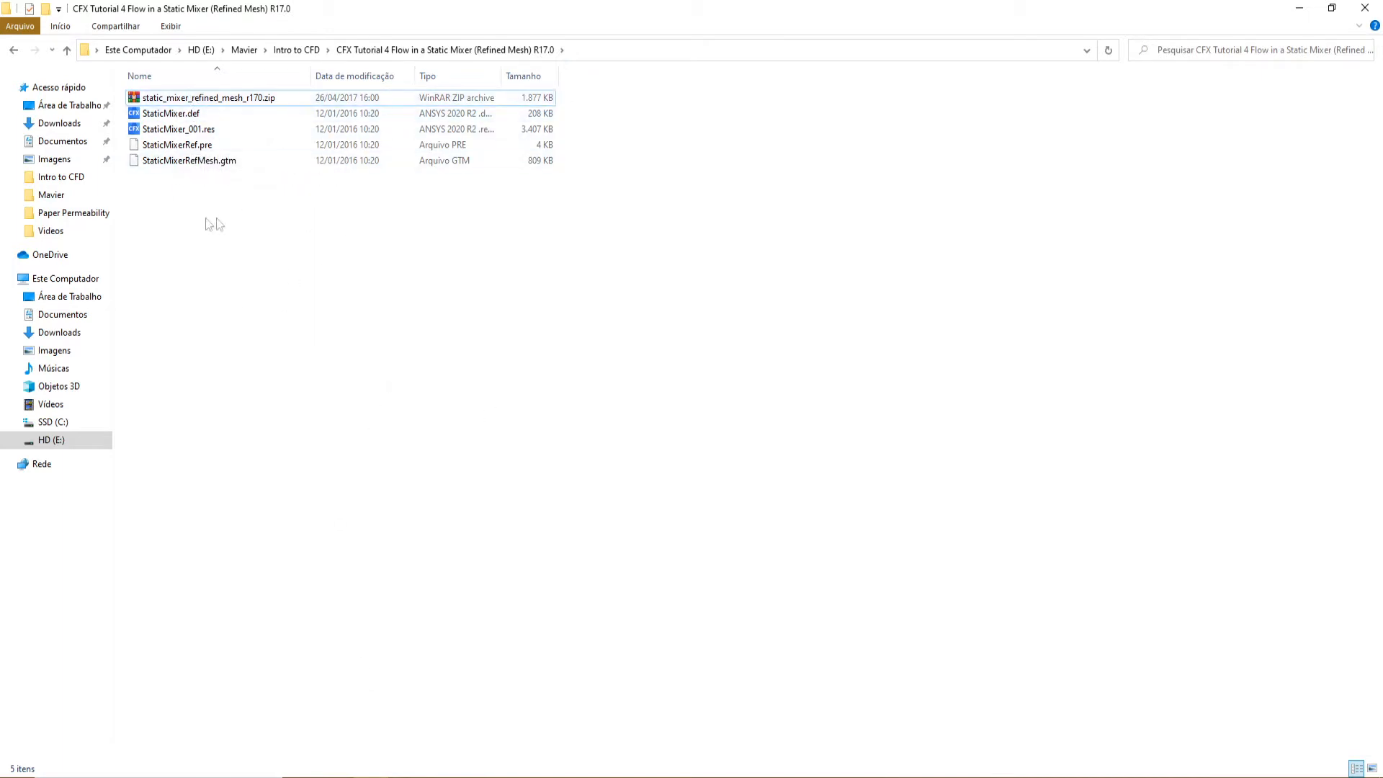
Copy the Tutorial 4 folder's path and paste it as the working directory in the ANSYS CFX Launcher
click(623, 50)
key(ctrl+c)
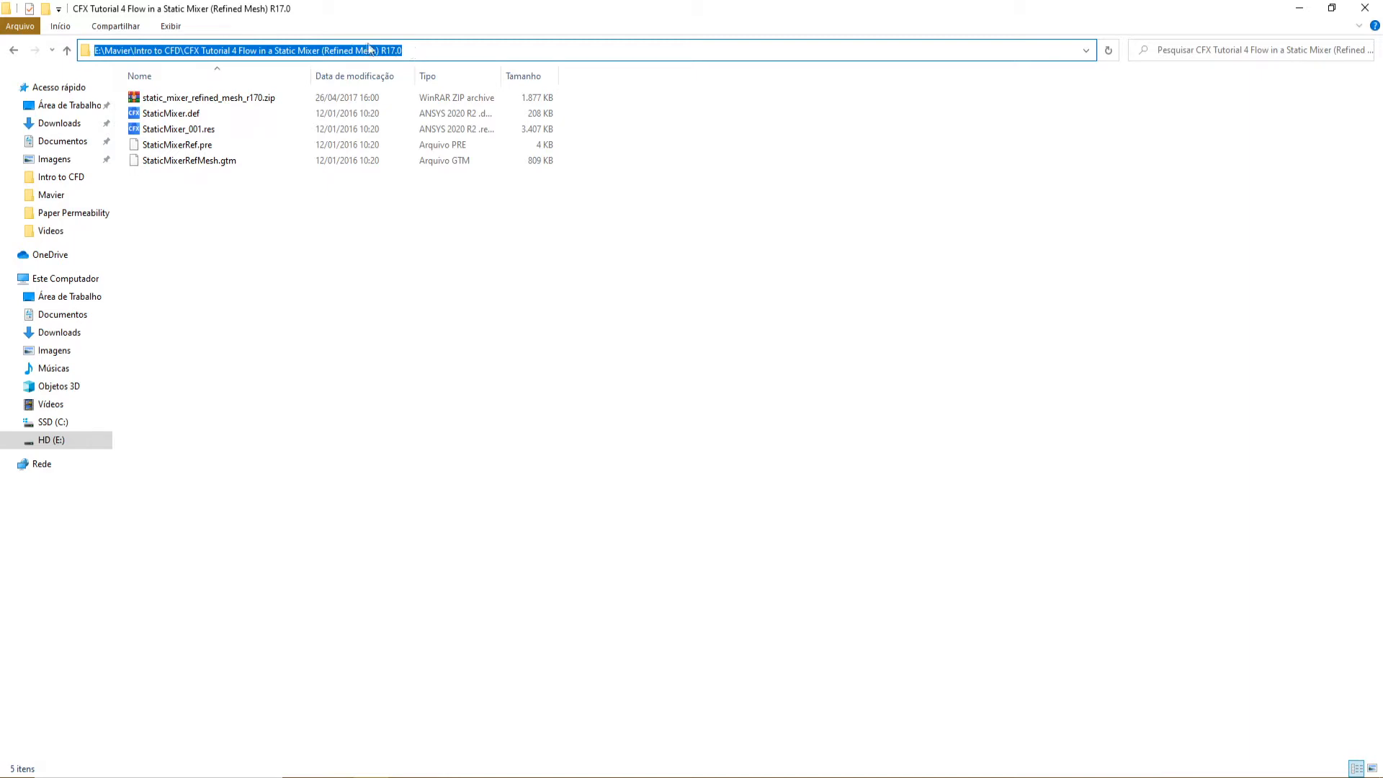
click(629, 439)
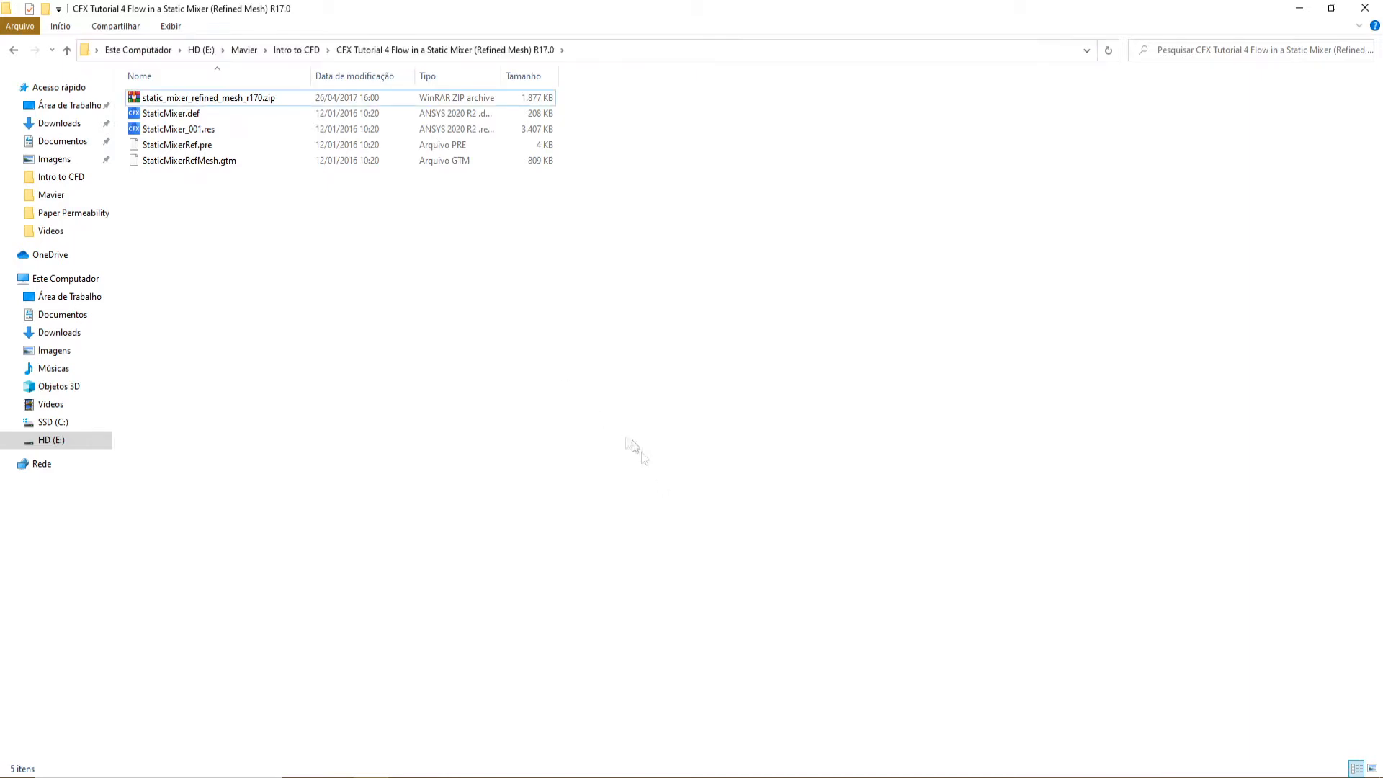
key(alt+Tab)
click(378, 86)
key(ctrl+a)
key(ctrl+v)
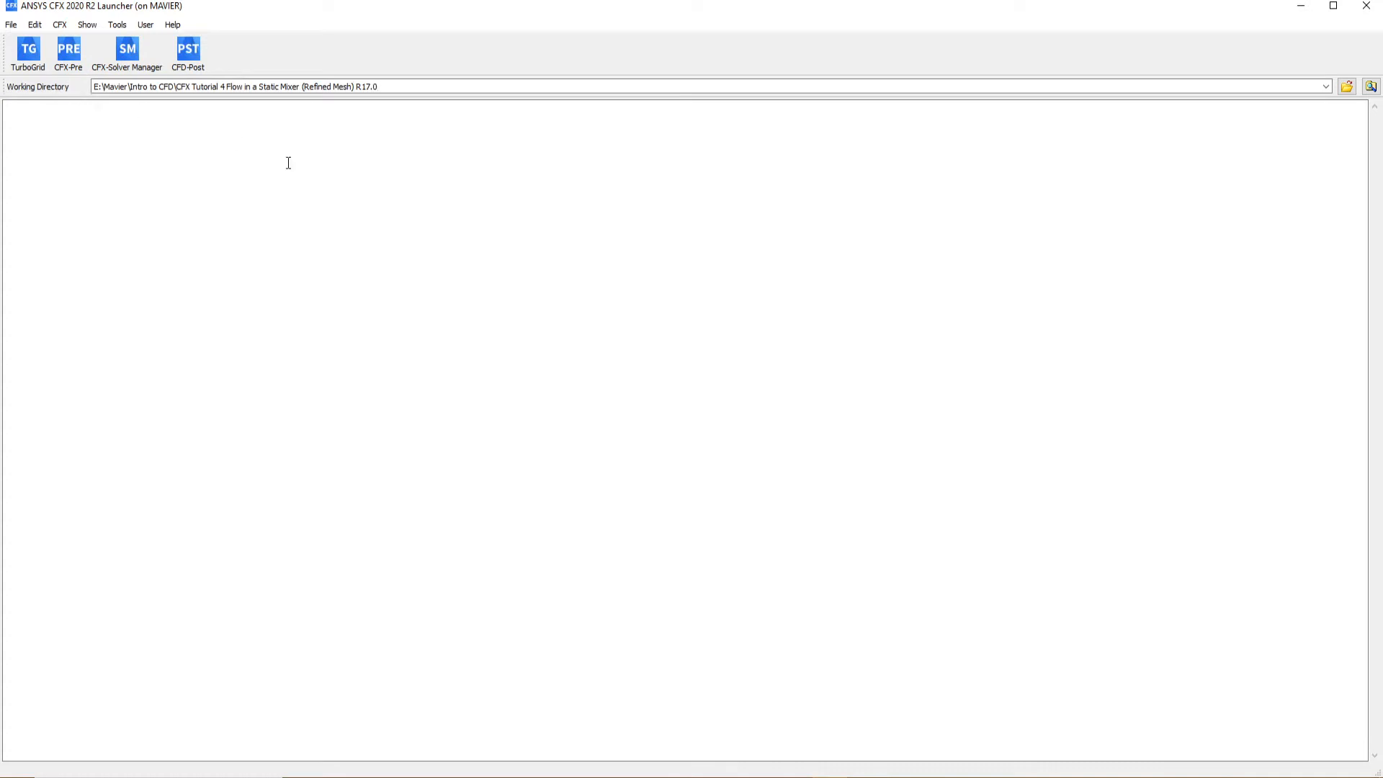
Browse from My Computer through drive E: to Intro to CFD and choose the CFX Tutorial 4 folder as the working directory
click(1346, 86)
click(790, 252)
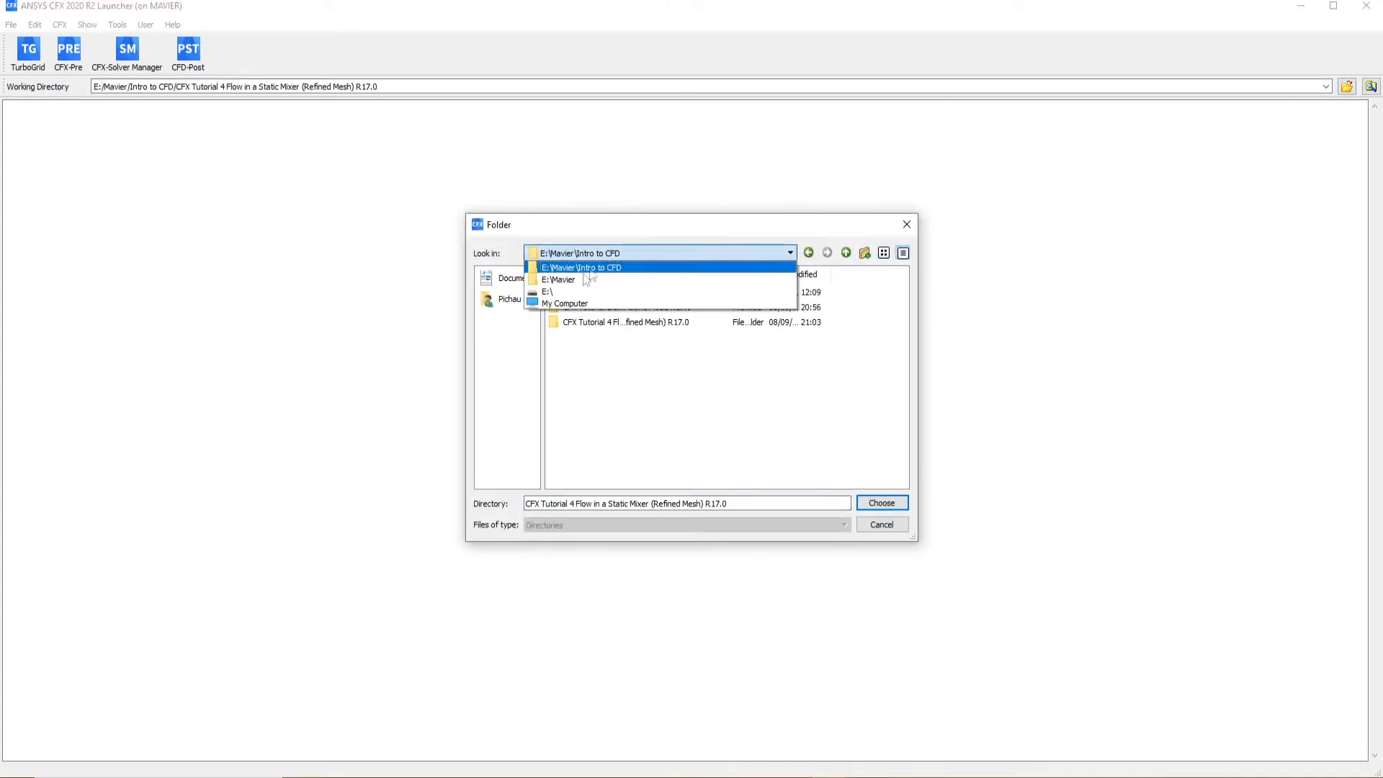
click(565, 304)
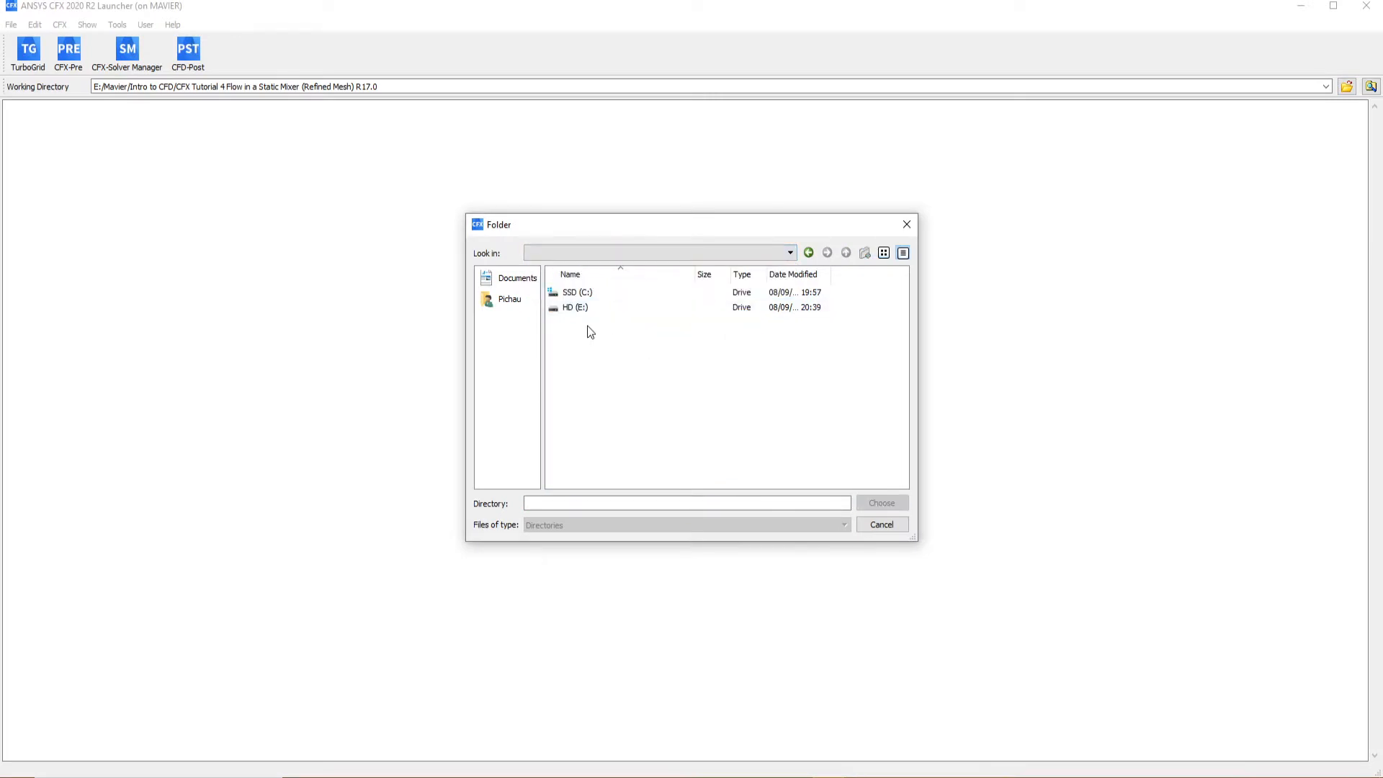
double_click(576, 309)
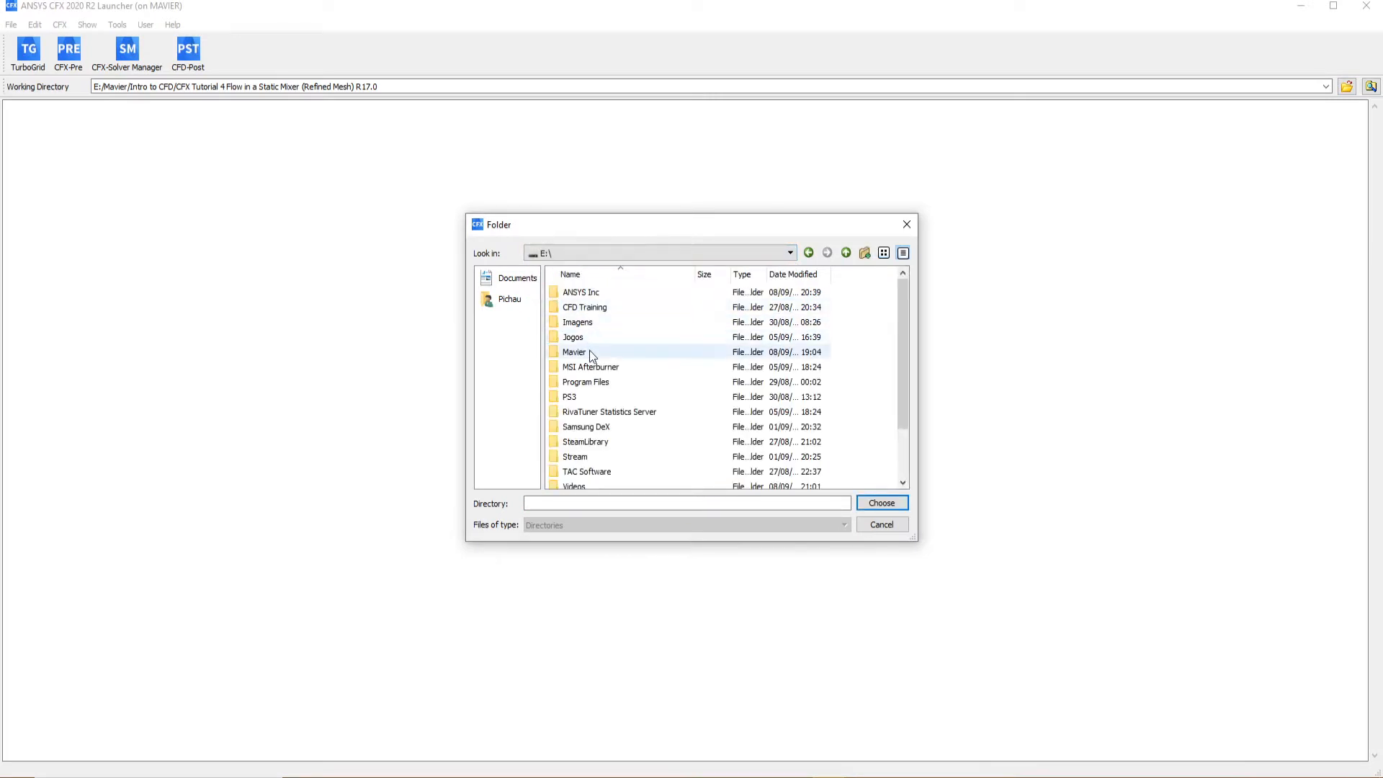
double_click(574, 351)
double_click(584, 291)
click(602, 324)
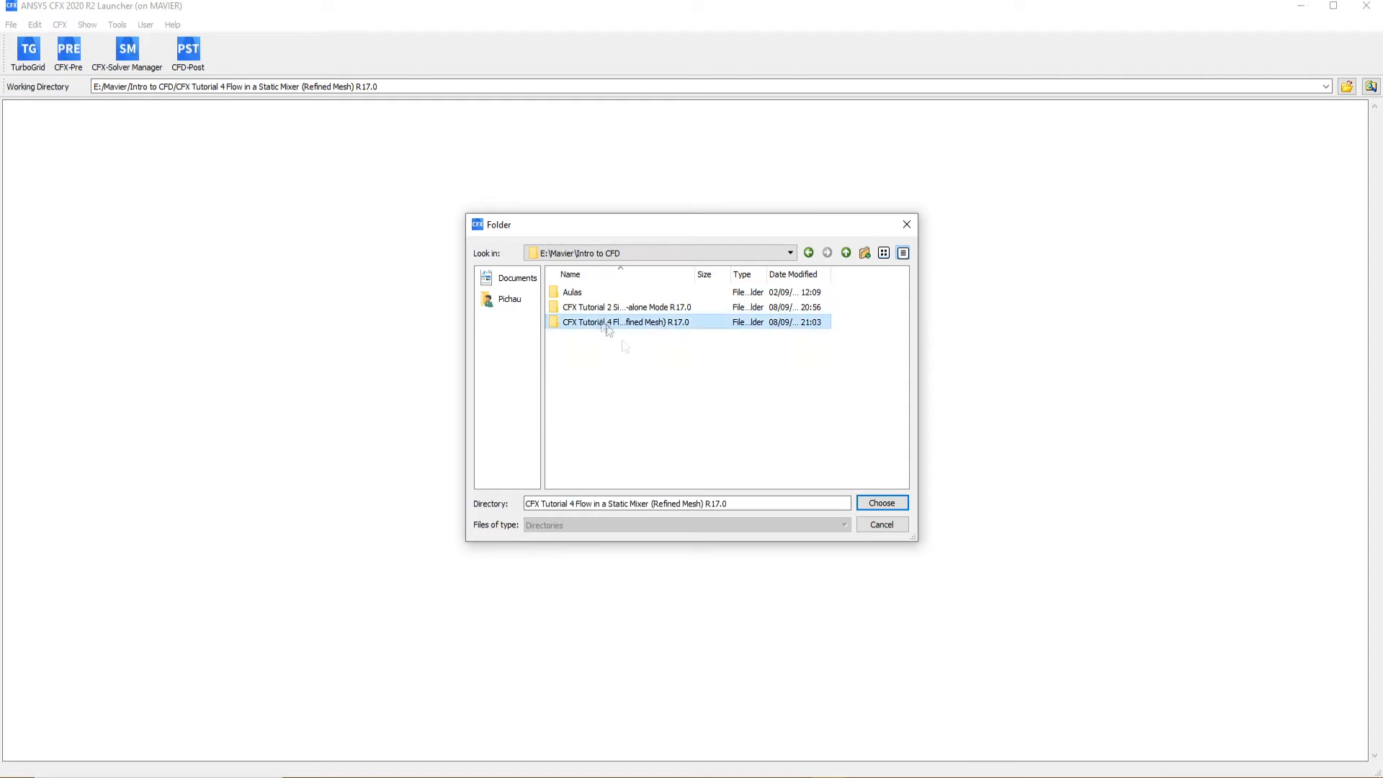
click(871, 503)
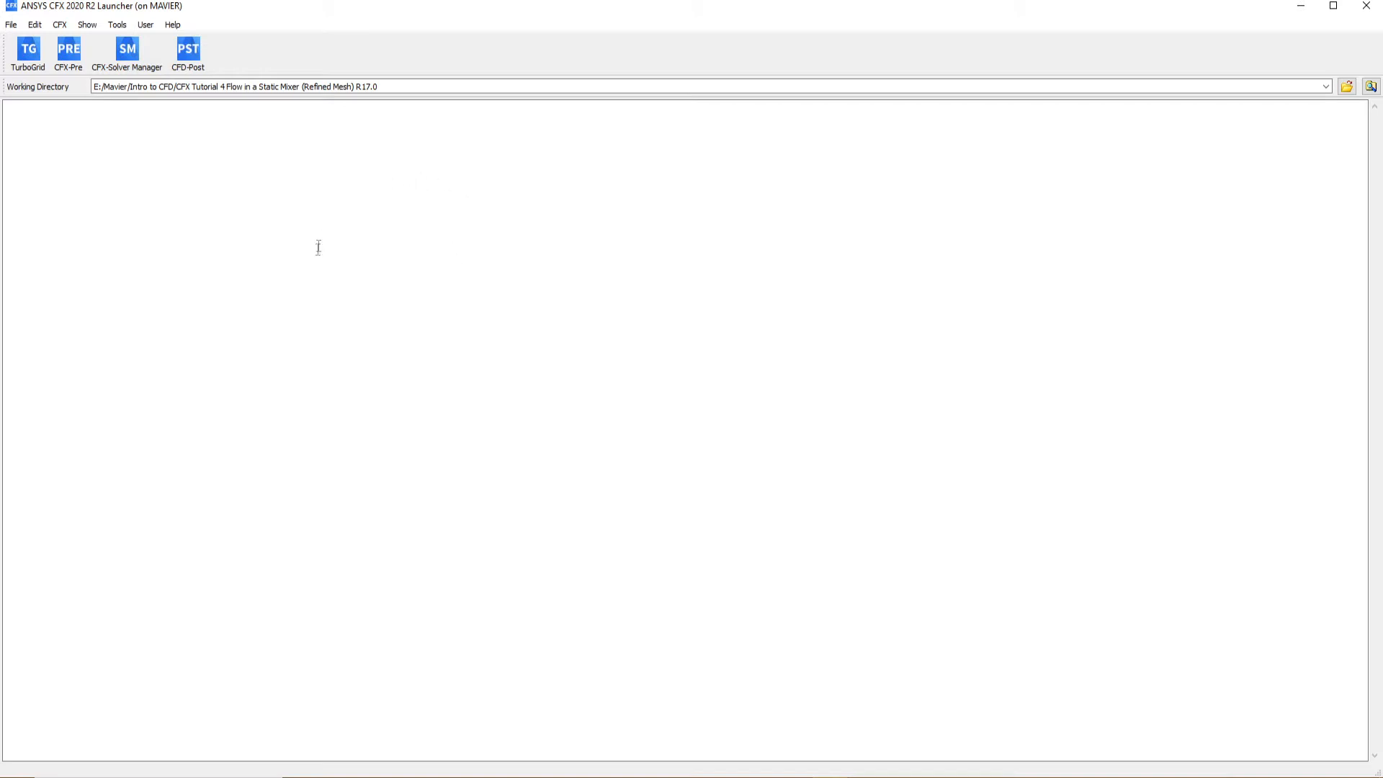
Launch CFX-Pre in a maximised window and create a new case with the General simulation type
click(66, 55)
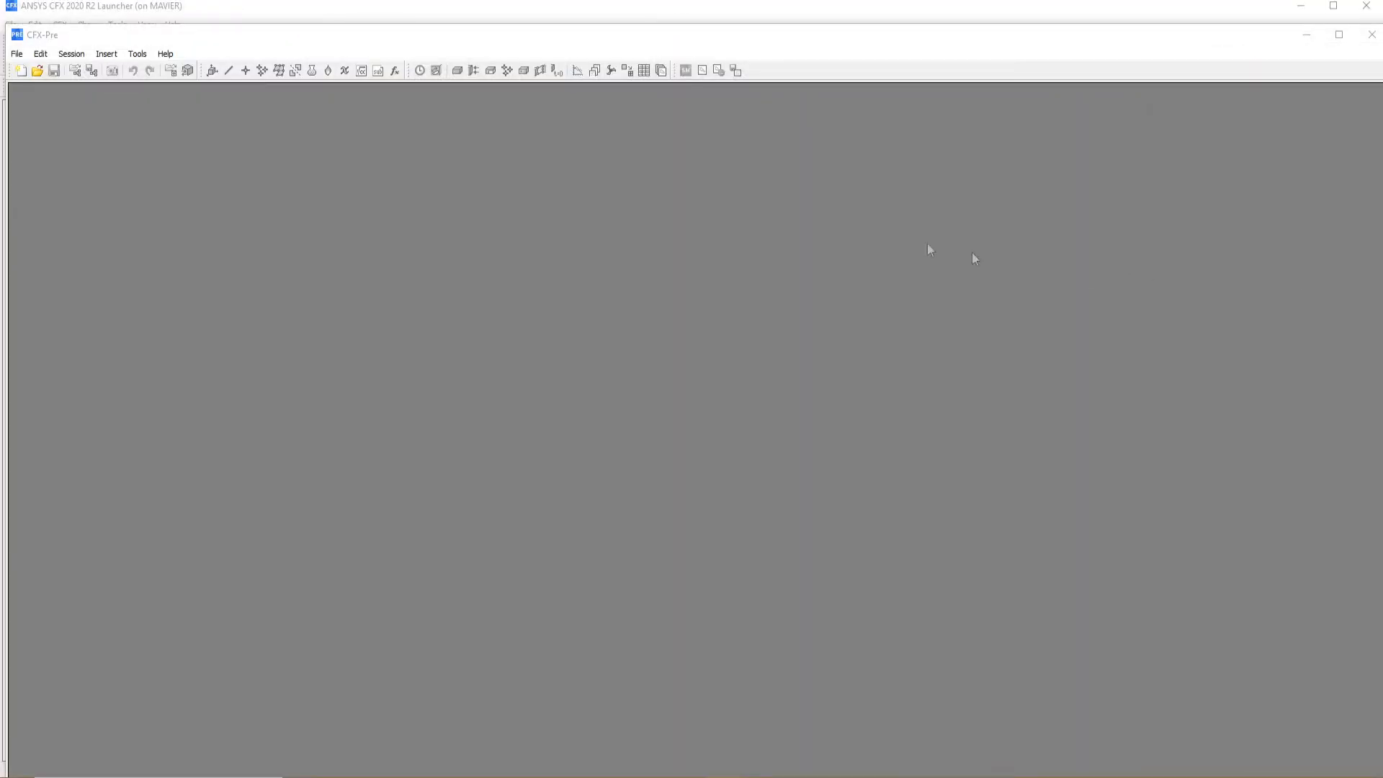
double_click(587, 34)
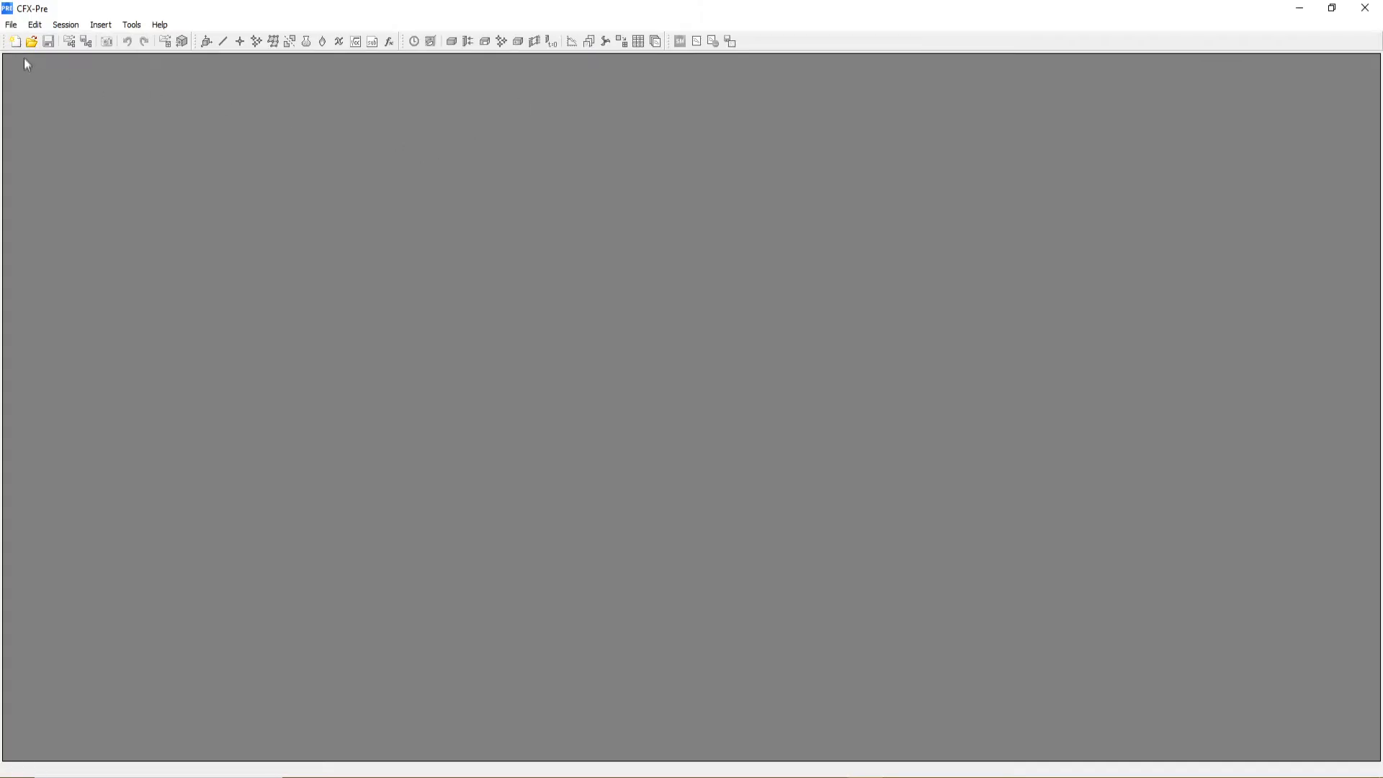
click(11, 24)
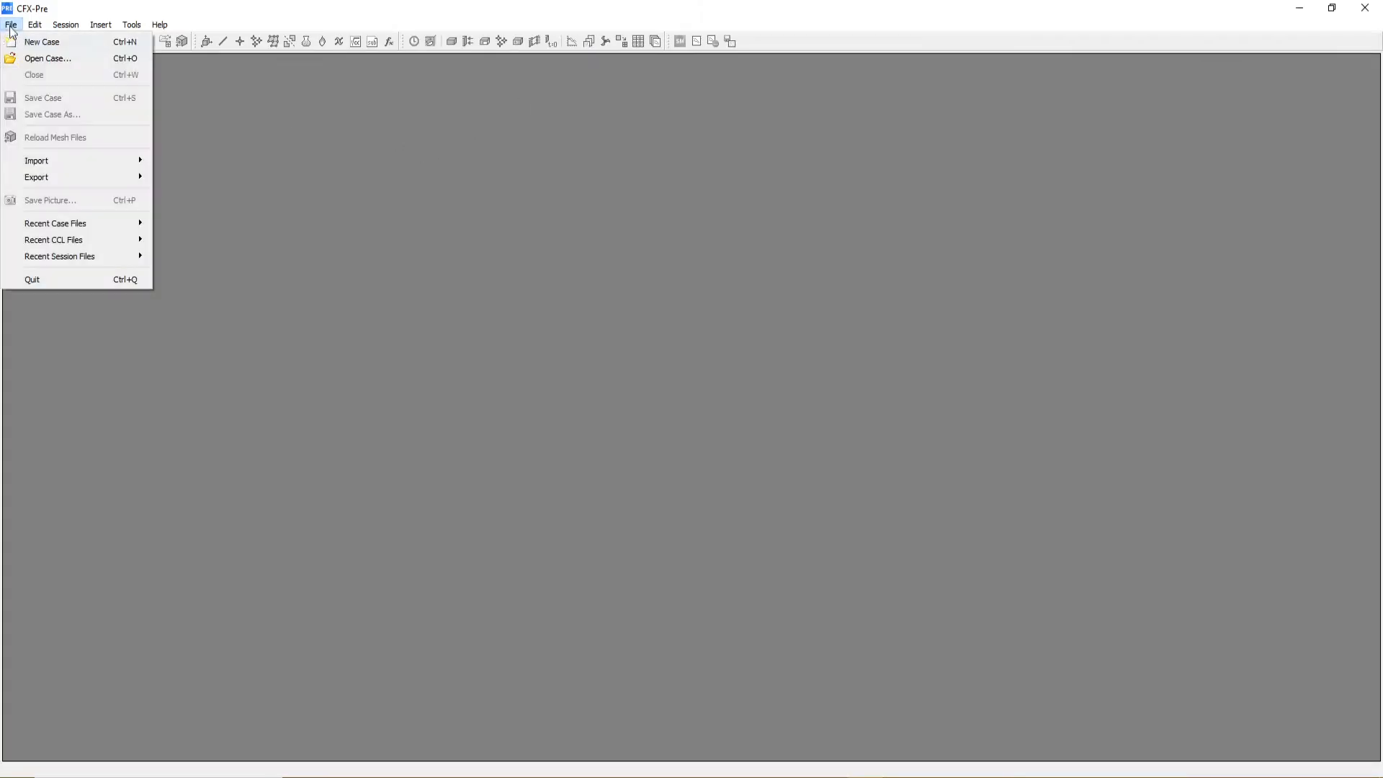
click(41, 42)
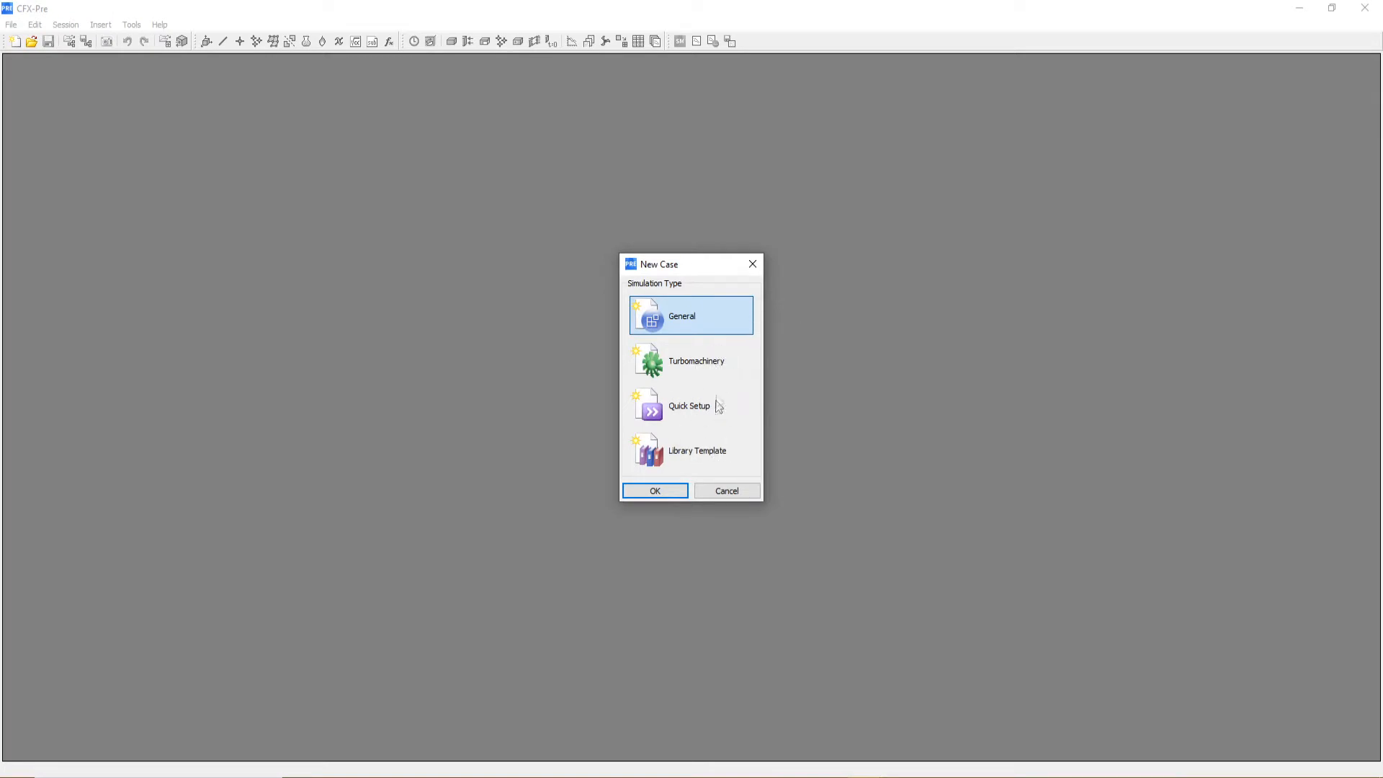
click(697, 415)
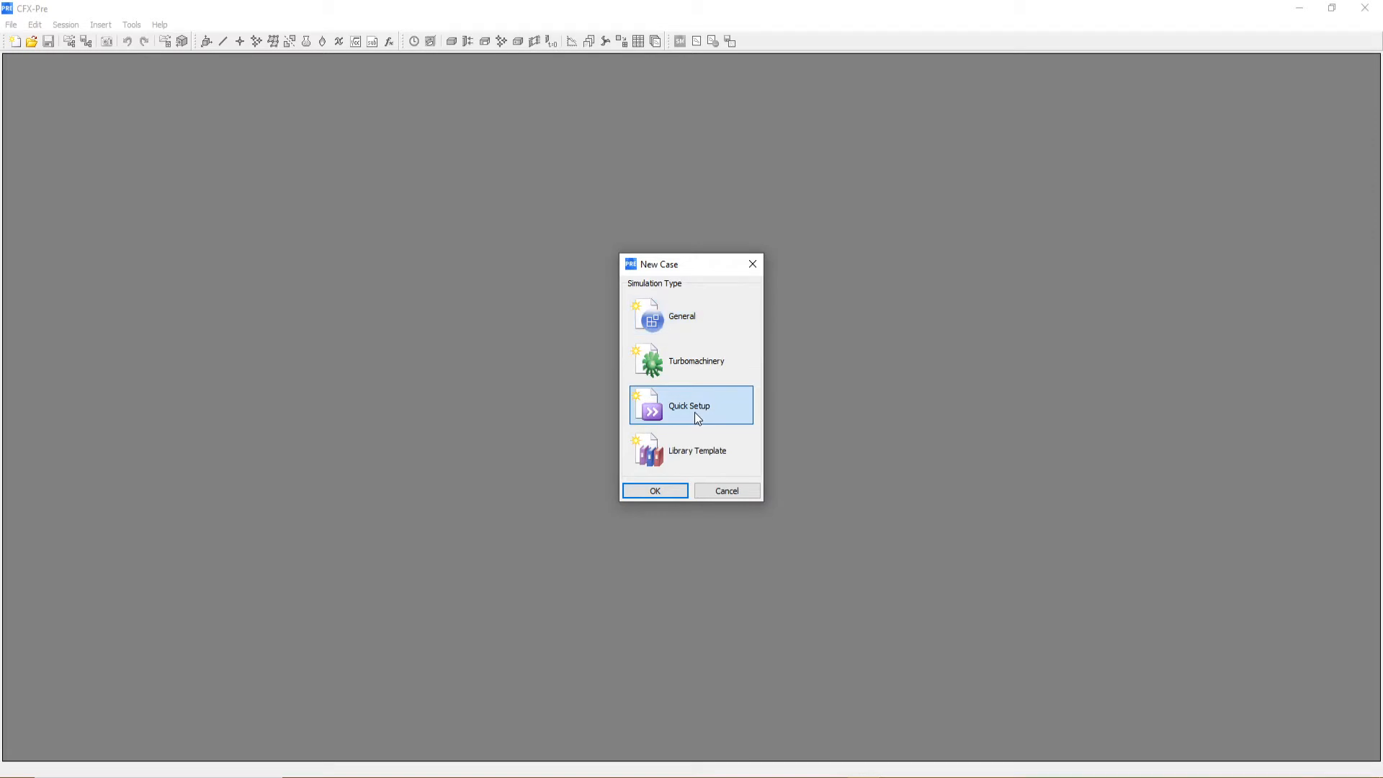
click(720, 327)
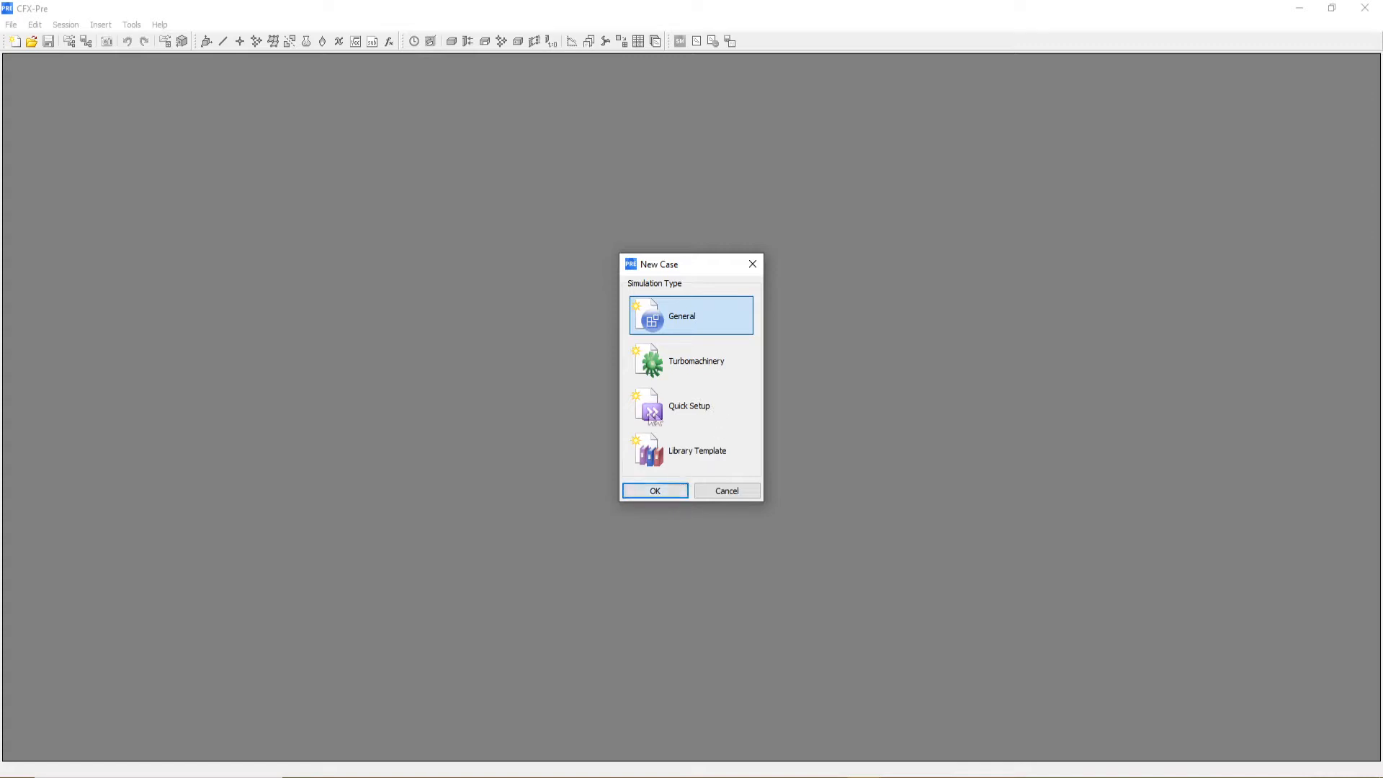
click(666, 492)
click(704, 435)
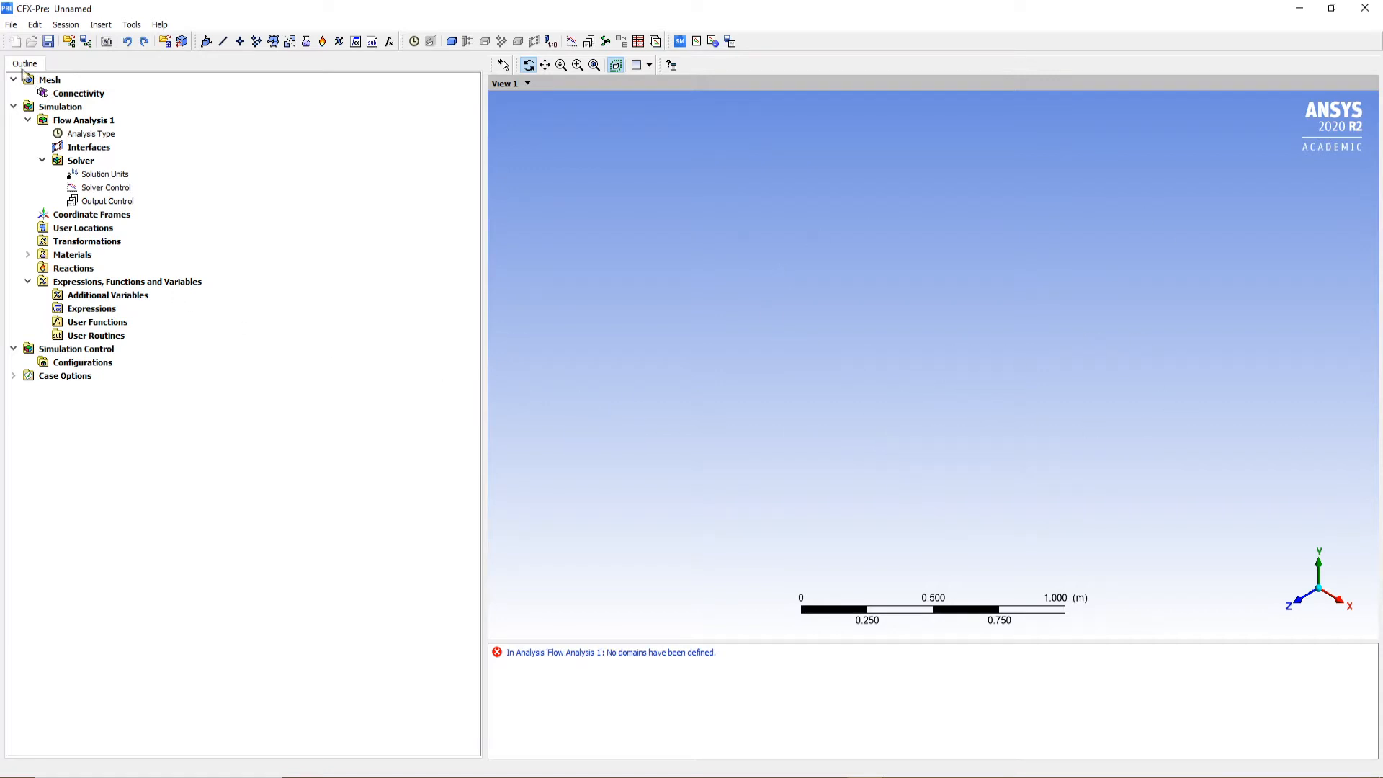
Import the mesh file StaticMixerRefMesh.gtm from the CFX Tutorial 4 folder into the case
click(12, 26)
mouse_move(87, 163)
click(216, 165)
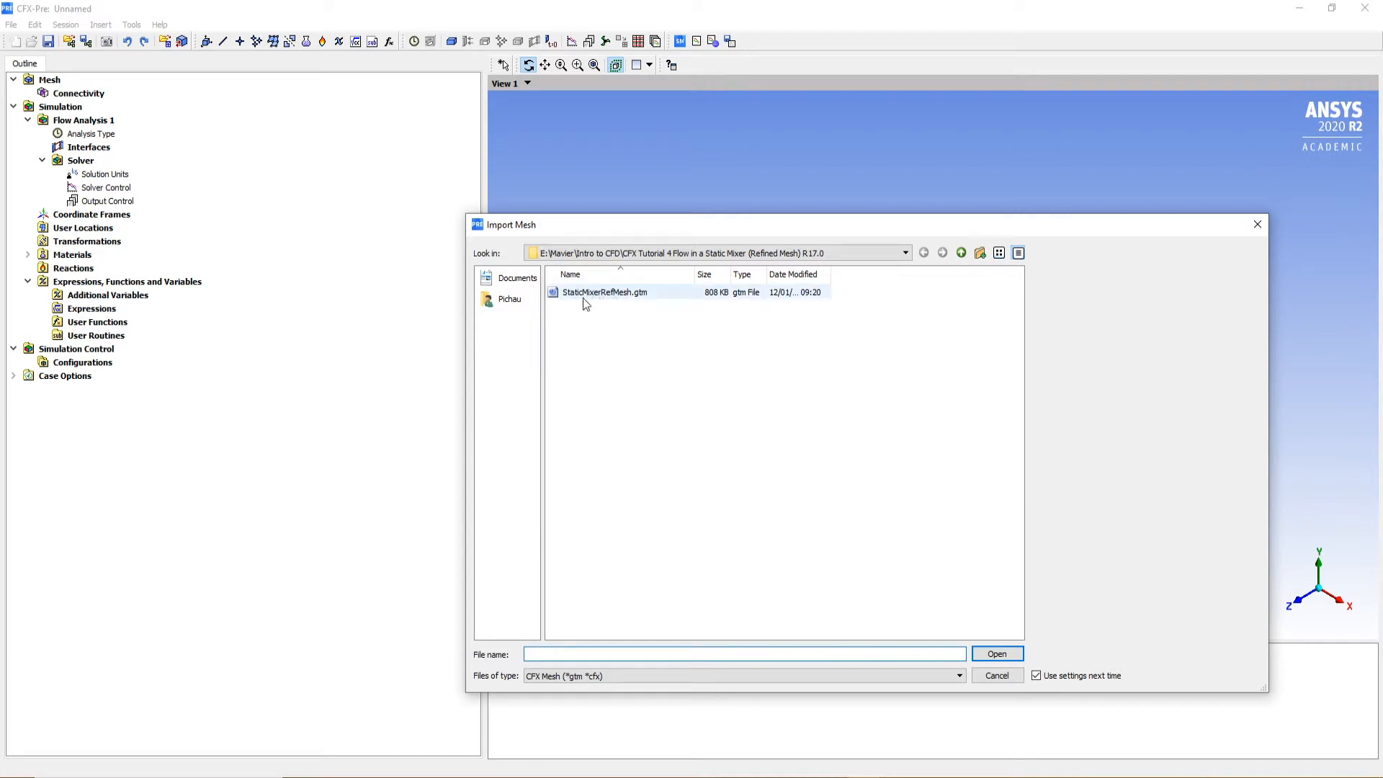
click(960, 252)
double_click(699, 308)
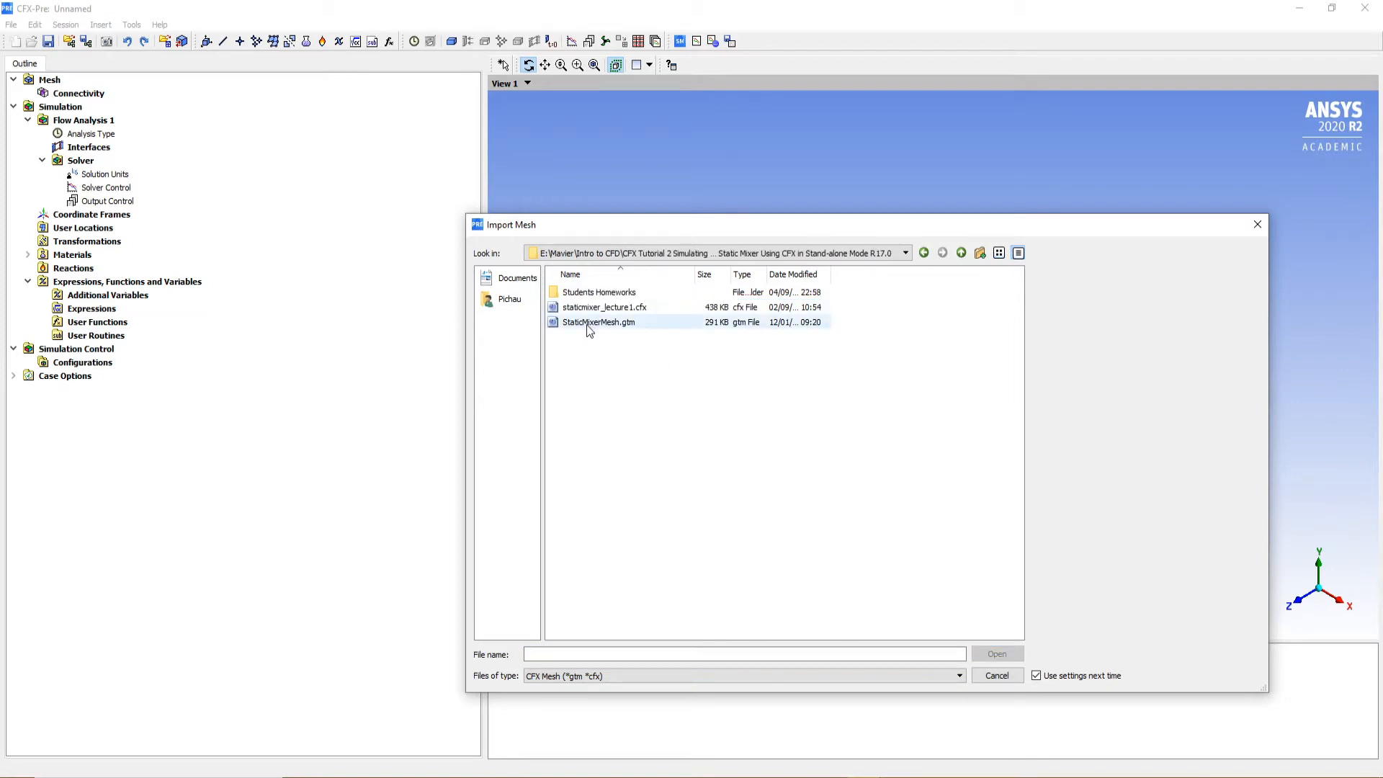
click(923, 252)
double_click(603, 321)
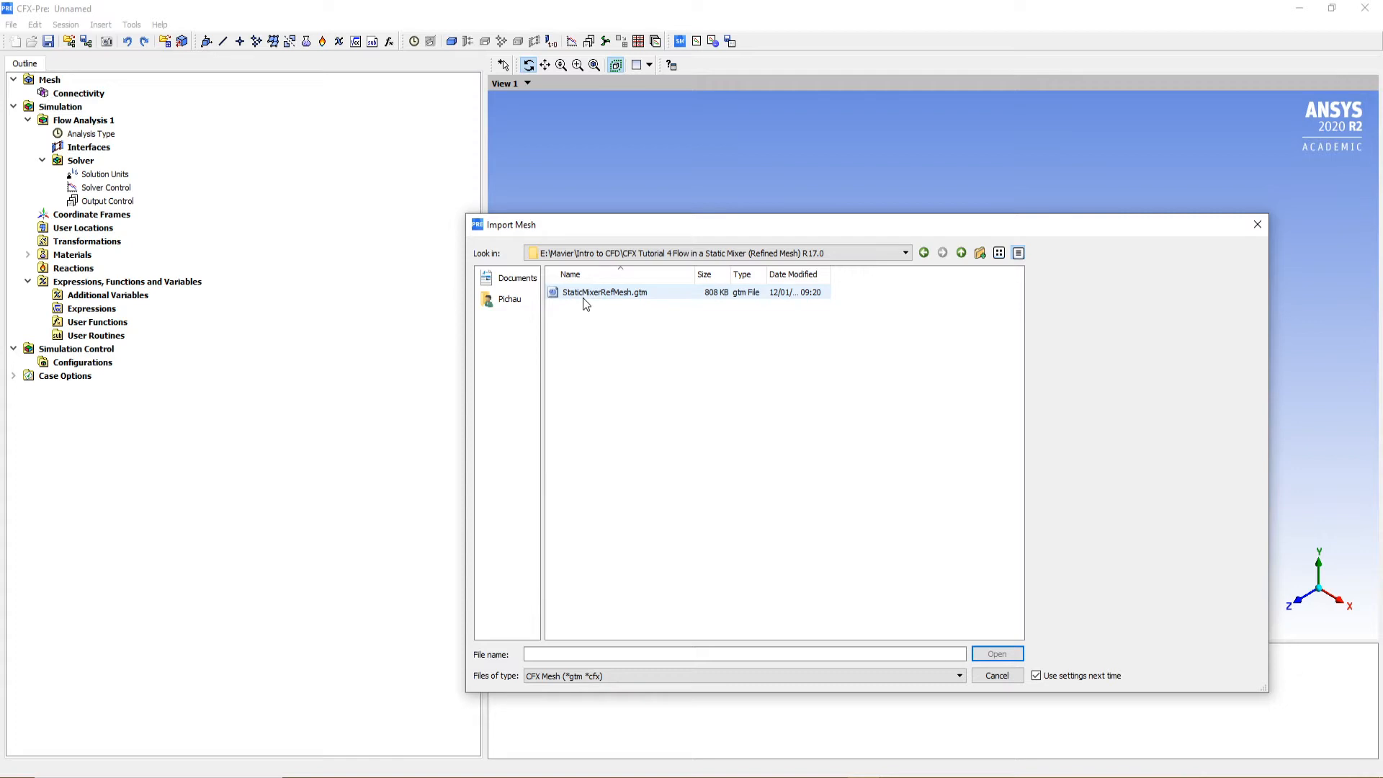
click(584, 296)
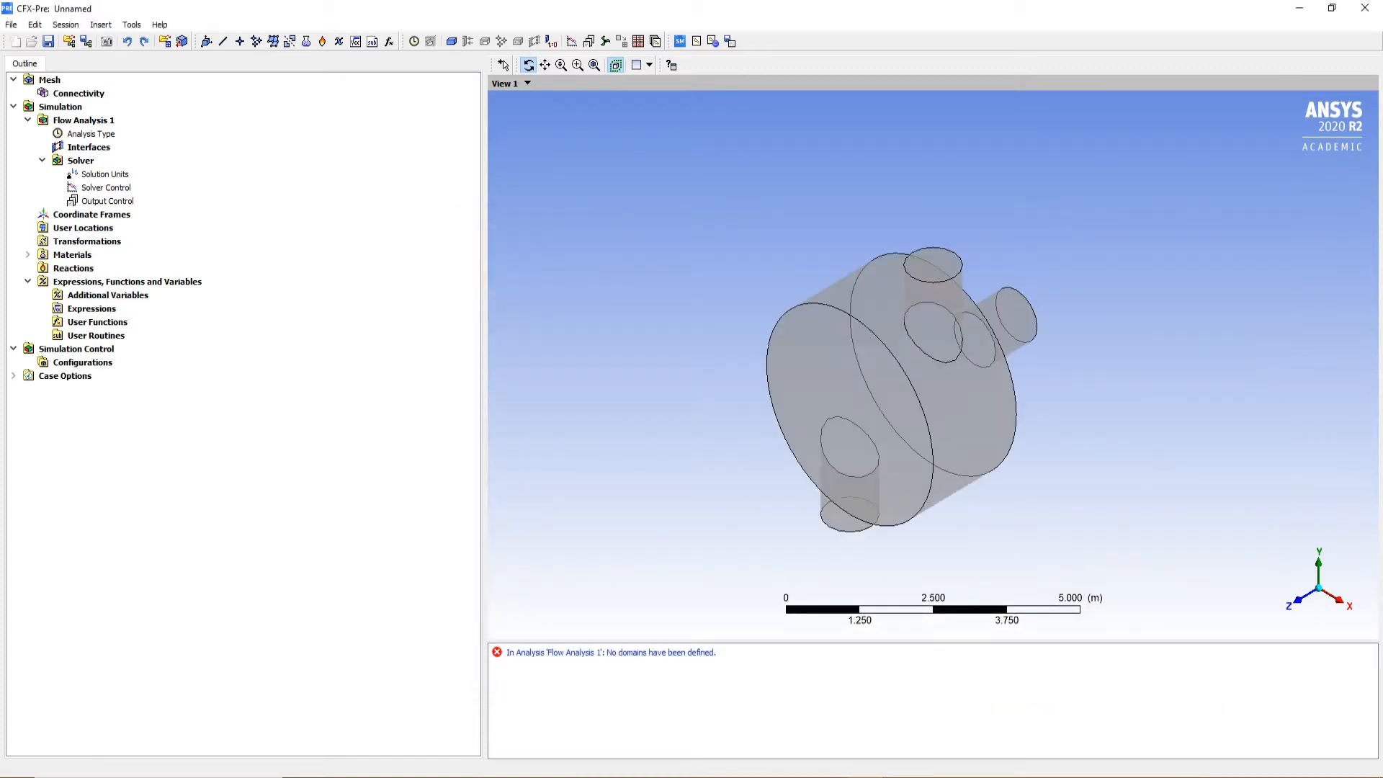
Open the Default Domain's settings and set the Fluid 1 material to Water
drag(870, 430, 948, 432)
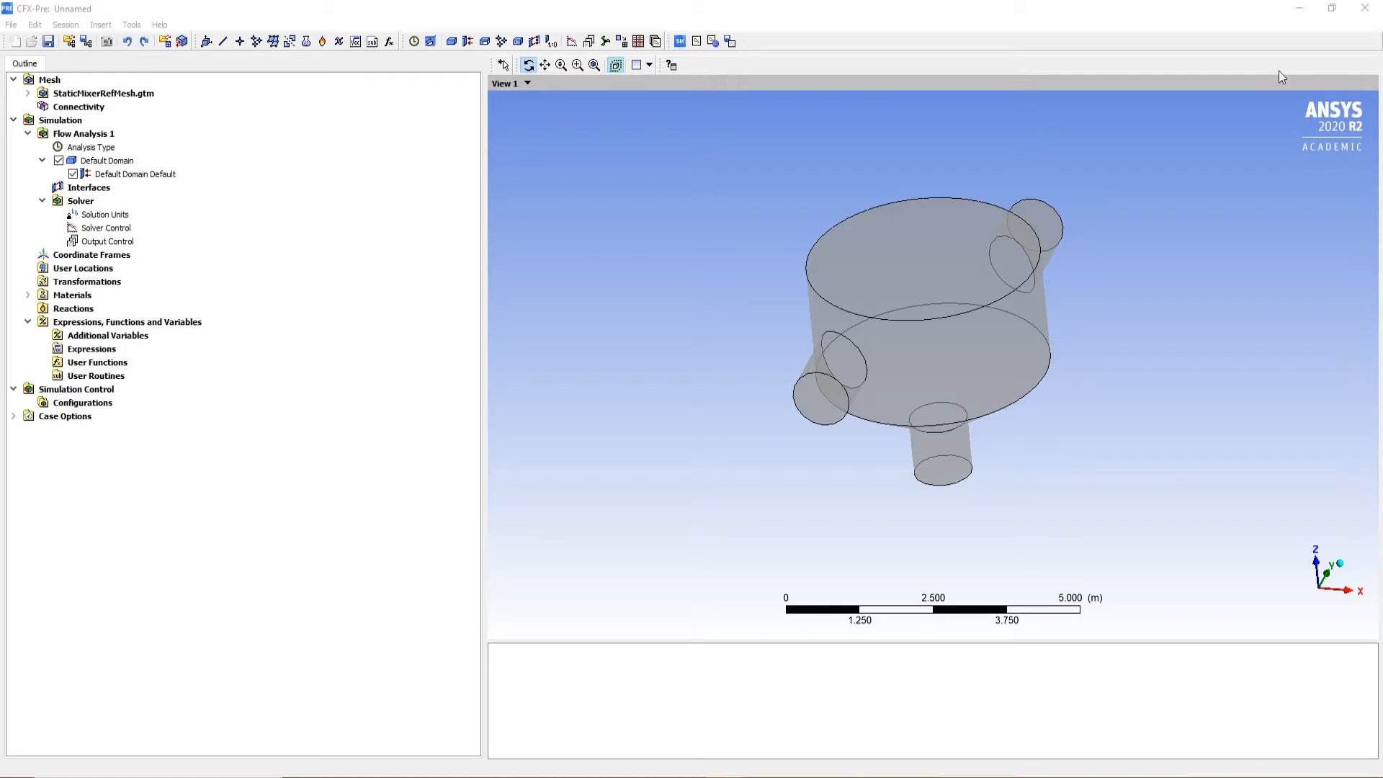
drag(923, 384, 871, 337)
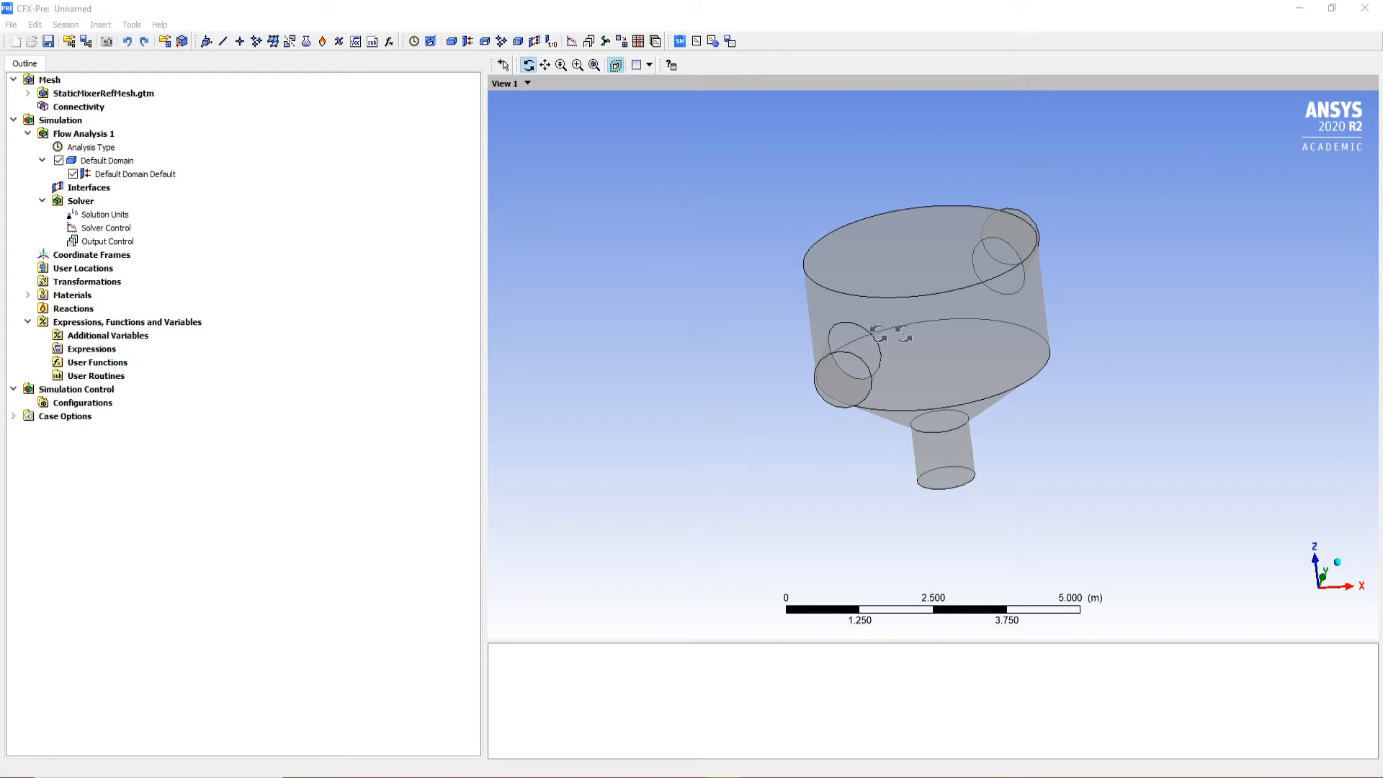
click(379, 375)
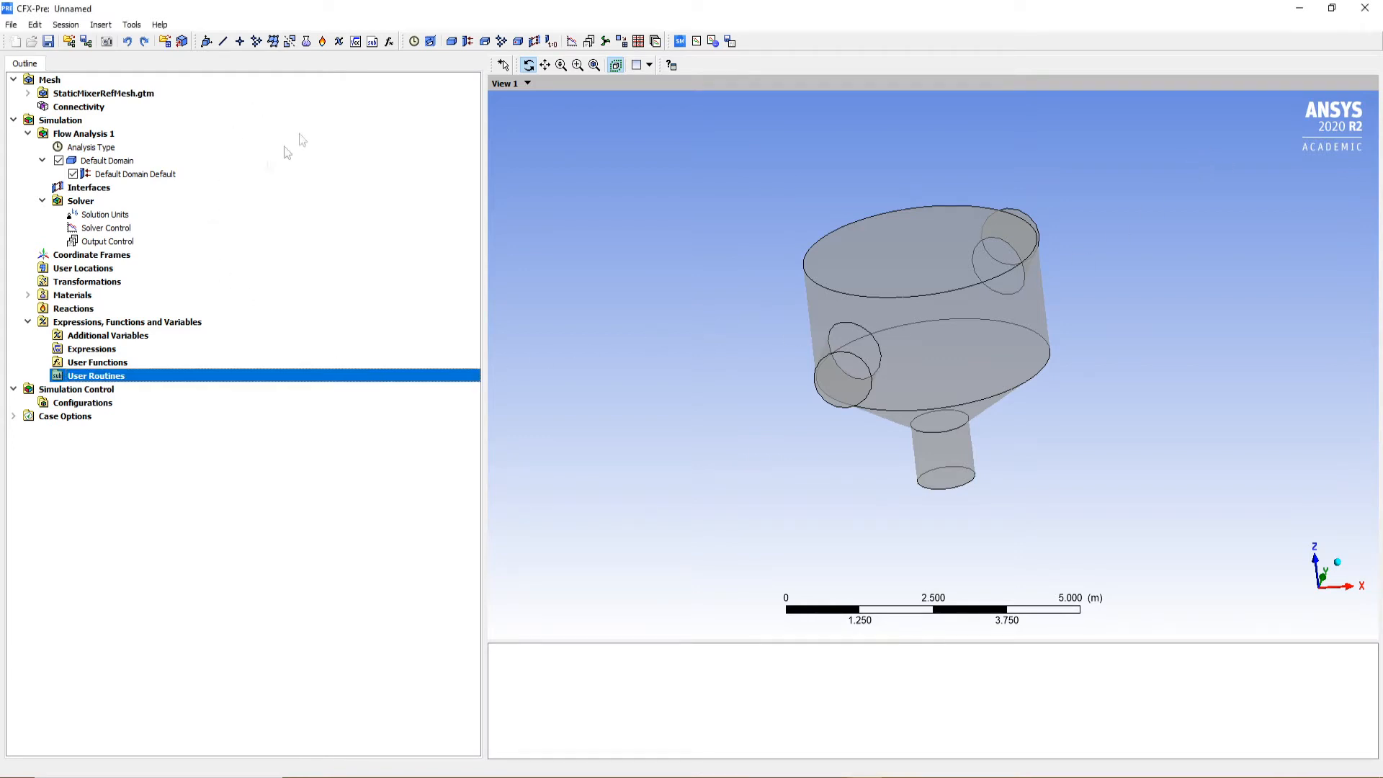
click(117, 164)
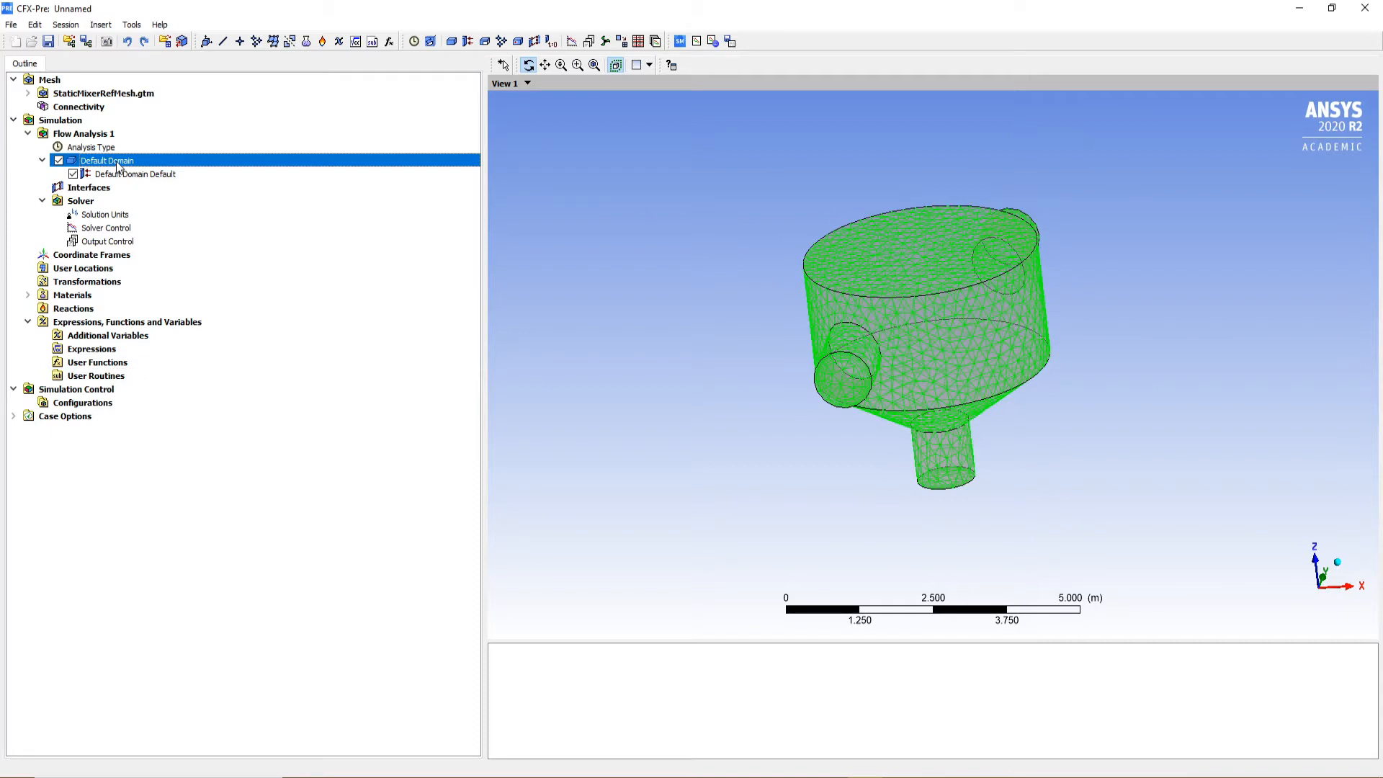
drag(940, 397, 504, 332)
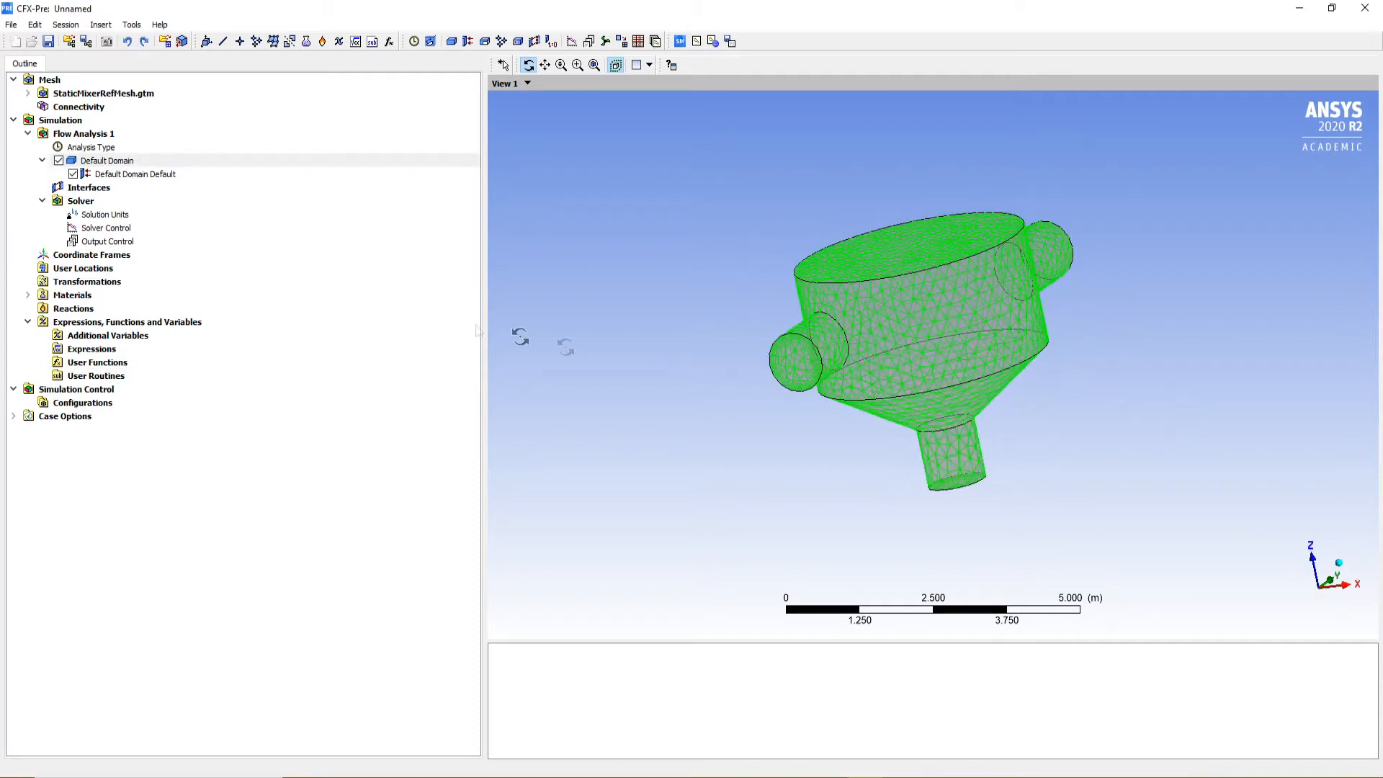
double_click(99, 164)
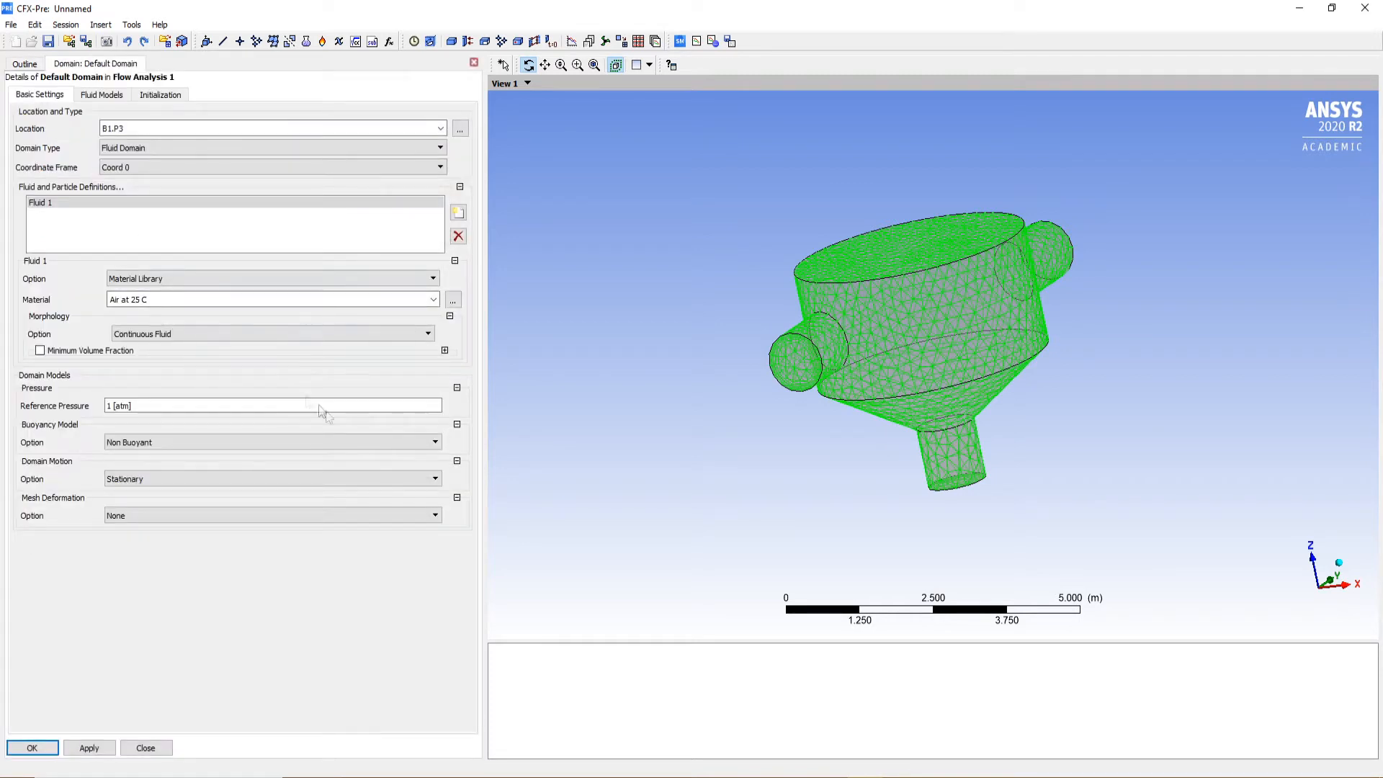
click(144, 300)
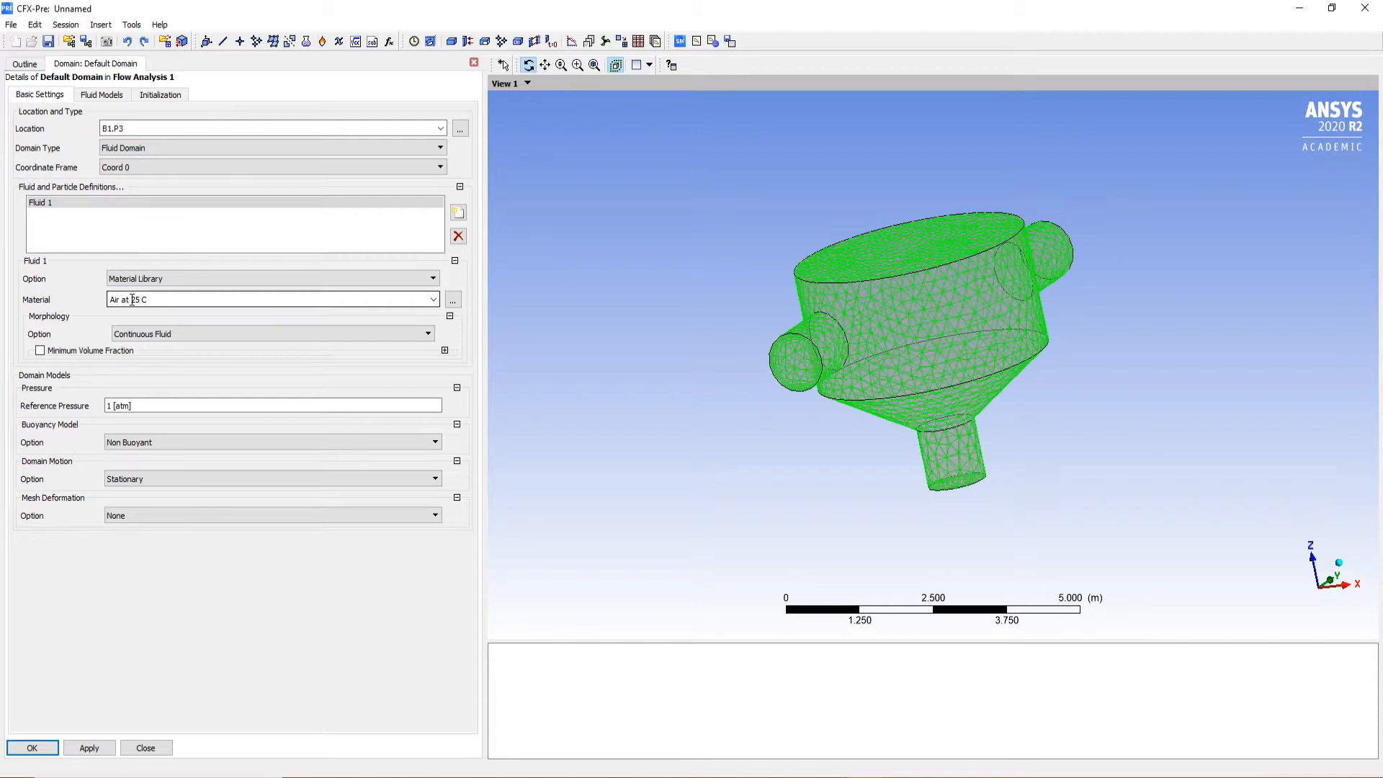
click(433, 299)
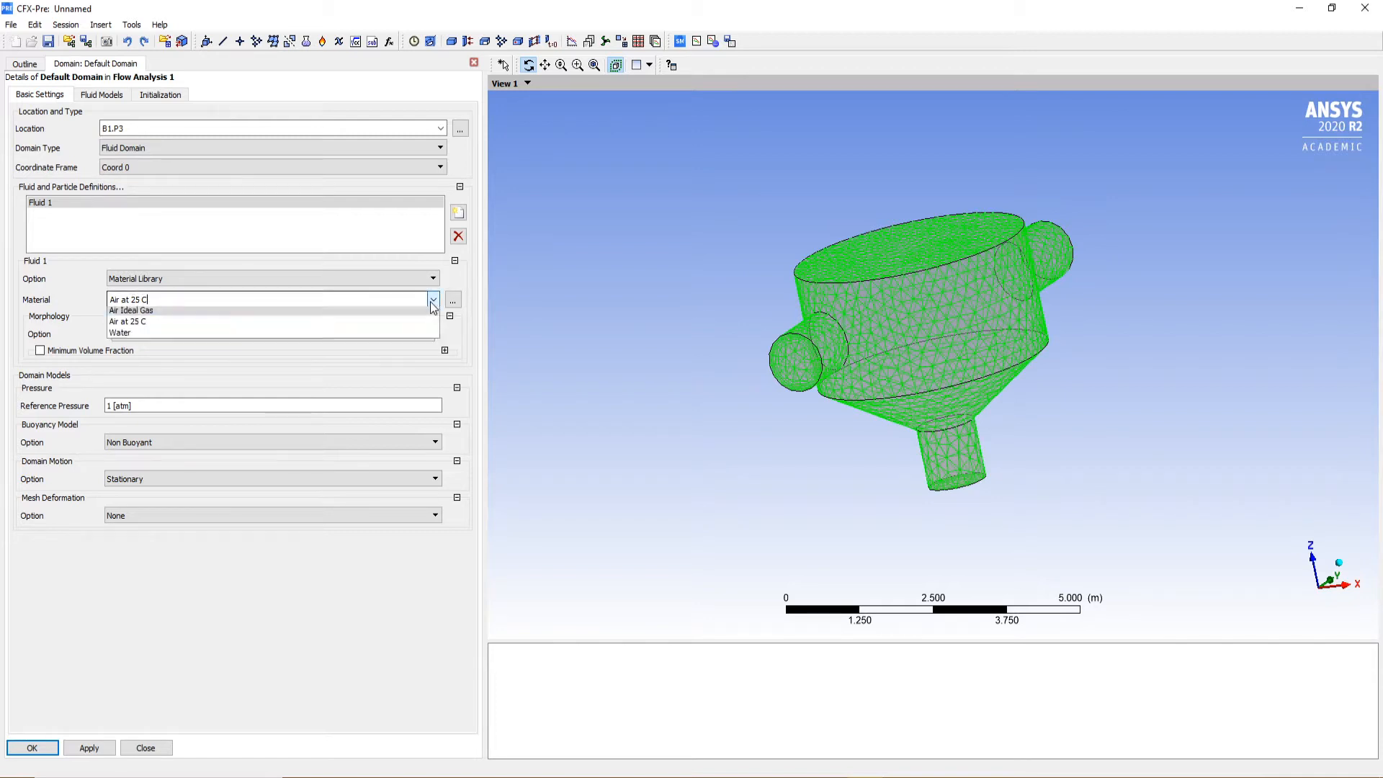
click(138, 334)
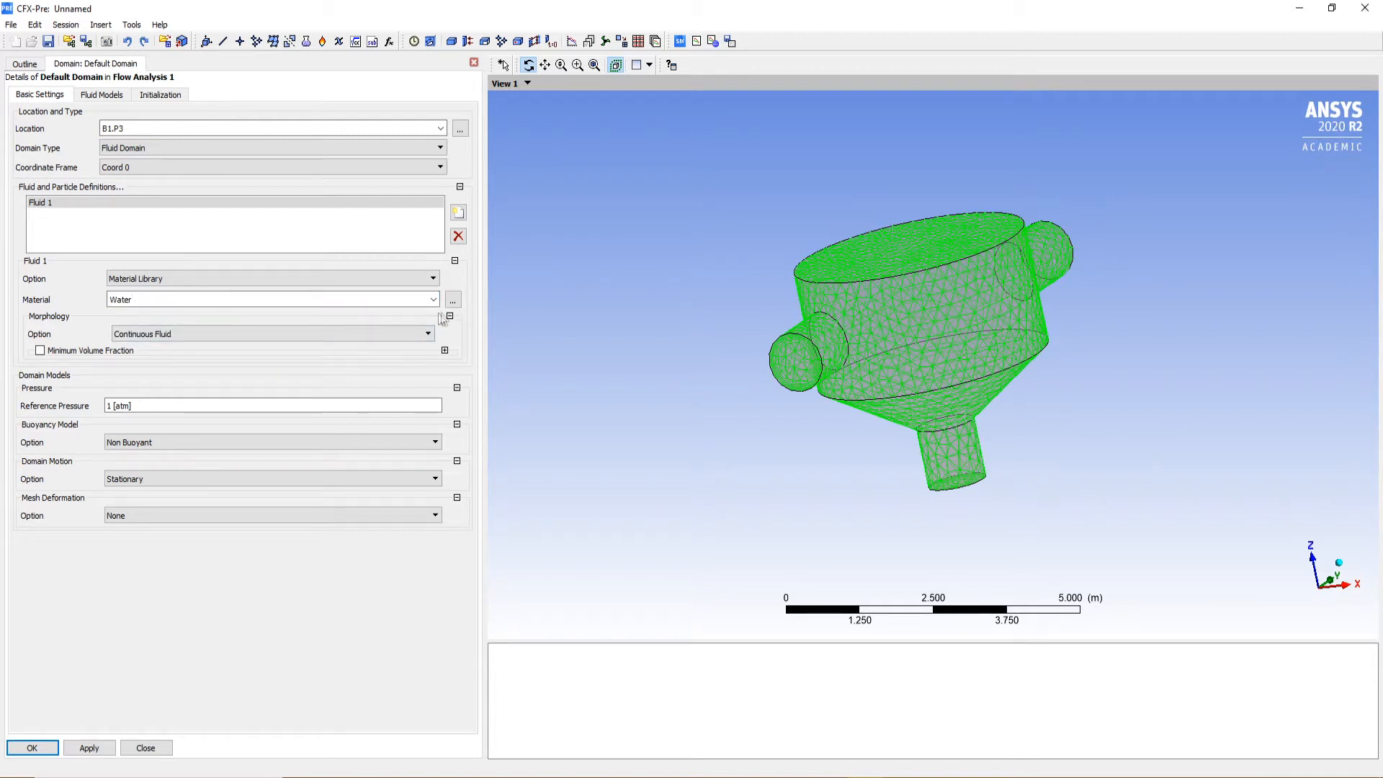
Assign the Water entry from the Water Data group of the full material library to Fluid 1
click(433, 300)
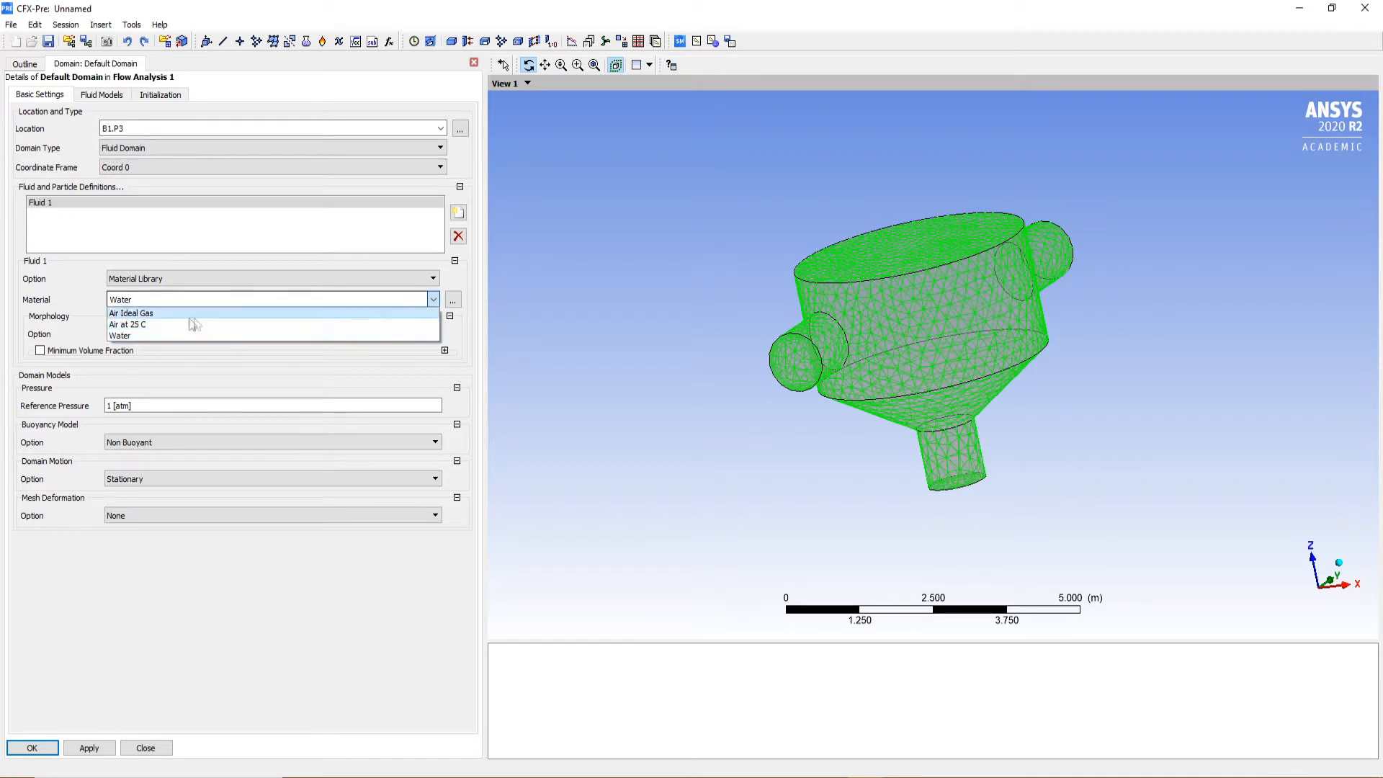
click(192, 335)
click(452, 300)
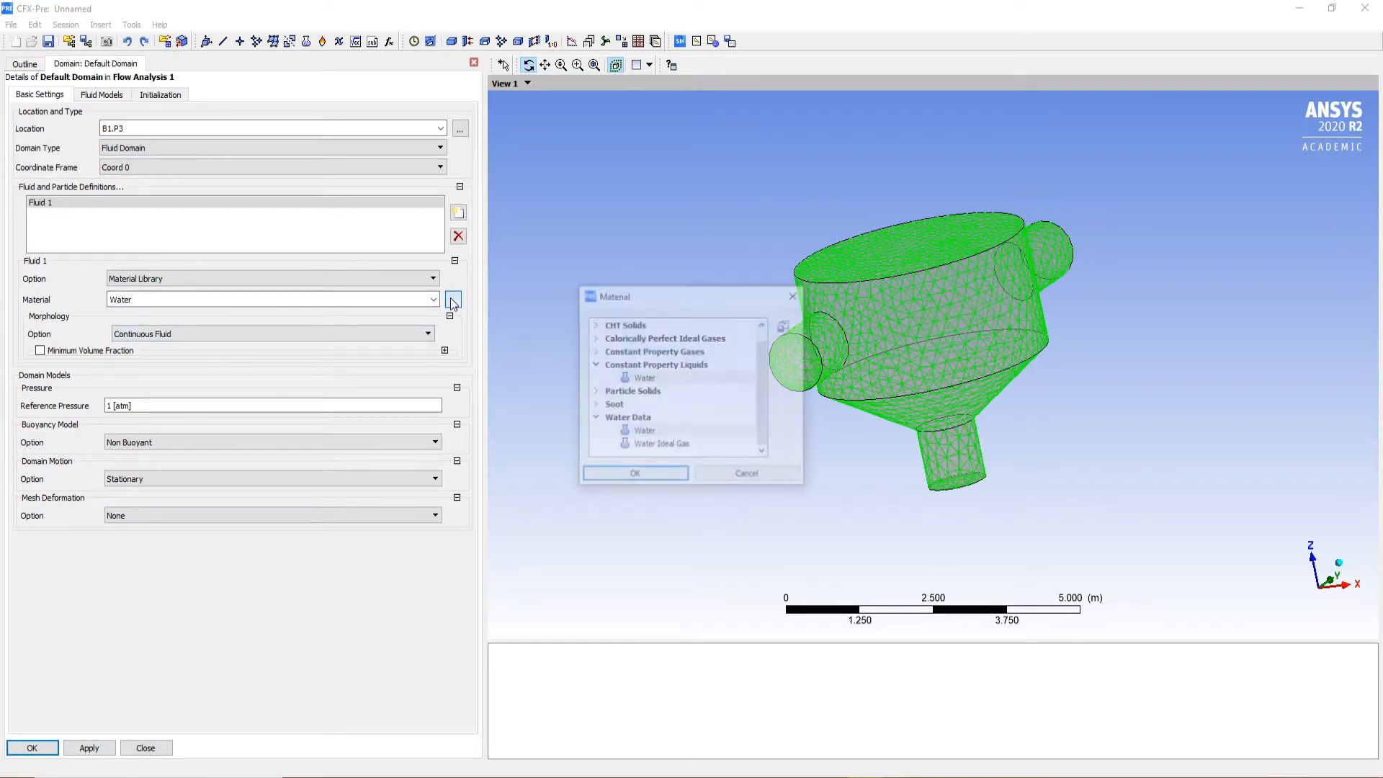
click(594, 419)
click(594, 432)
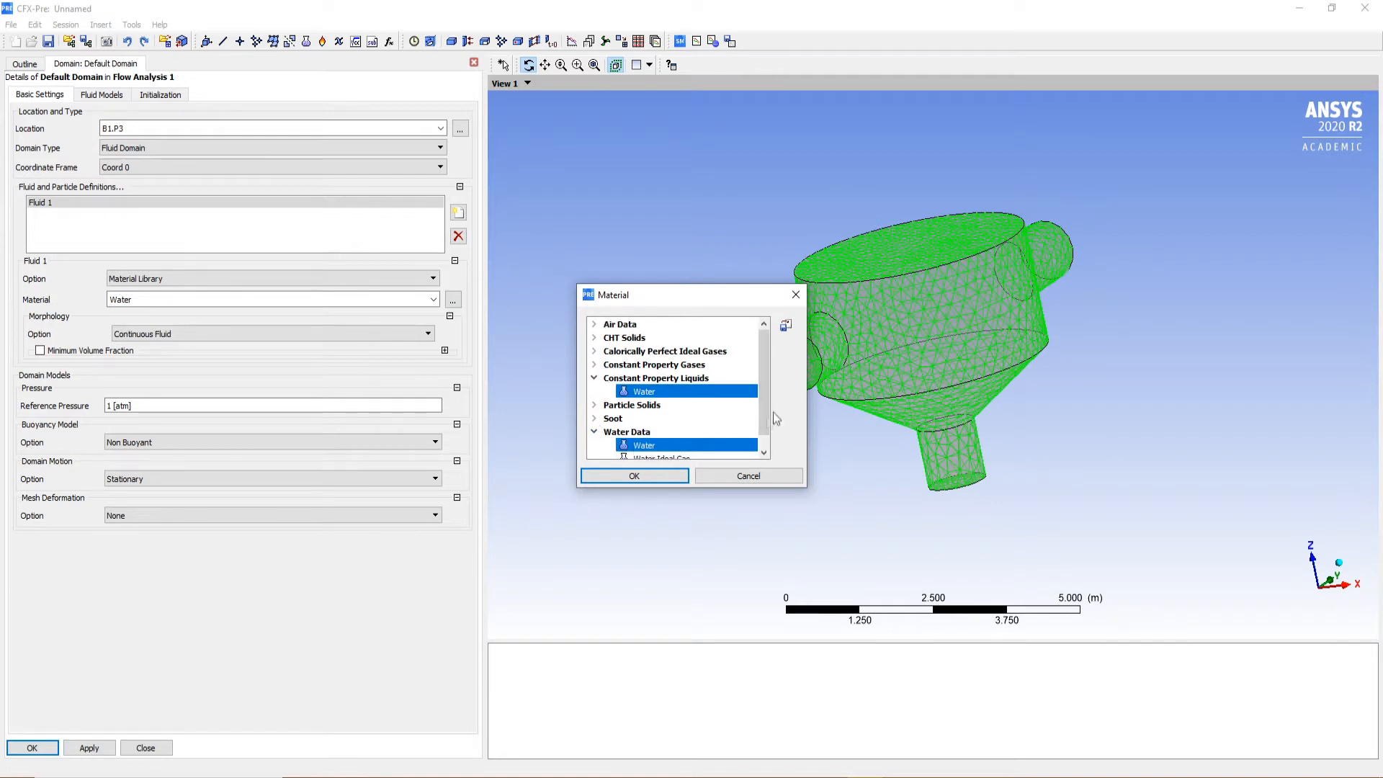
scroll(764, 404, down, 1)
click(643, 434)
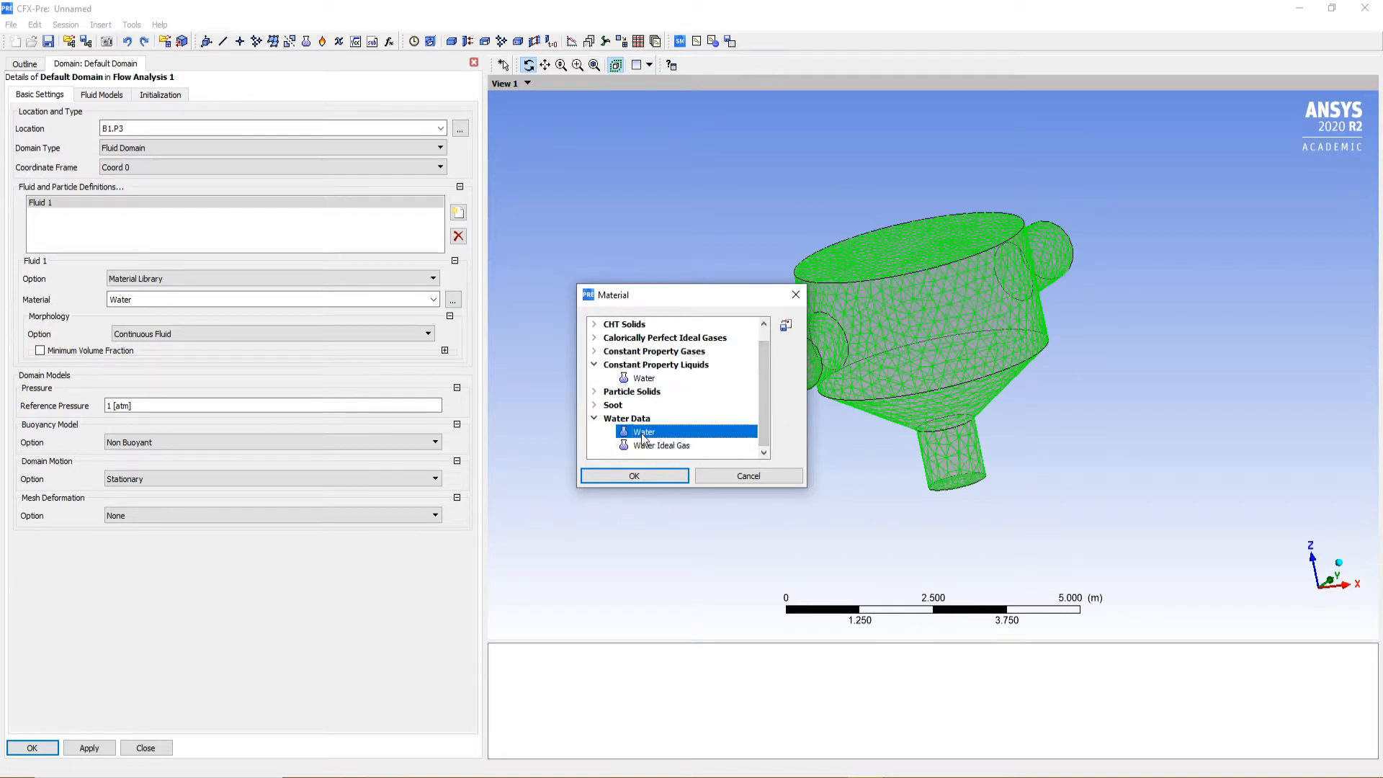
click(646, 481)
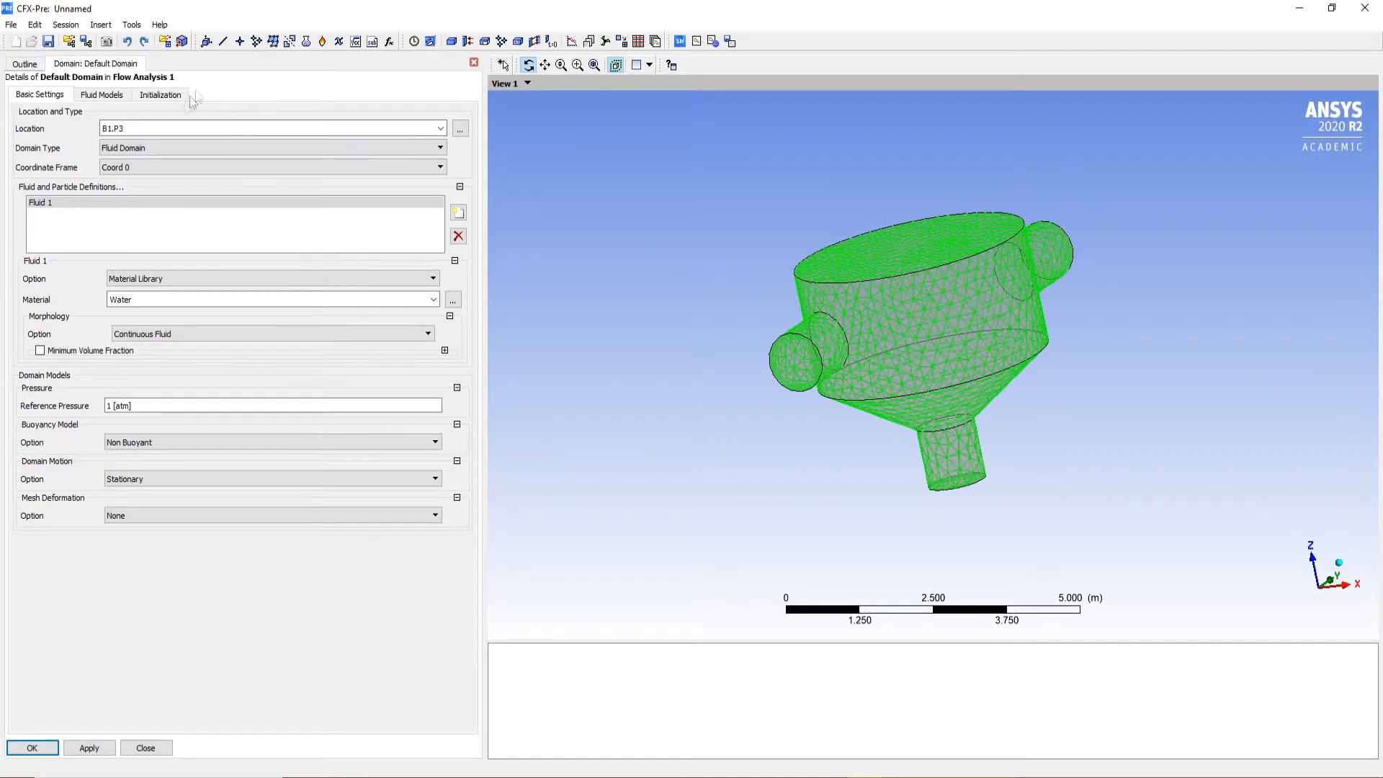
Set the Default Domain's heat transfer option to Thermal Energy and apply the domain settings
click(104, 98)
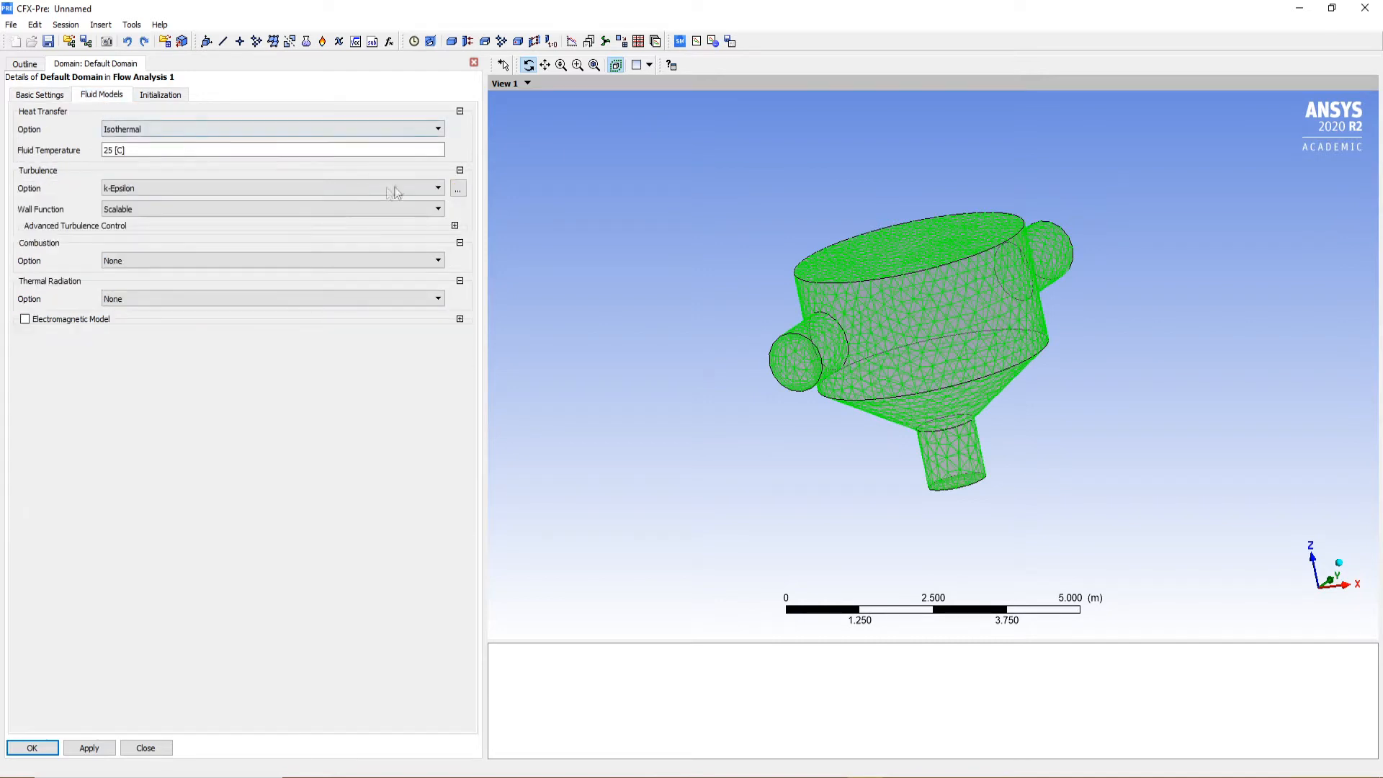
click(194, 132)
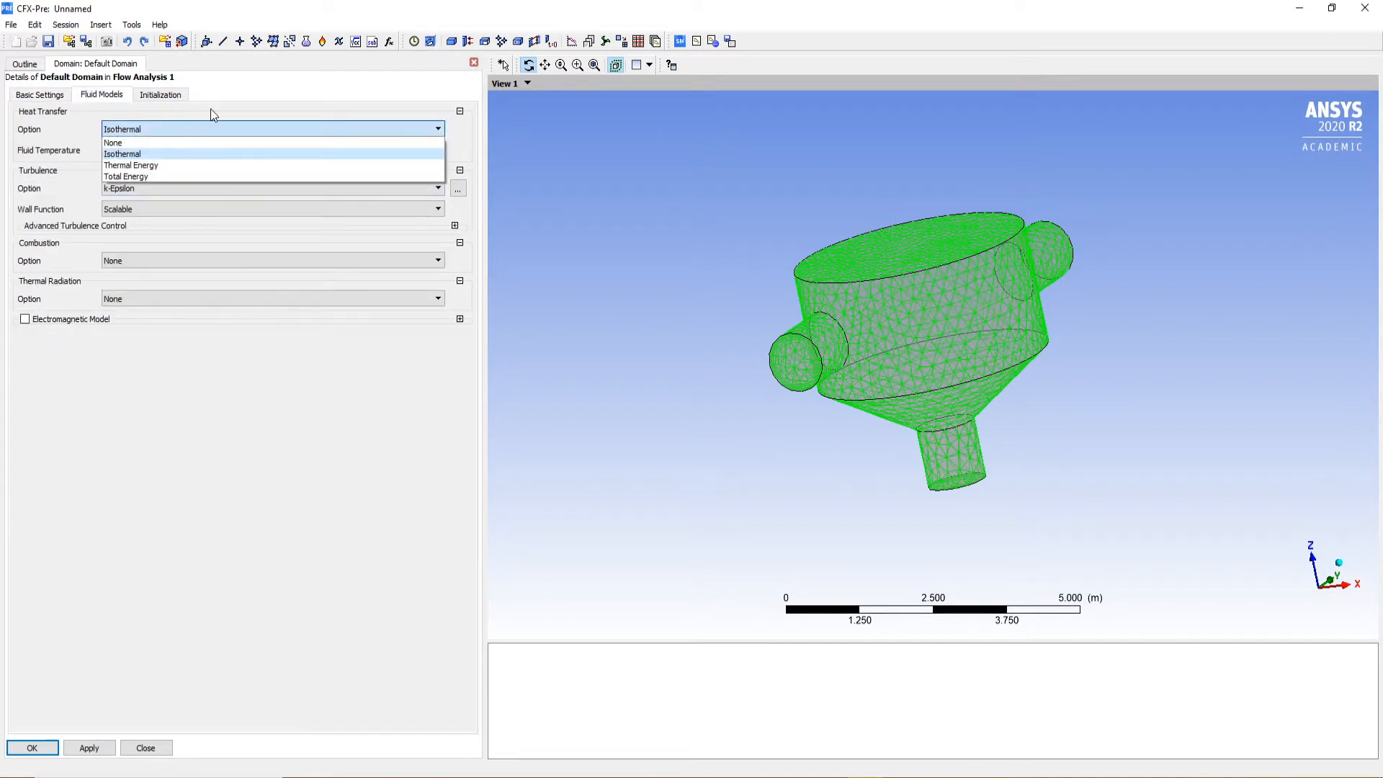
click(167, 166)
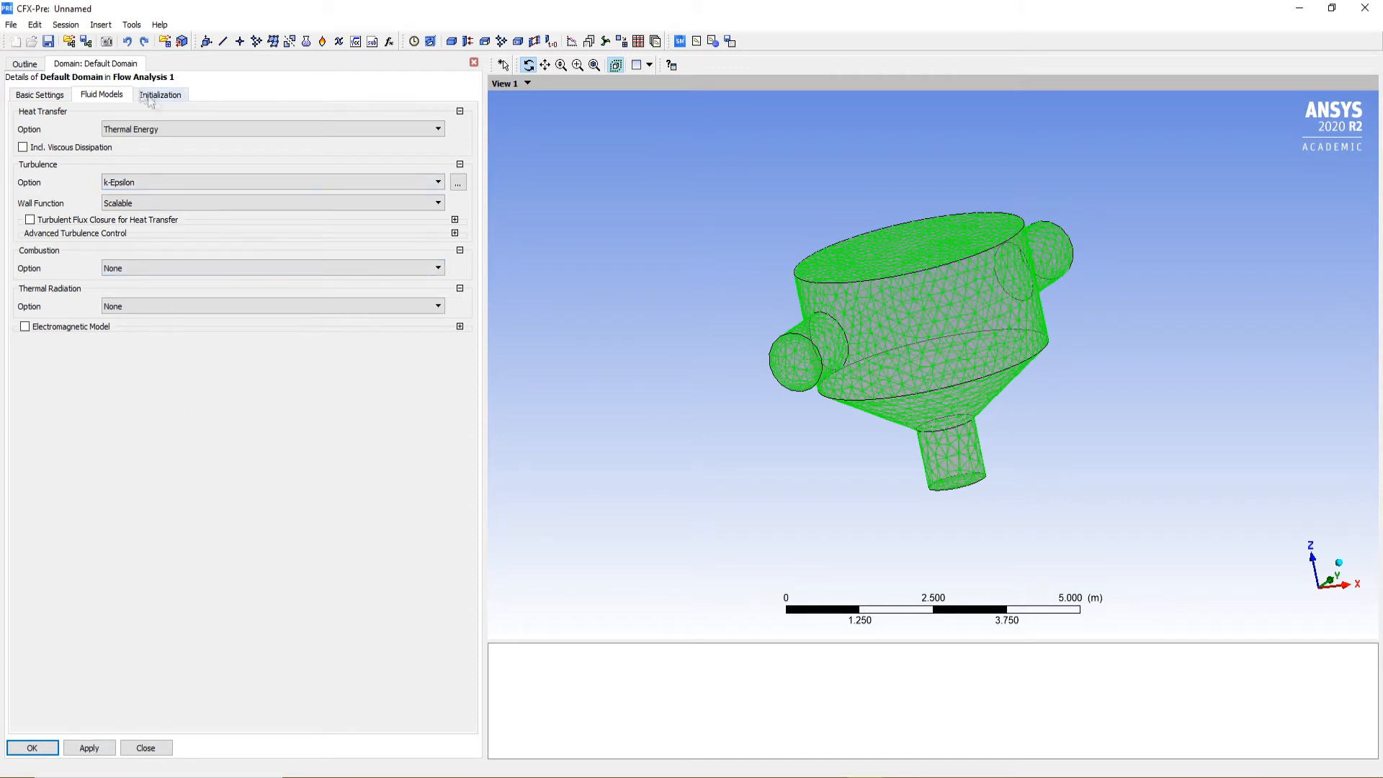
click(49, 95)
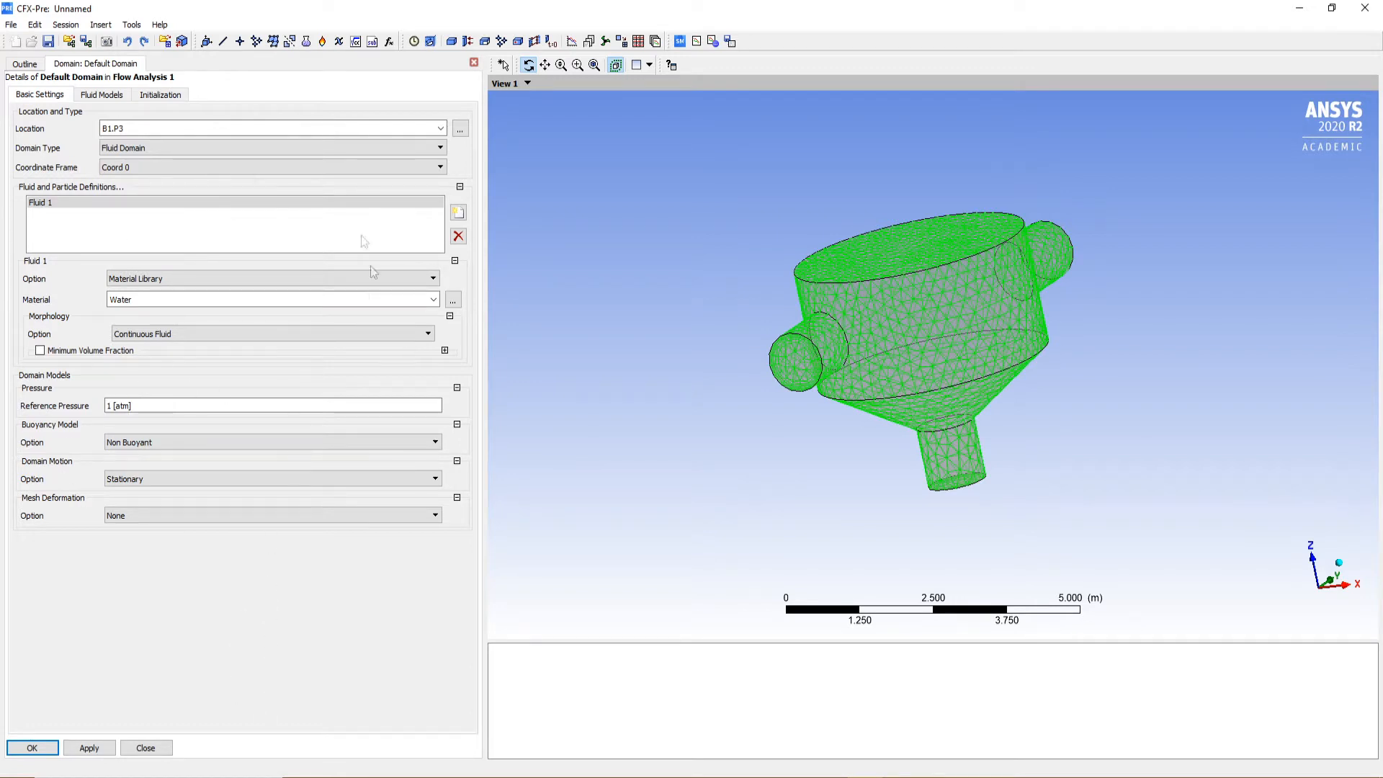
click(106, 96)
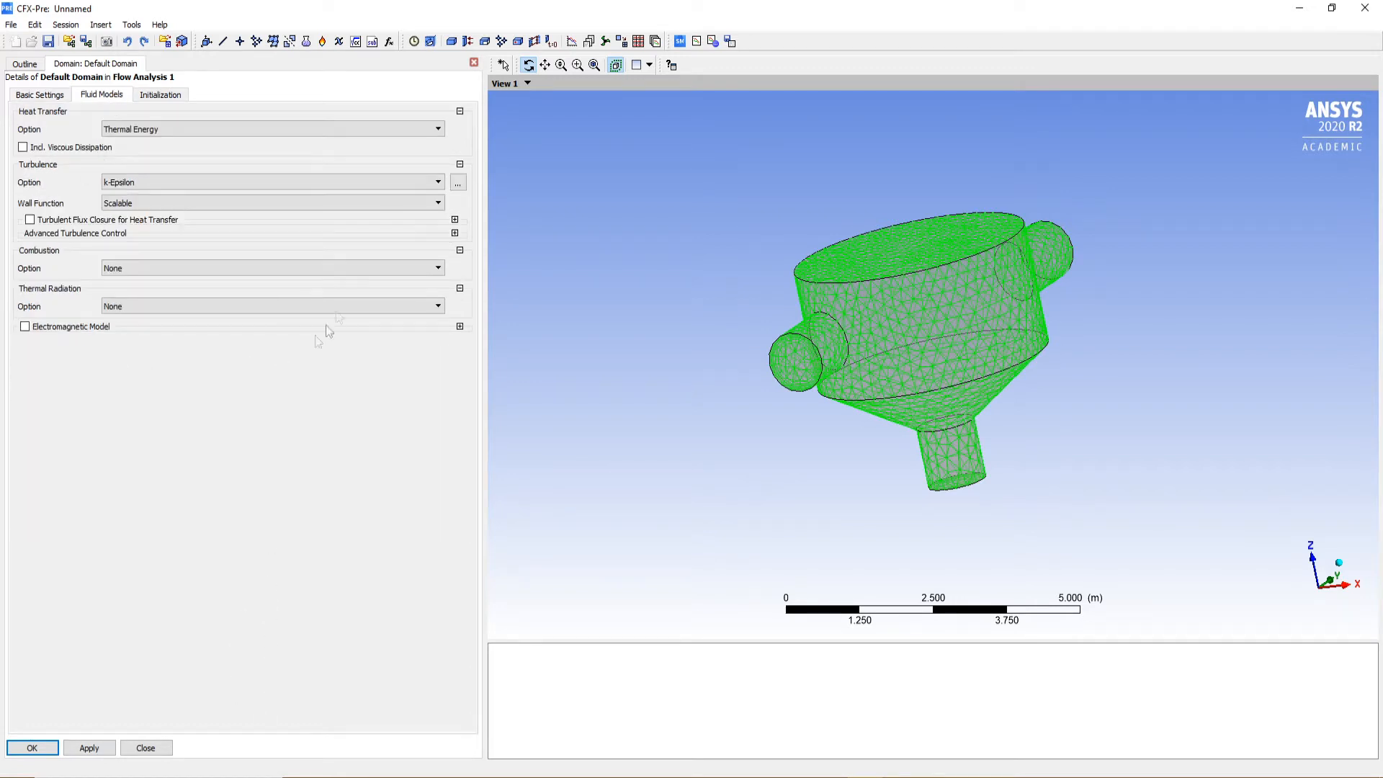
click(86, 747)
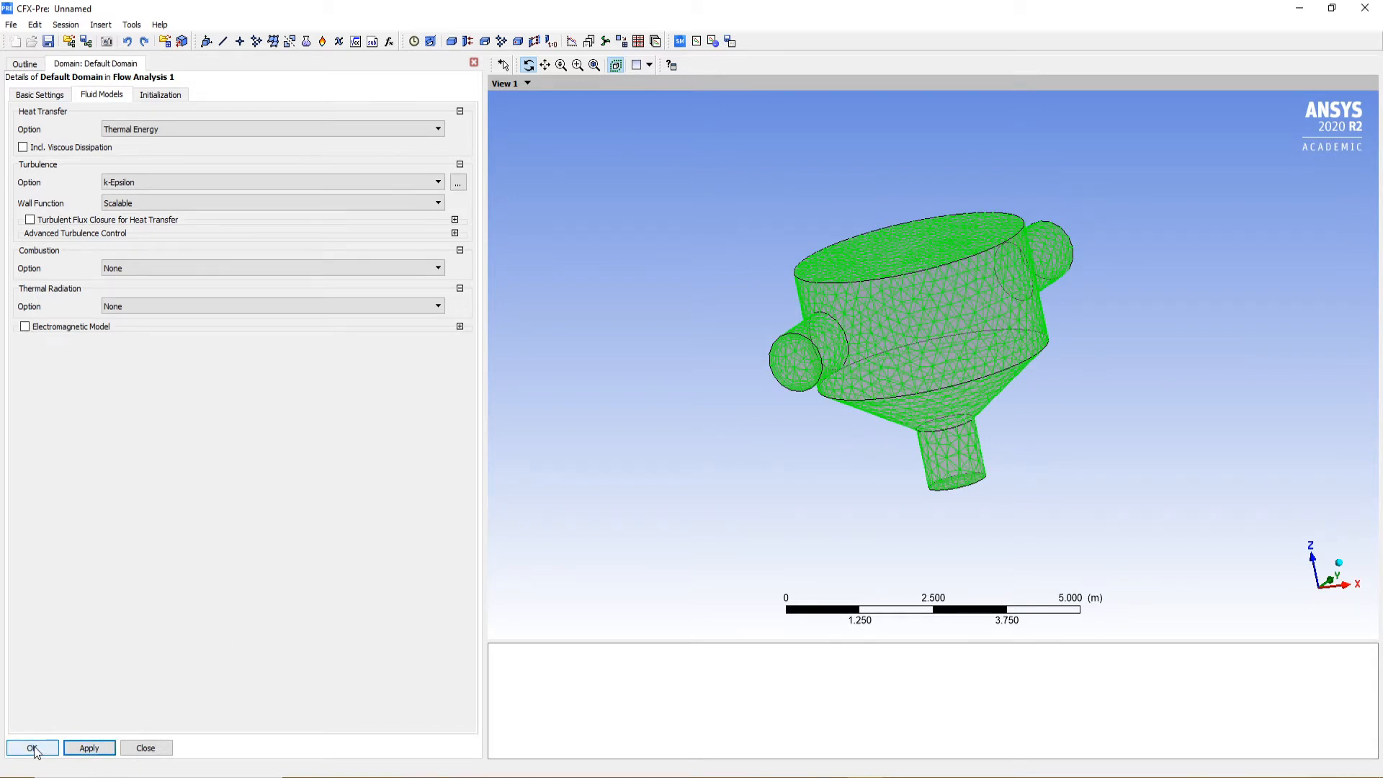
click(31, 747)
Save the case as "lecture 3" in the CFX Tutorial 4 folder
drag(986, 386, 1017, 338)
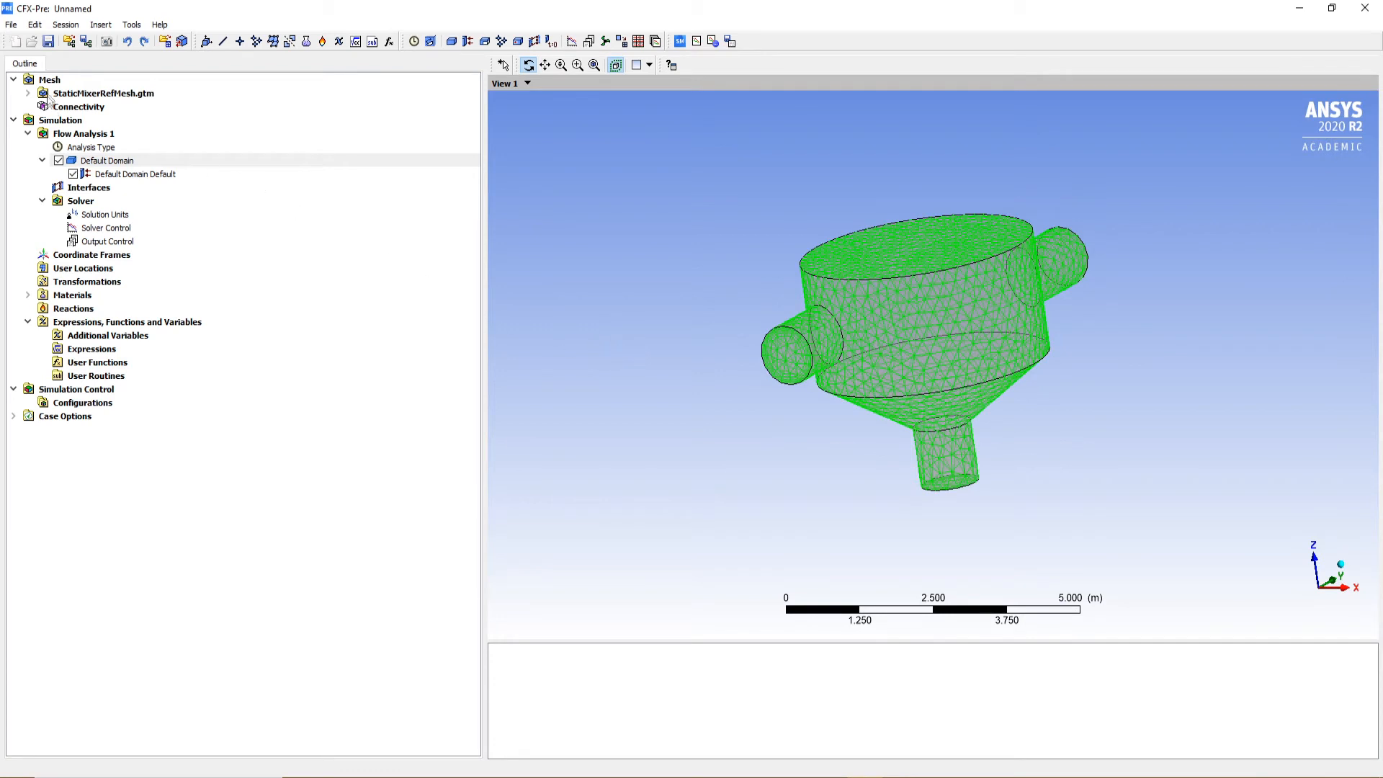
click(49, 44)
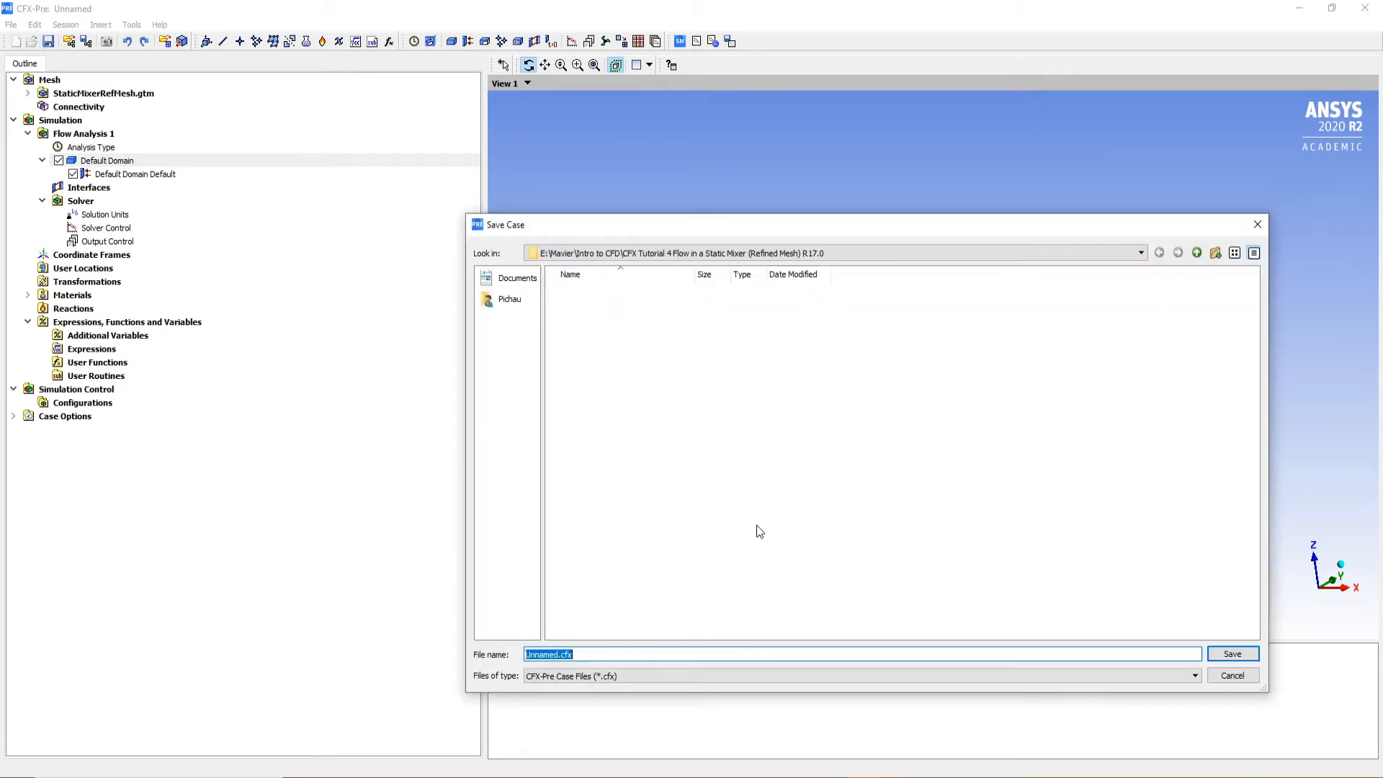
text(lectutr)
key(BackSpace)
text(re 3)
key(Return)
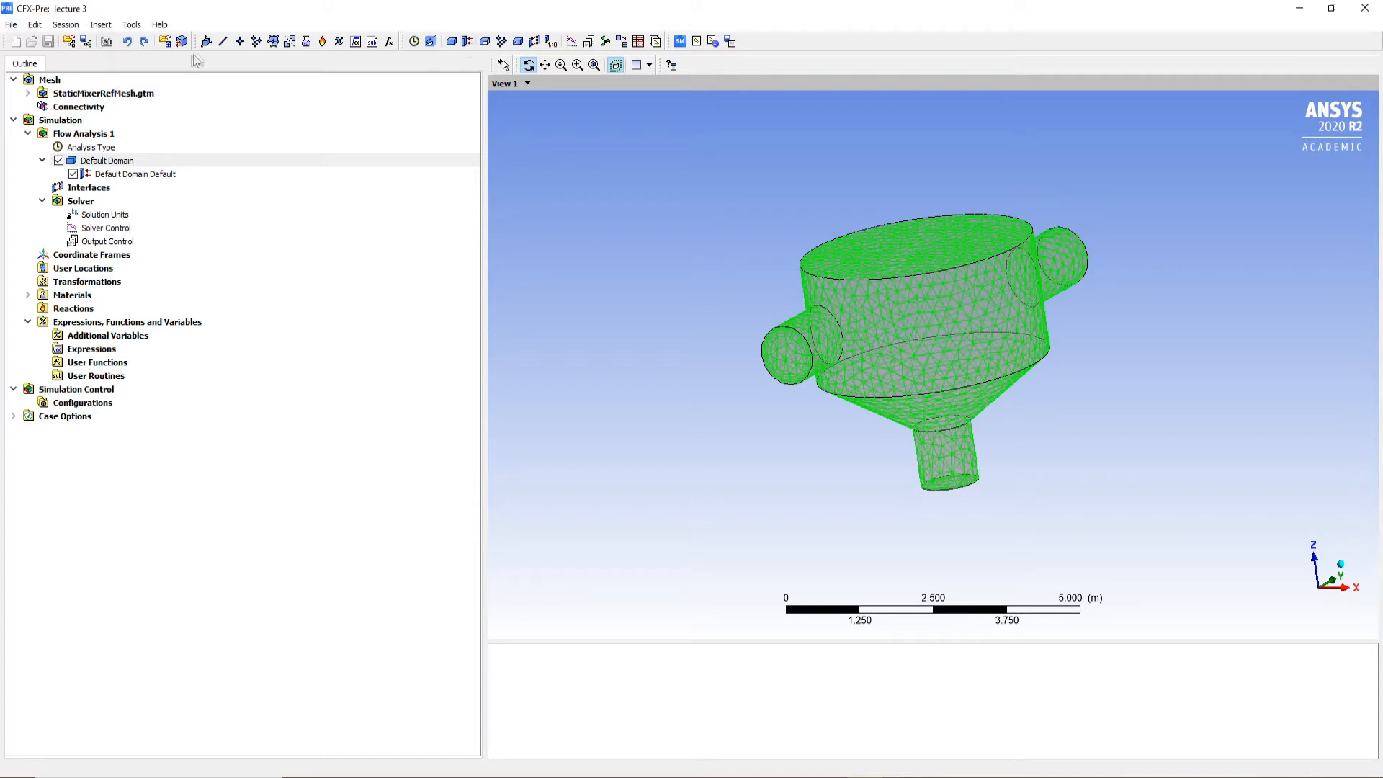
click(101, 24)
mouse_move(132, 25)
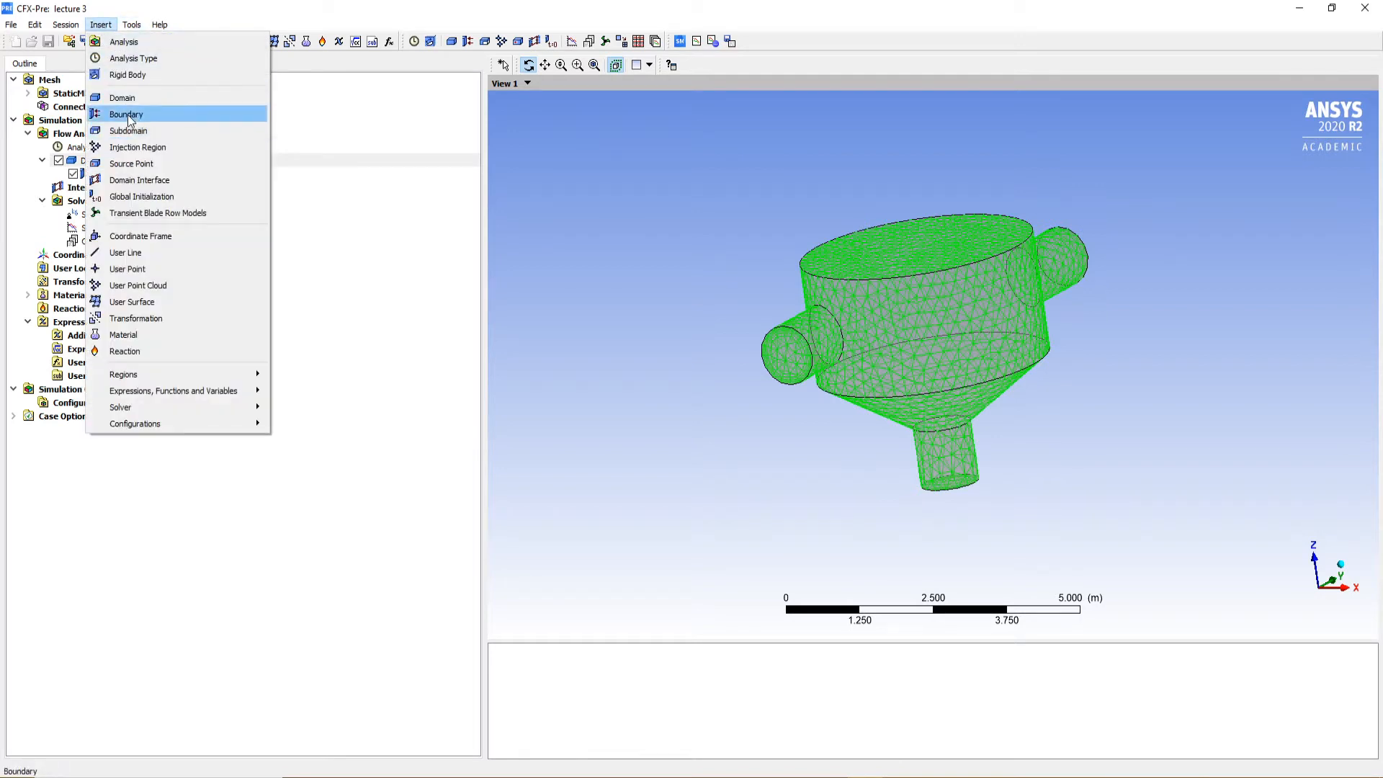
click(127, 114)
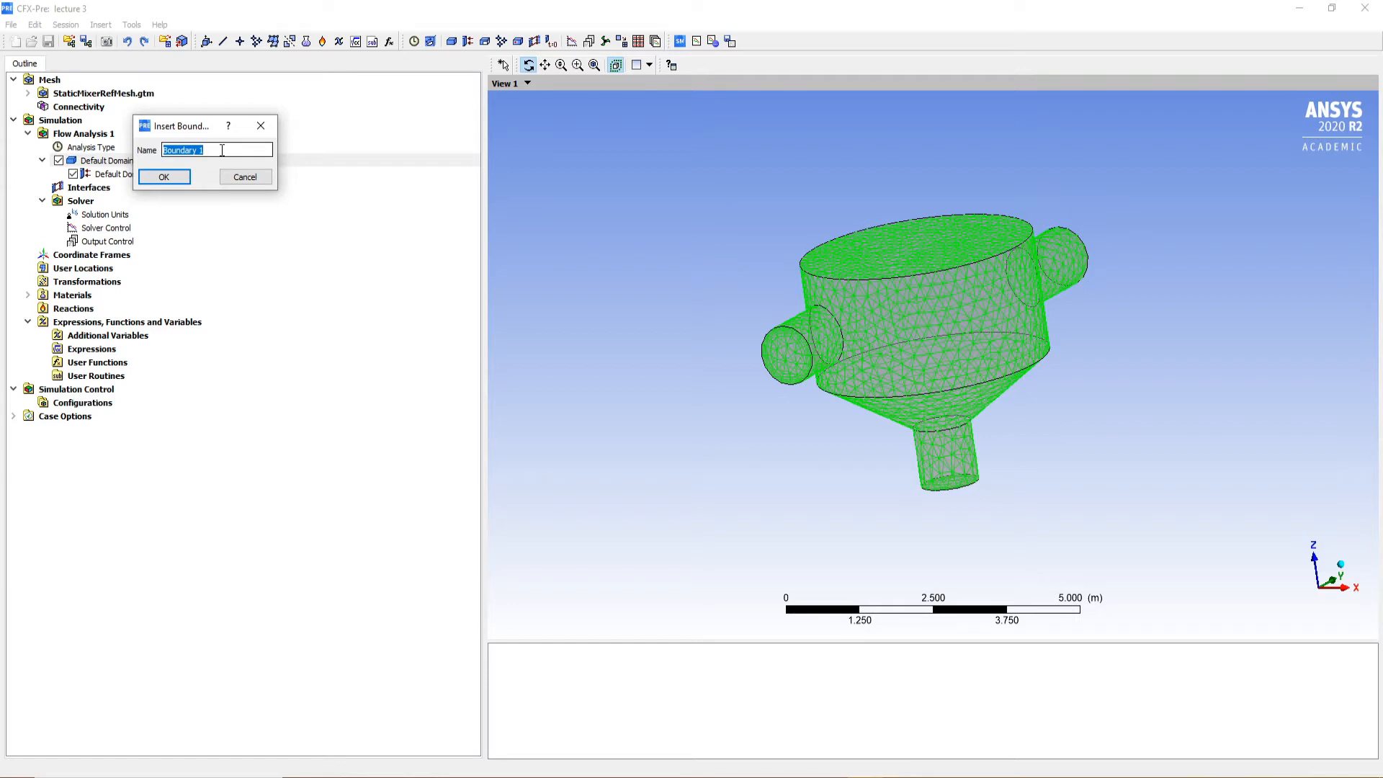
text(in1)
key(Return)
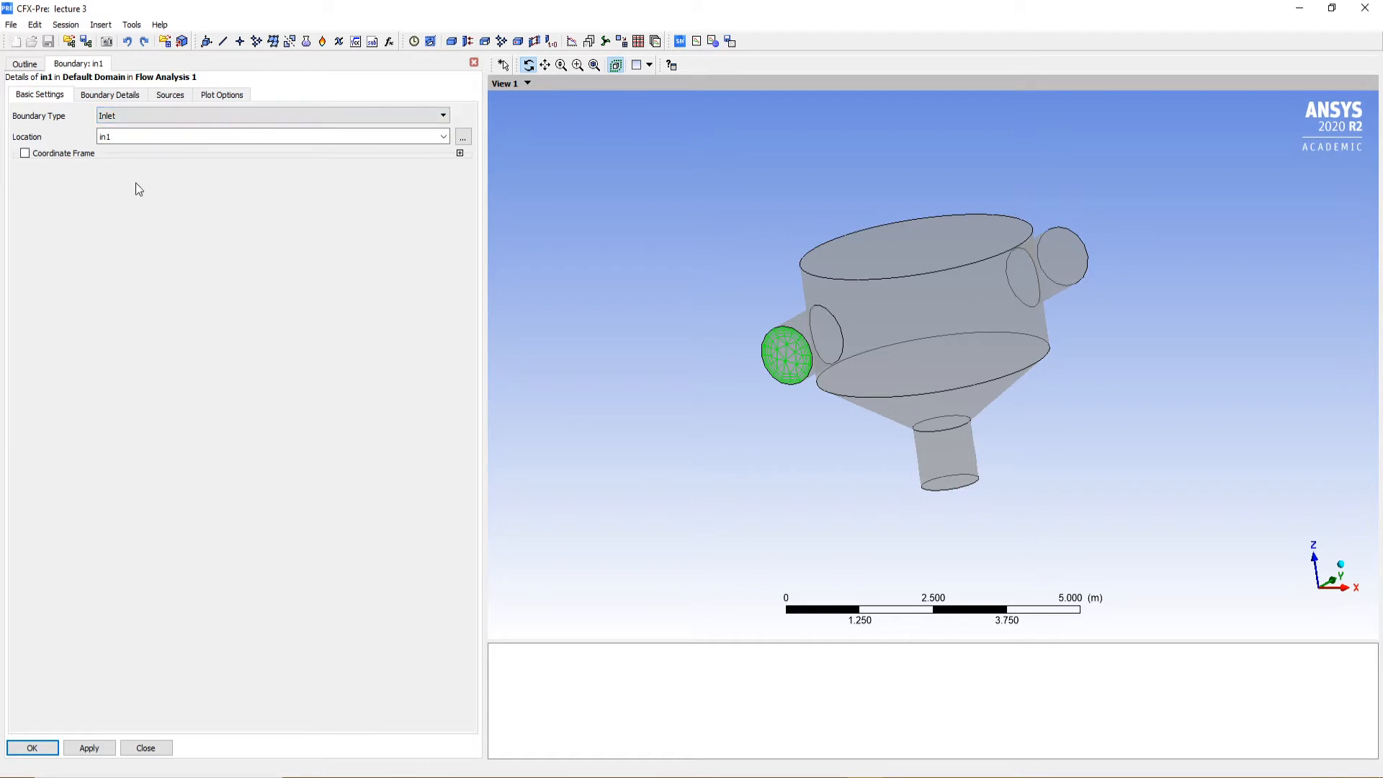
click(162, 749)
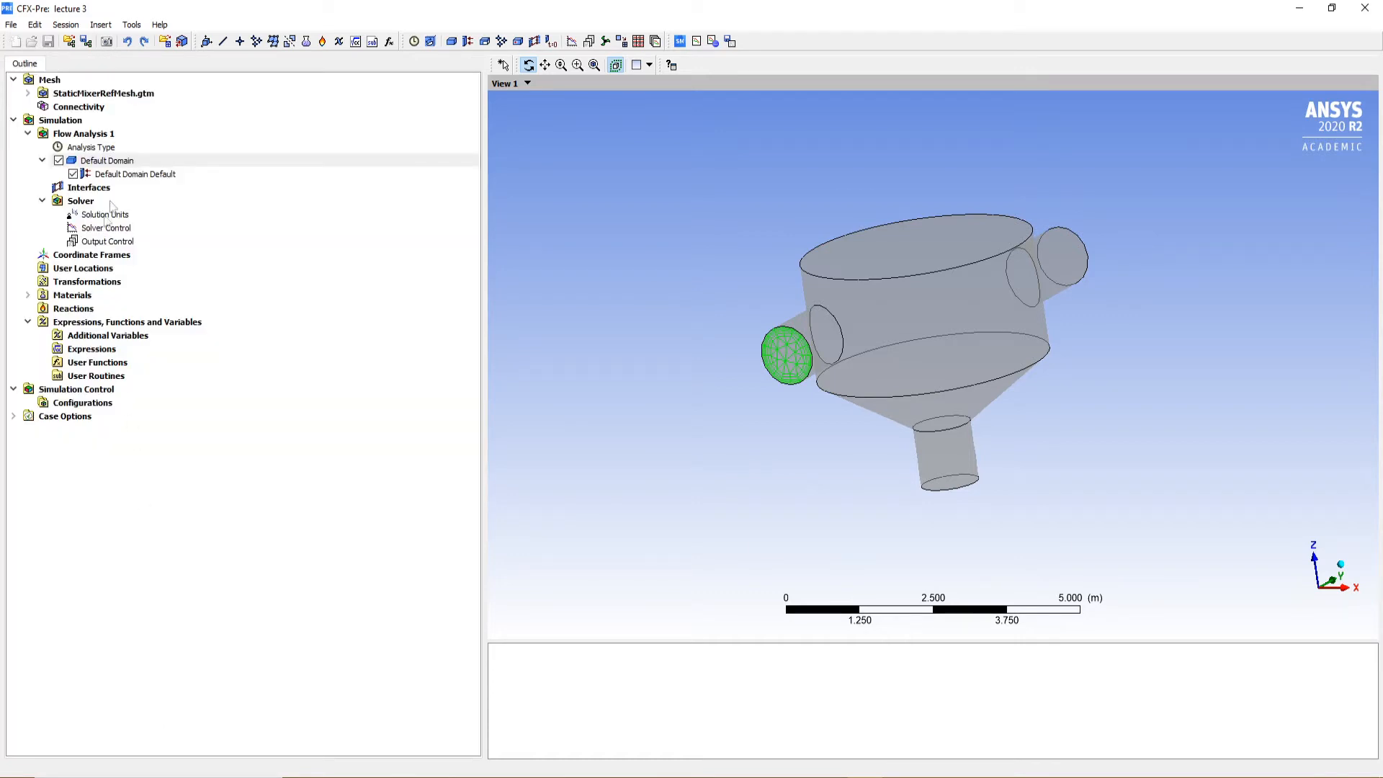
click(468, 41)
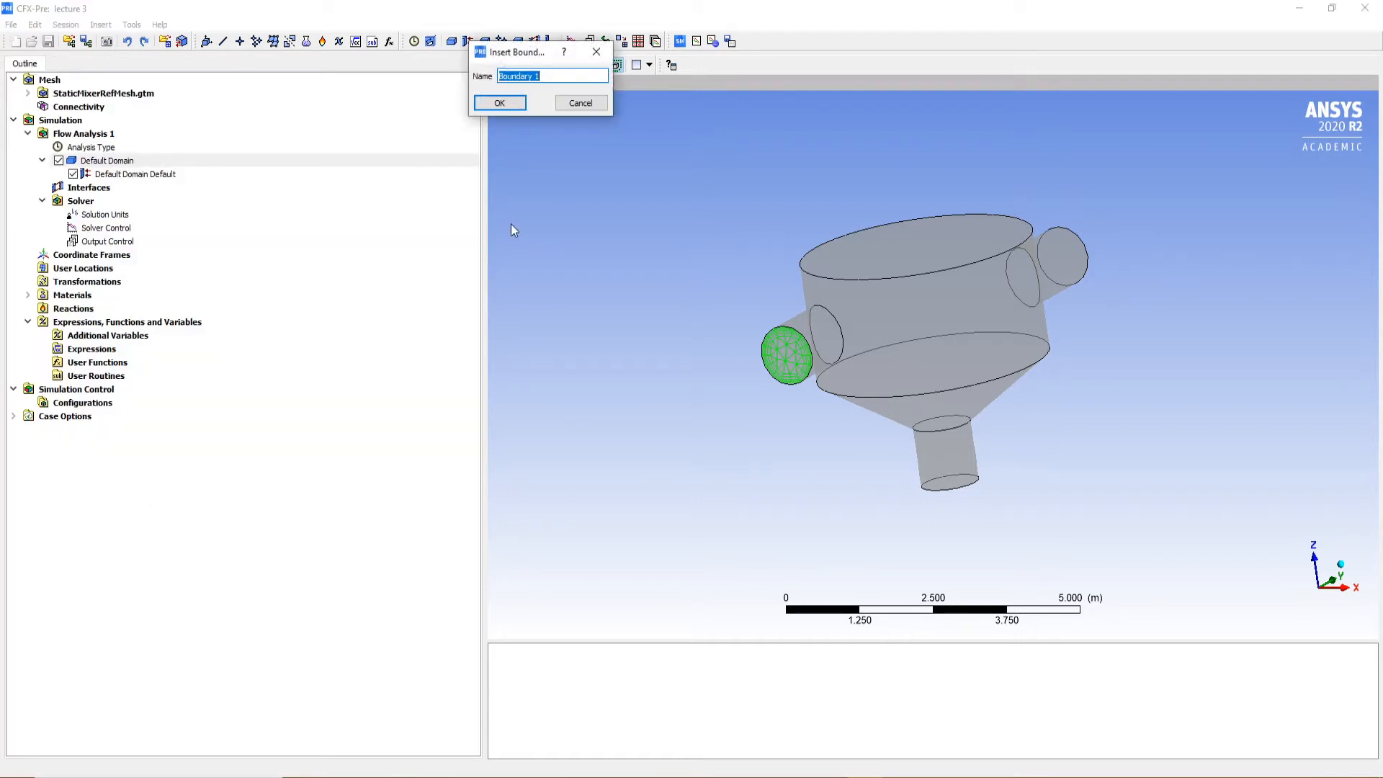
text(inlet1)
key(Return)
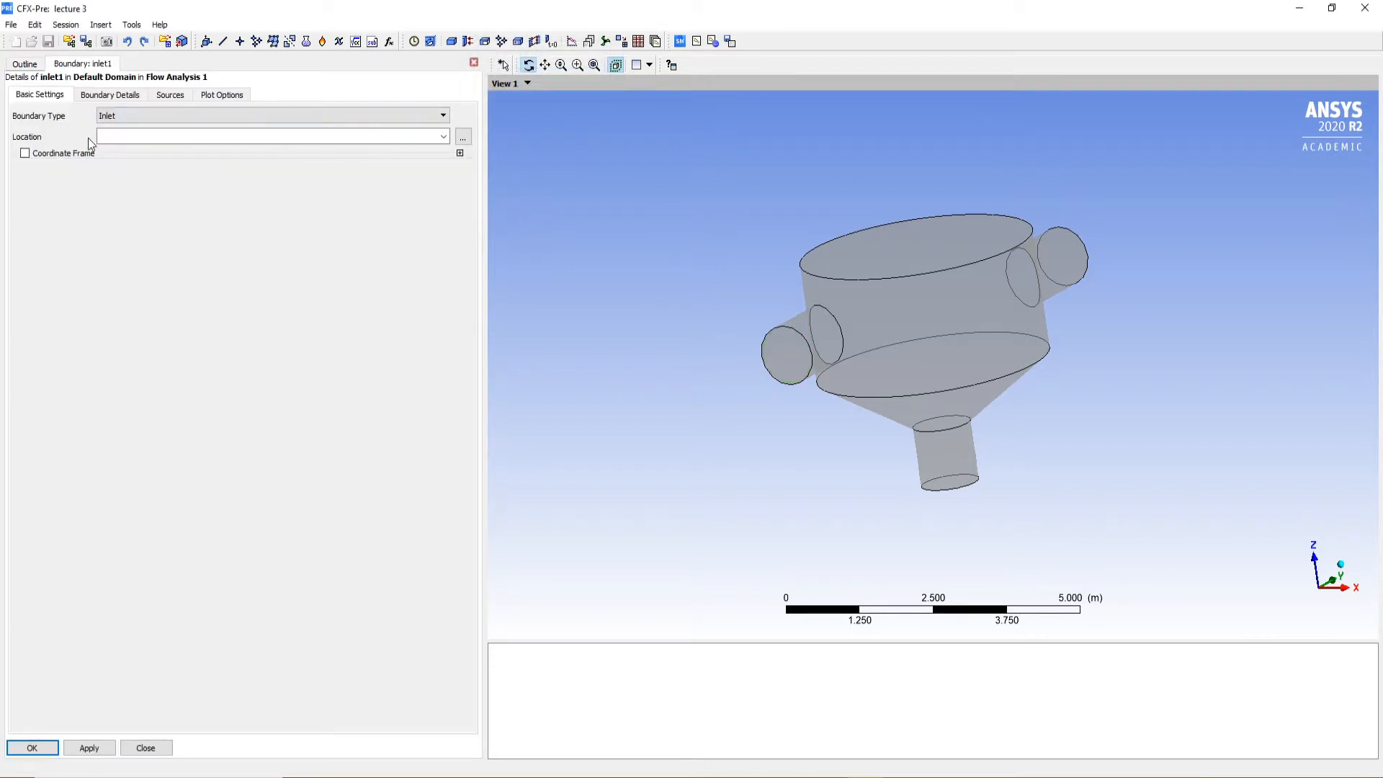
click(463, 137)
click(633, 196)
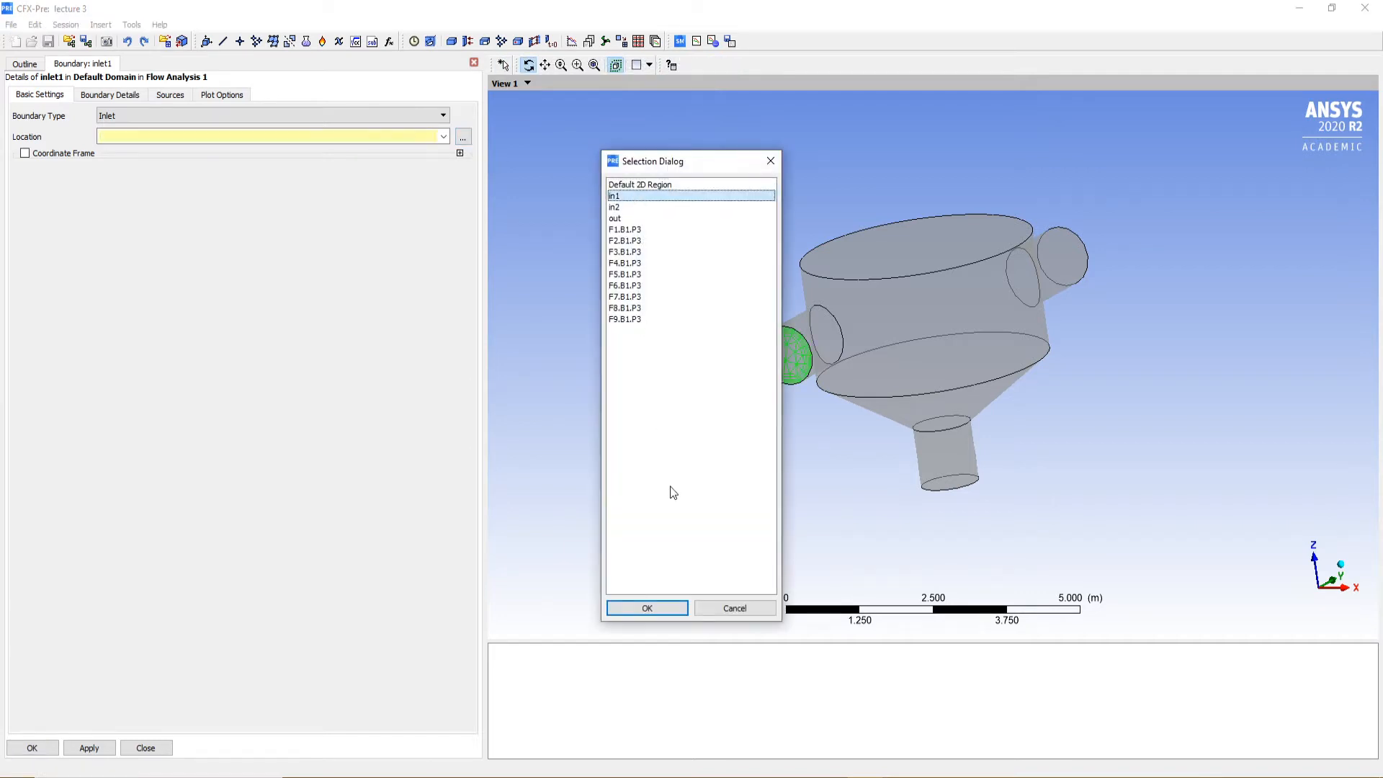
click(735, 608)
click(145, 748)
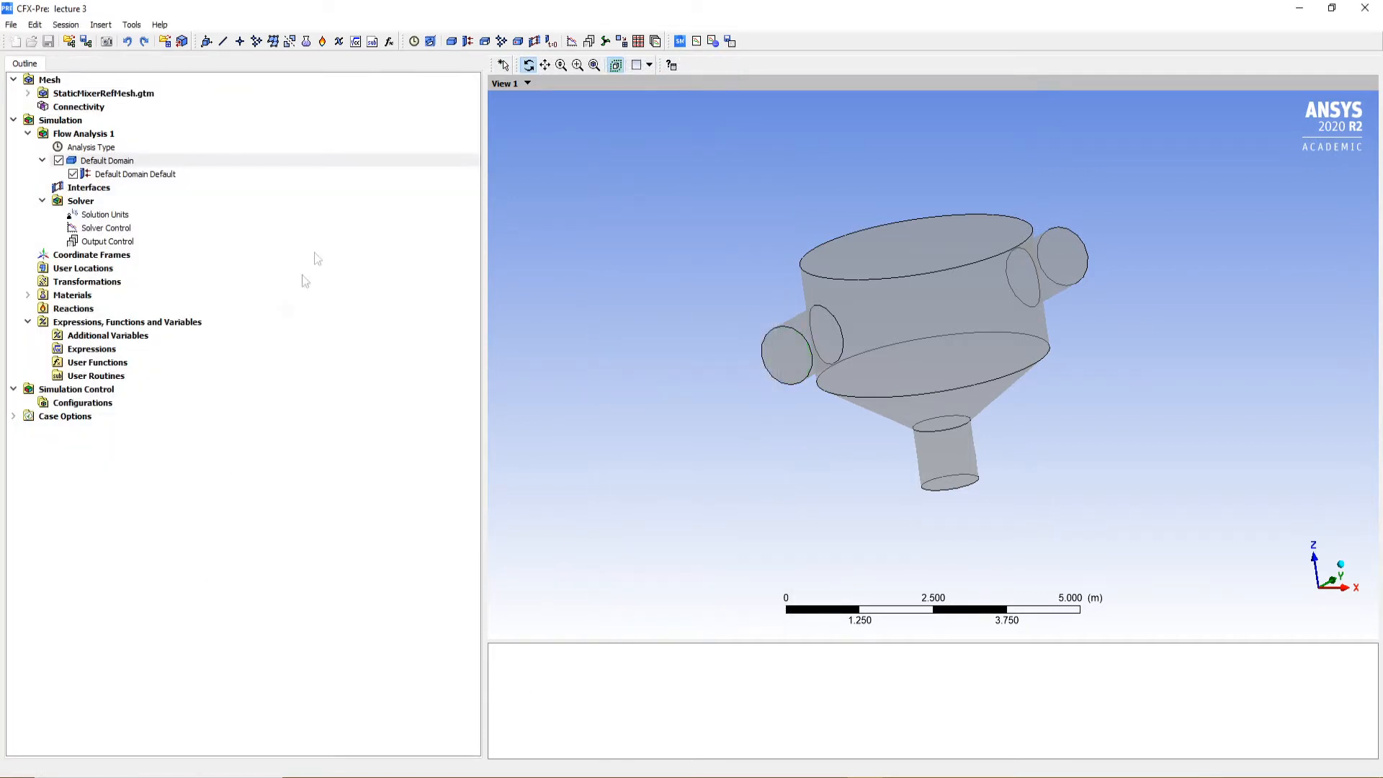
Insert a new boundary named in1 in the Default Domain
click(467, 41)
text(in1)
key(Return)
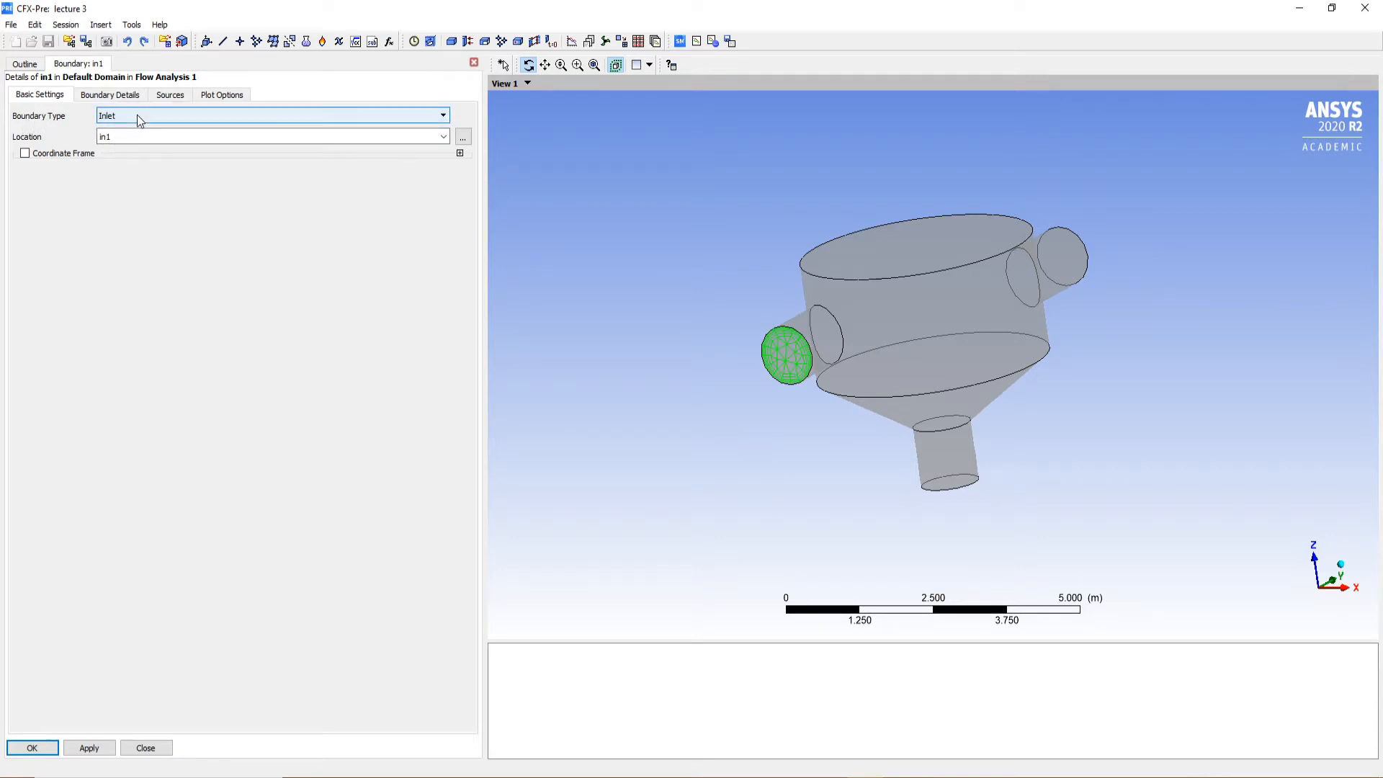
Set the normal speed of the in1 inlet boundary to 2 m s^-1
drag(871, 346, 750, 404)
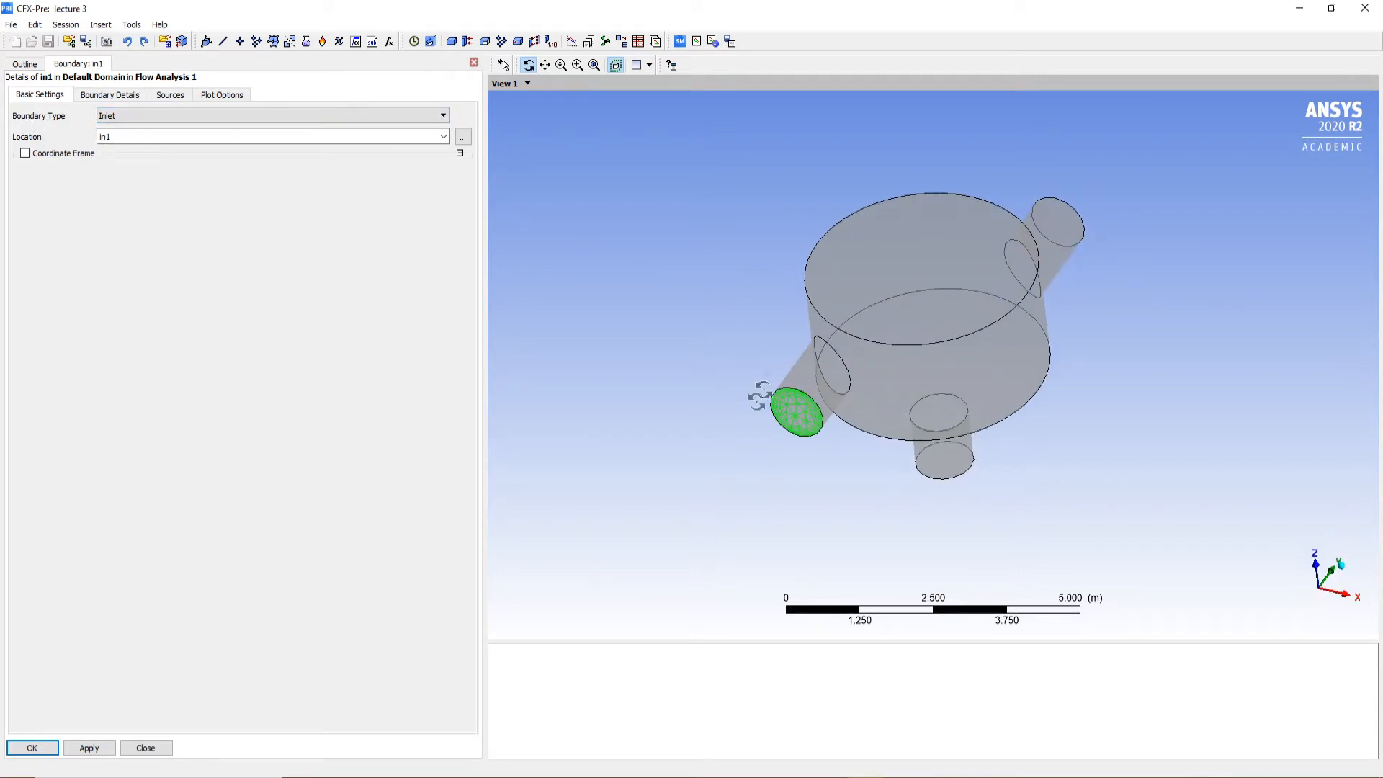
click(106, 101)
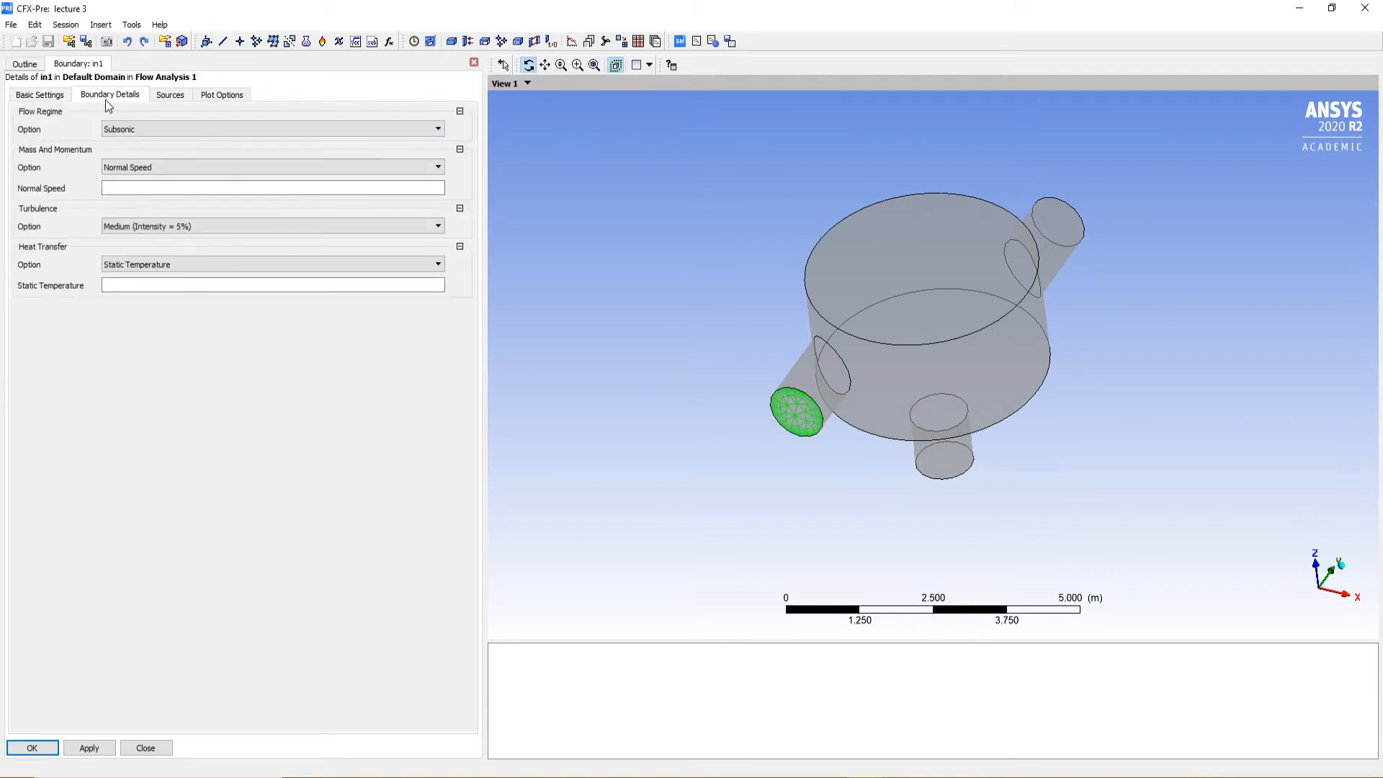
click(129, 192)
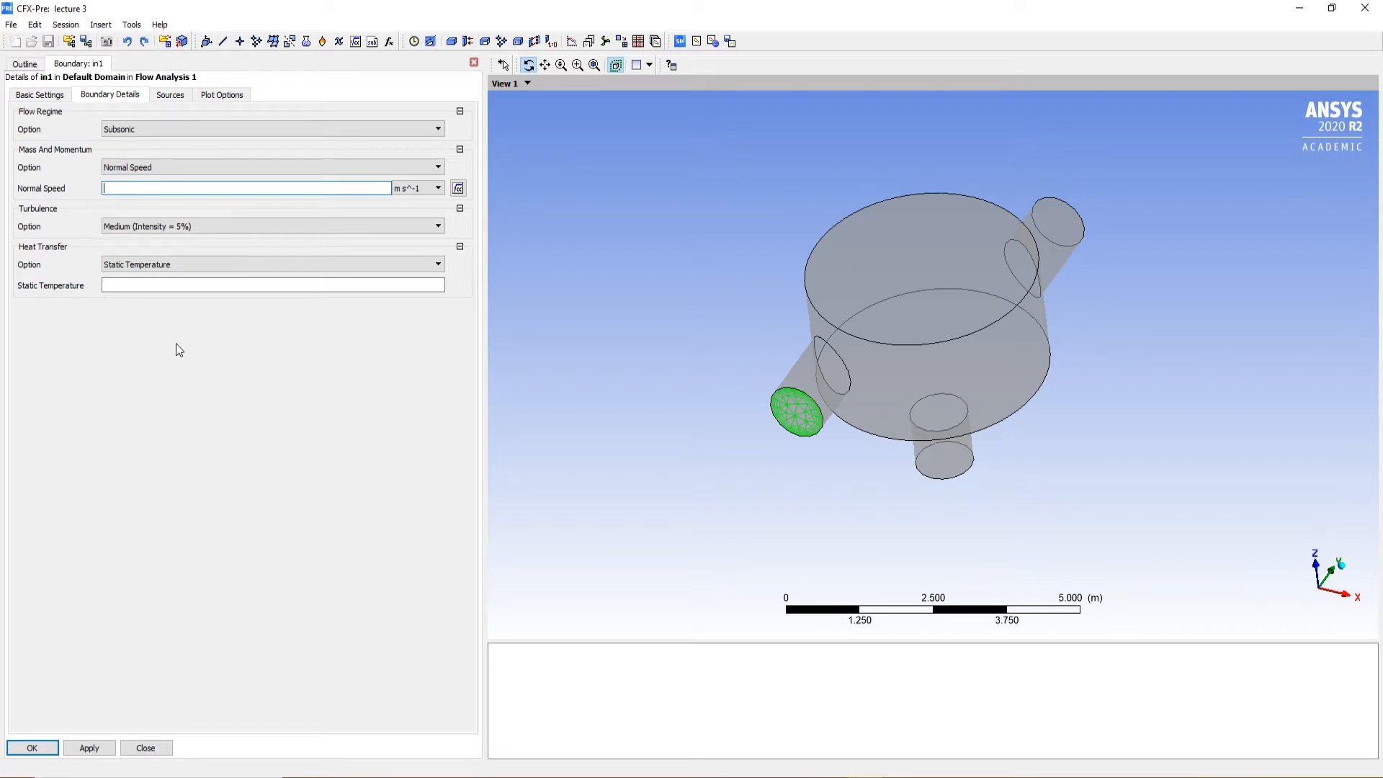
text(2)
click(404, 190)
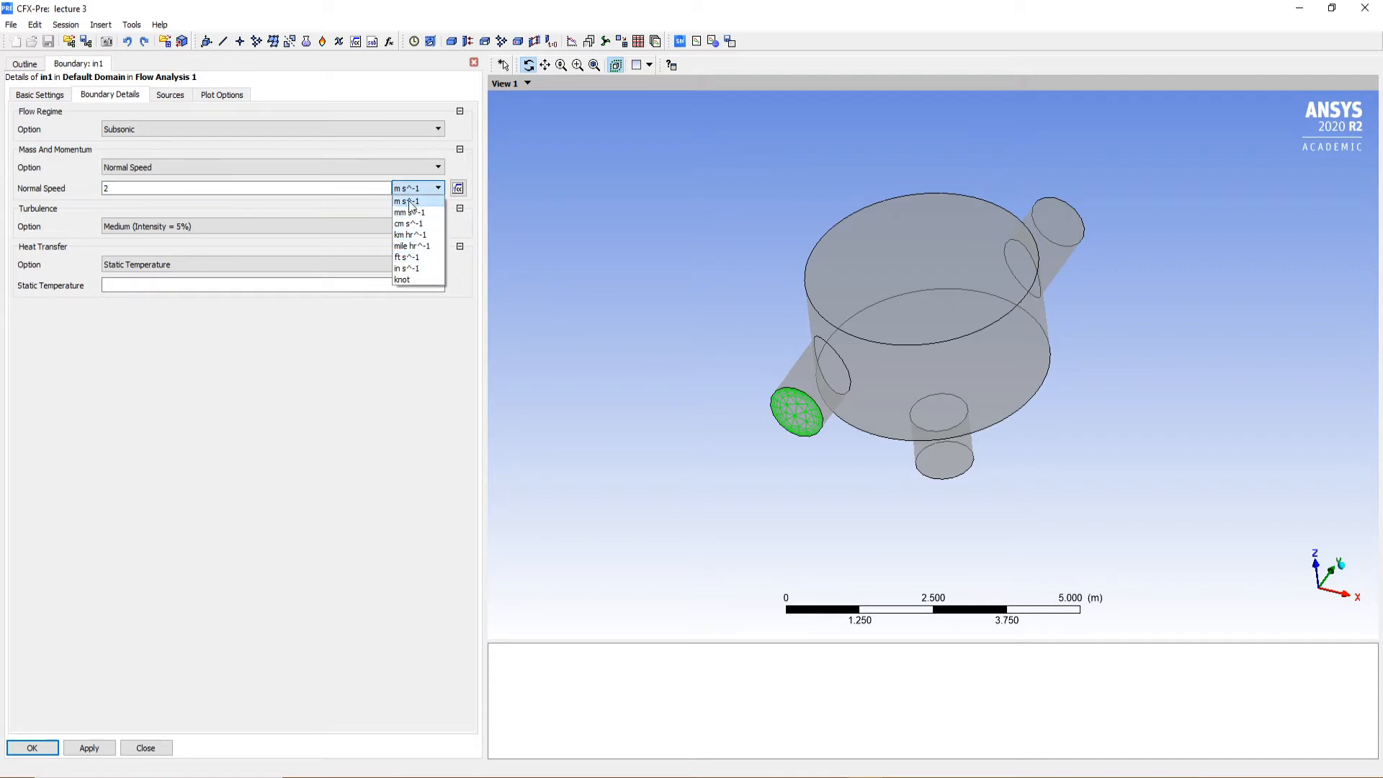
click(411, 202)
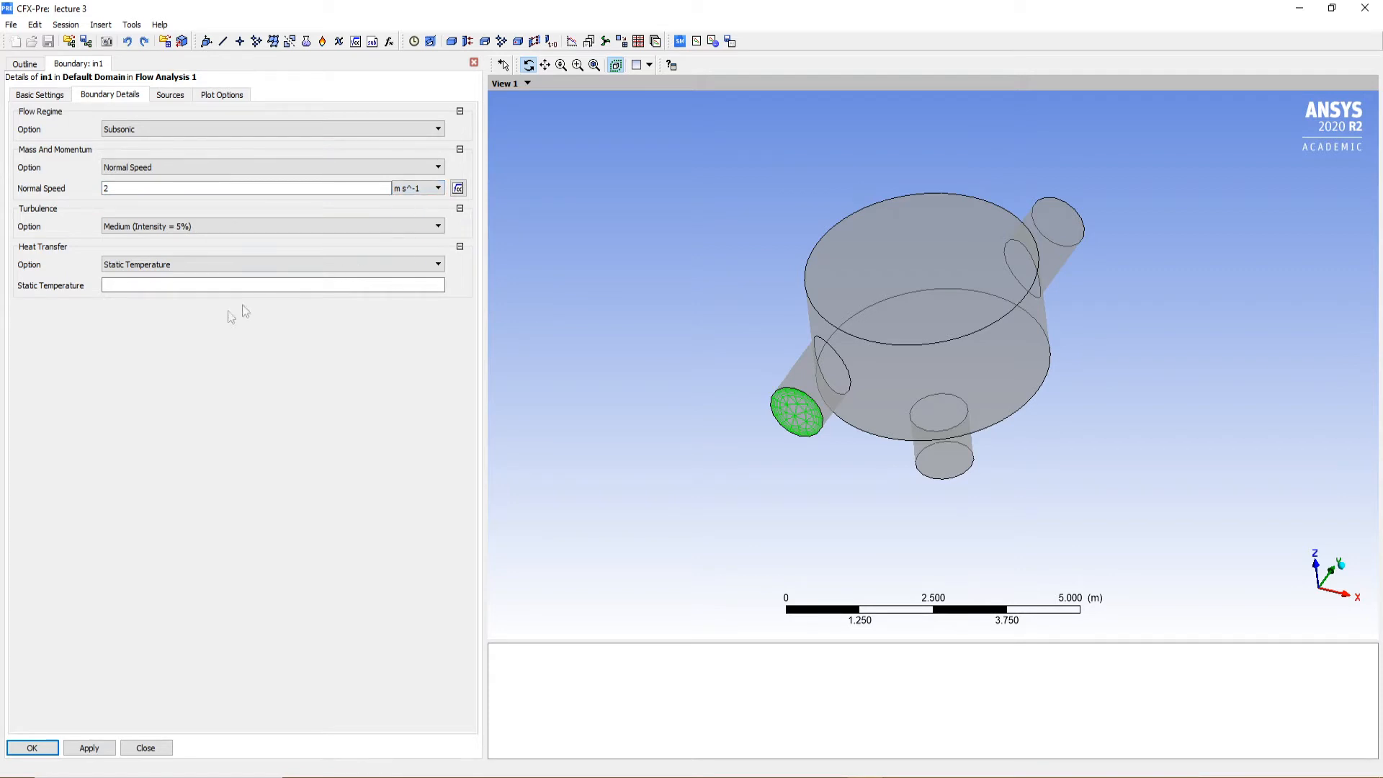
Set the in1 boundary's static temperature to 315 K, then apply and close its settings
click(142, 285)
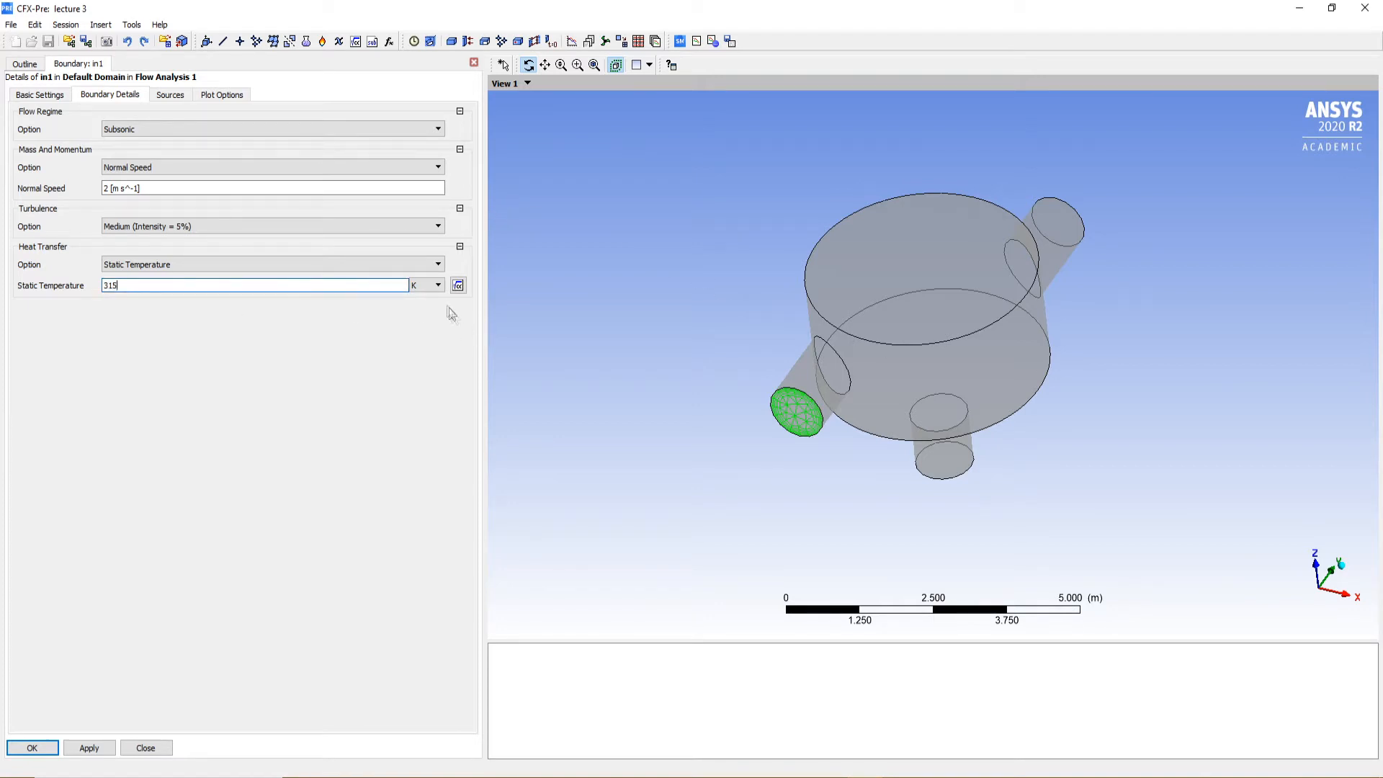
click(429, 291)
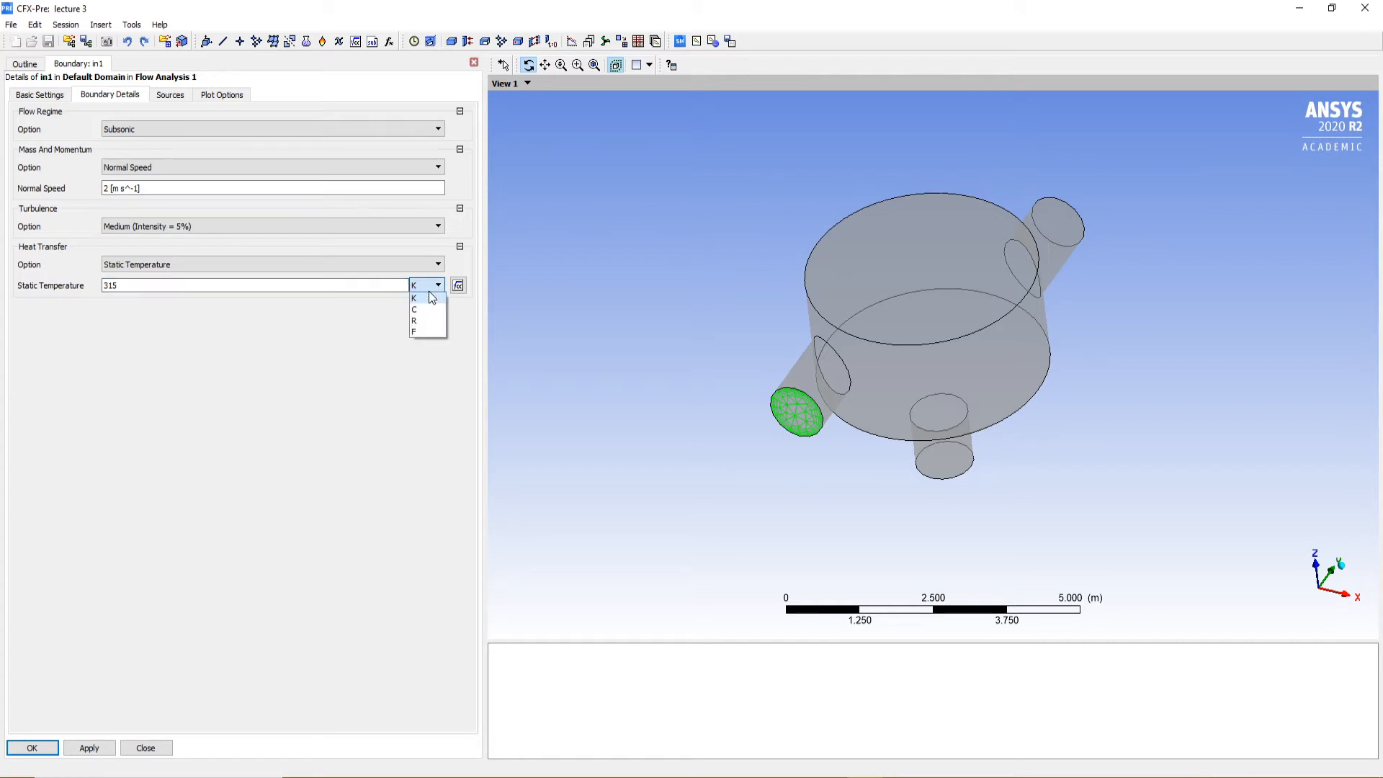
click(430, 297)
click(95, 750)
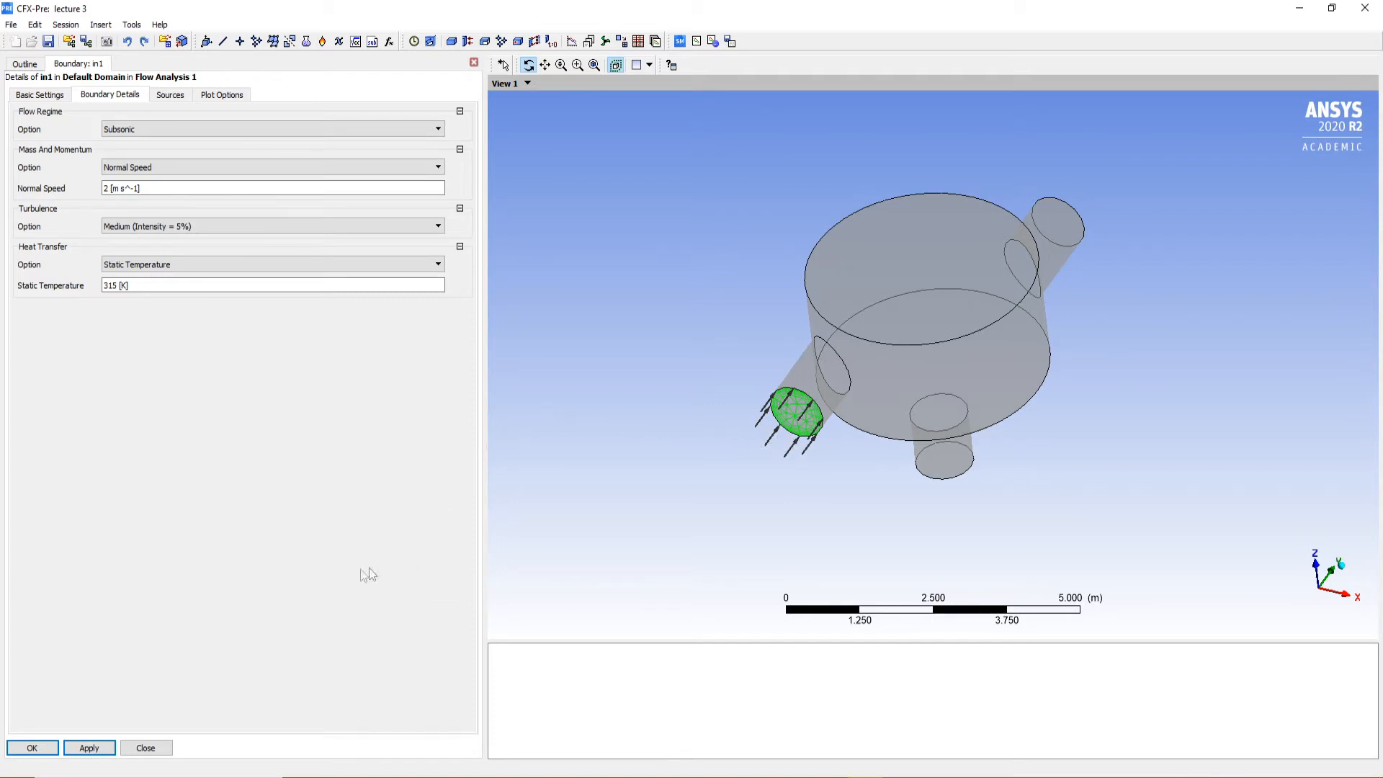
click(87, 746)
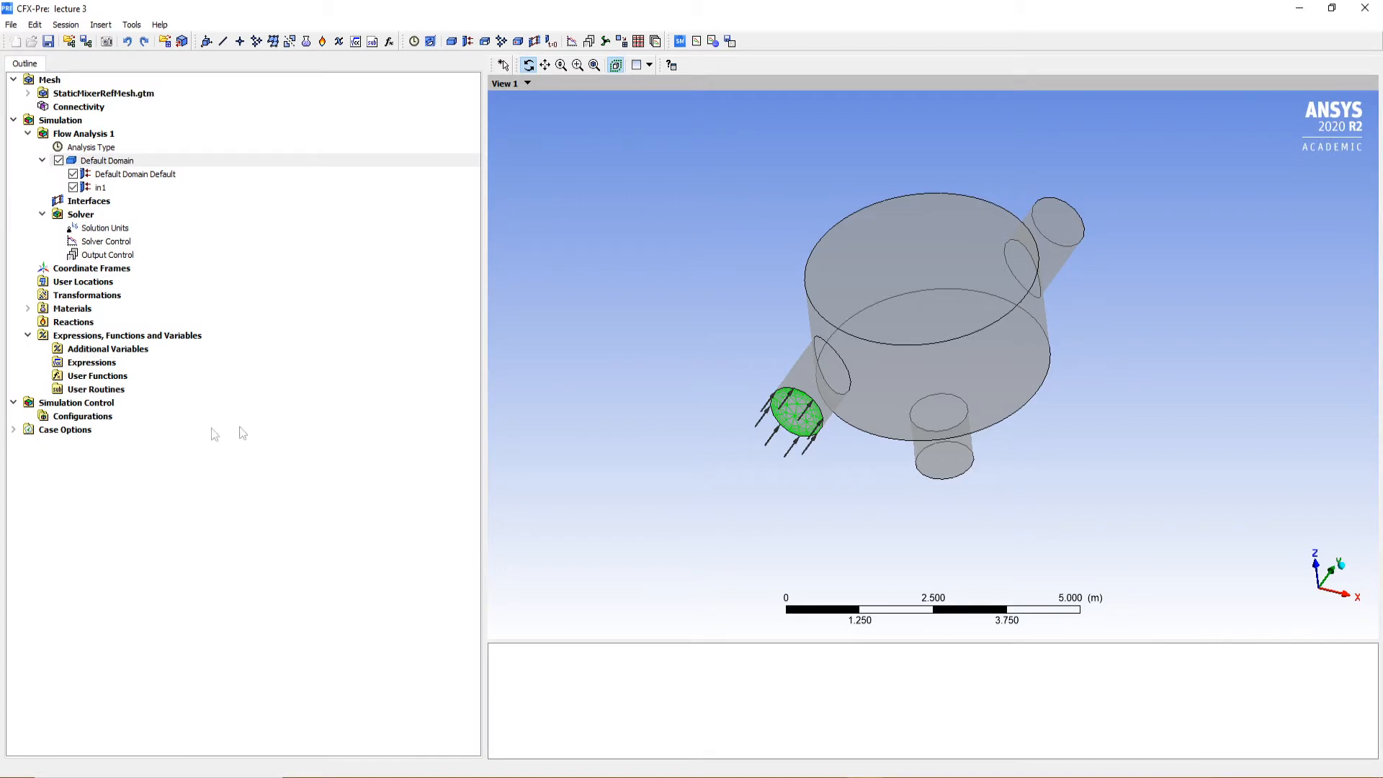
Insert a second boundary named in2 in the Default Domain
drag(939, 390, 973, 409)
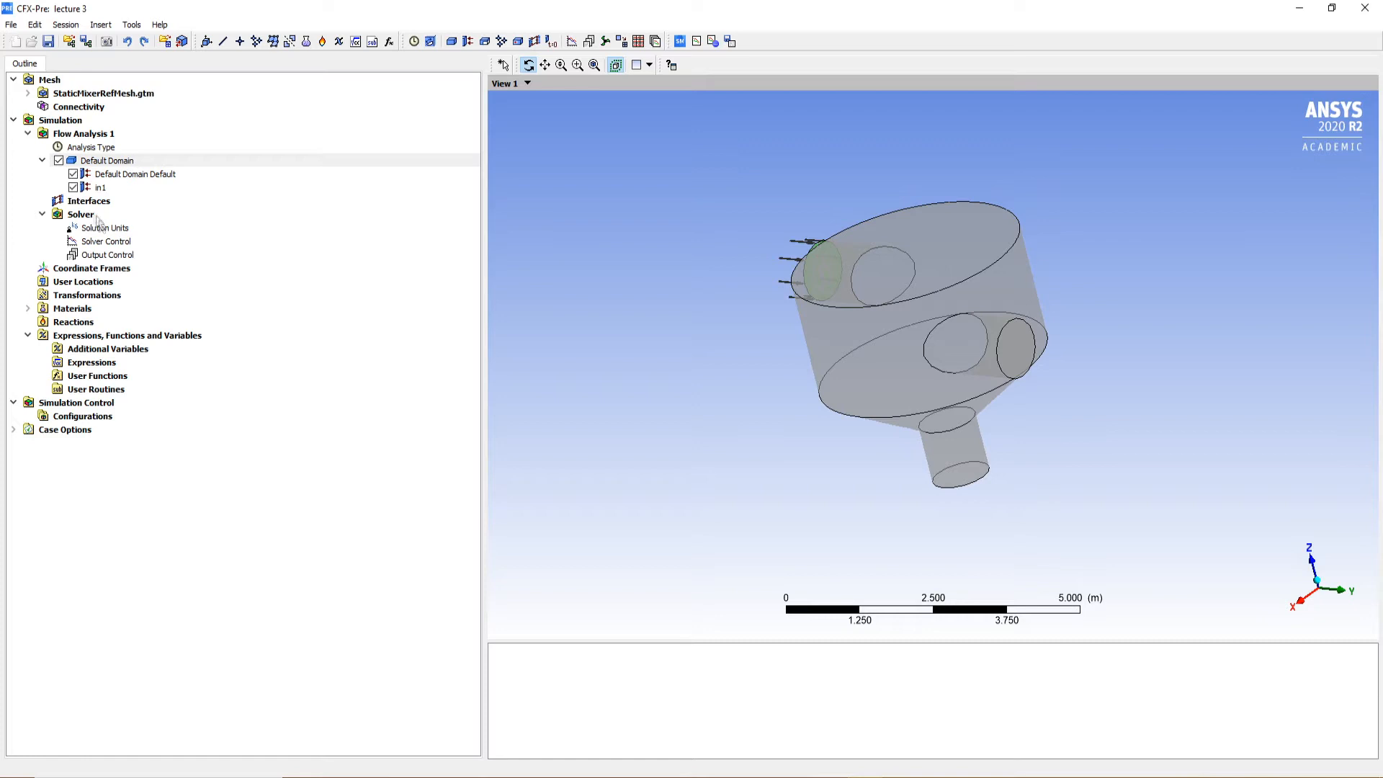
click(86, 189)
right_click(109, 163)
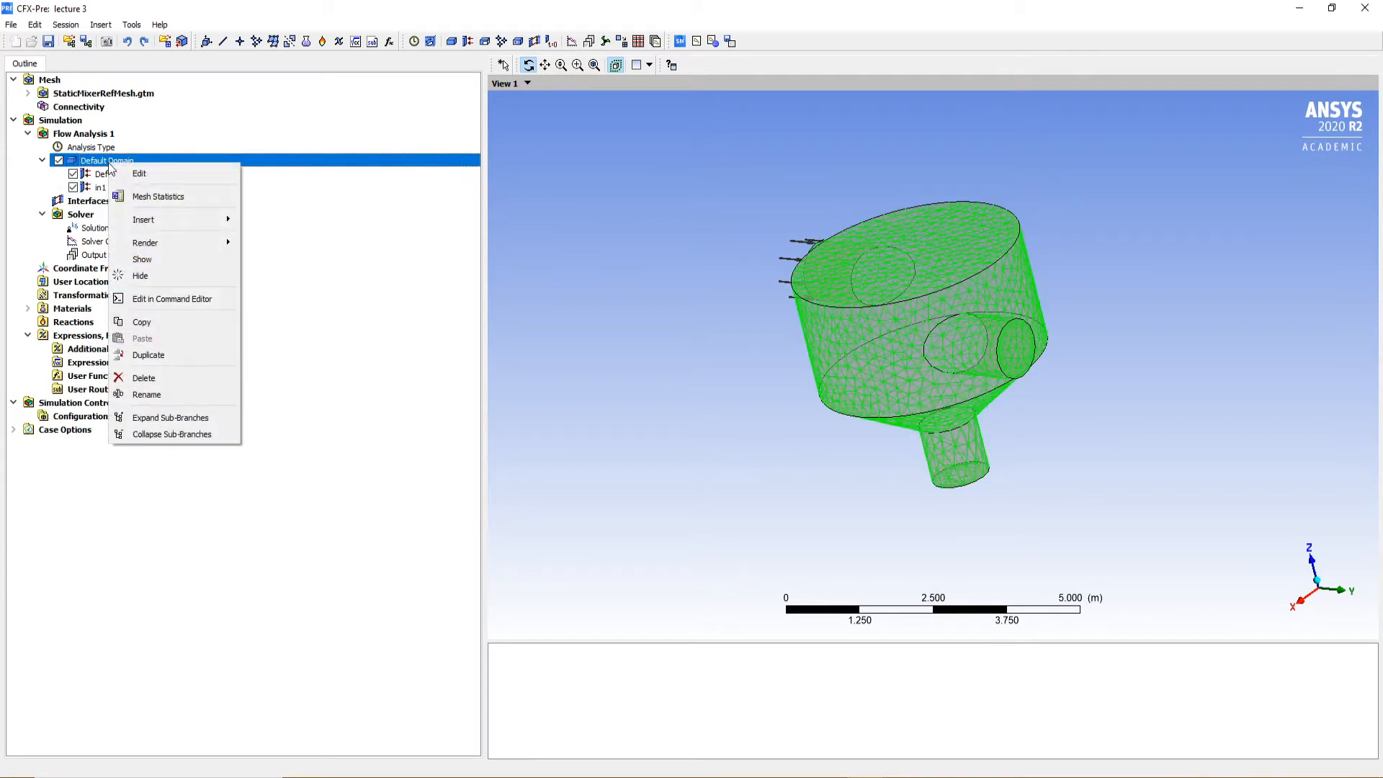
click(445, 311)
click(114, 164)
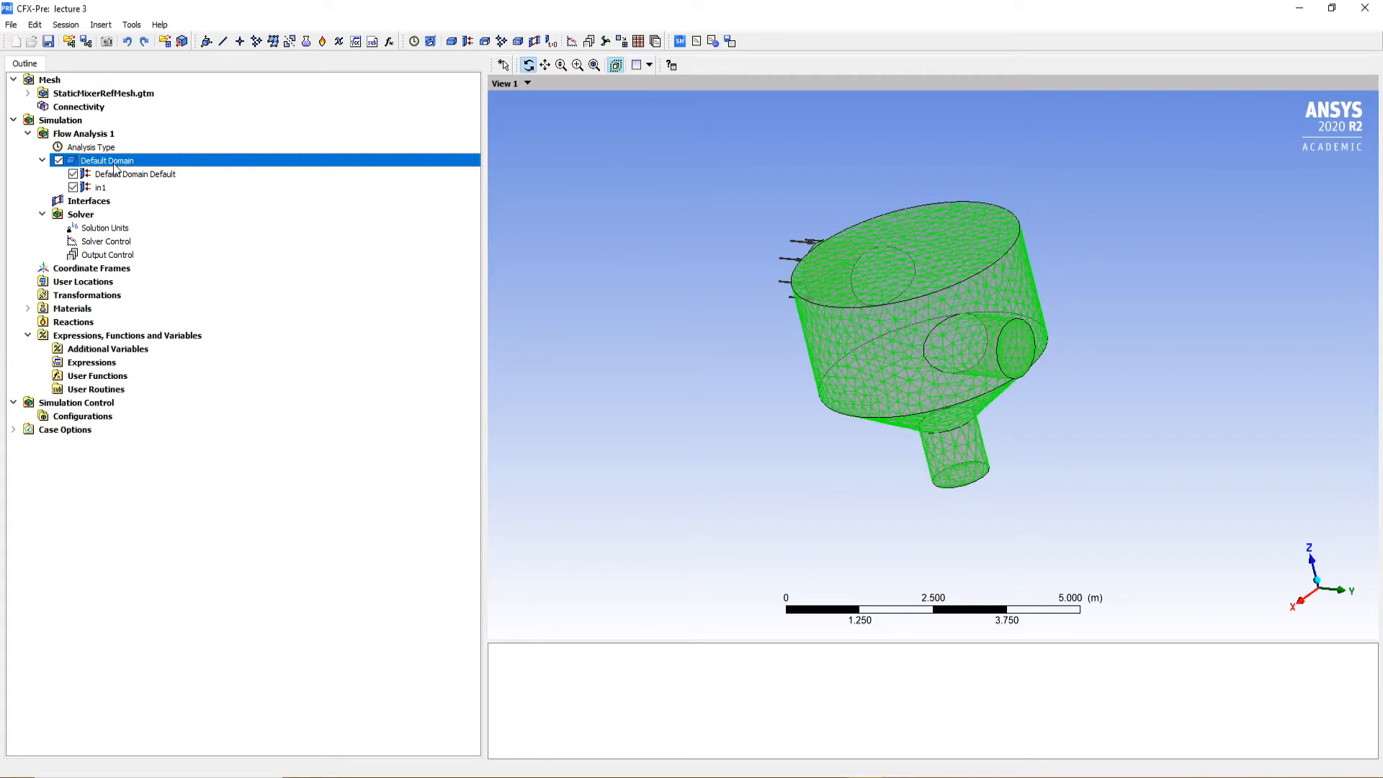
right_click(115, 167)
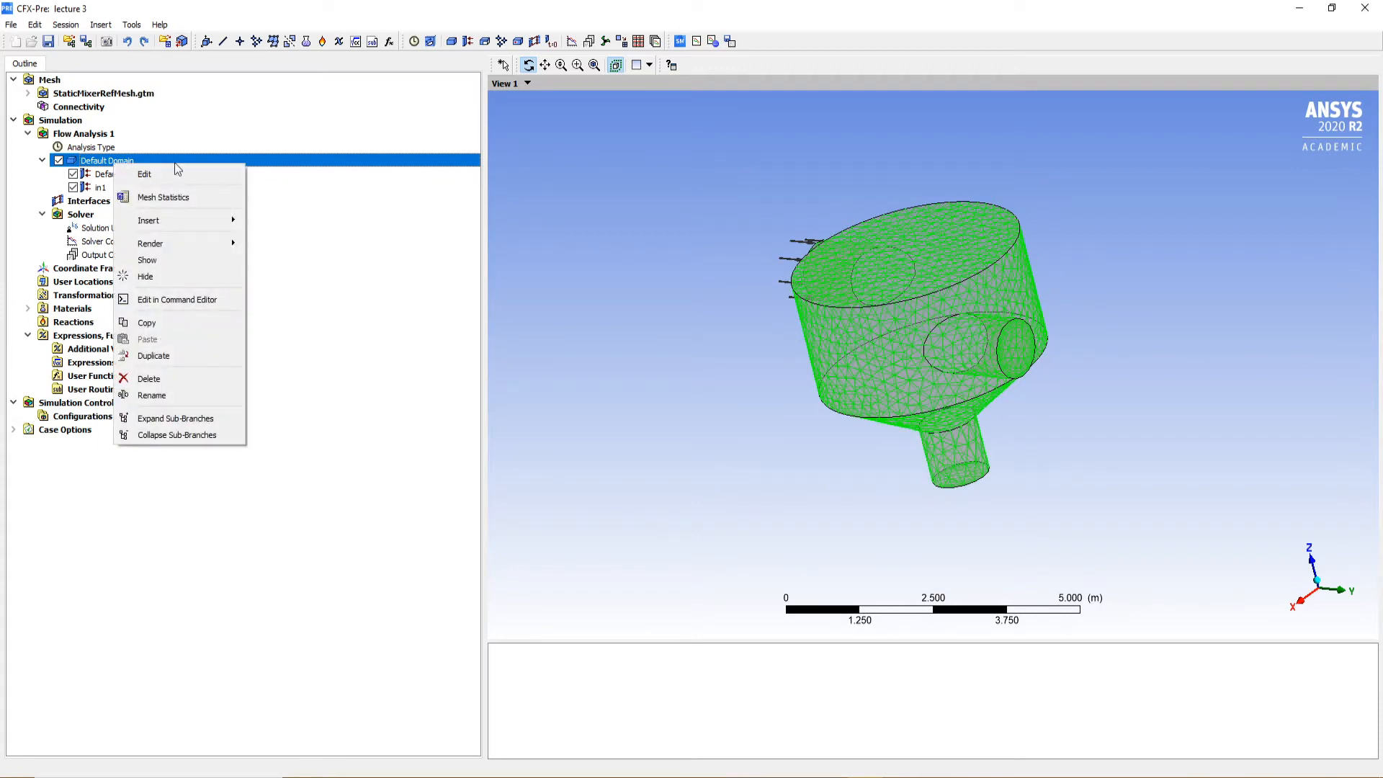
mouse_move(183, 224)
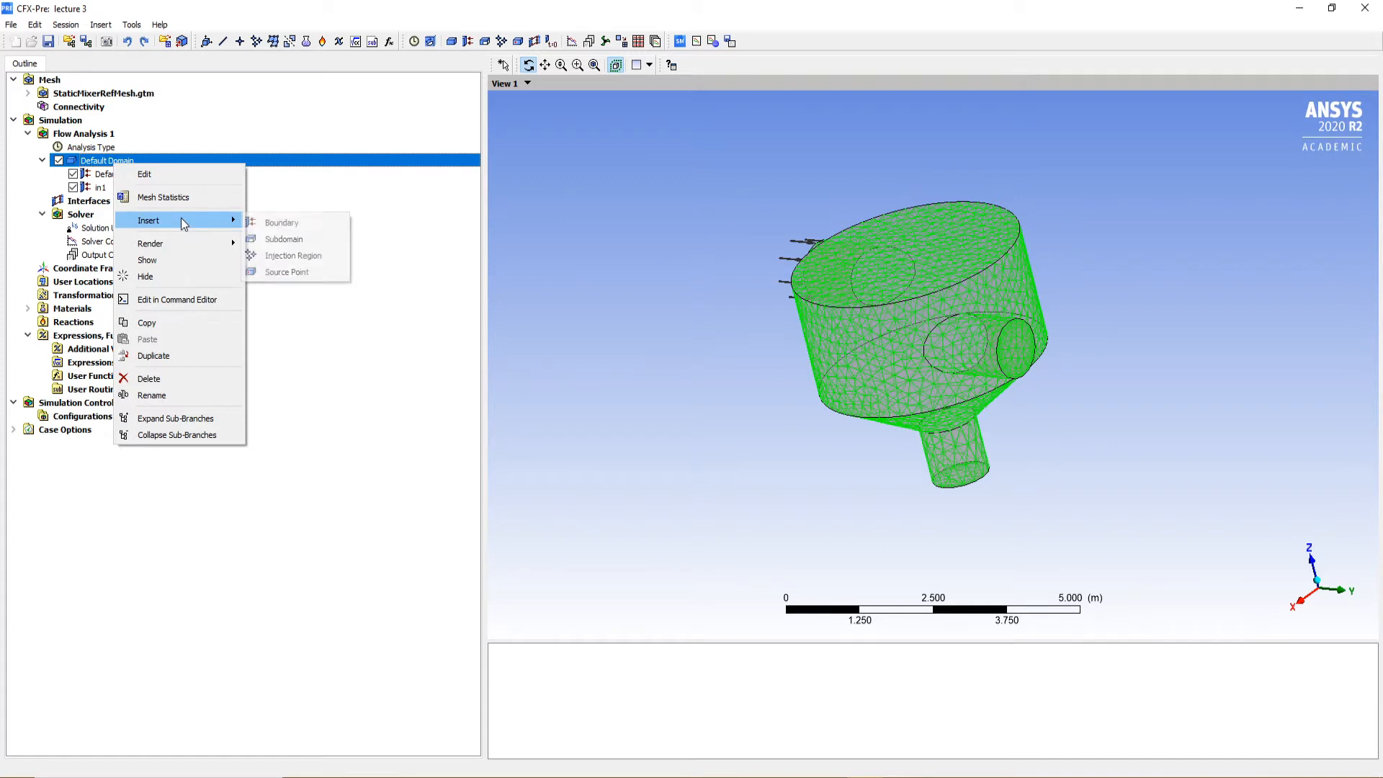
click(318, 227)
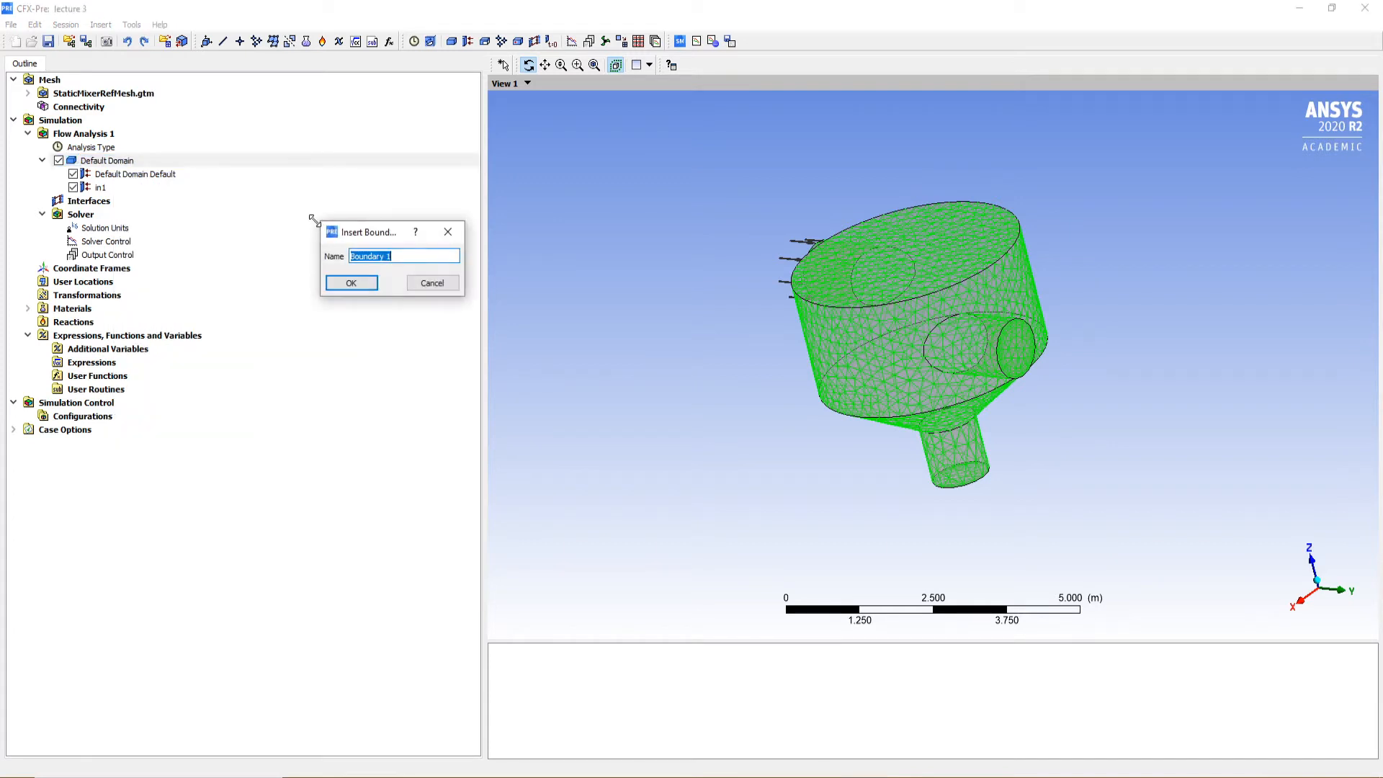
text(in2)
key(Return)
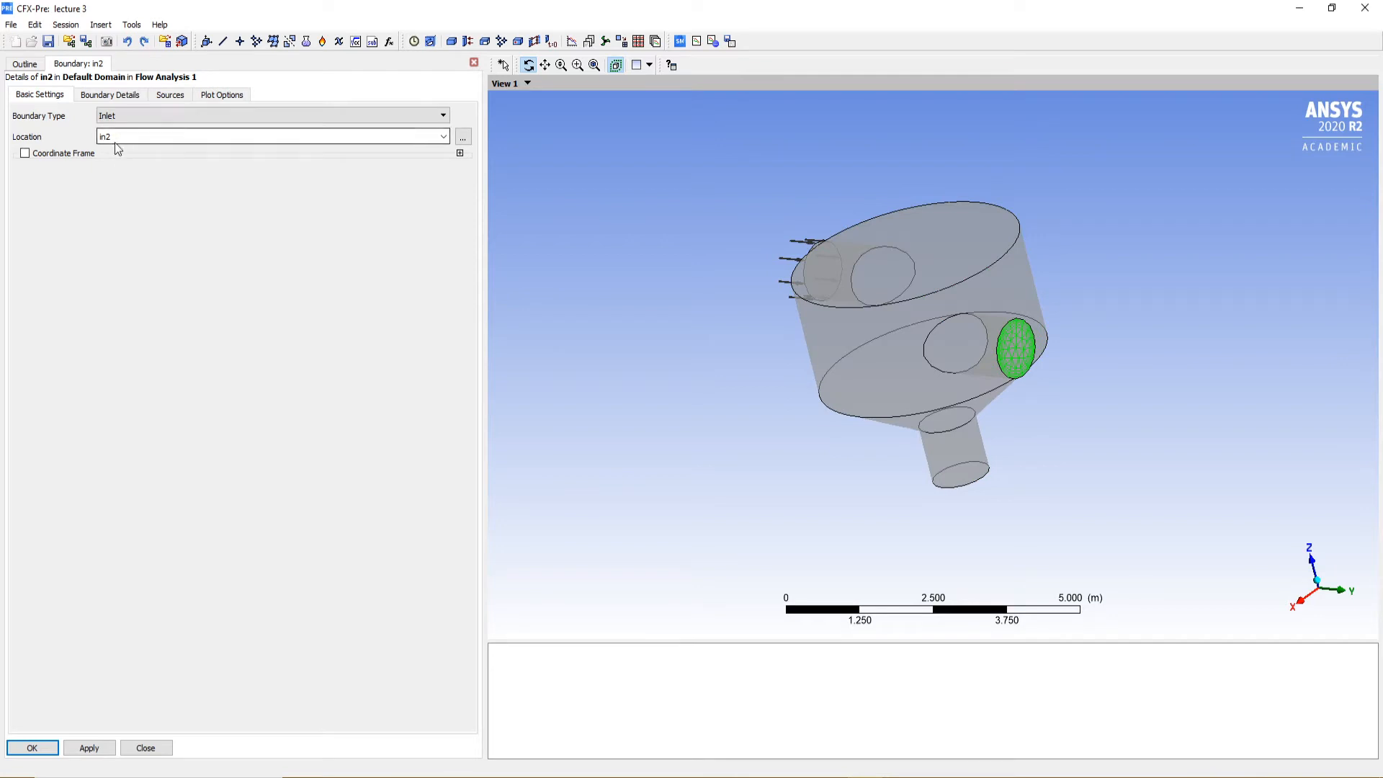
Give the in2 inlet a normal speed of 2 m s^-1 and a static temperature of 285 K, and accept the settings
click(110, 95)
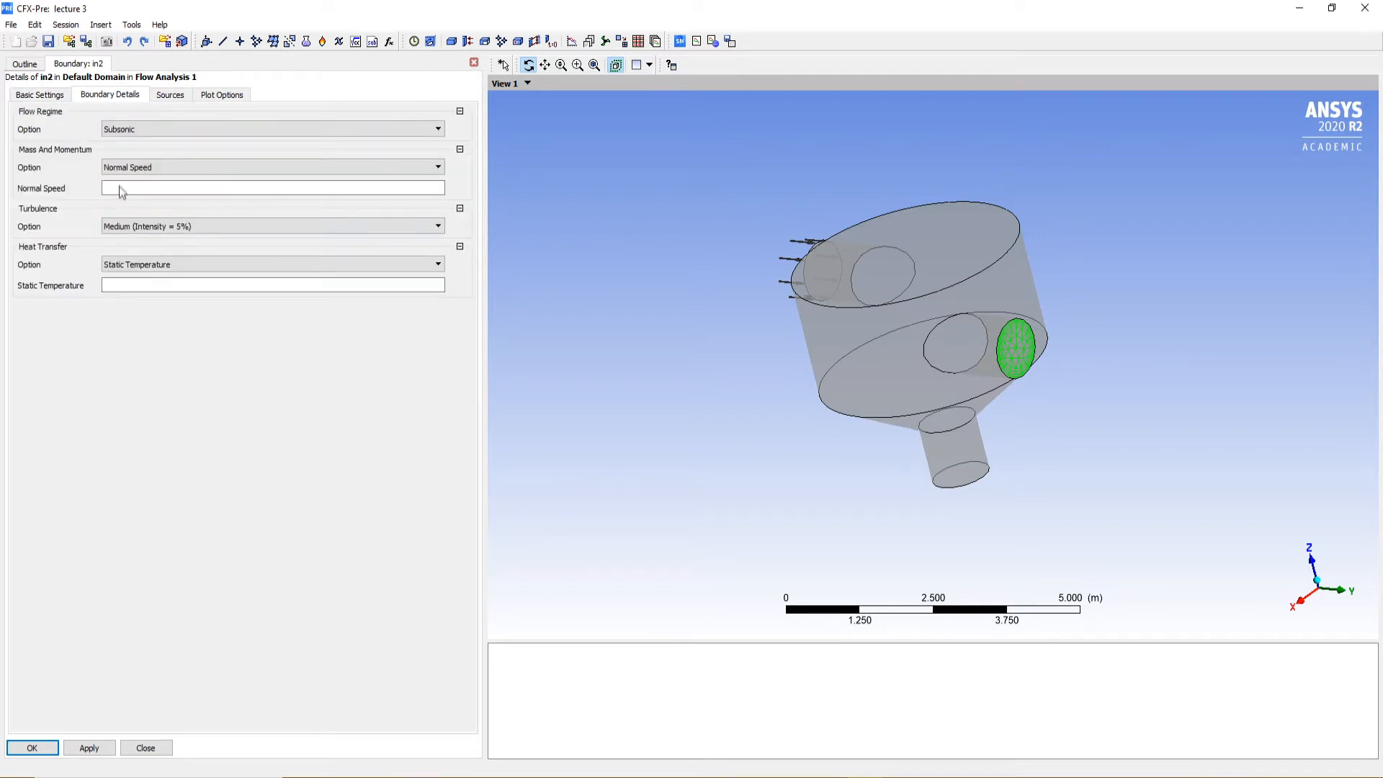
click(120, 188)
text(2)
click(426, 418)
click(200, 288)
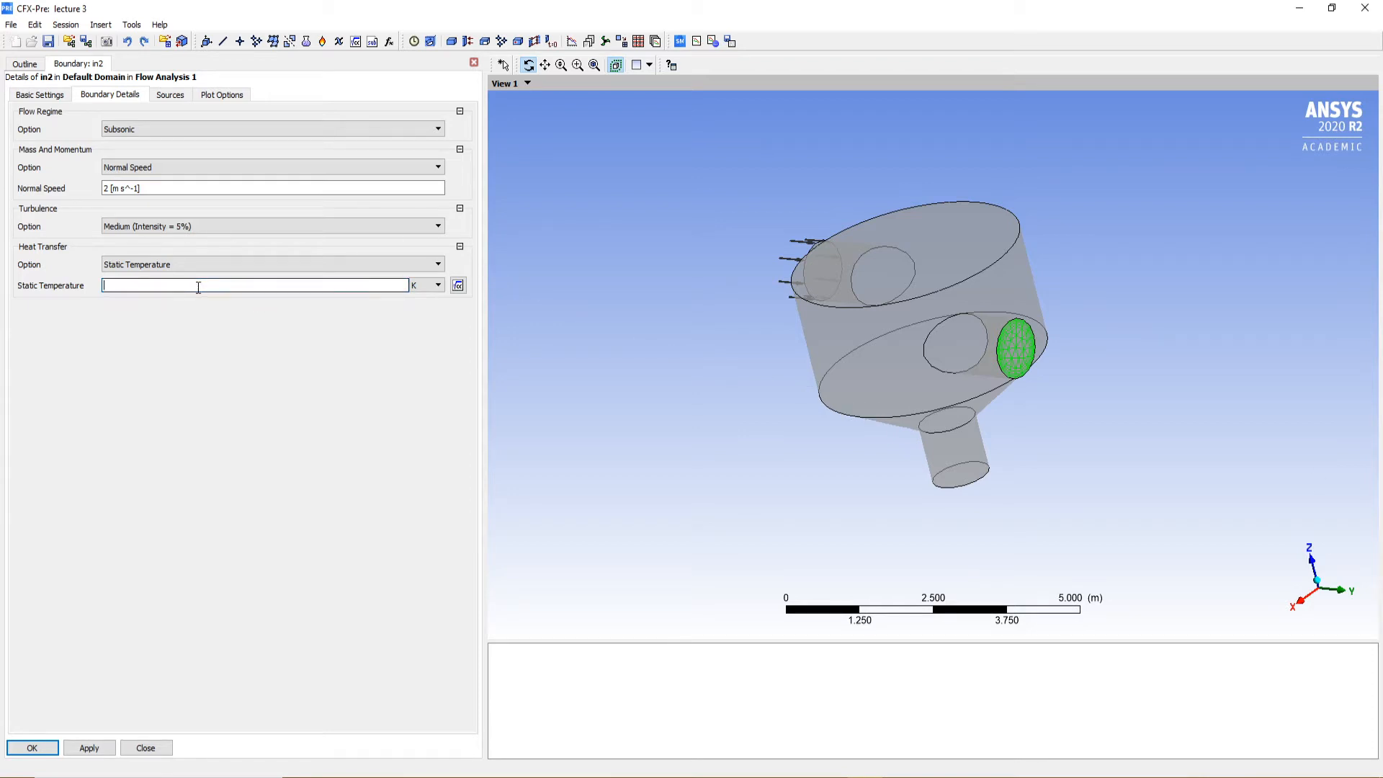
click(214, 377)
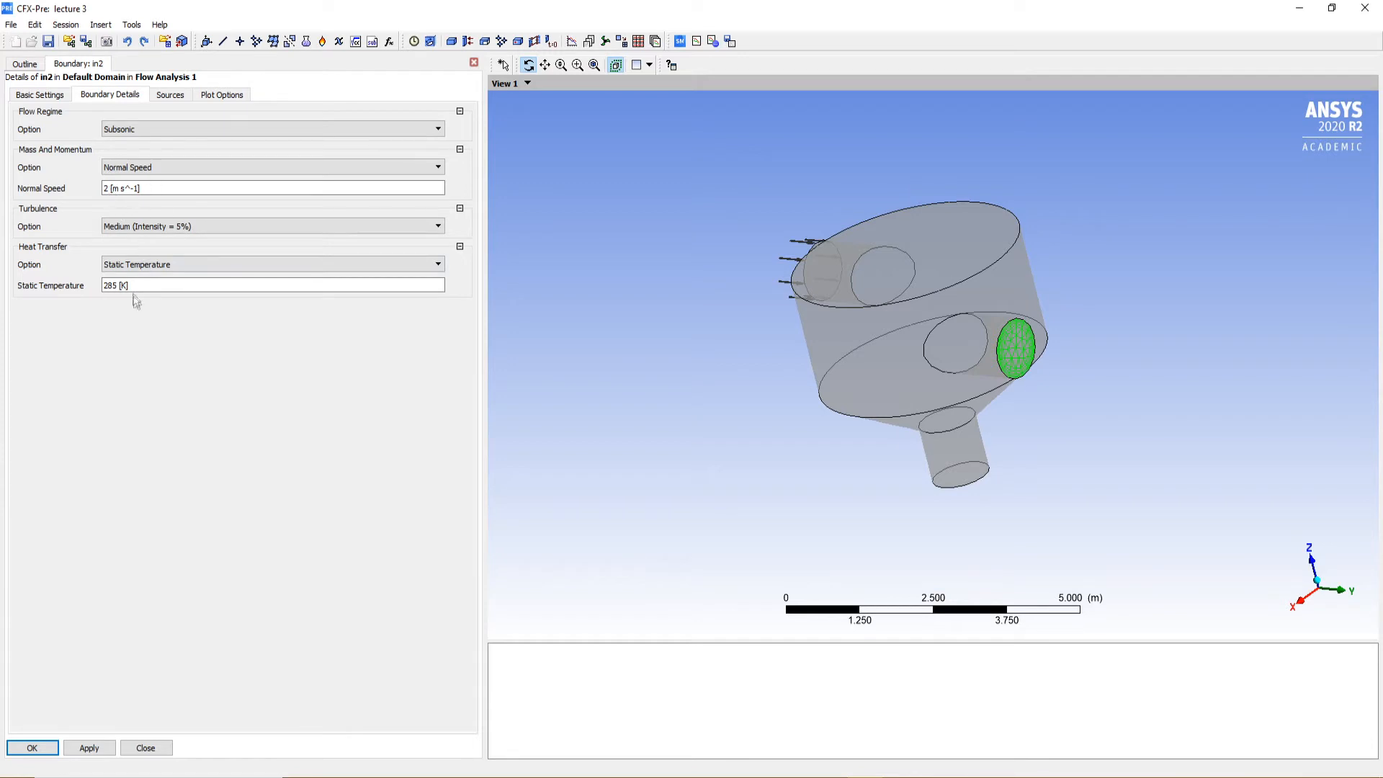
click(88, 748)
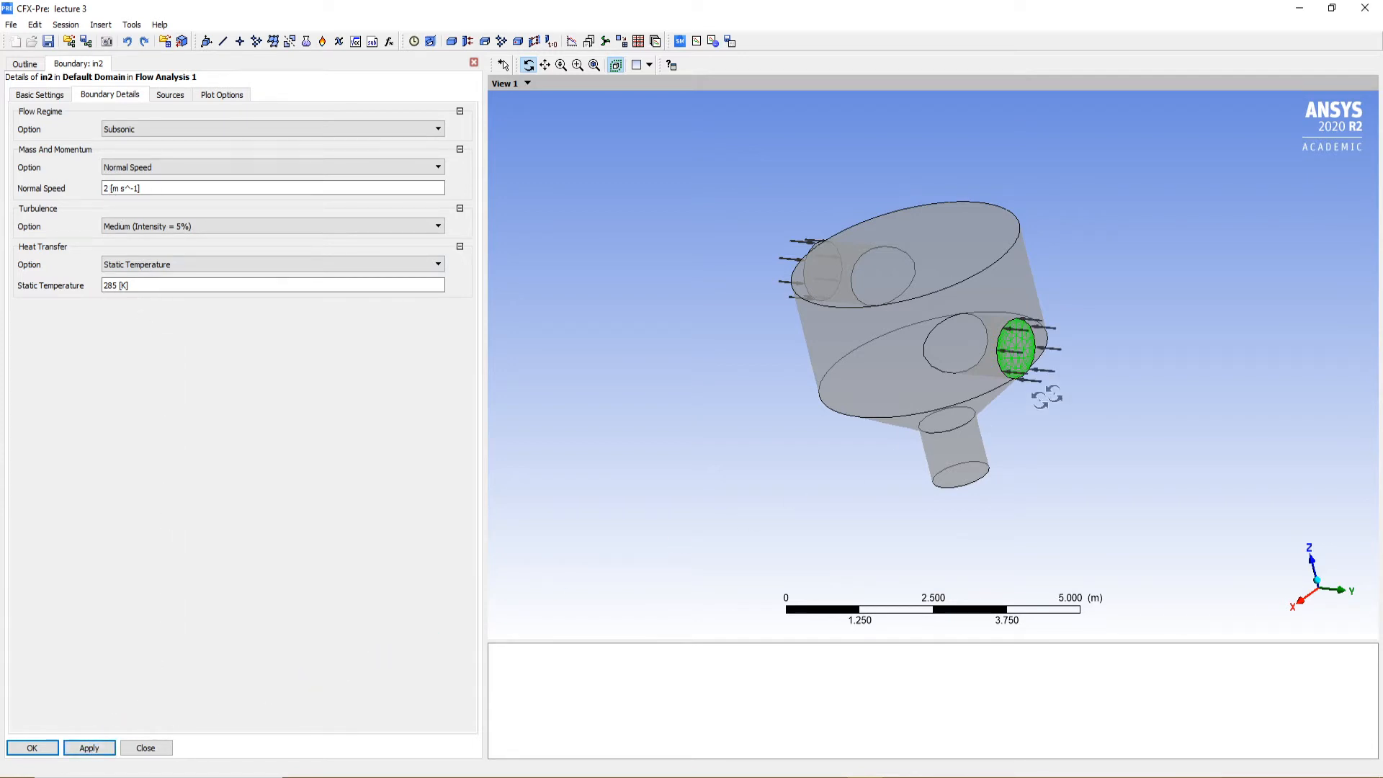
drag(1022, 371, 1098, 378)
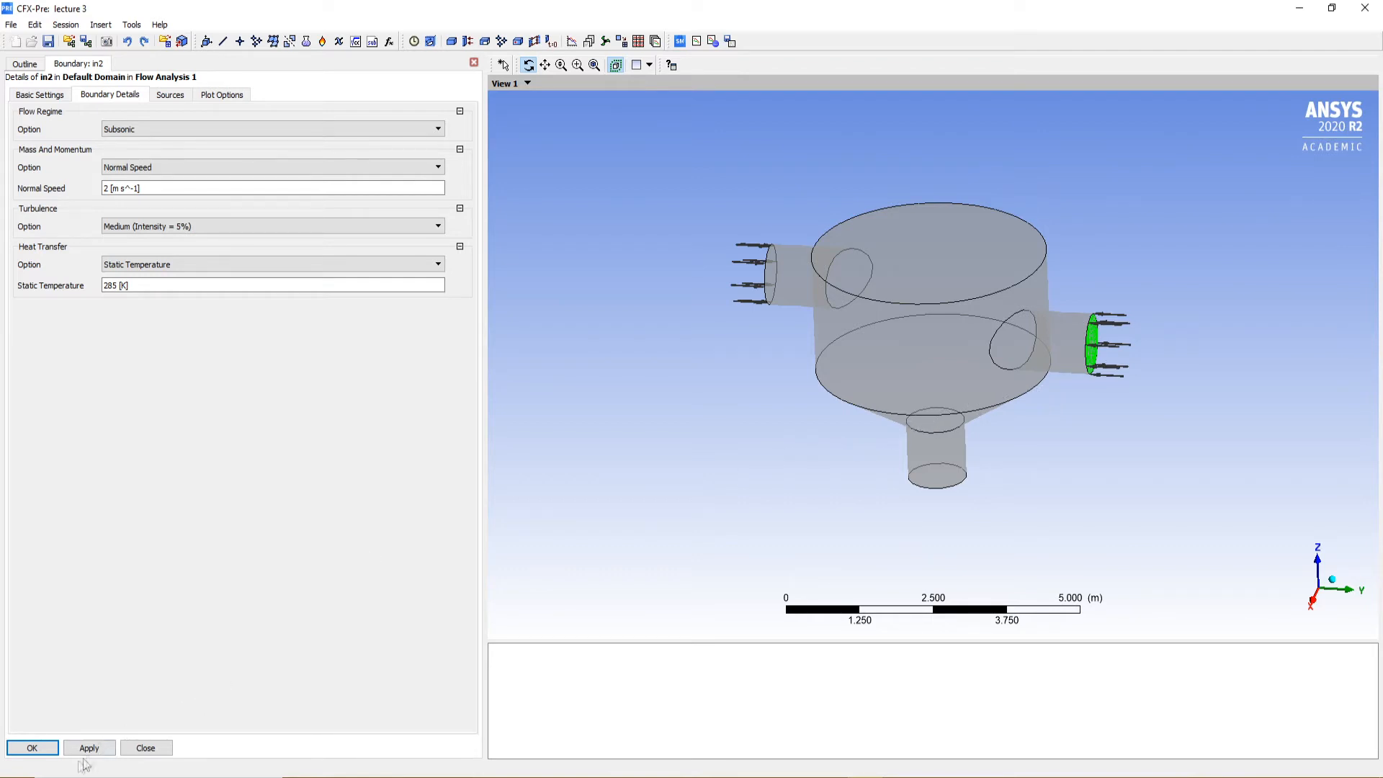
click(31, 747)
Insert a third boundary named out in the Default Domain
drag(936, 436, 926, 346)
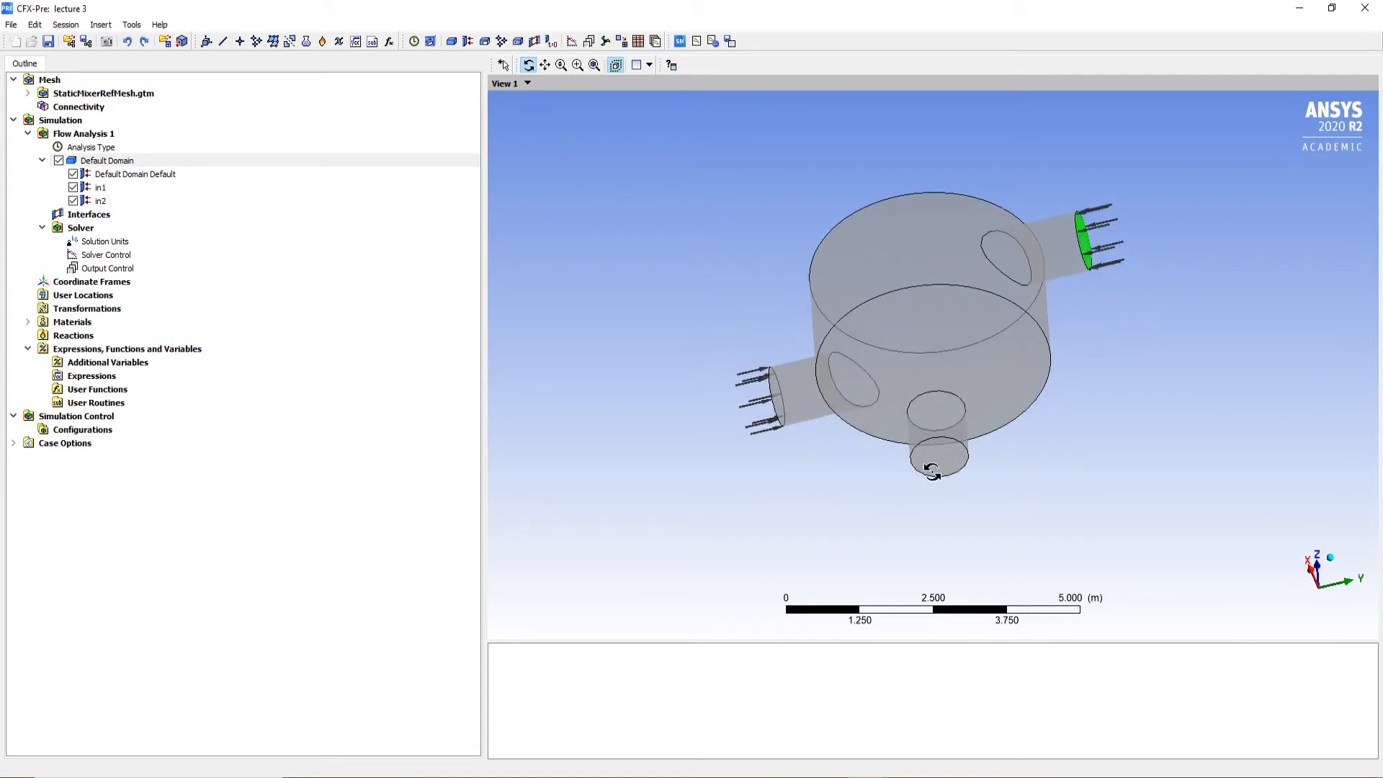
drag(920, 338, 983, 363)
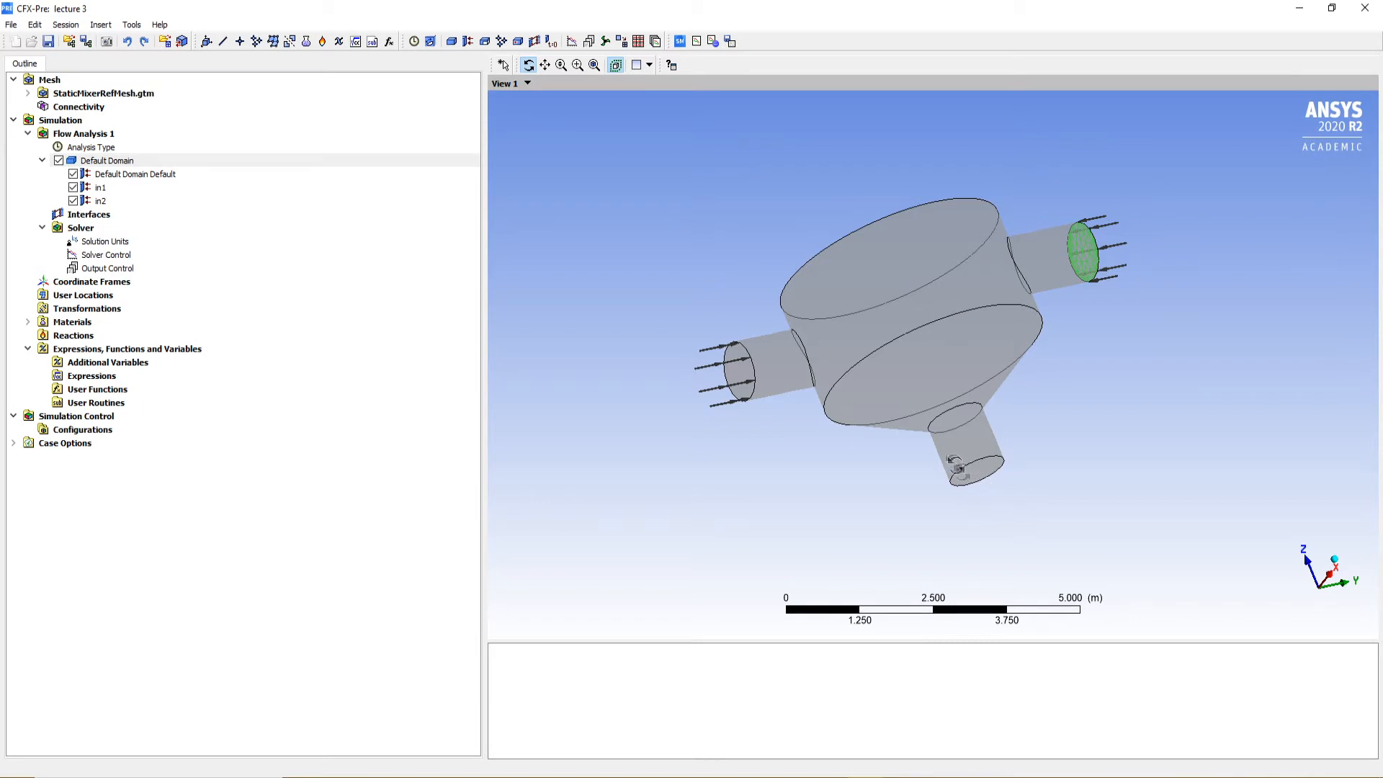
drag(973, 474, 904, 416)
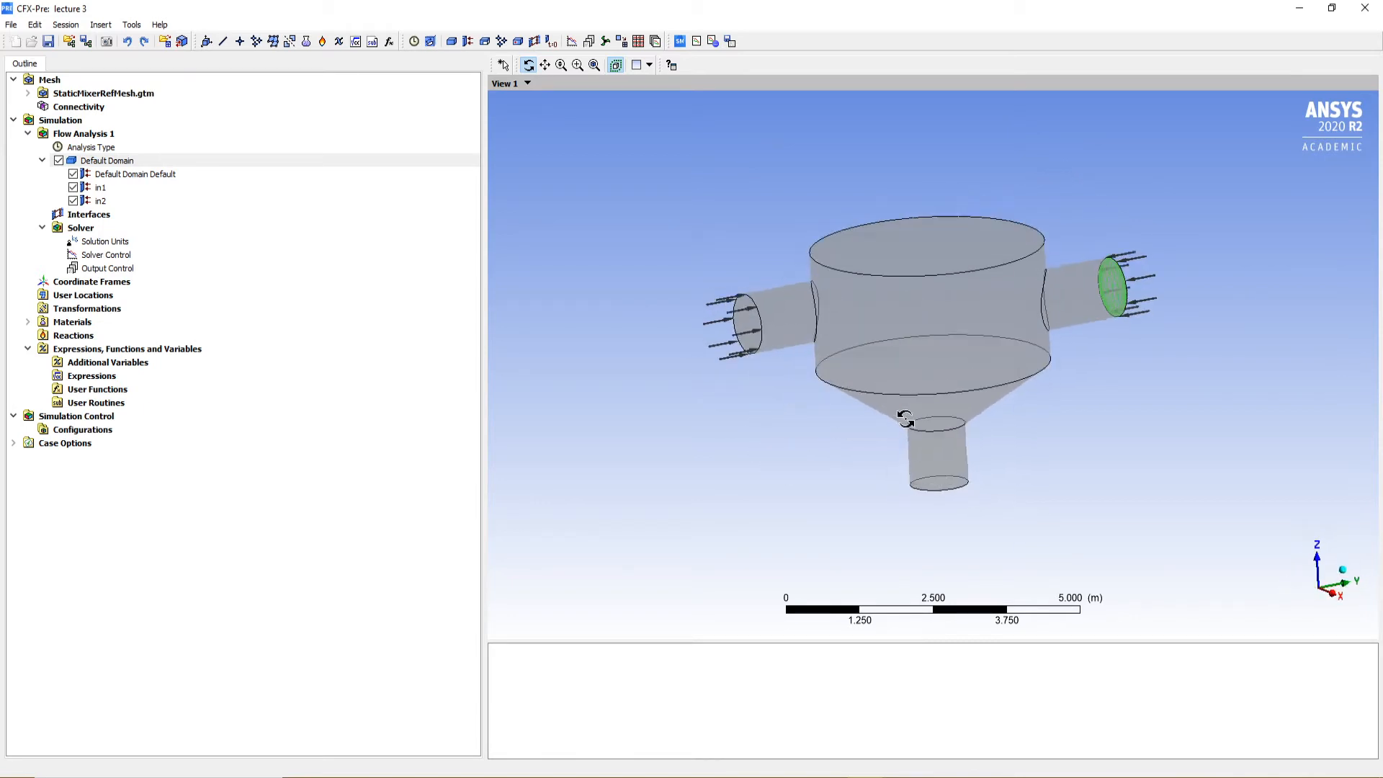
right_click(113, 160)
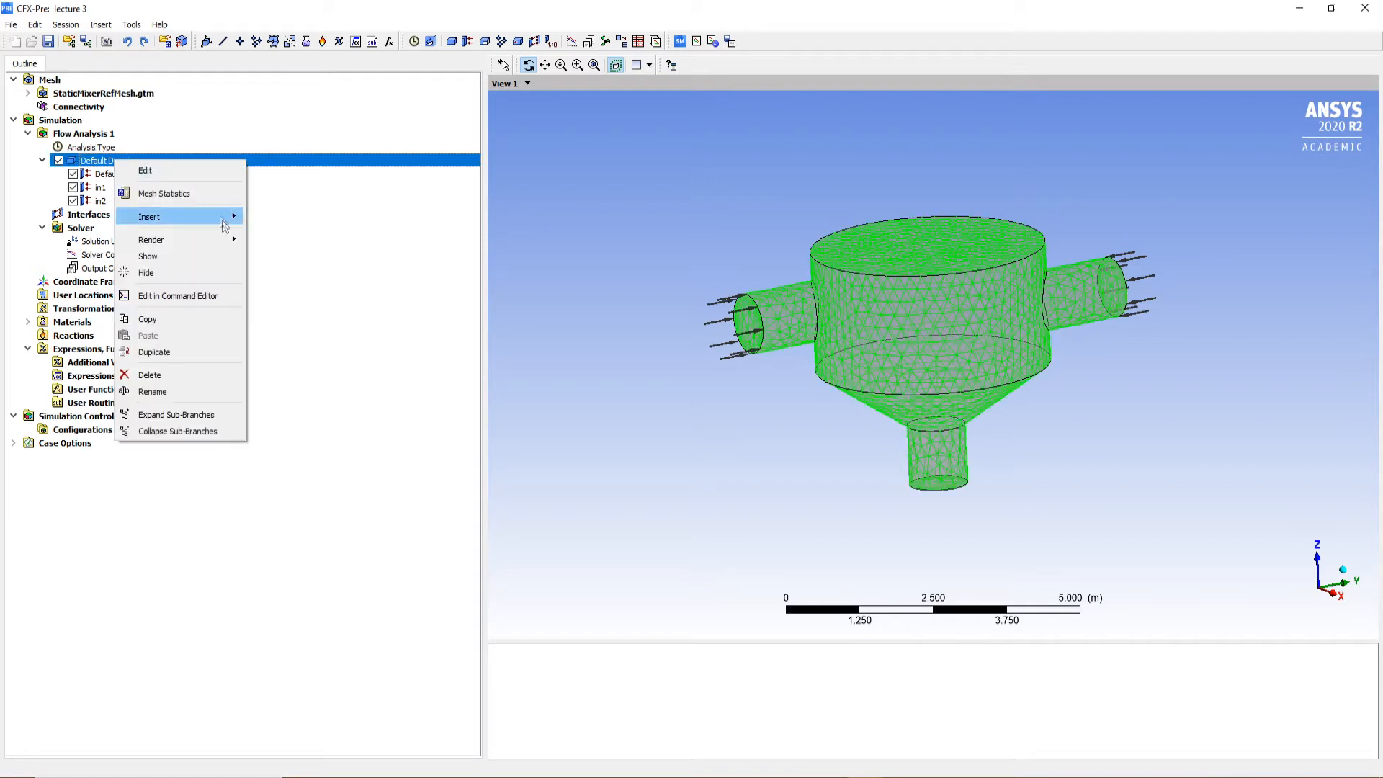
mouse_move(225, 225)
click(265, 217)
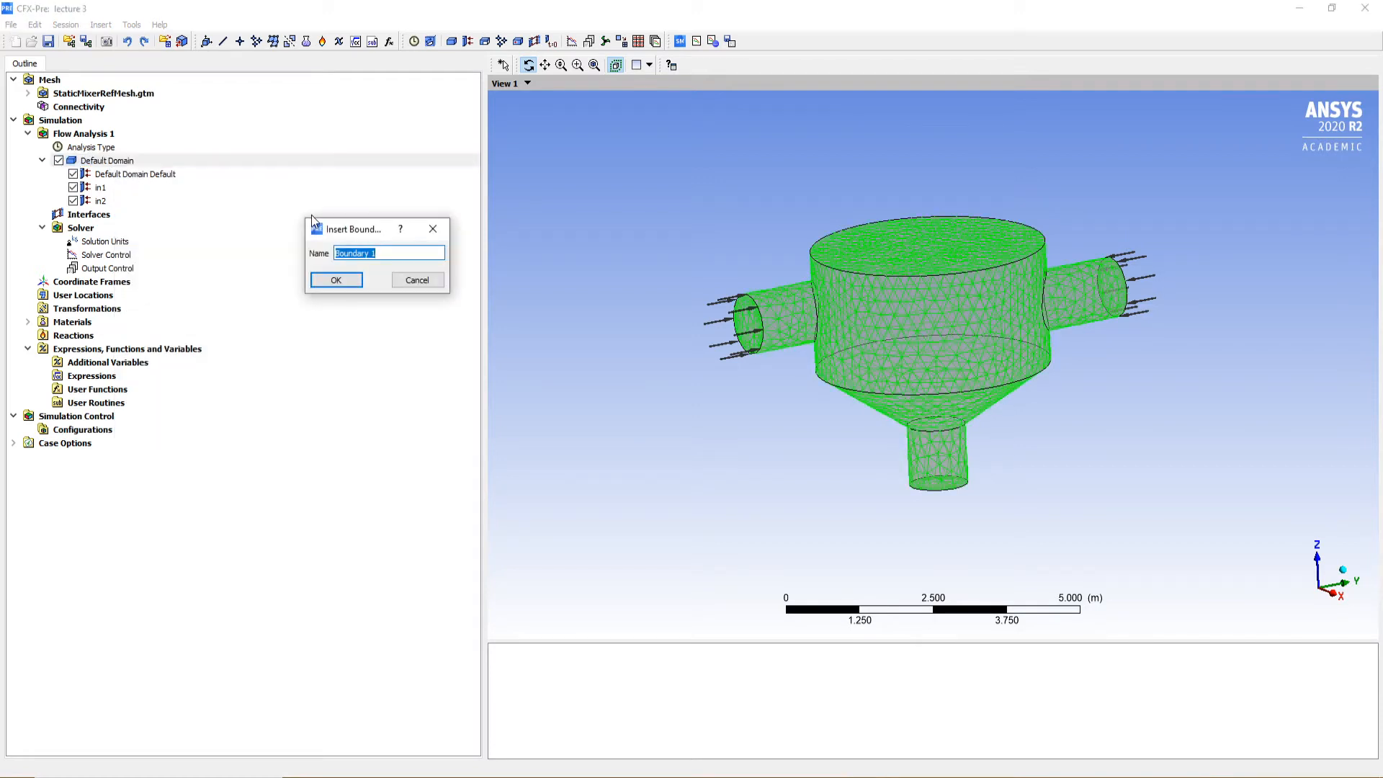
text(out)
key(Return)
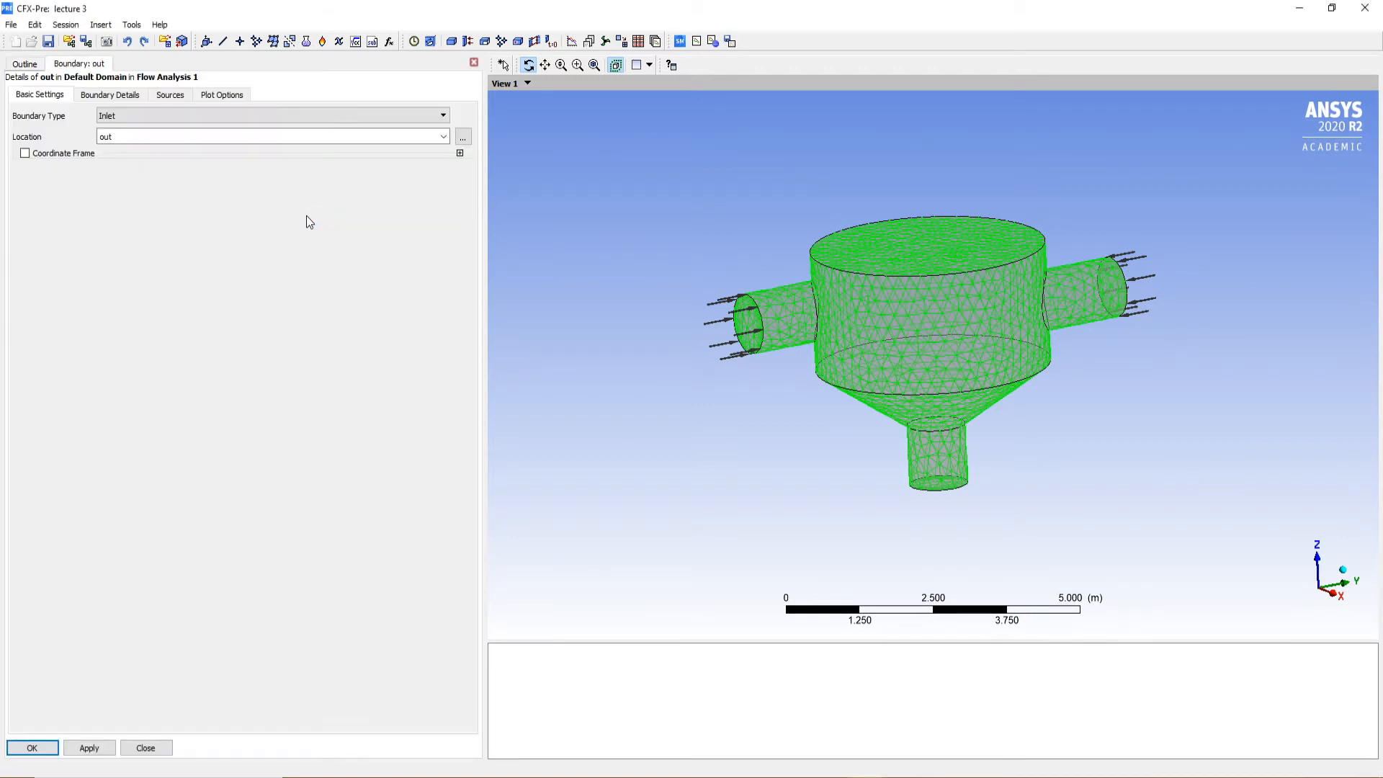
Apply a normal speed of 2 m s^-1 and the Total Temperature option at 300 K to the out boundary
click(108, 96)
click(133, 188)
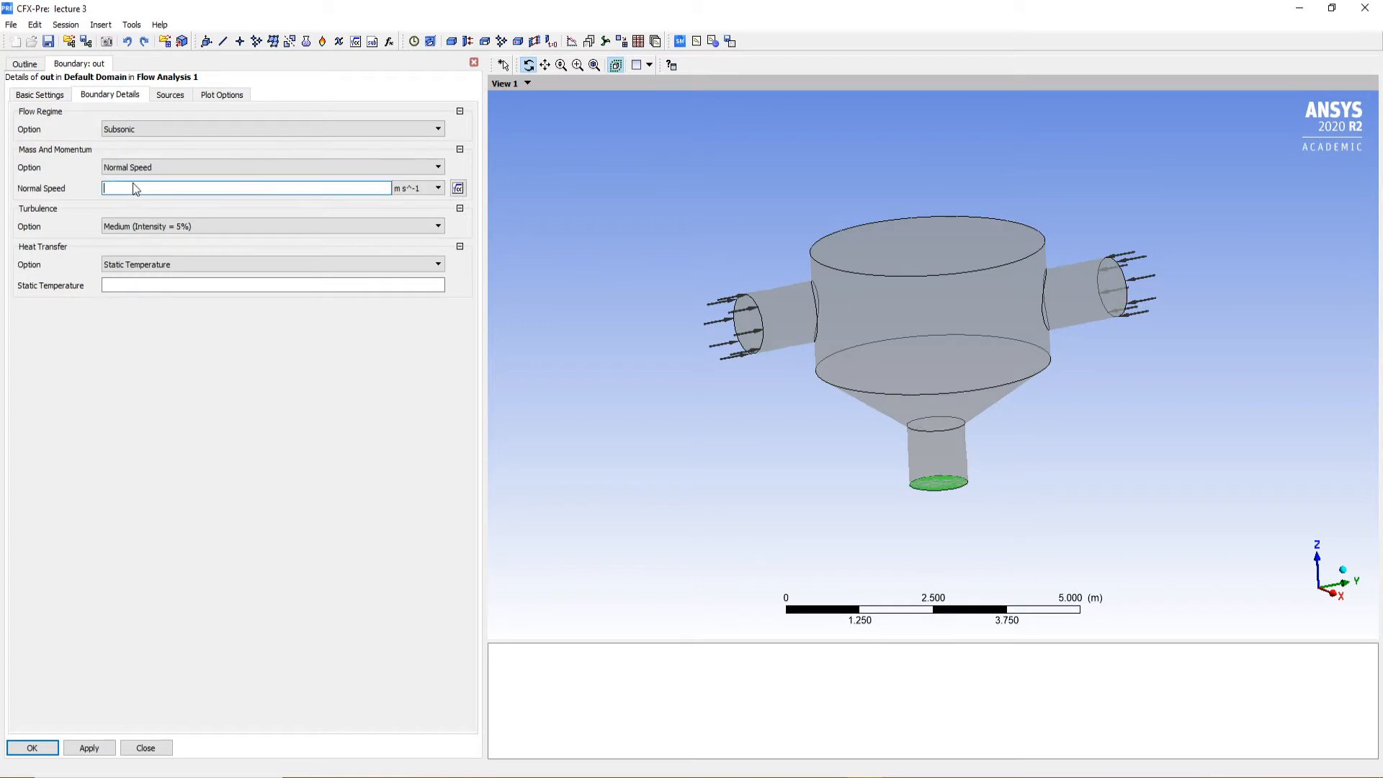
click(175, 264)
click(152, 287)
click(151, 286)
text(300)
click(205, 577)
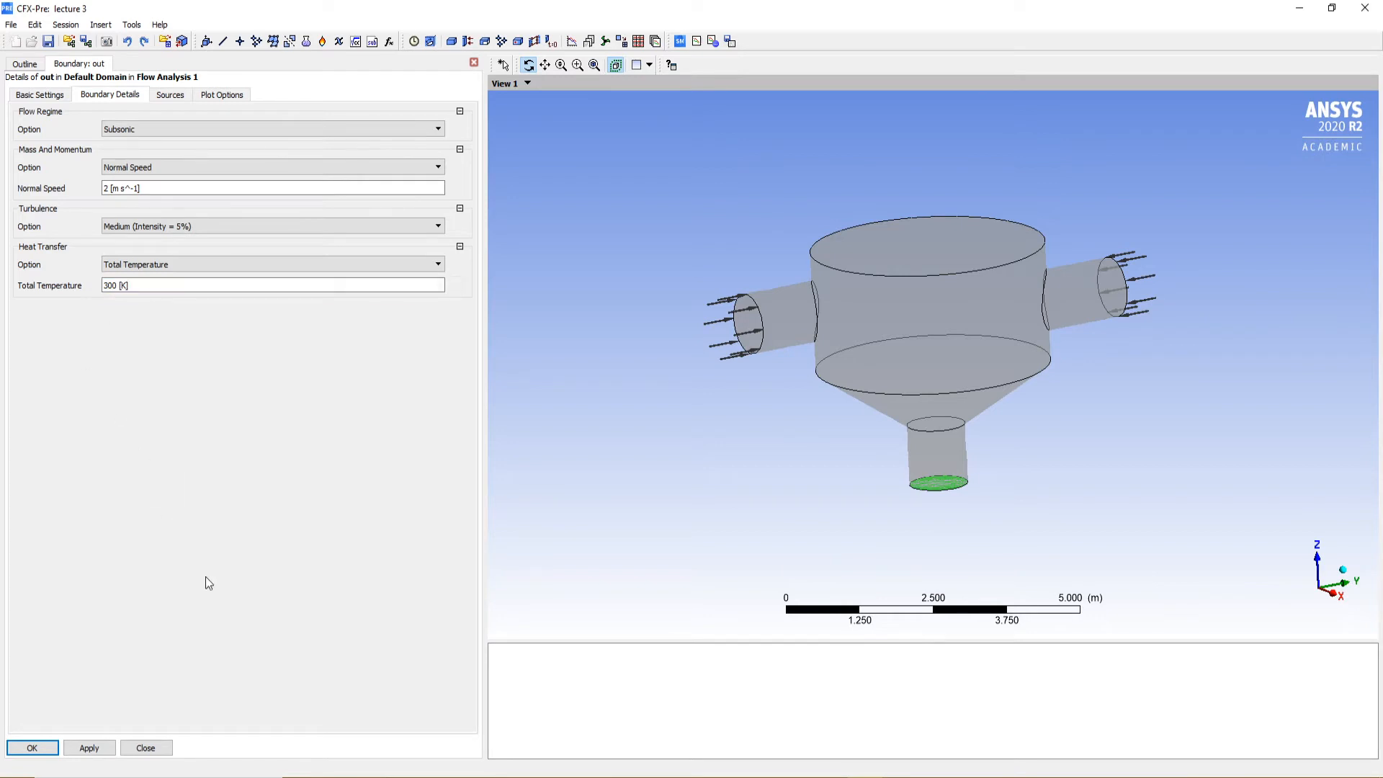
click(91, 751)
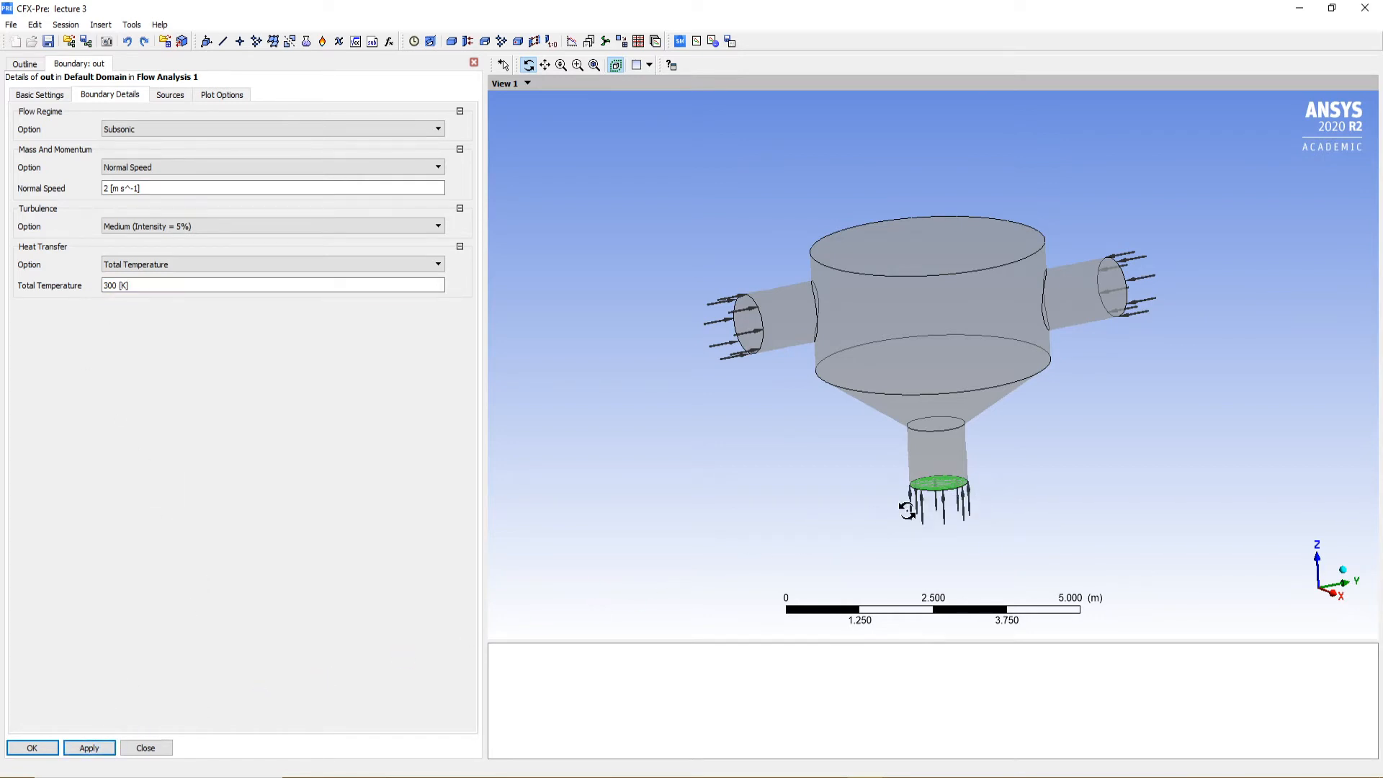
Change the boundary type of the out boundary to Outlet
drag(907, 510, 1022, 468)
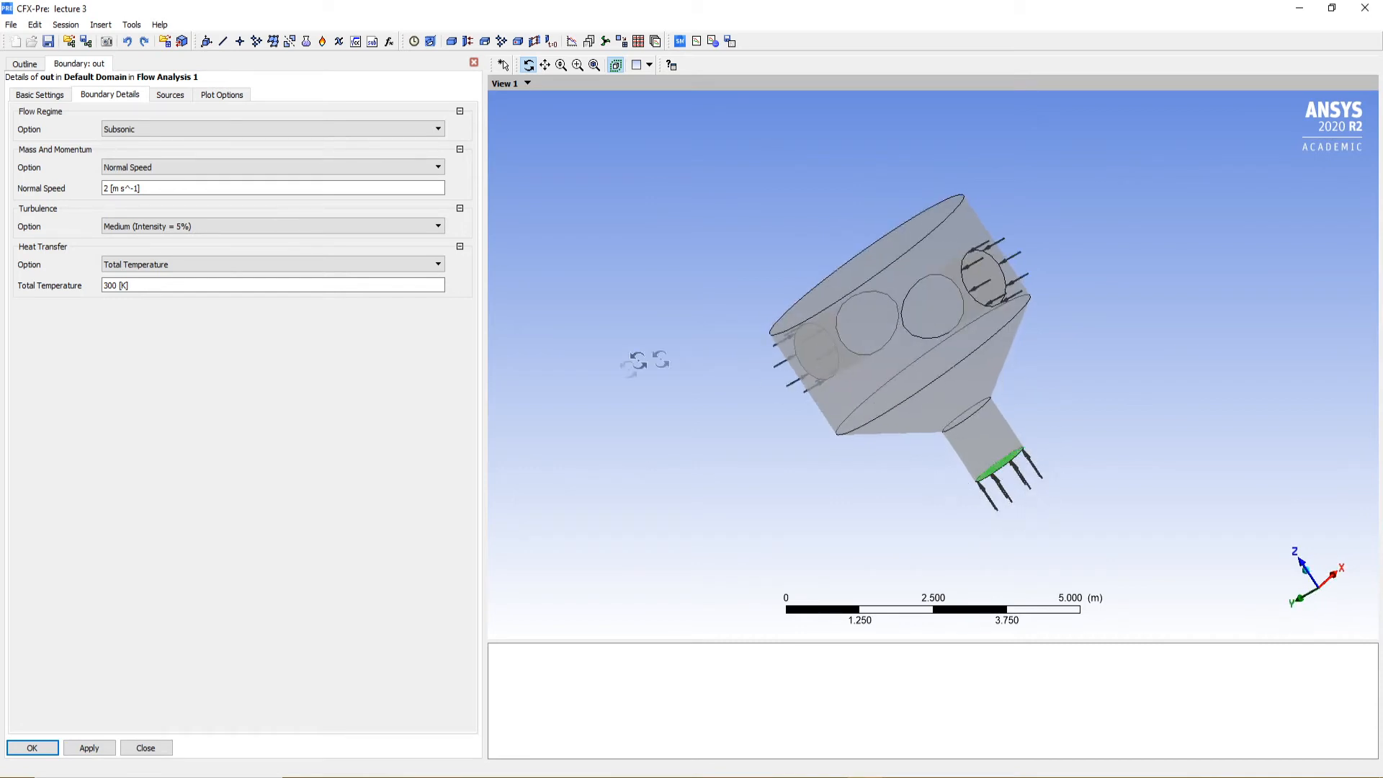
drag(962, 378, 800, 362)
drag(934, 489, 952, 435)
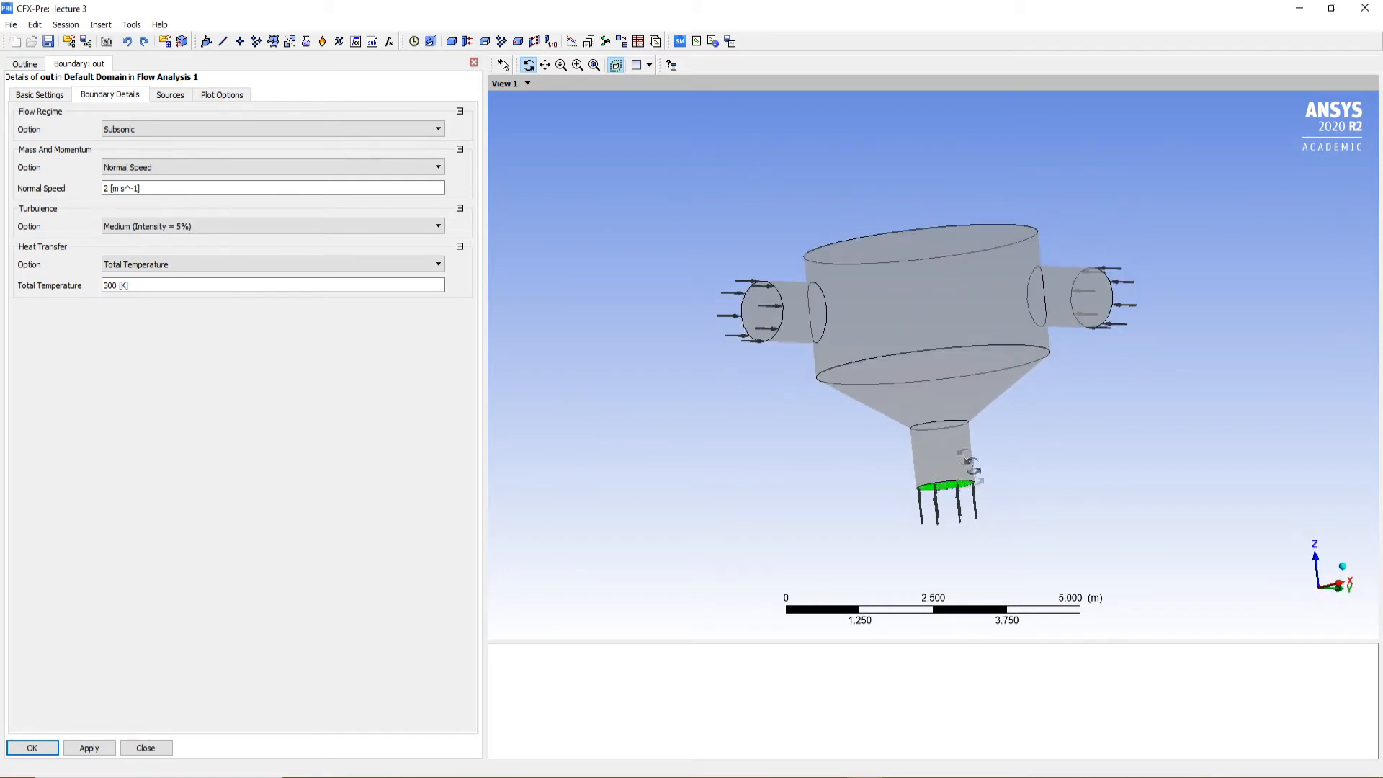
drag(974, 484, 867, 469)
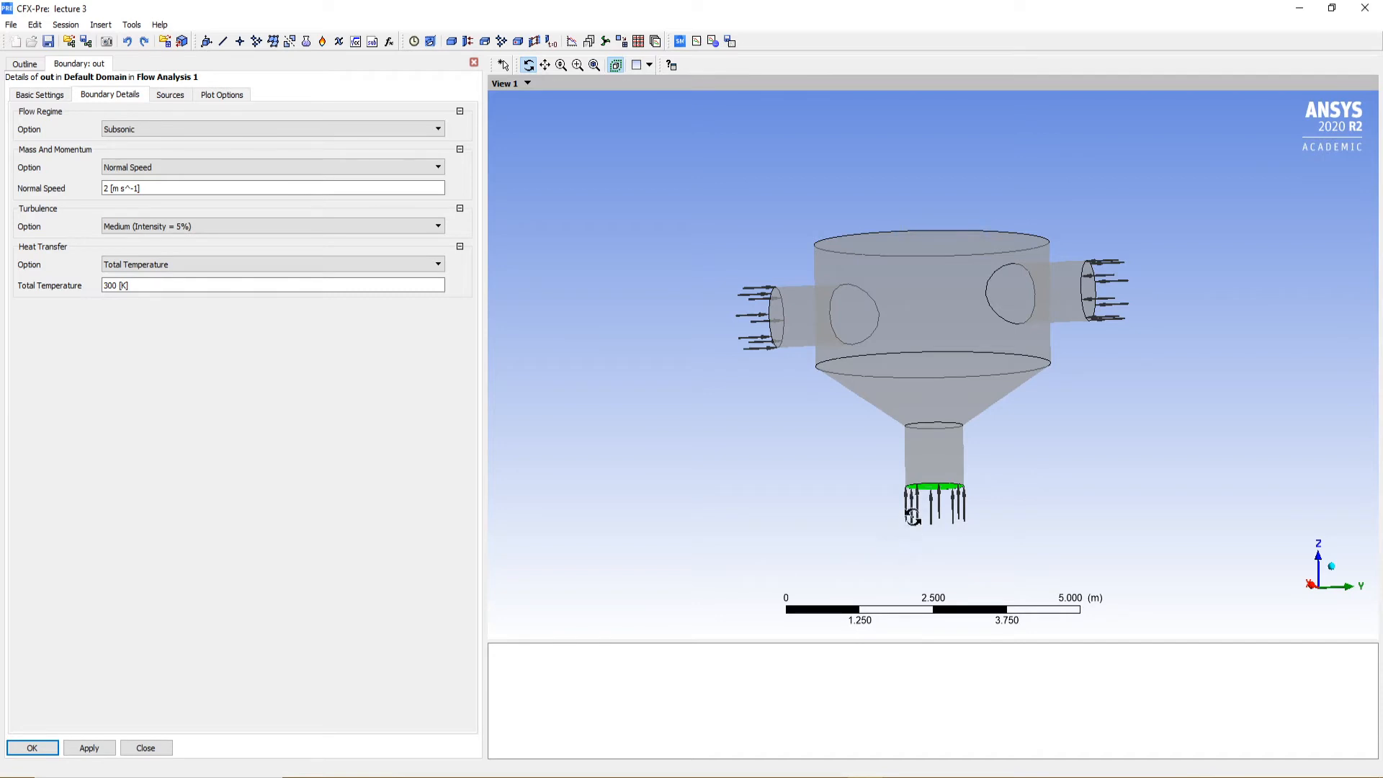
mouse_move(922, 462)
mouse_down()
mouse_move(940, 465)
mouse_move(932, 474)
mouse_move(981, 463)
mouse_move(918, 481)
mouse_up()
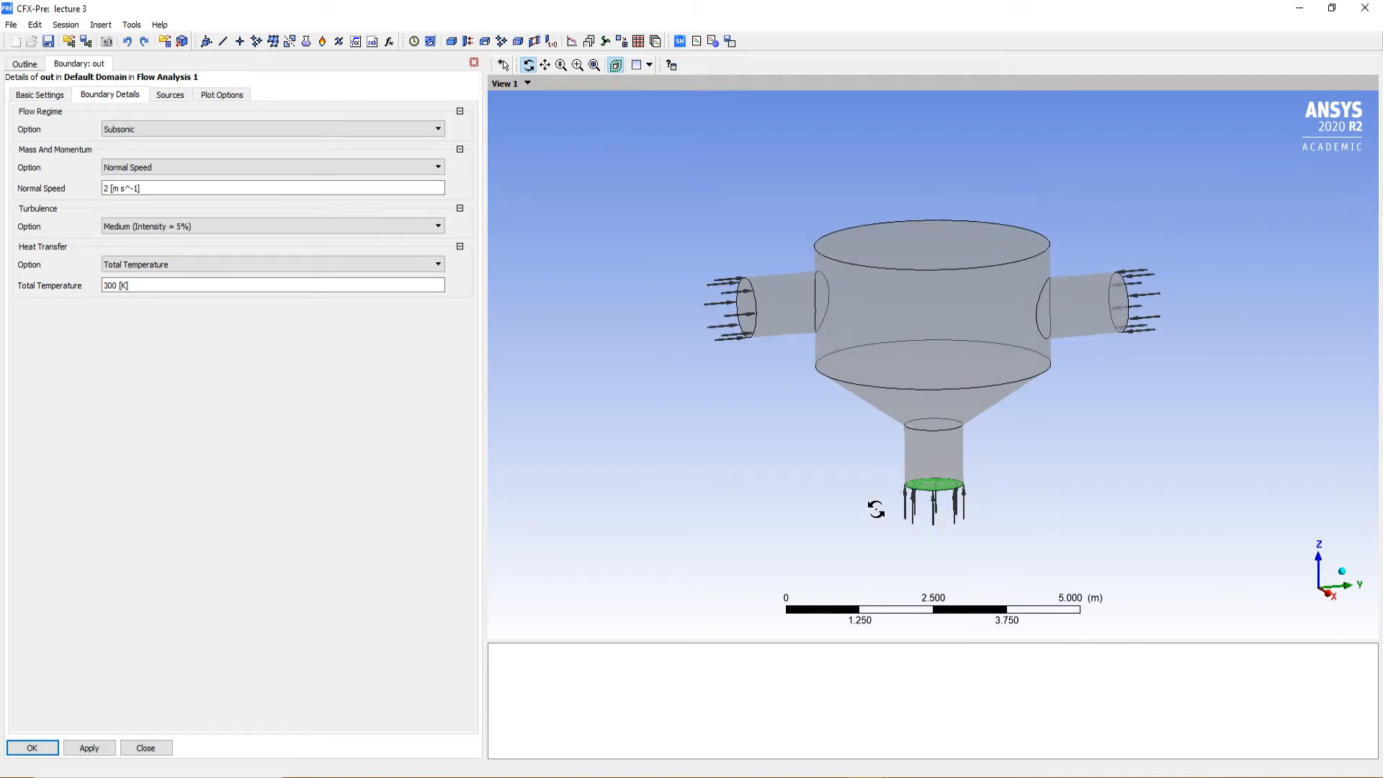
click(42, 95)
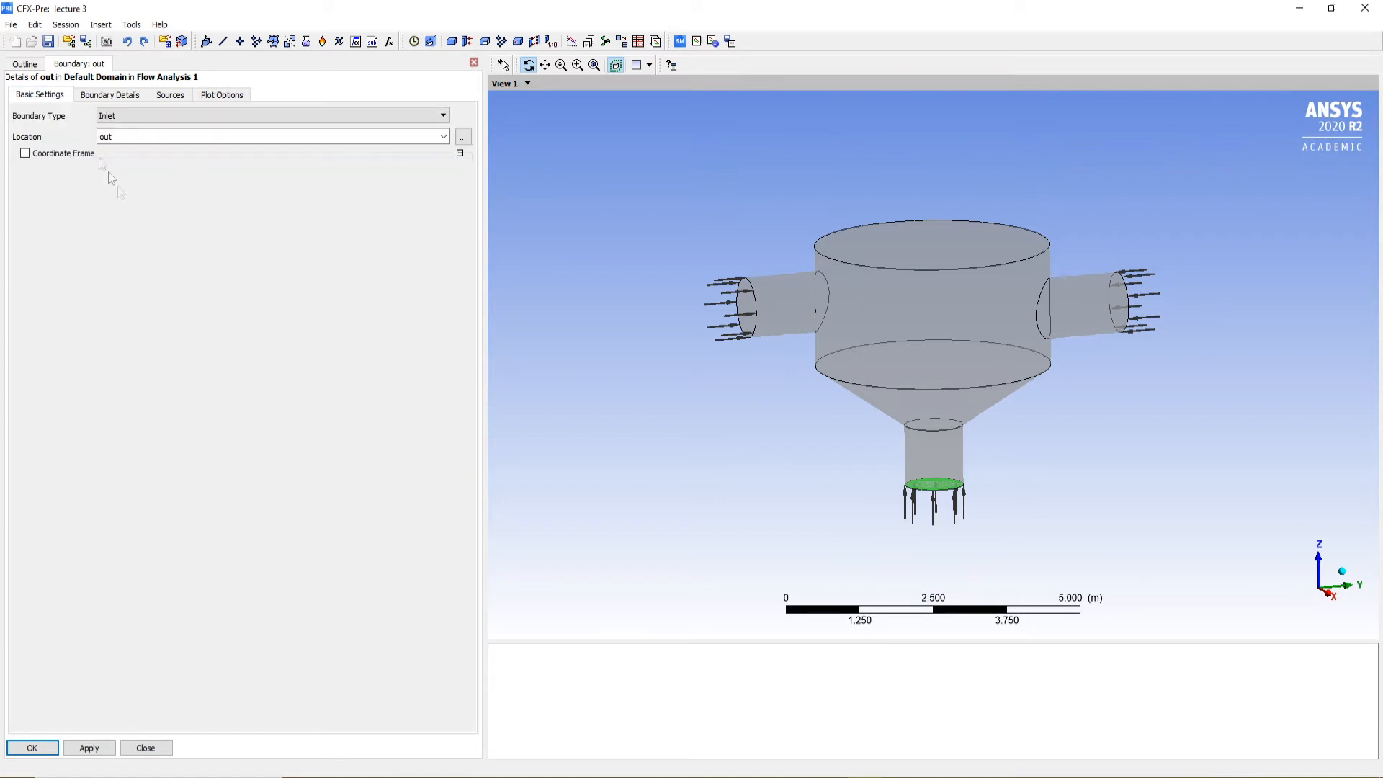
click(149, 113)
click(133, 141)
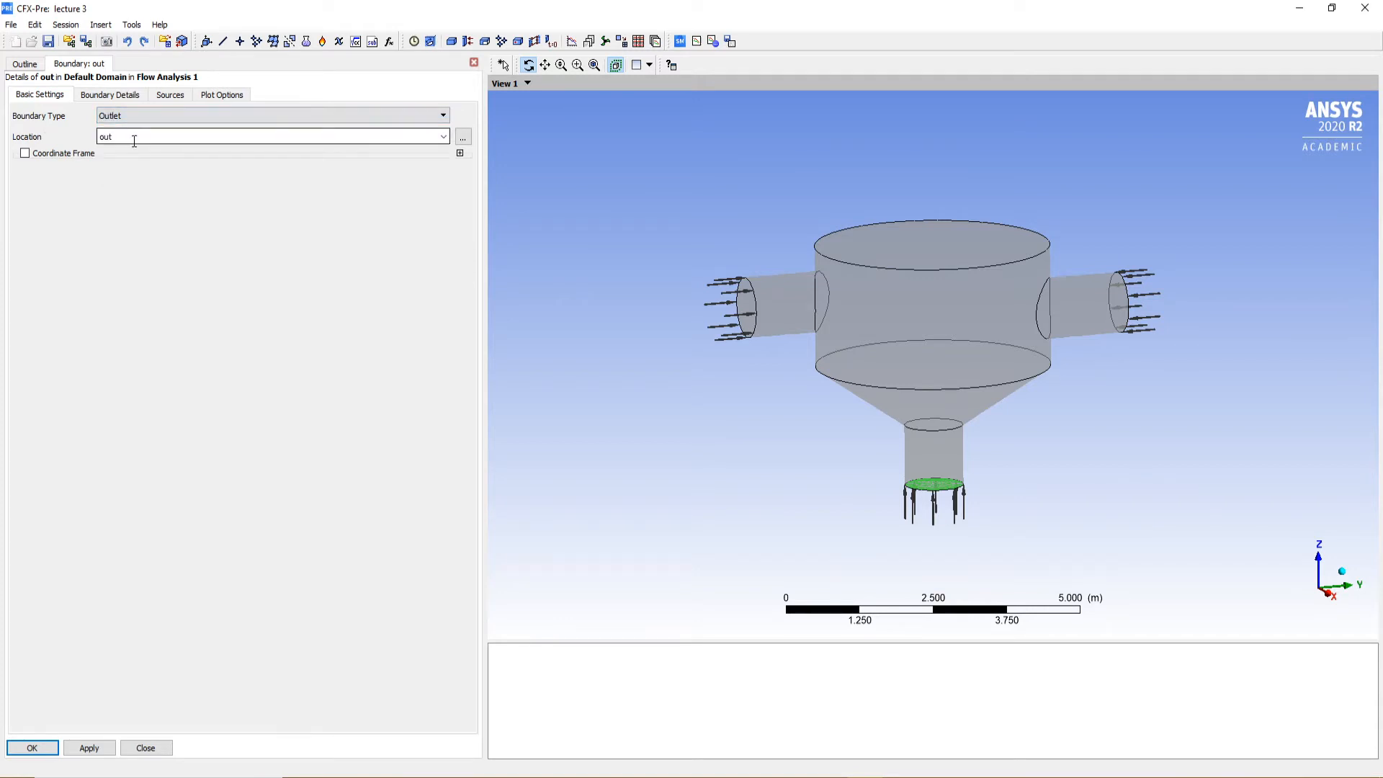
Set the out outlet's relative pressure to 0 Pa under the Average Static Pressure option and apply the settings
click(107, 96)
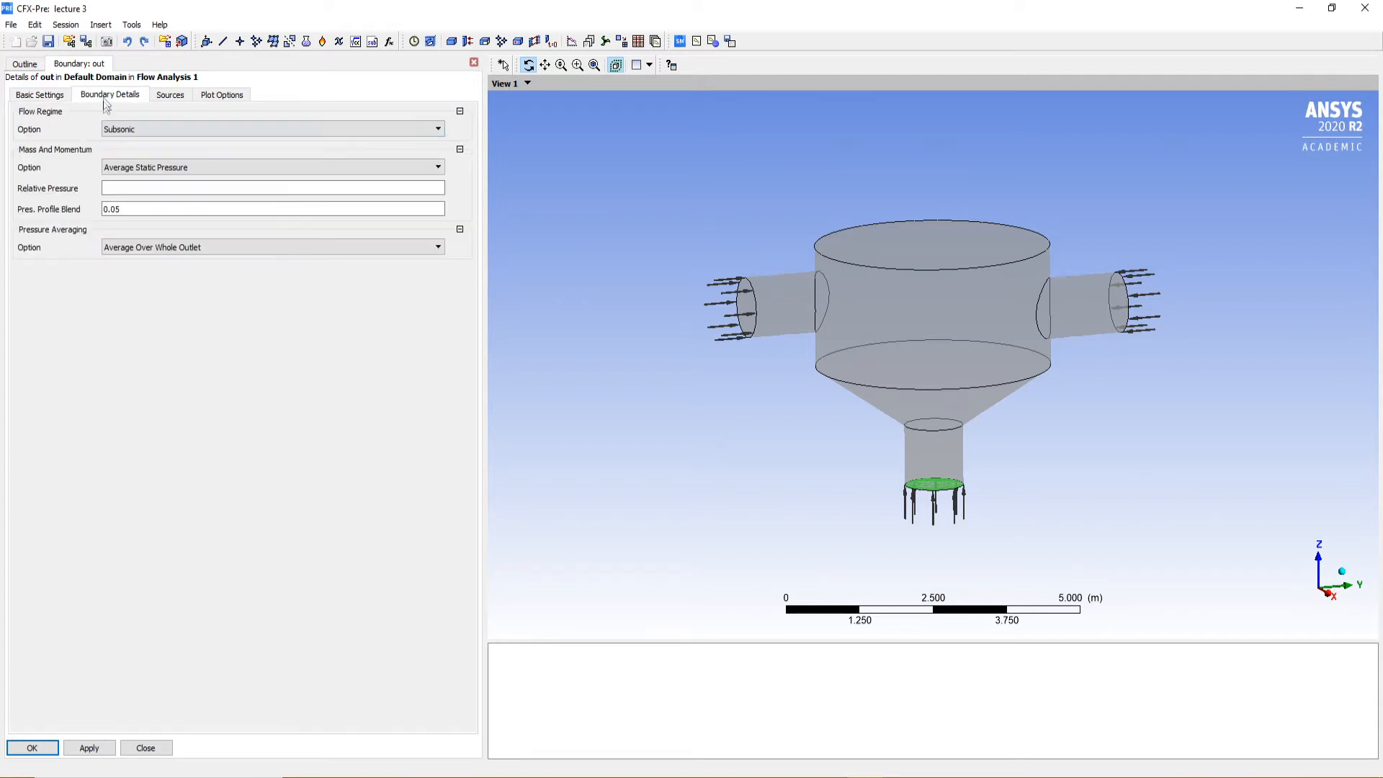
click(118, 189)
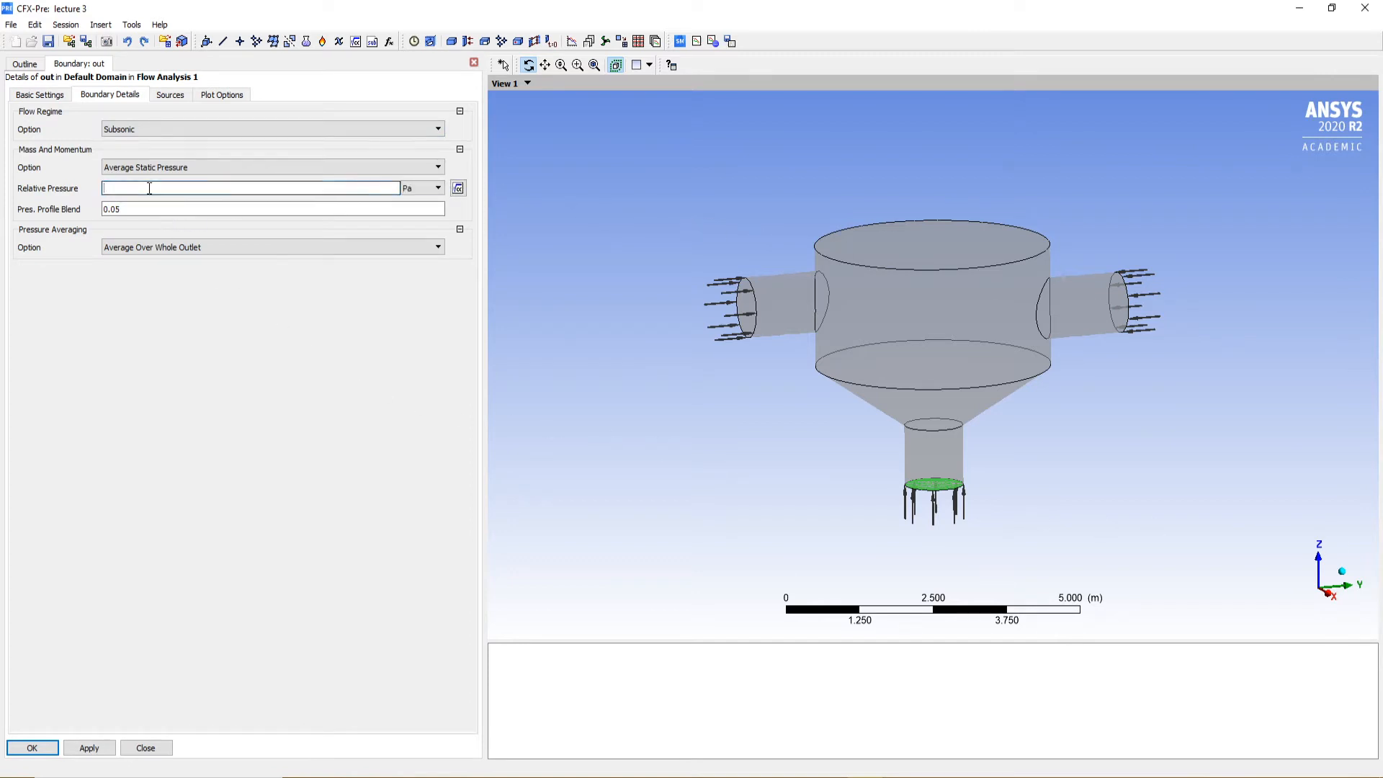
click(185, 399)
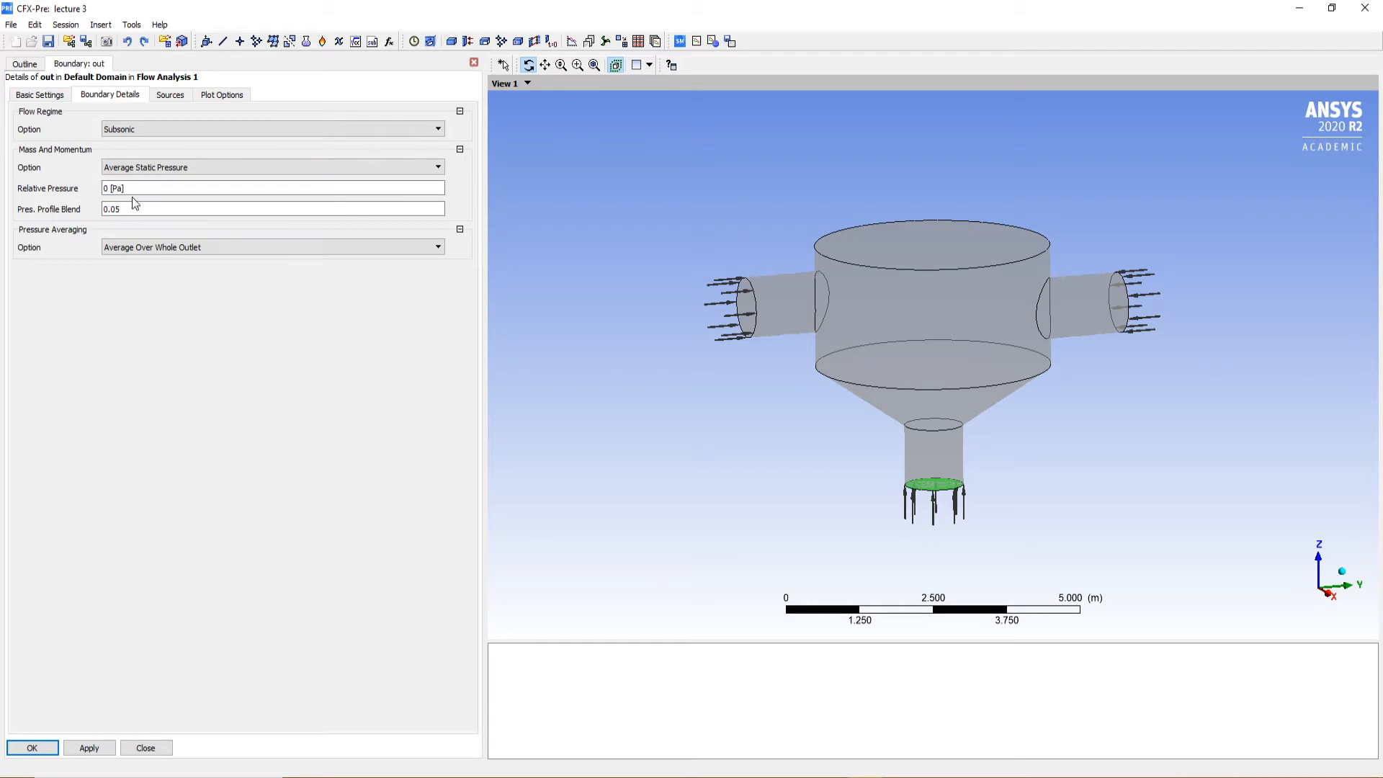
click(89, 748)
drag(917, 420, 871, 483)
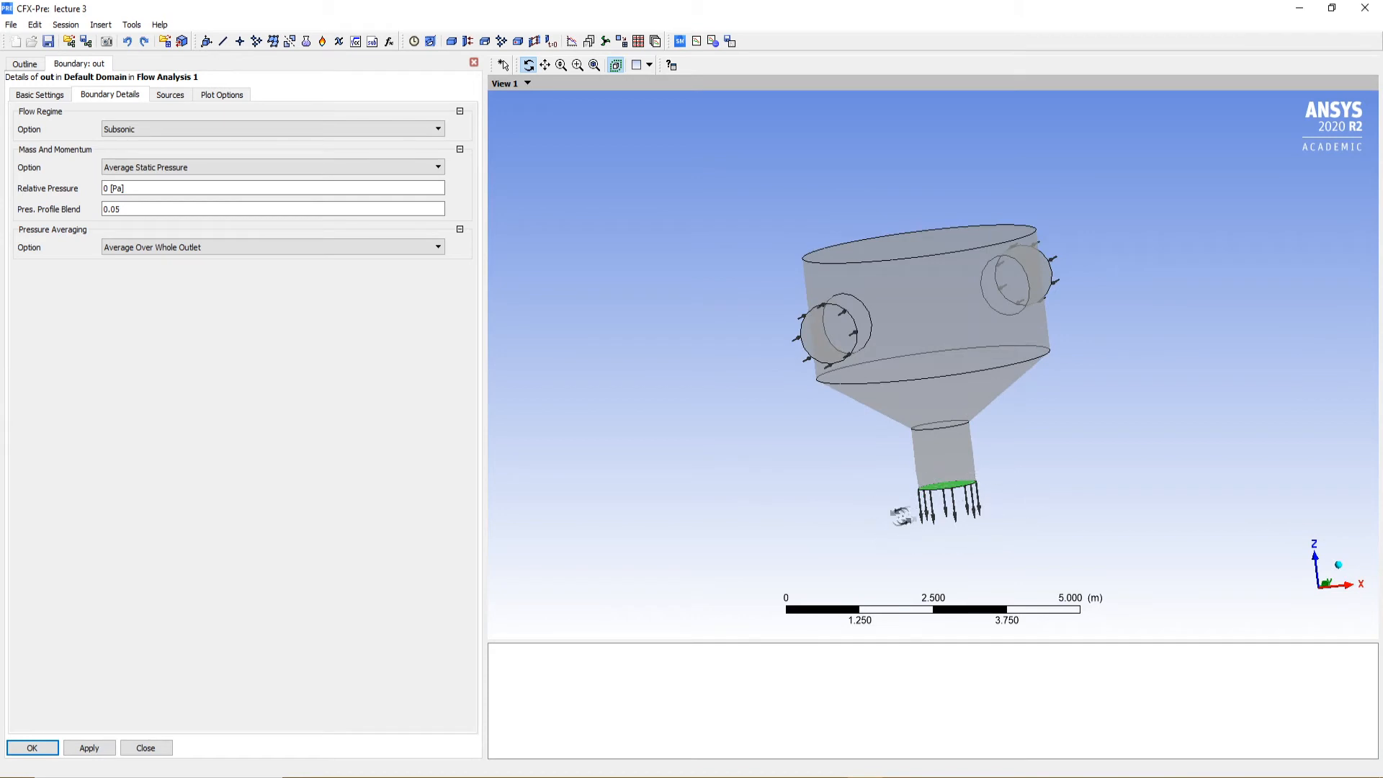
drag(958, 505, 879, 401)
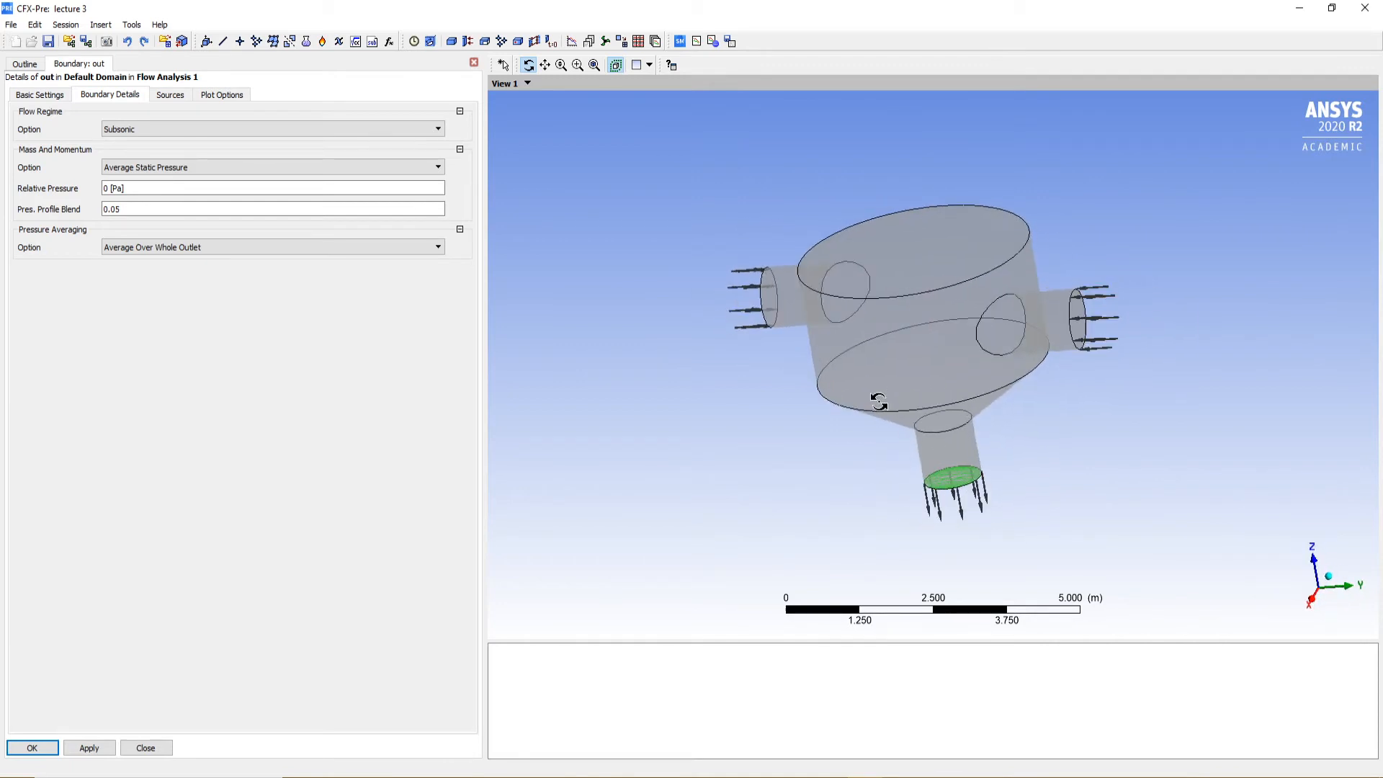
Try the out boundary as an Opening with the Static Temperature option at 300 K and apply it
click(43, 95)
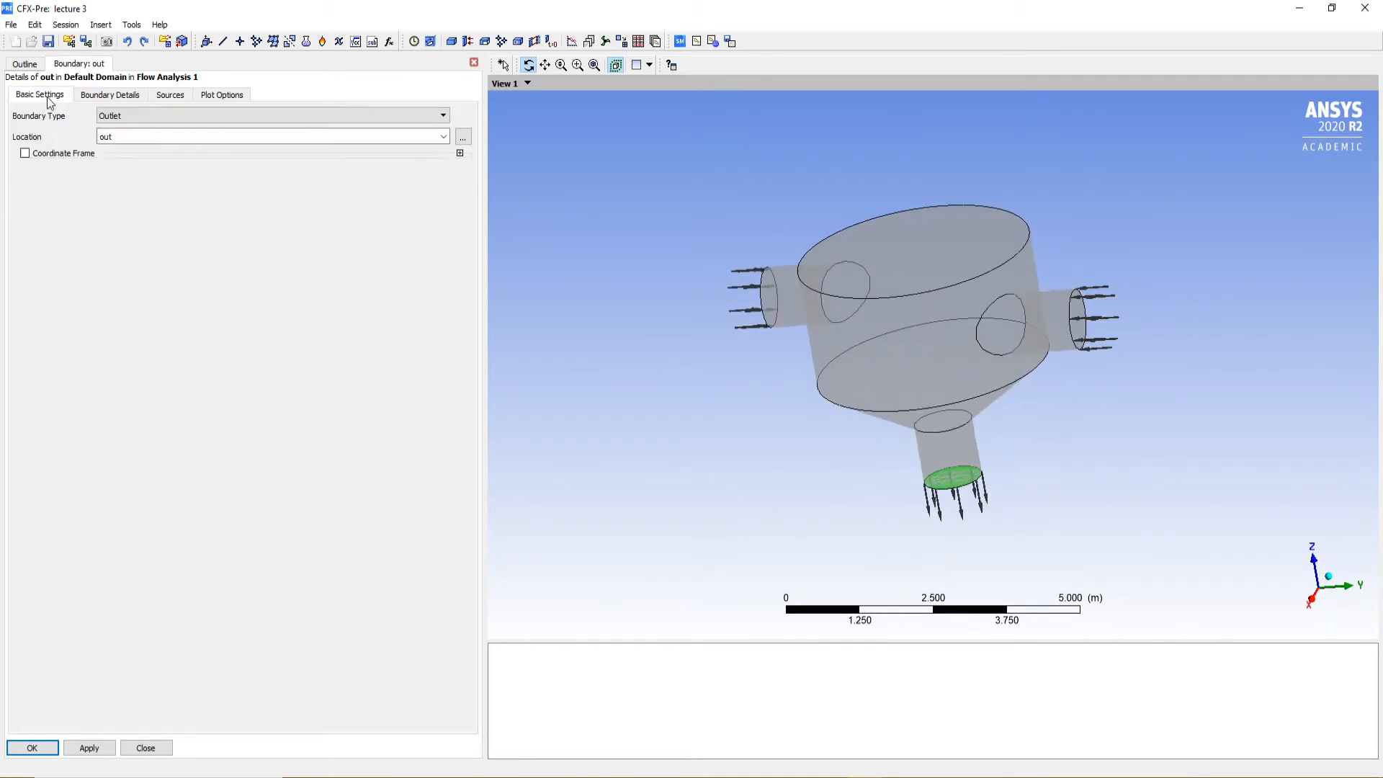
click(118, 115)
click(131, 153)
click(110, 95)
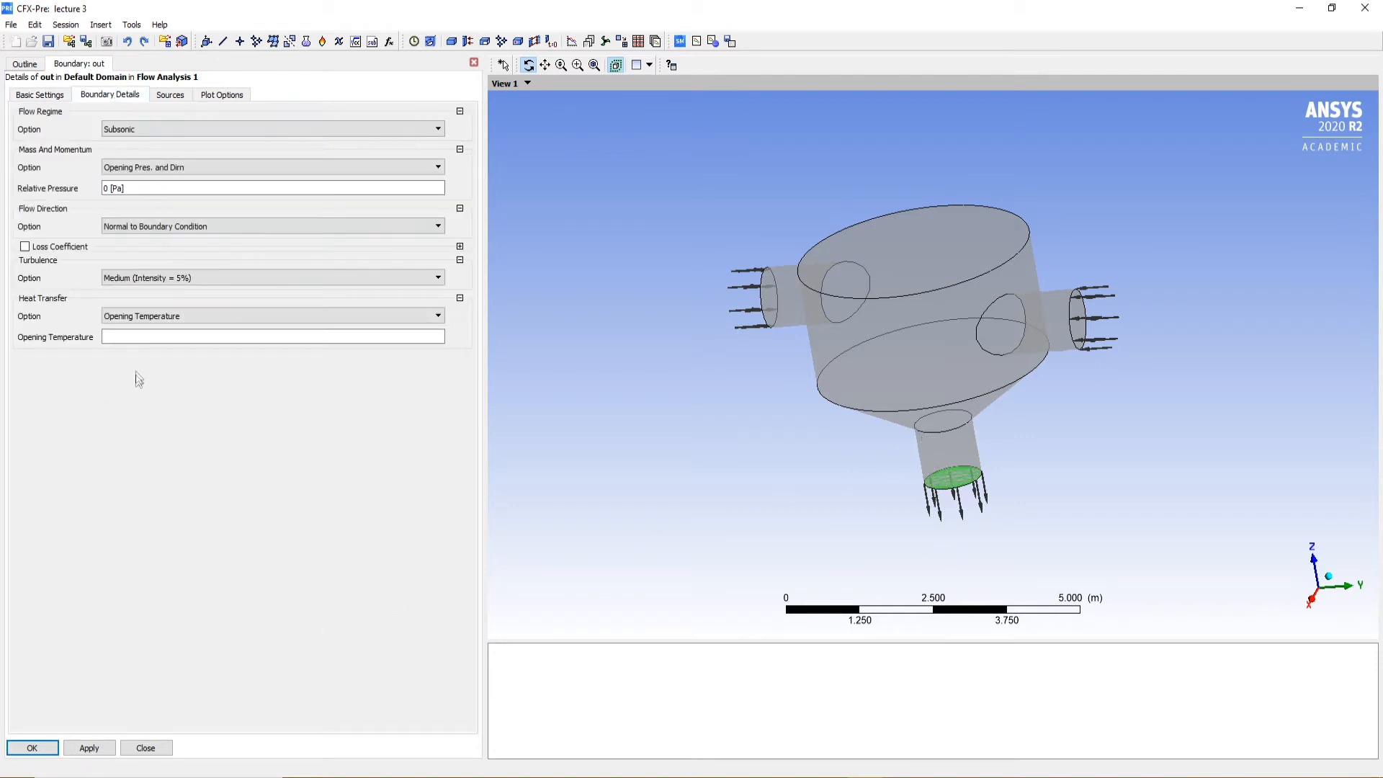
click(157, 317)
click(154, 338)
click(156, 338)
text(300)
key(Return)
click(105, 748)
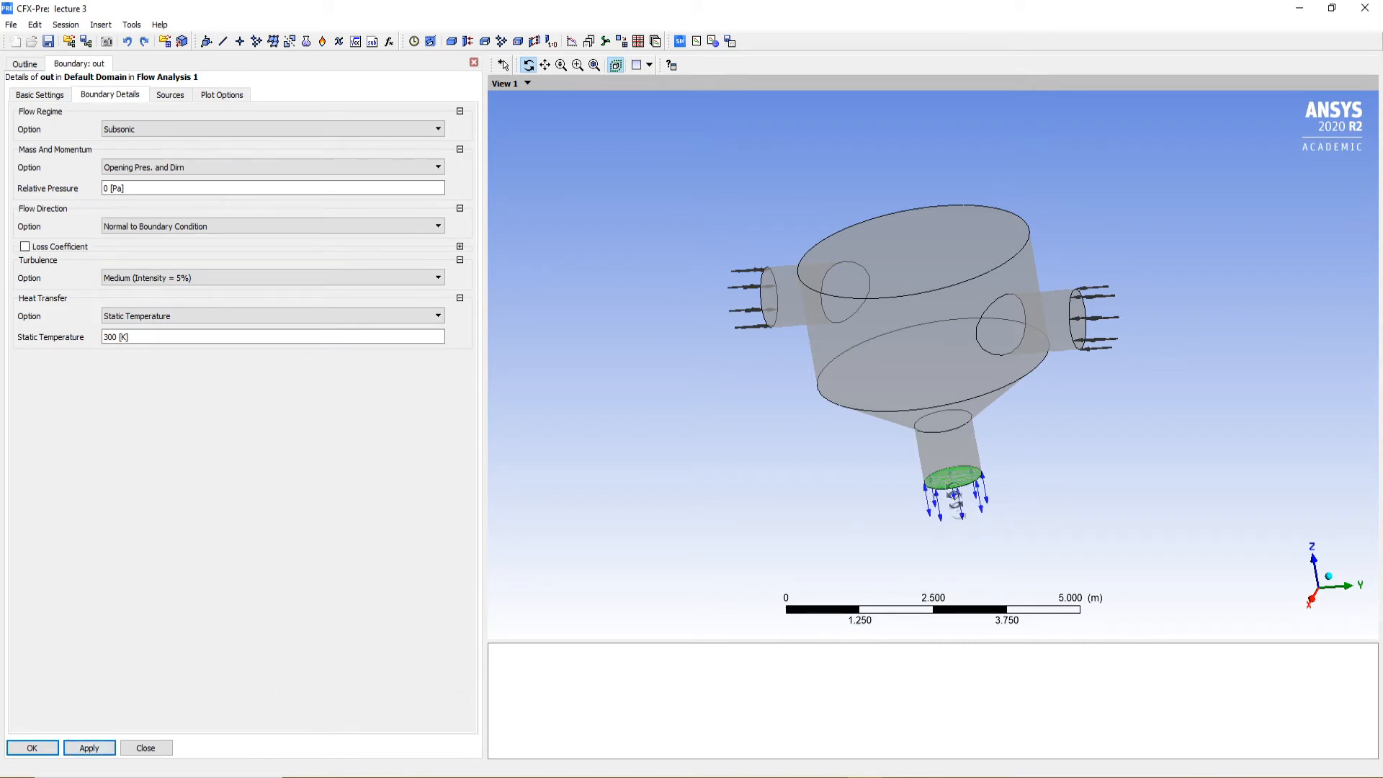
mouse_move(958, 479)
mouse_down()
mouse_move(982, 457)
mouse_move(896, 482)
mouse_move(964, 477)
mouse_up()
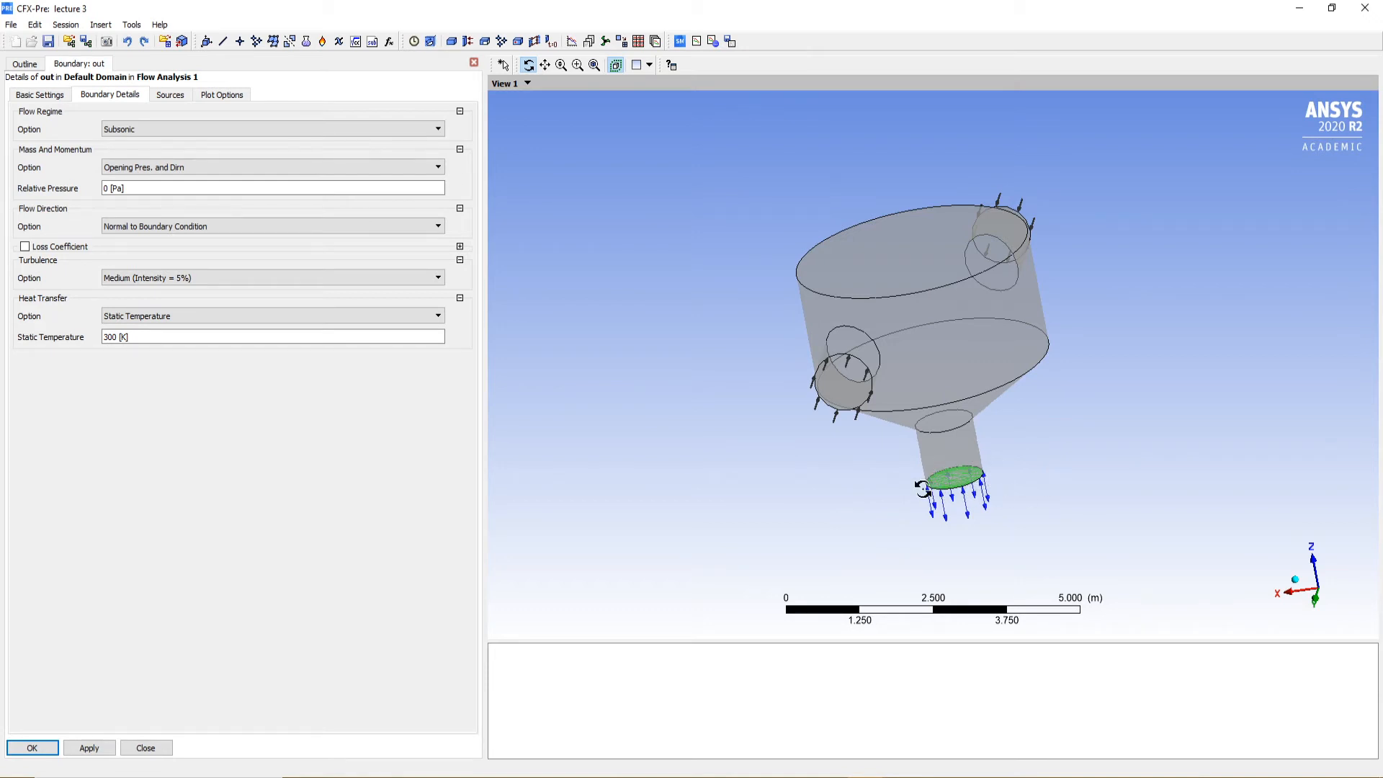
Return the out boundary's type to Outlet with Average Static Pressure, and accept the boundary settings
click(61, 96)
click(142, 117)
click(145, 139)
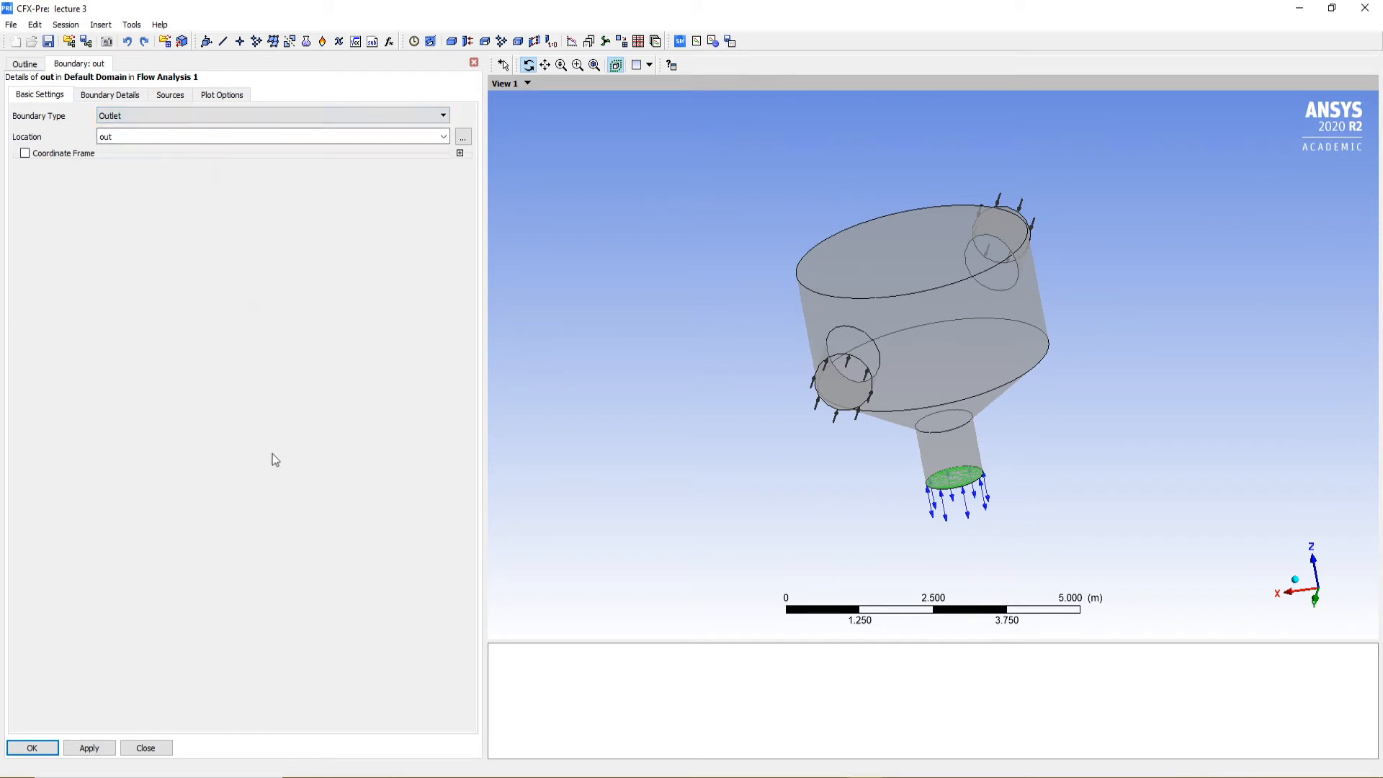
click(108, 95)
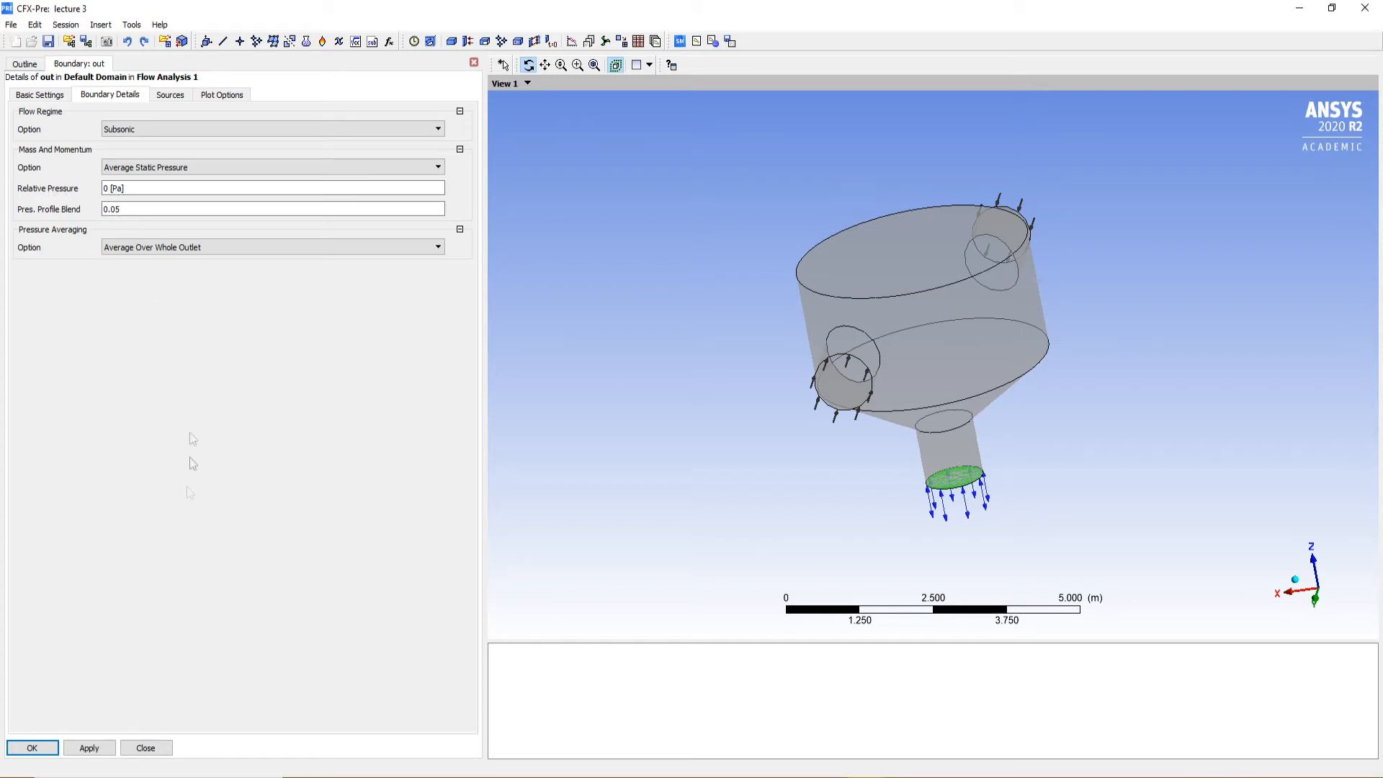
click(89, 747)
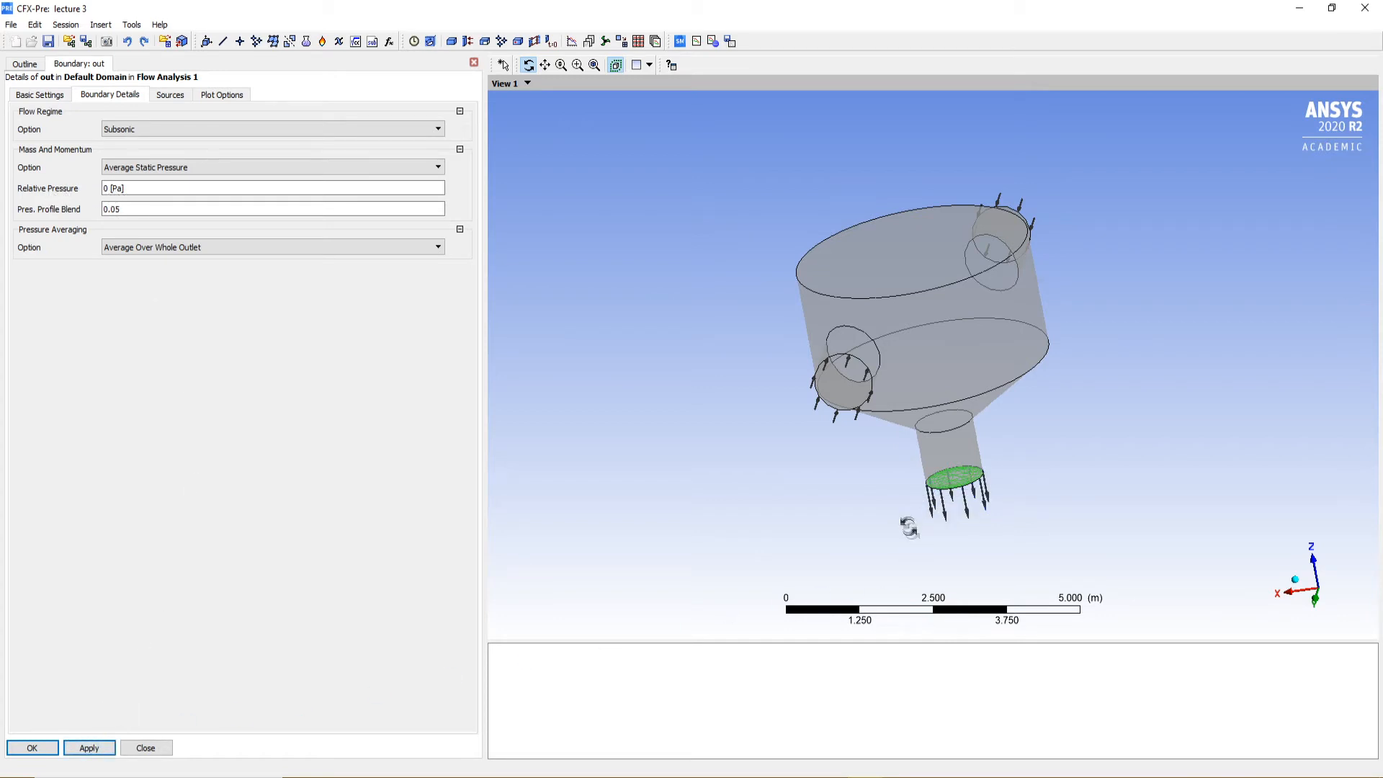
click(40, 750)
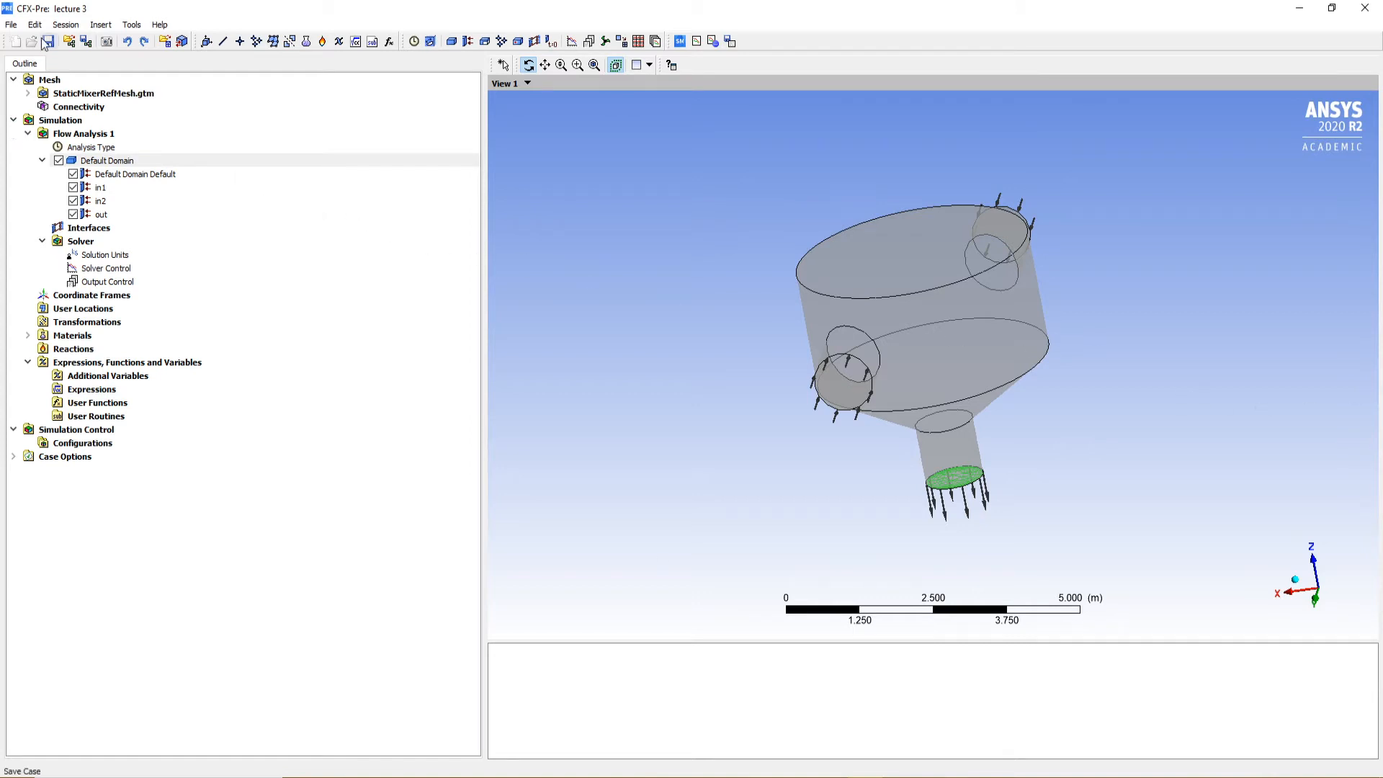
Keep the High Resolution advection scheme in Solver Control and set the maximum iterations to 150
drag(1012, 335, 893, 371)
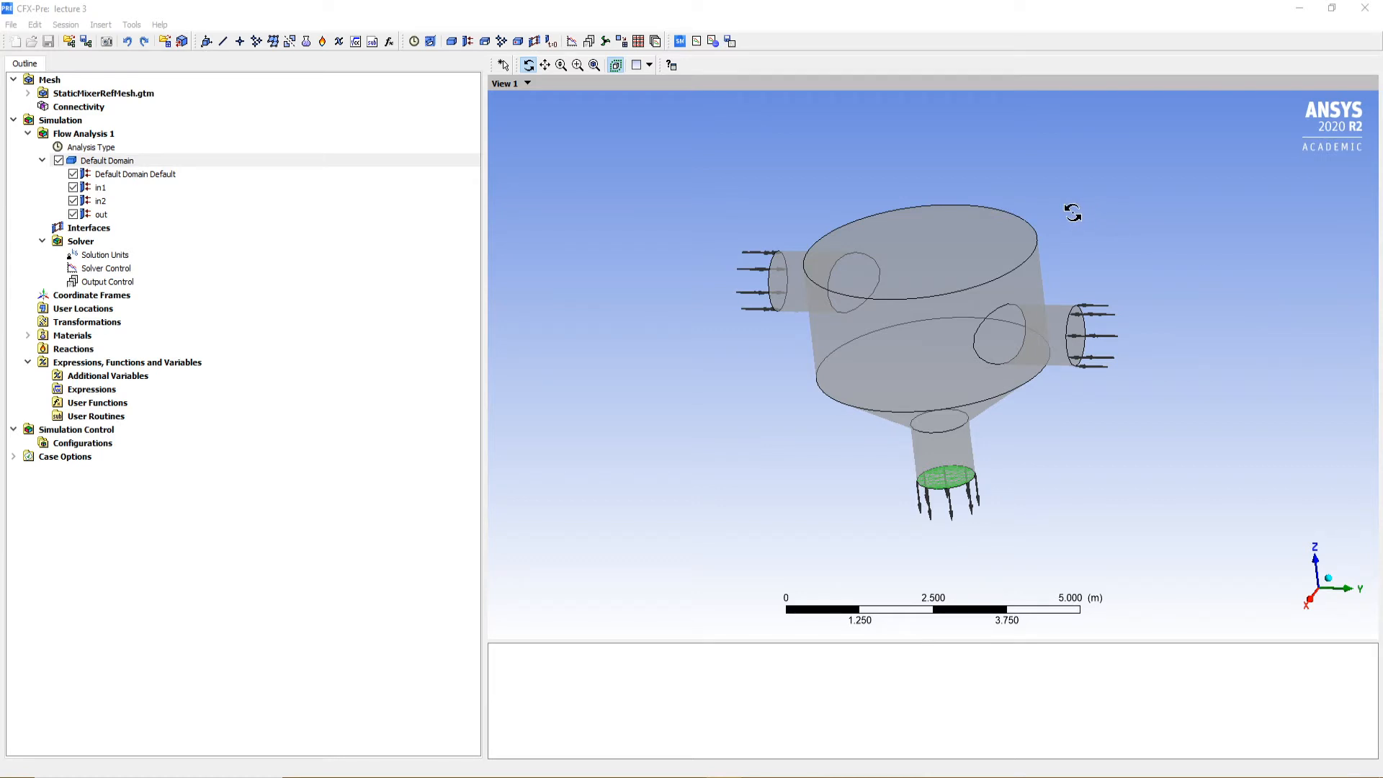
double_click(105, 271)
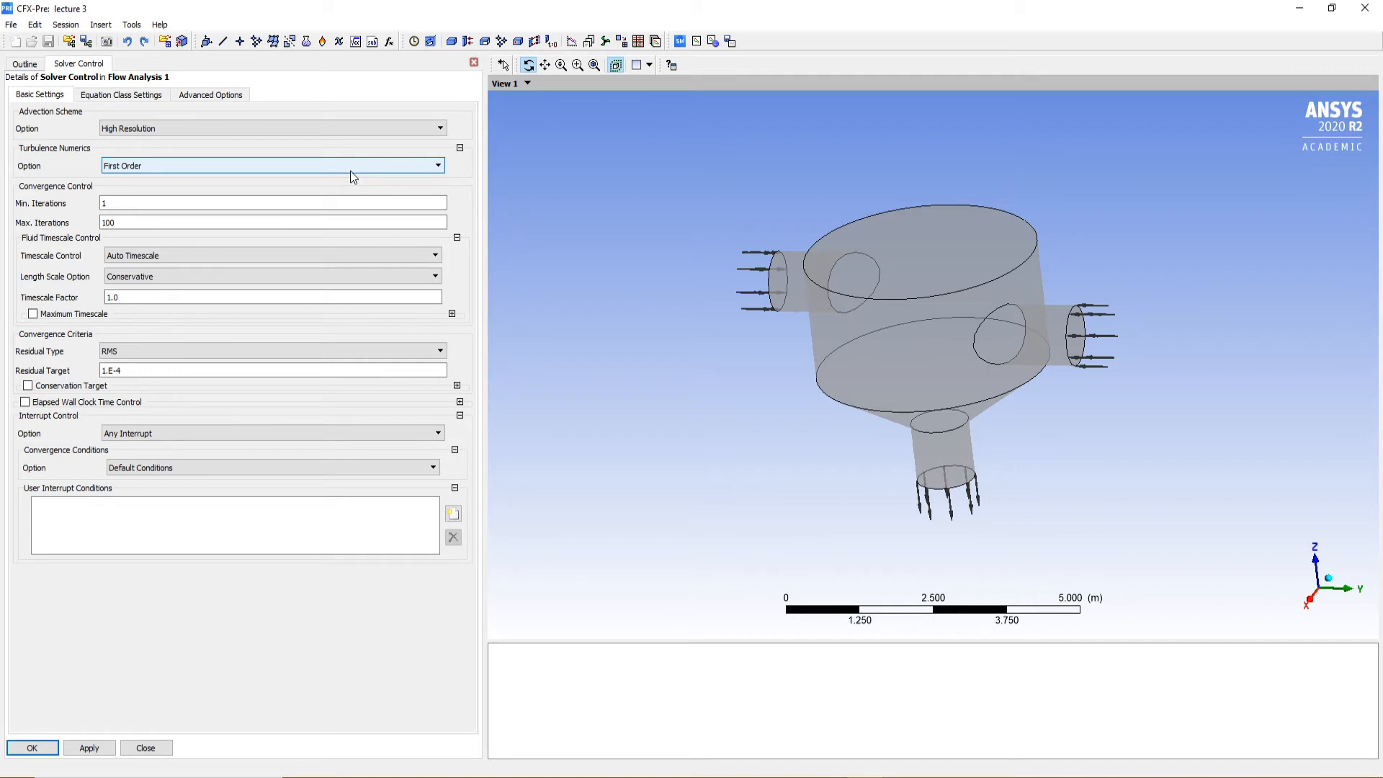
click(314, 129)
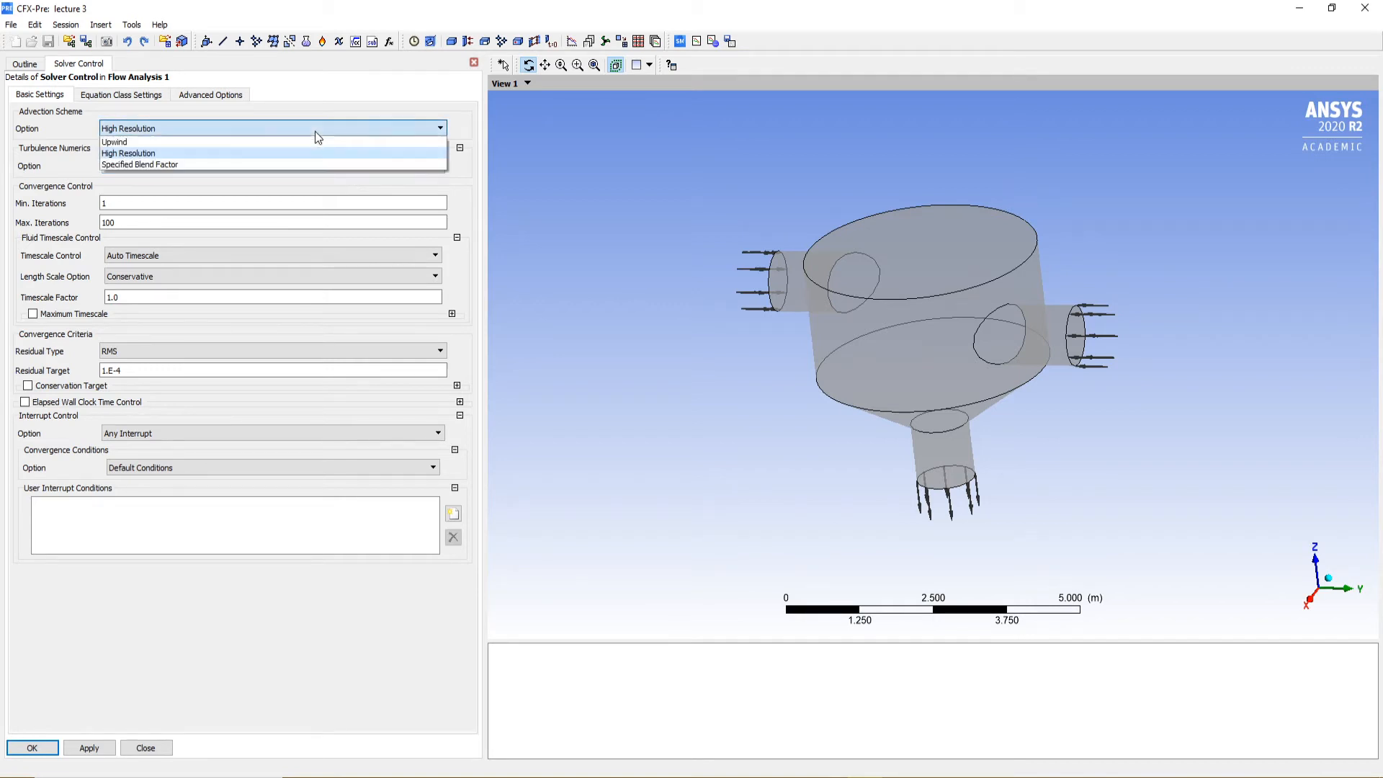
click(144, 153)
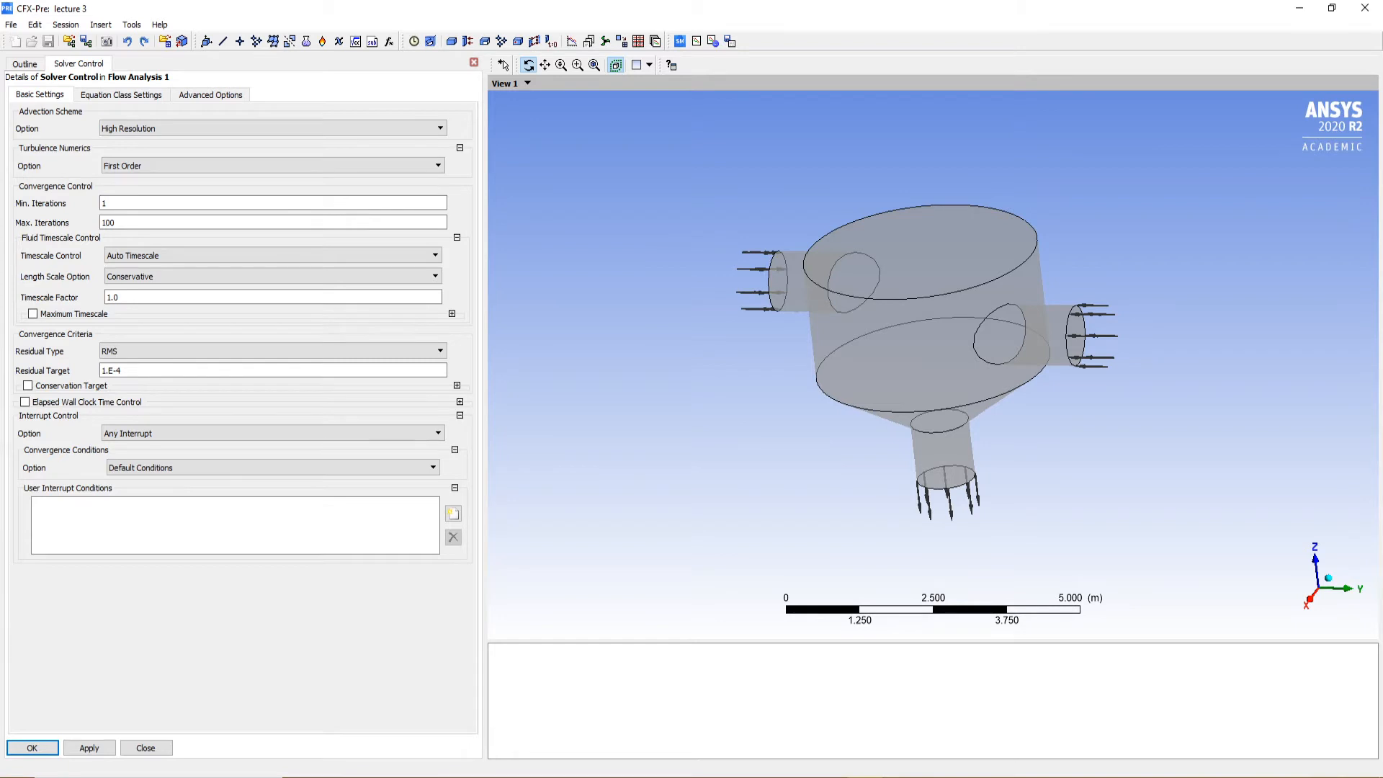
double_click(169, 220)
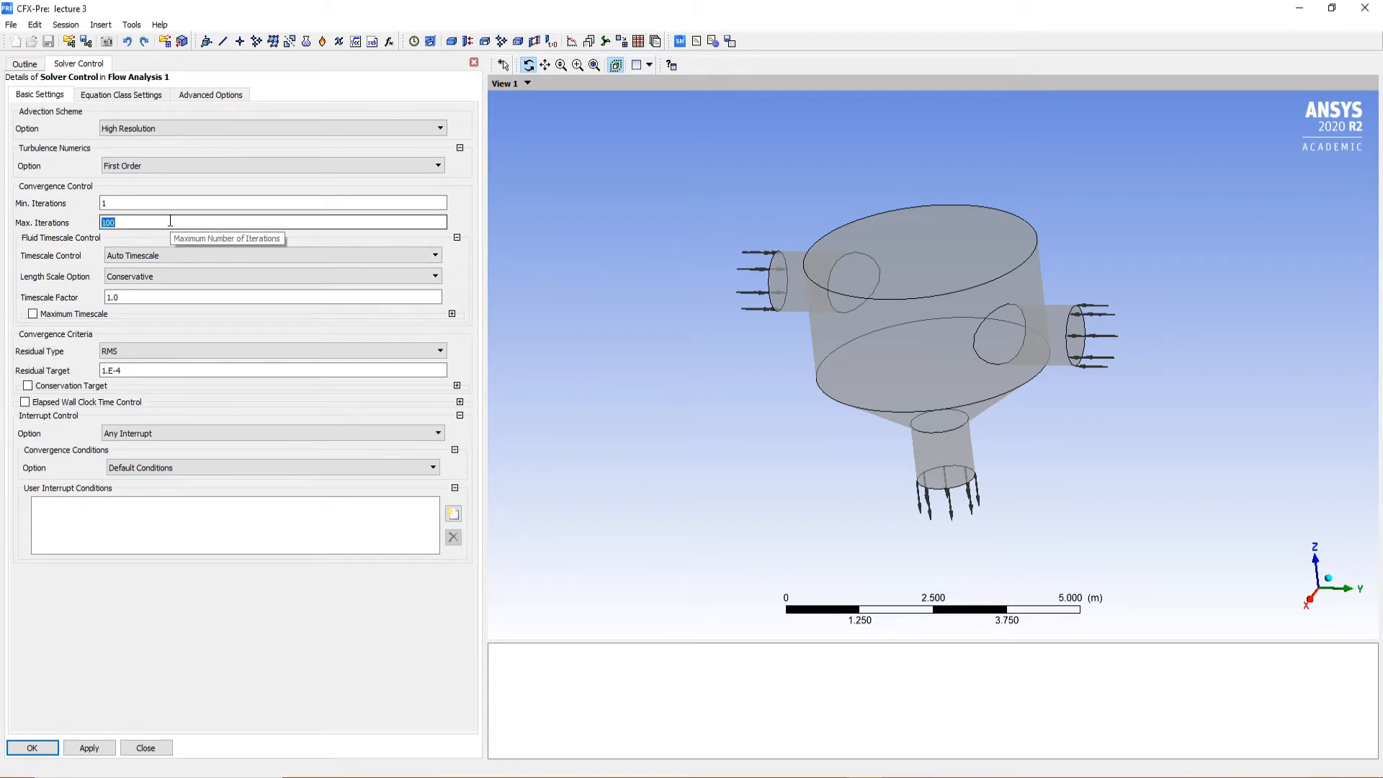
text(150)
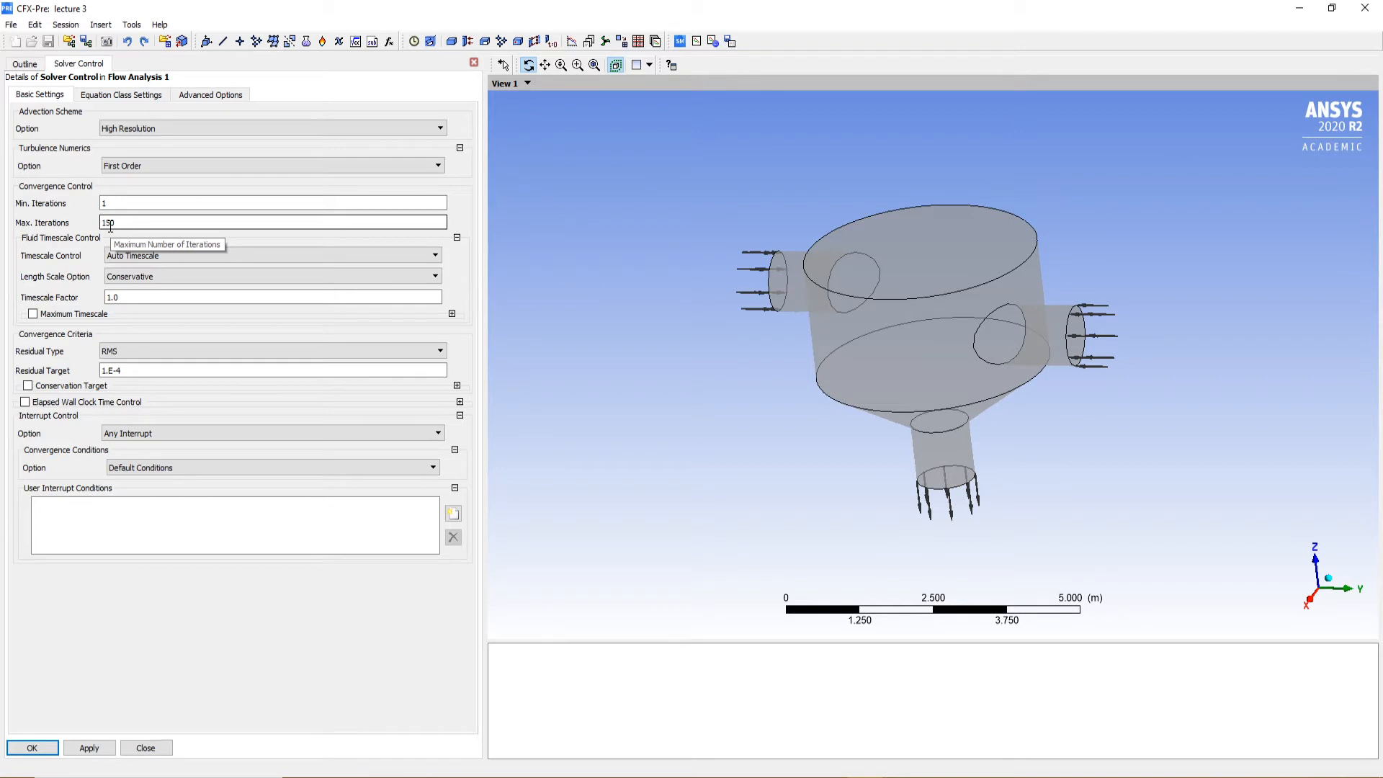
Switch the fluid timescale control to Physical Timescale with a value of 0.5 s
click(136, 255)
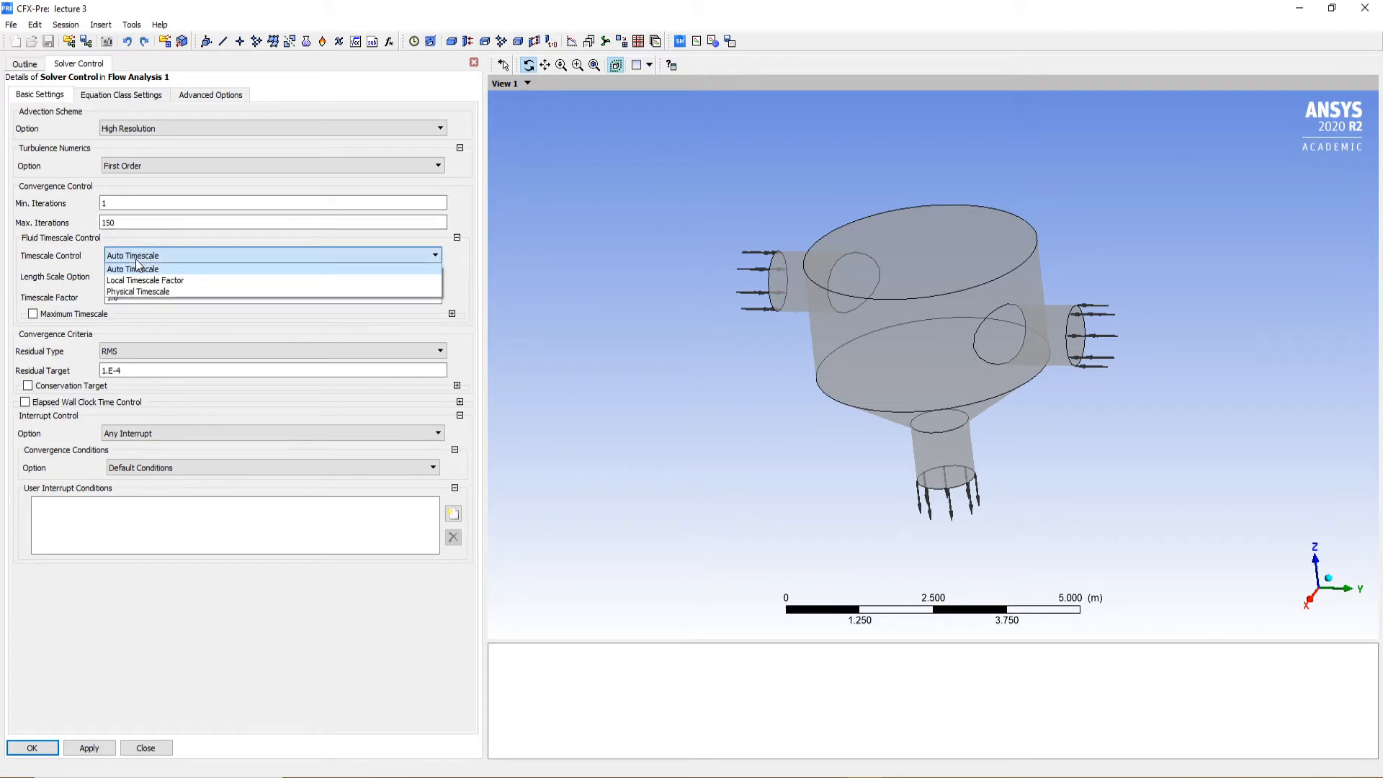
click(171, 292)
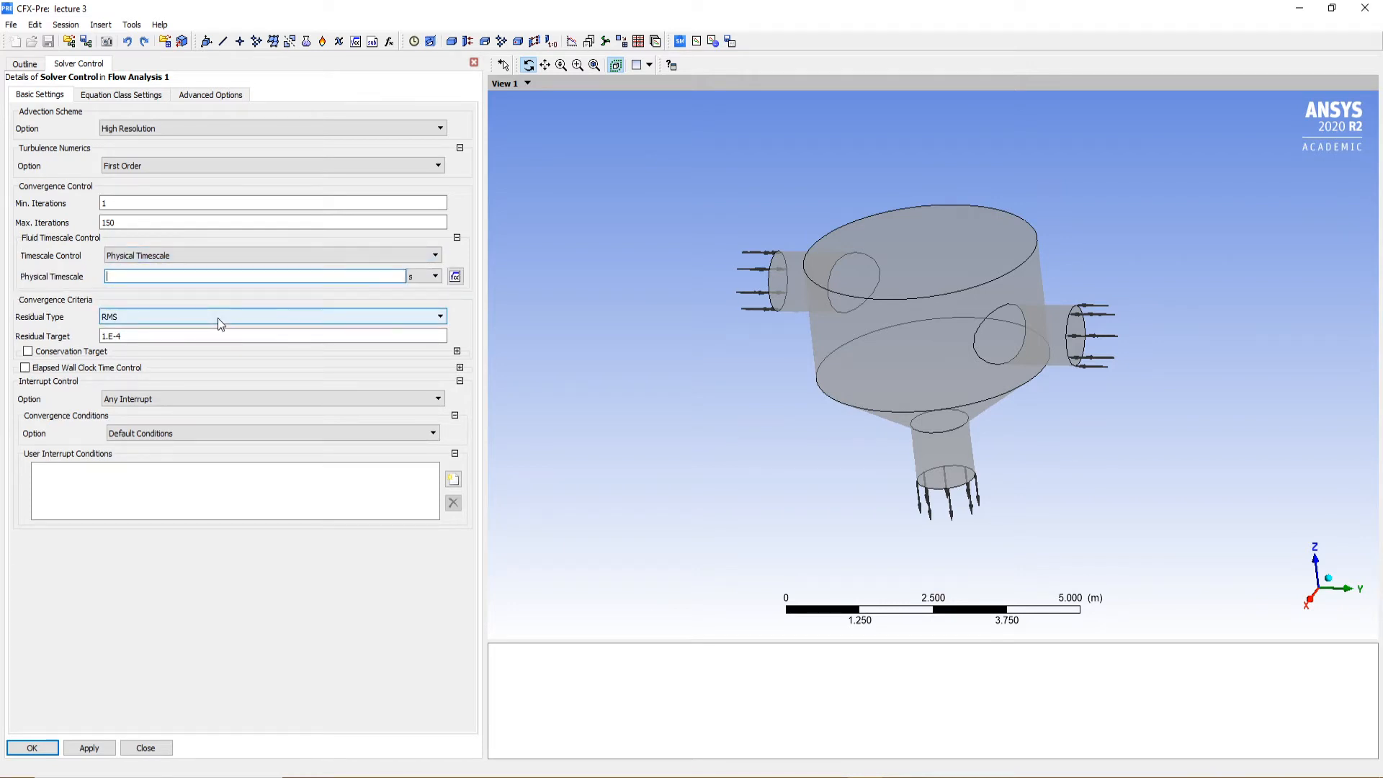
text(0,5)
click(157, 562)
click(130, 276)
text(0.5)
click(127, 611)
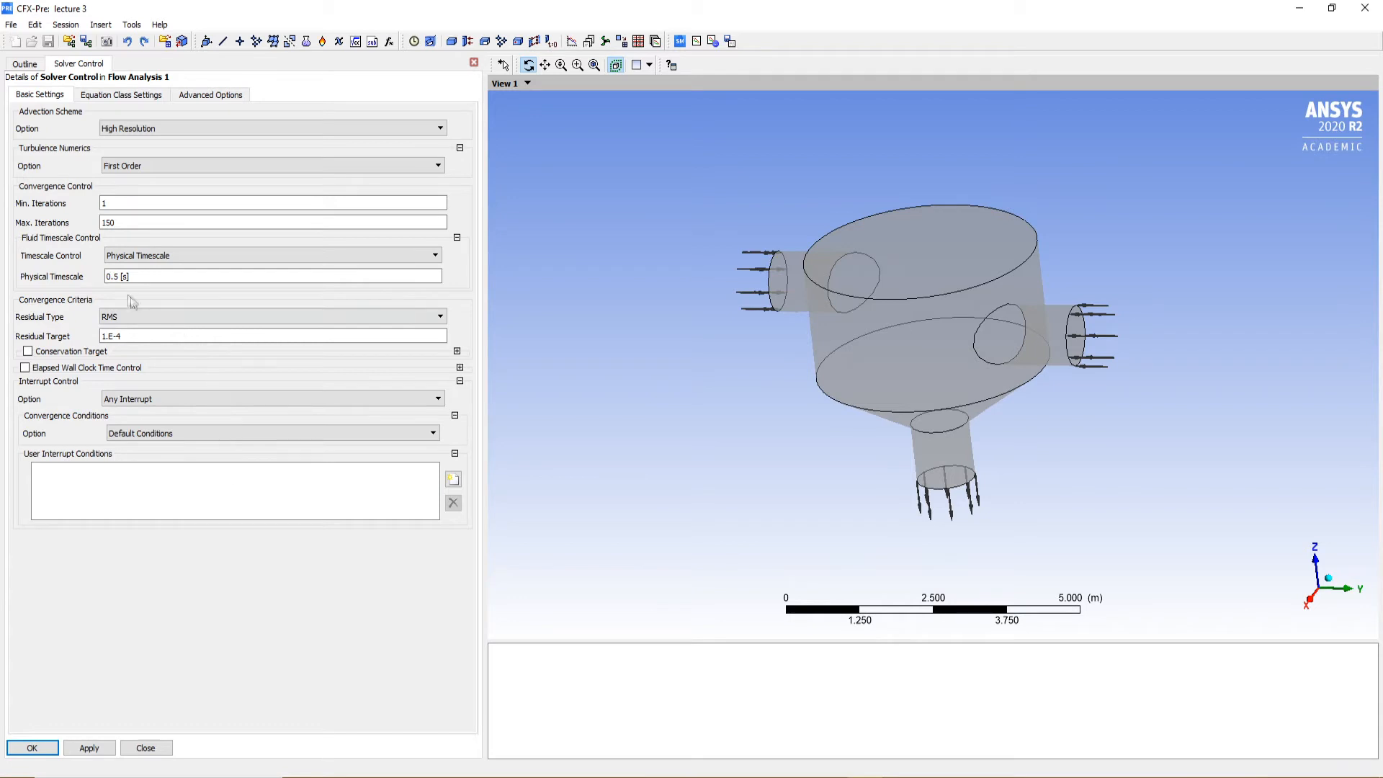
Select seconds as the physical timescale unit and accept the Solver Control settings
click(188, 277)
click(416, 278)
click(416, 290)
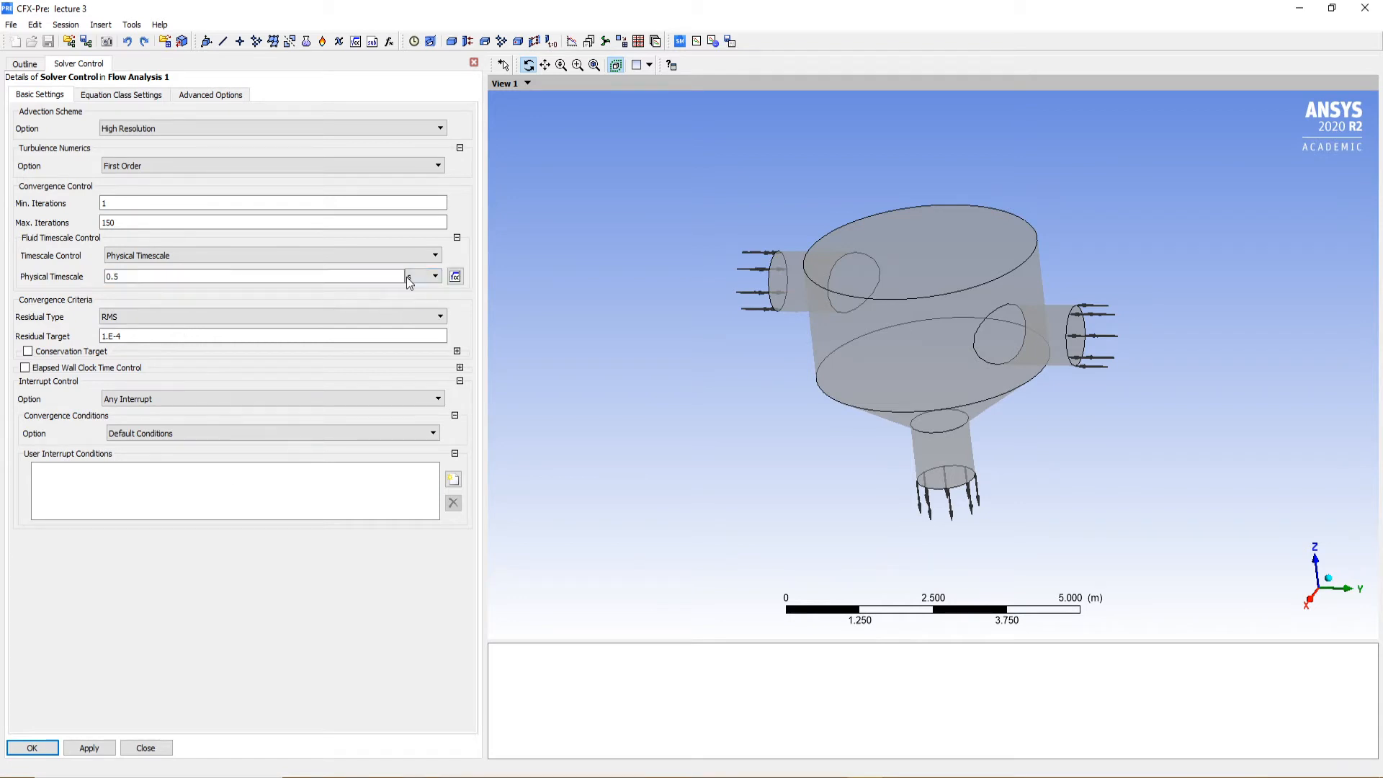
click(388, 697)
click(89, 747)
click(32, 748)
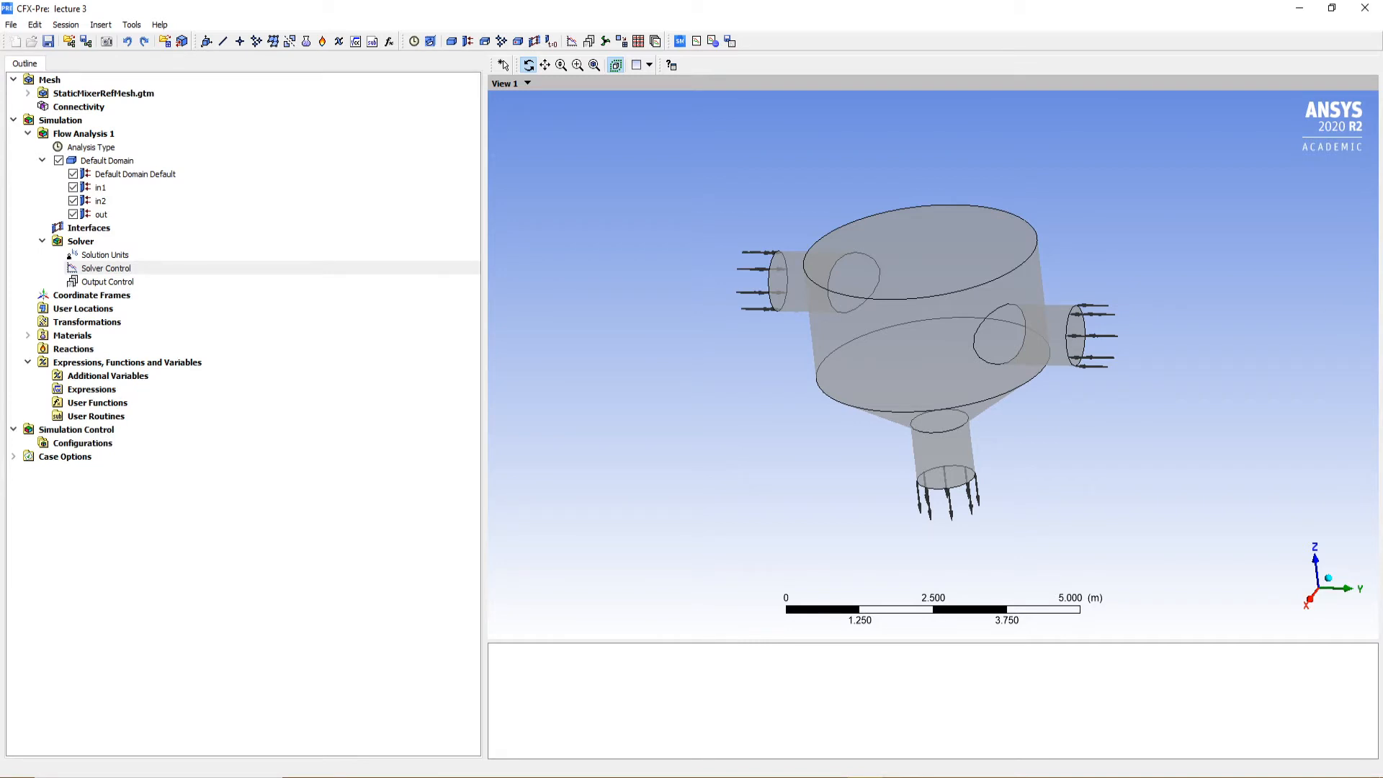
Save the case and define a run, writing the solver input file lecture 3.def in the refined mesh tutorial folder
click(46, 40)
drag(919, 360, 792, 303)
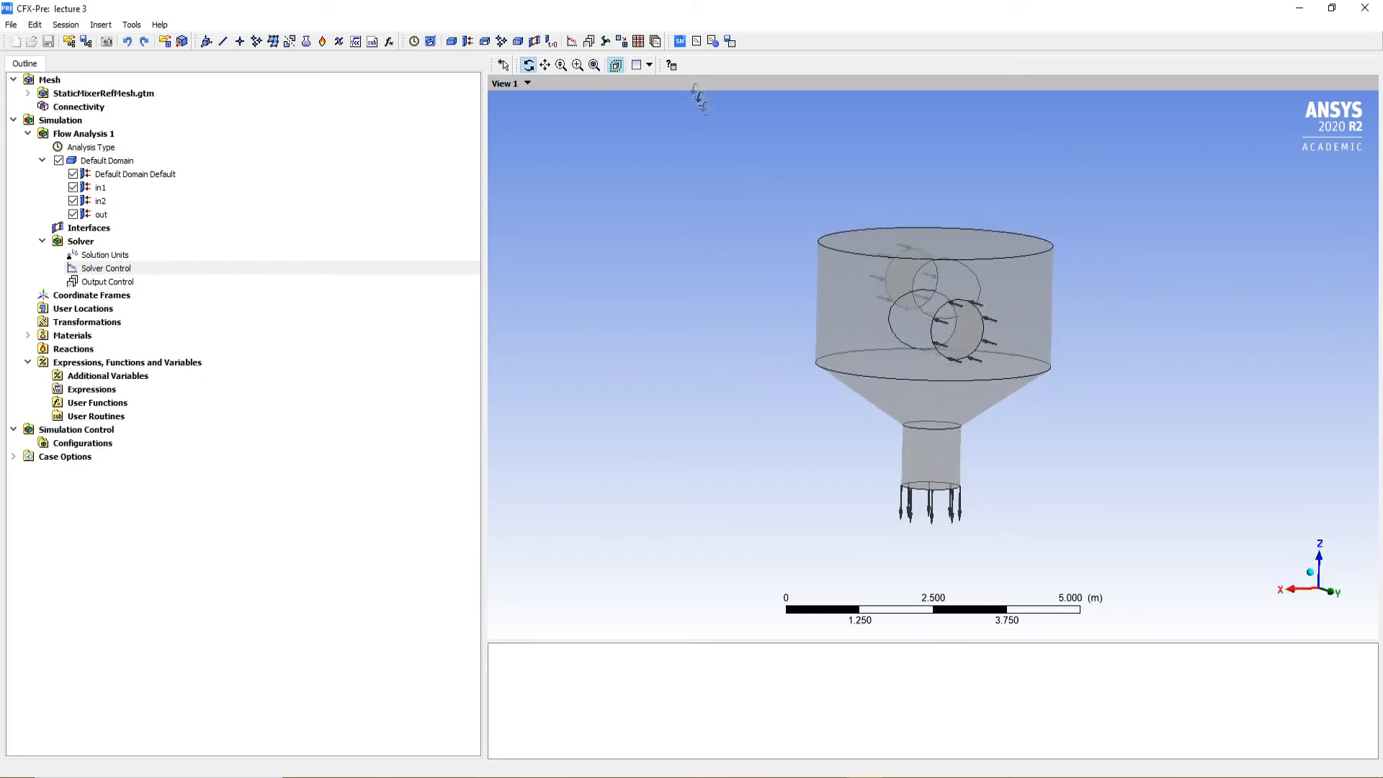
click(679, 46)
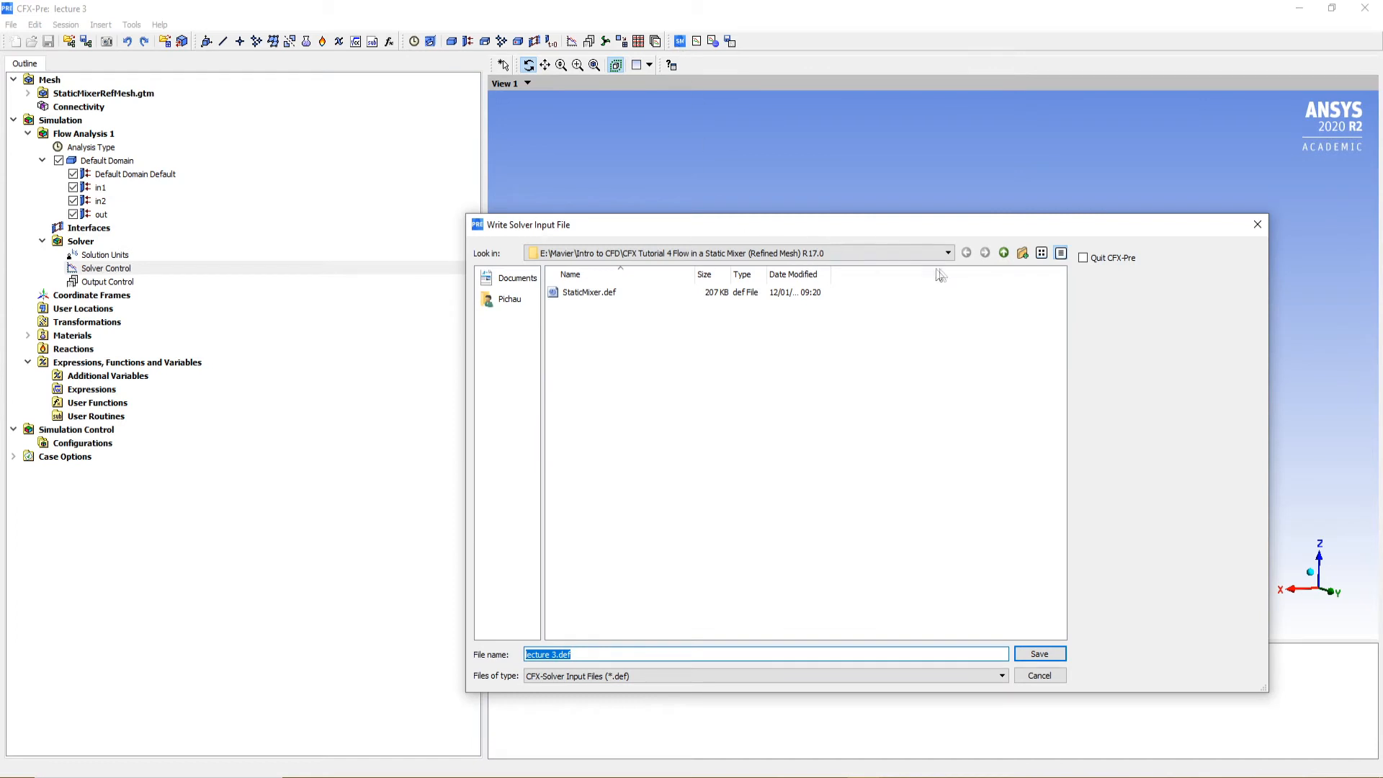
click(691, 252)
click(673, 275)
click(627, 655)
click(1030, 651)
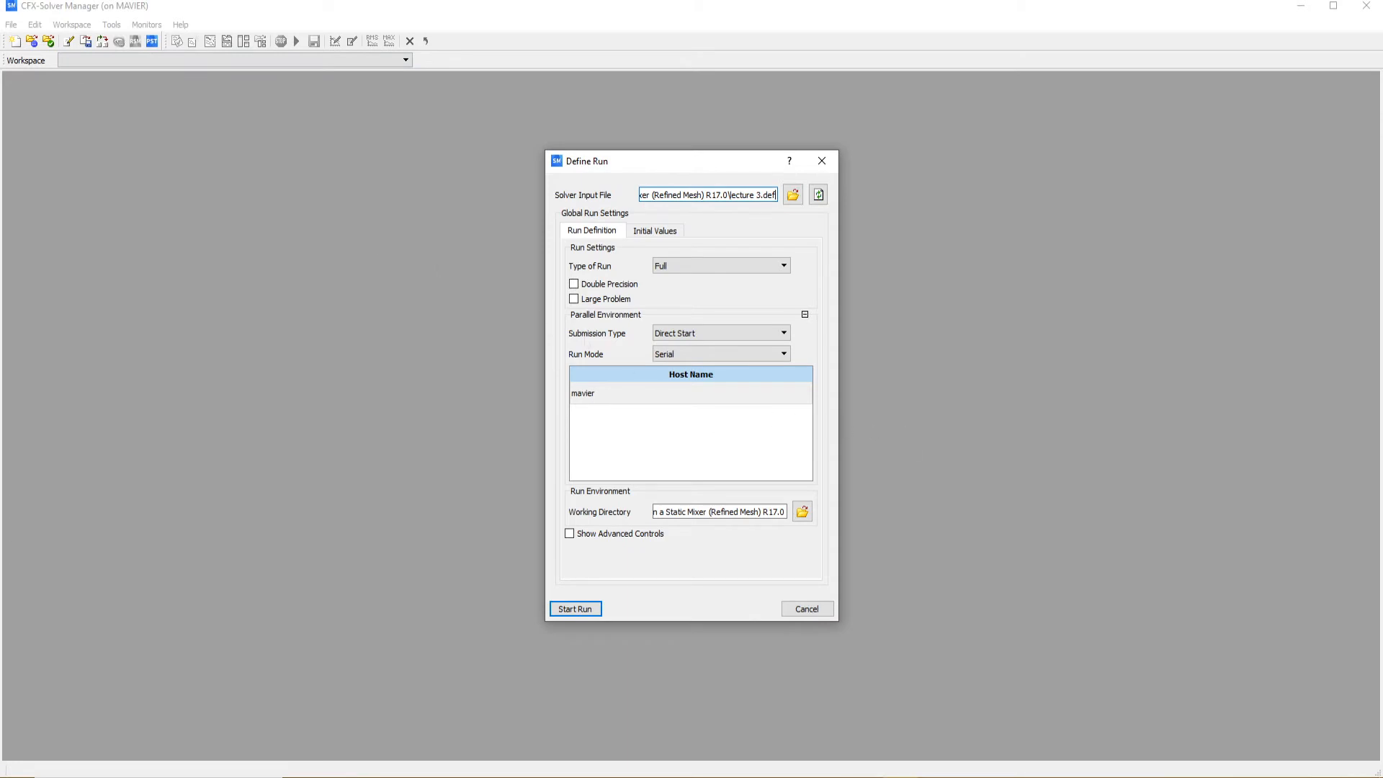
Start the lecture 3.def solver run in CFX-Solver Manager and dismiss the completion message
click(556, 611)
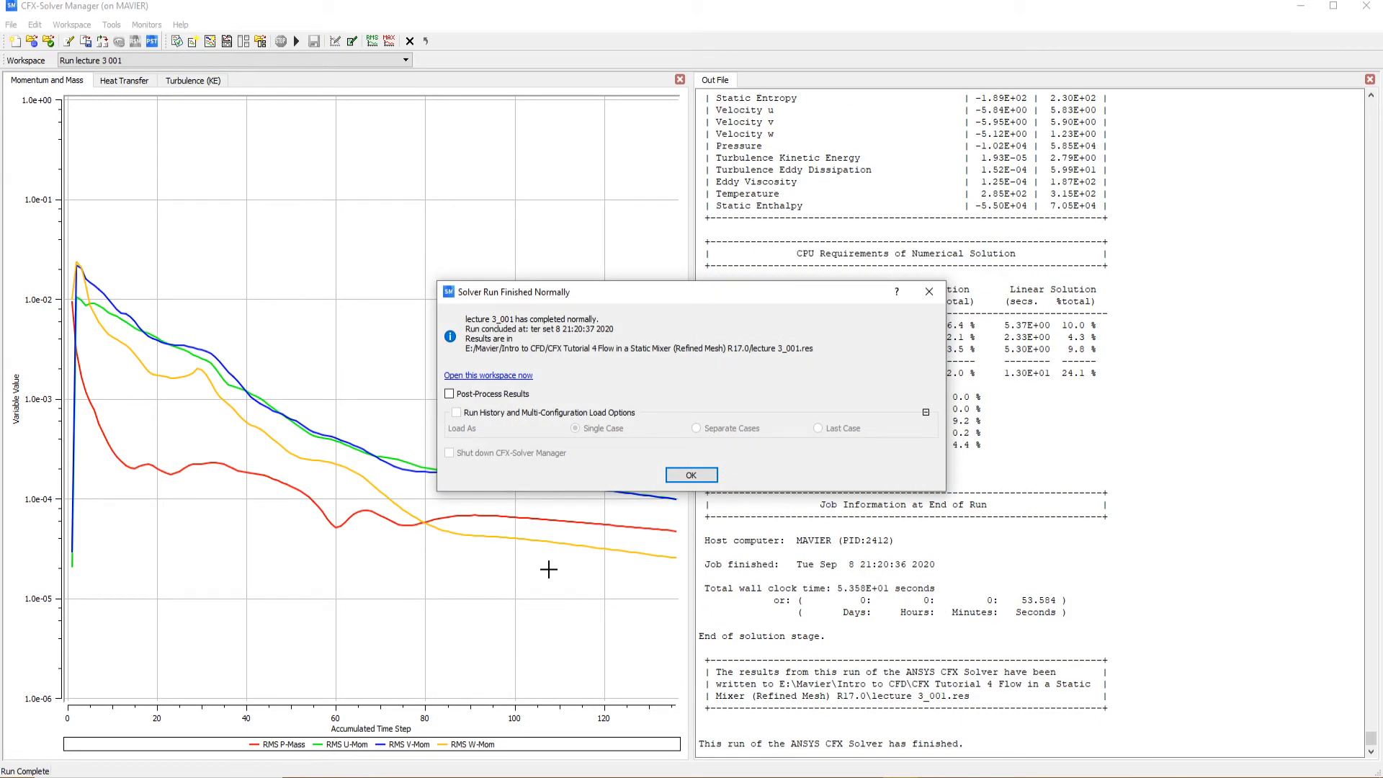
click(690, 476)
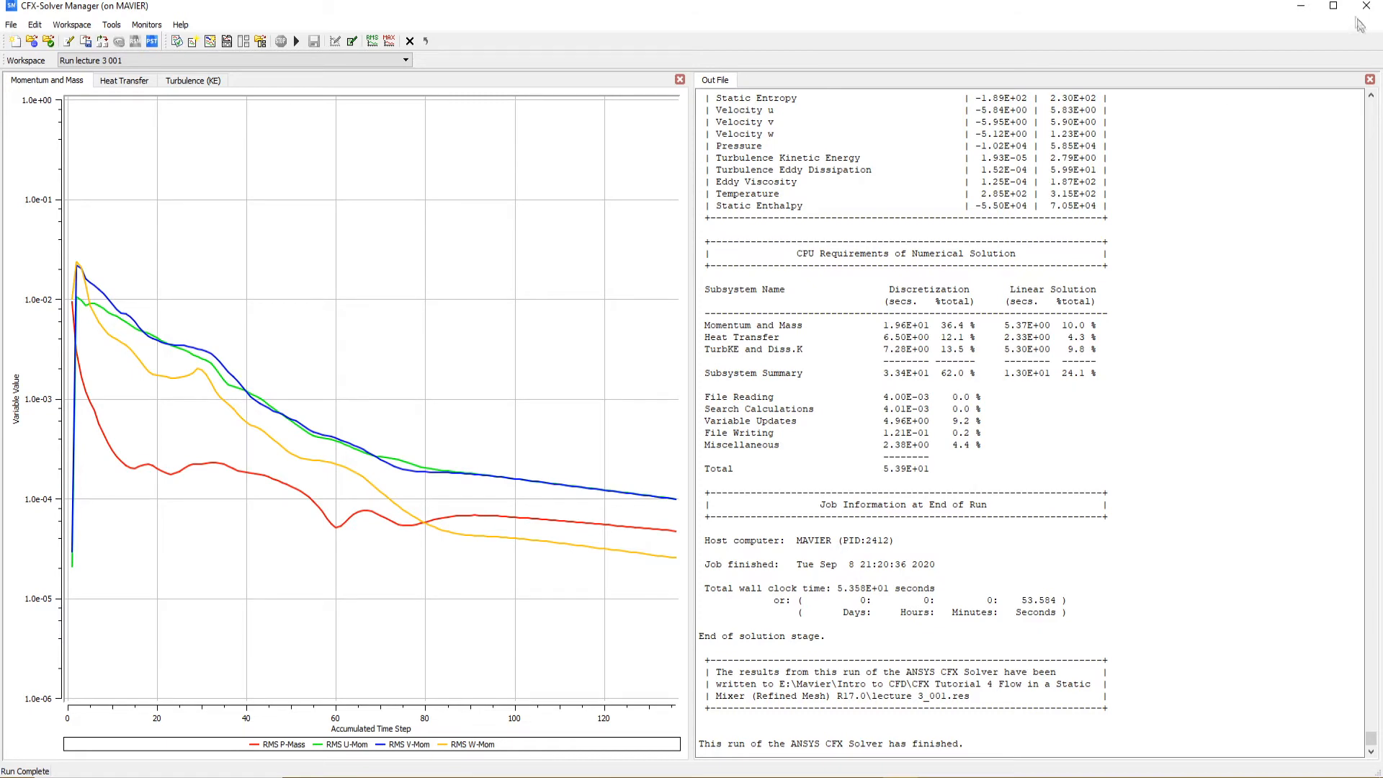
Quit CFX-Solver Manager and close CFX-Pre, saving the lecture 3 case
click(11, 24)
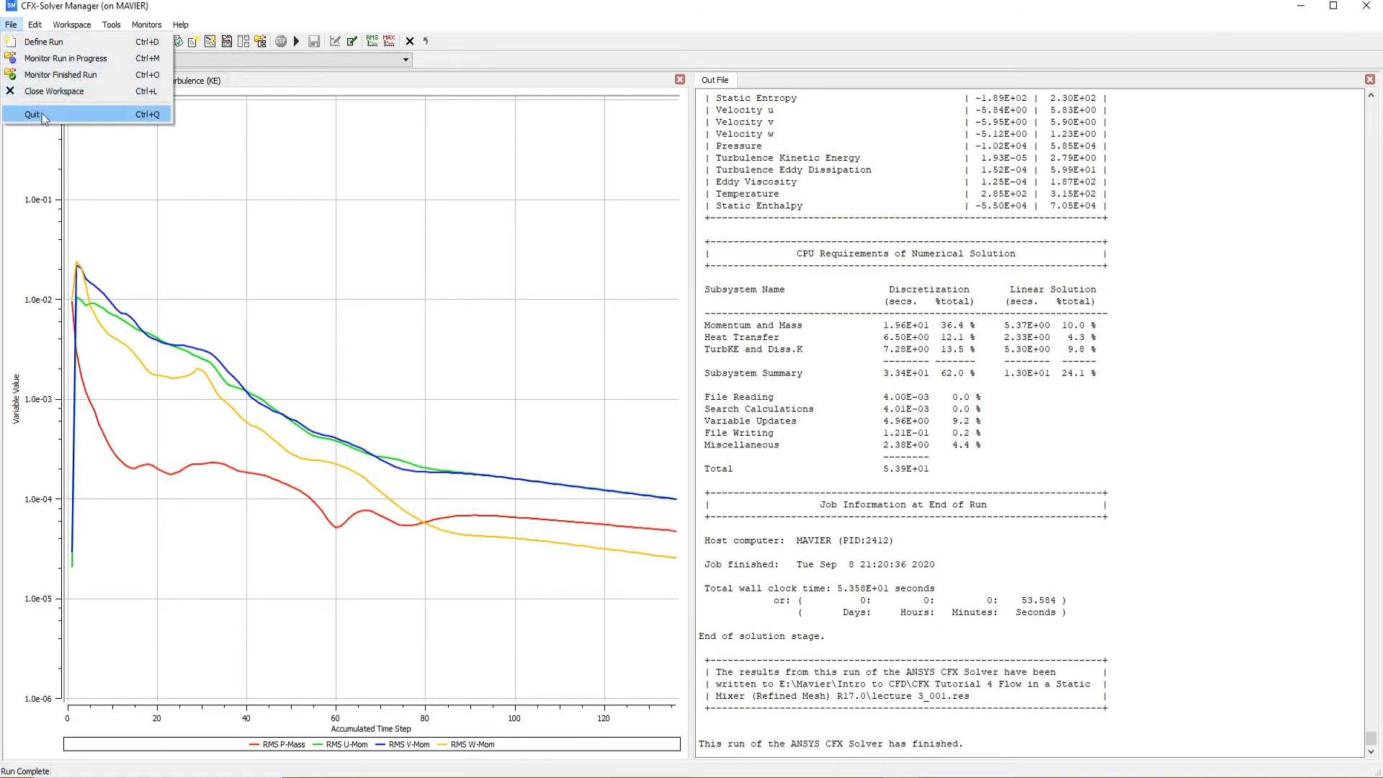
click(36, 114)
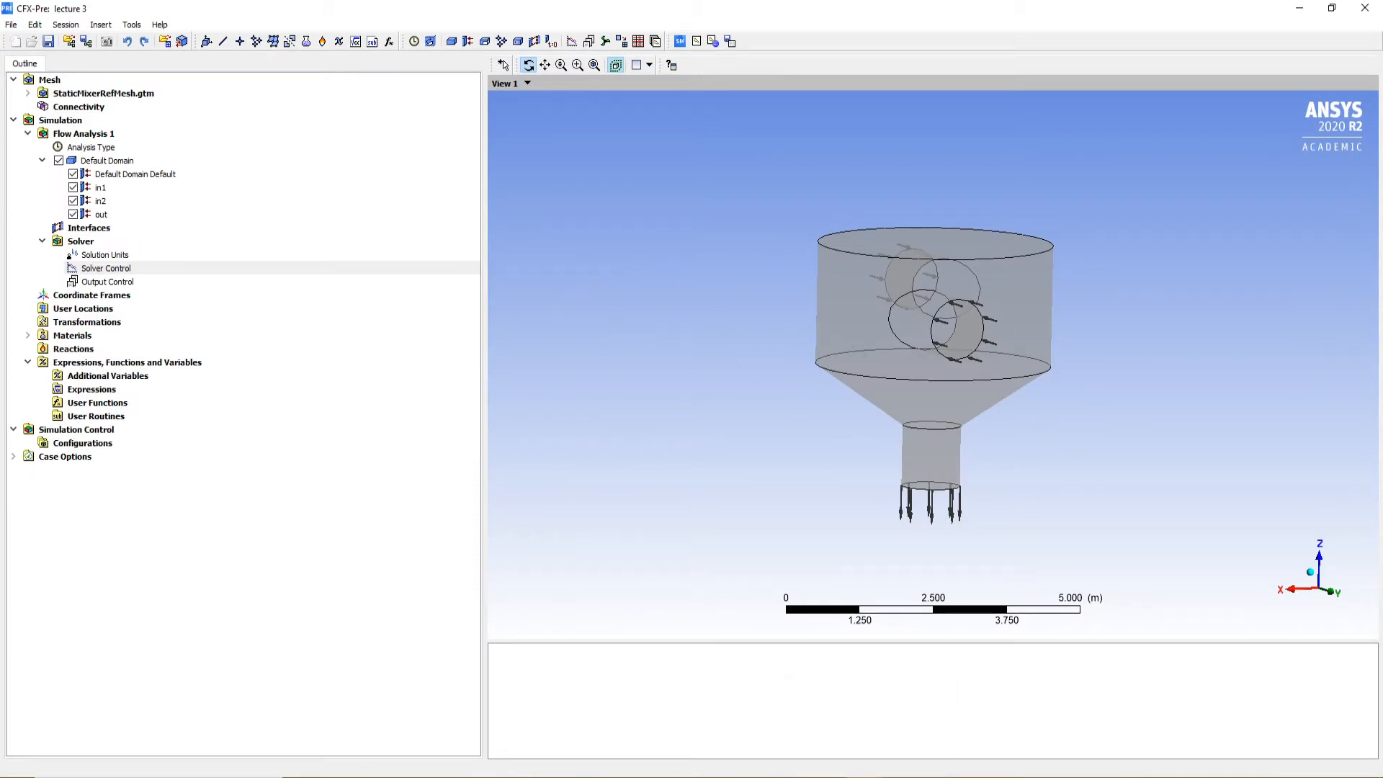
click(711, 42)
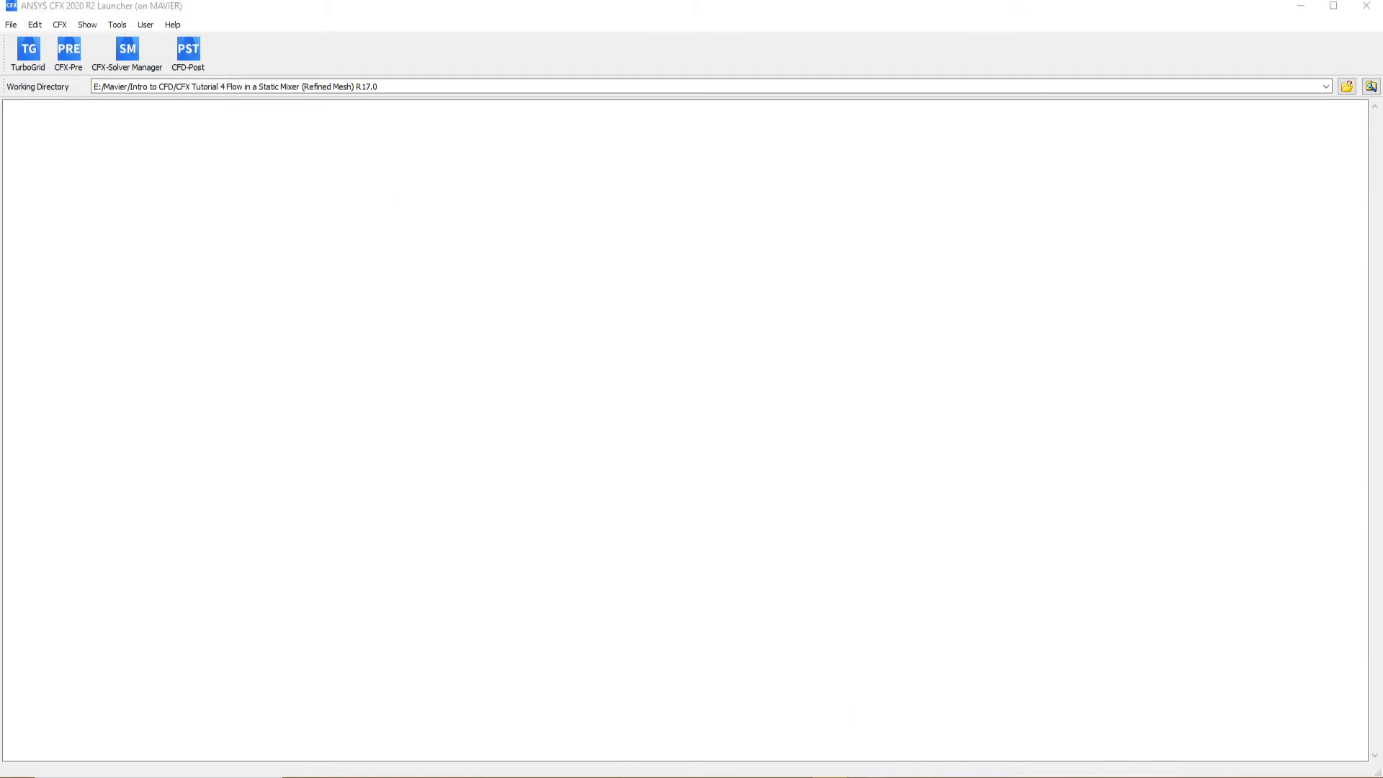
click(860, 775)
click(1354, 10)
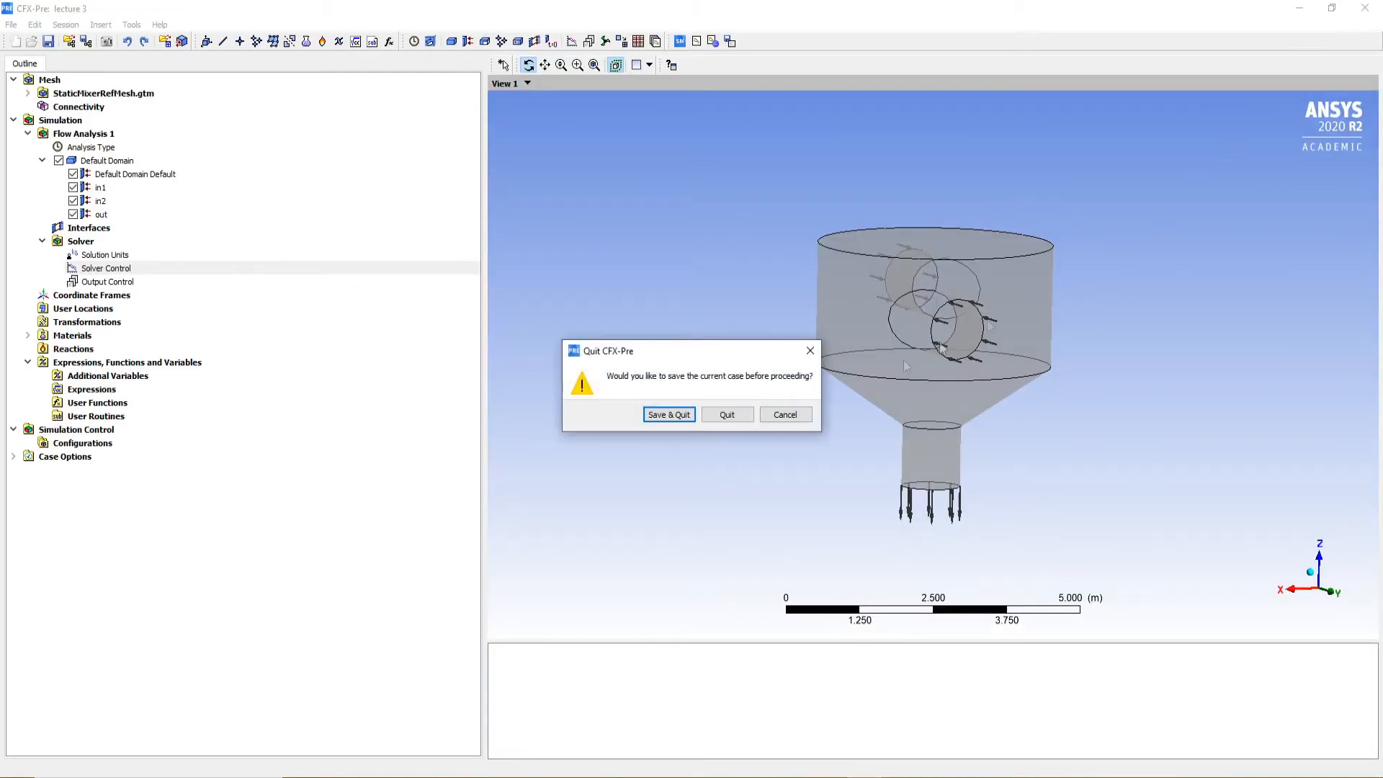
click(666, 419)
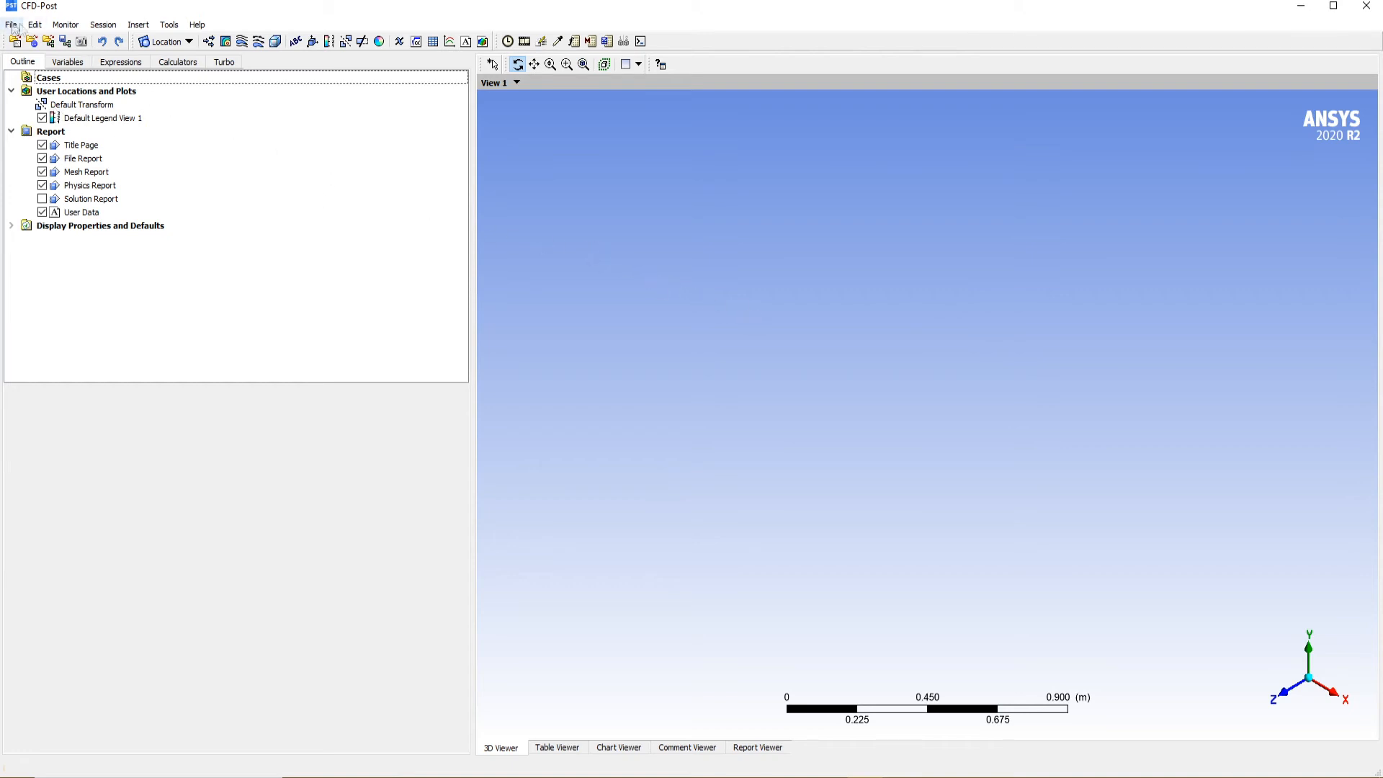
Load the lecture 3_001.res results file from the refined mesh tutorial folder into CFD-Post
click(12, 24)
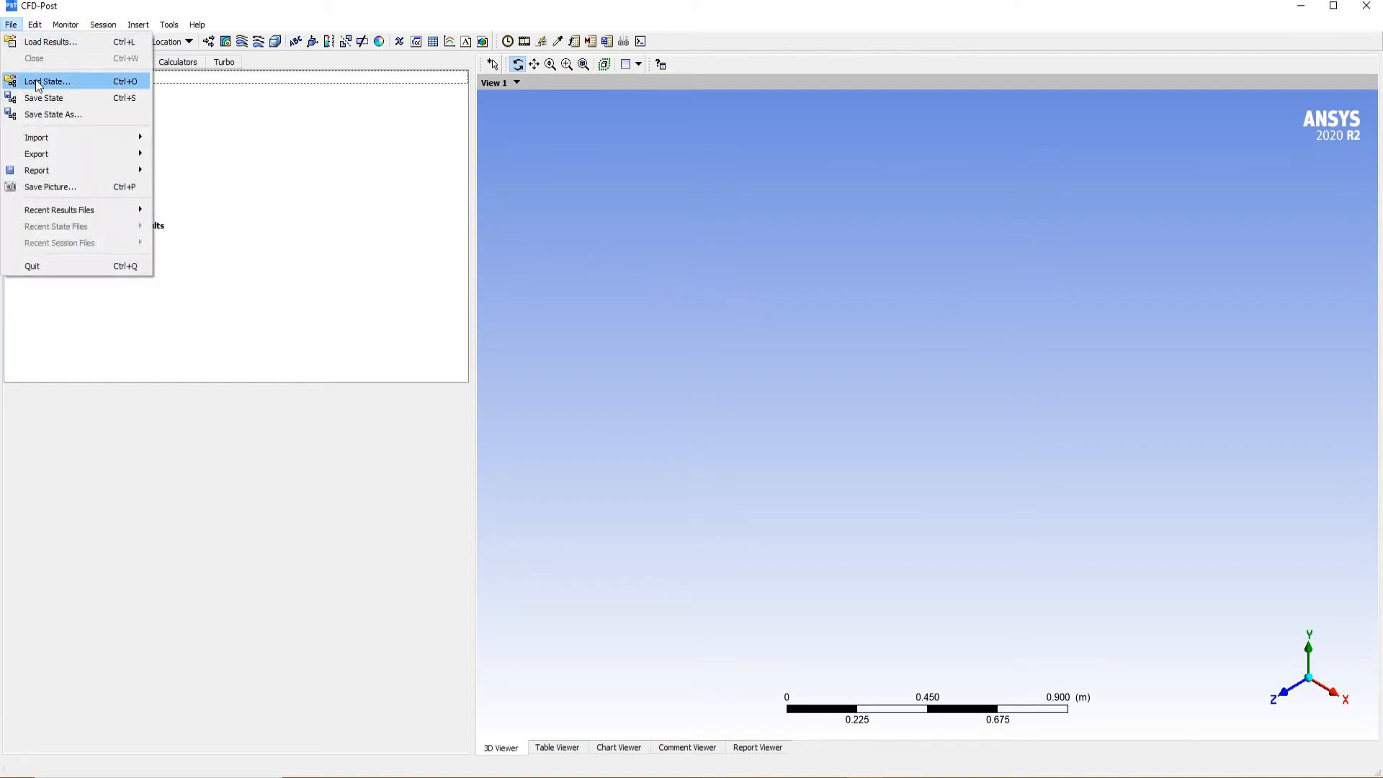
click(40, 44)
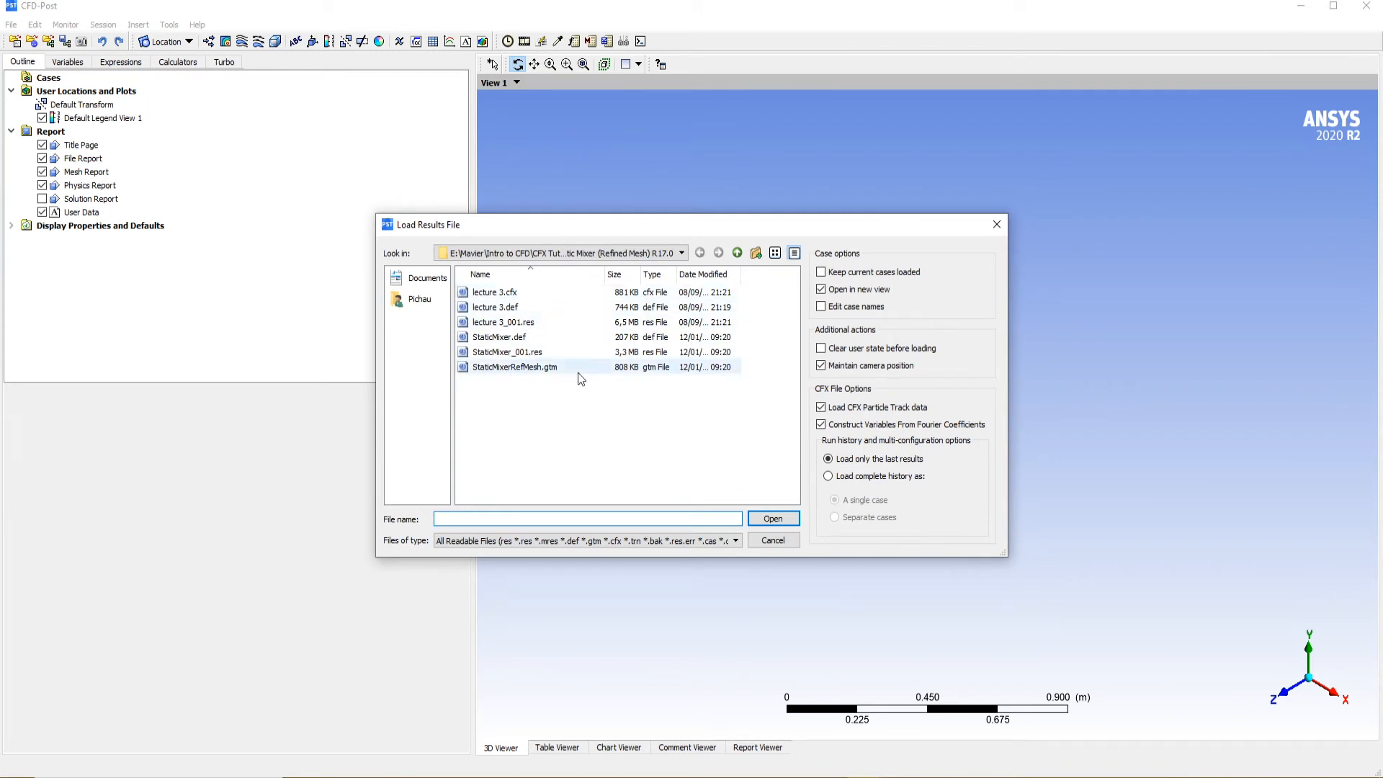
mouse_move(675, 277)
mouse_down()
mouse_move(706, 286)
mouse_move(688, 288)
mouse_up()
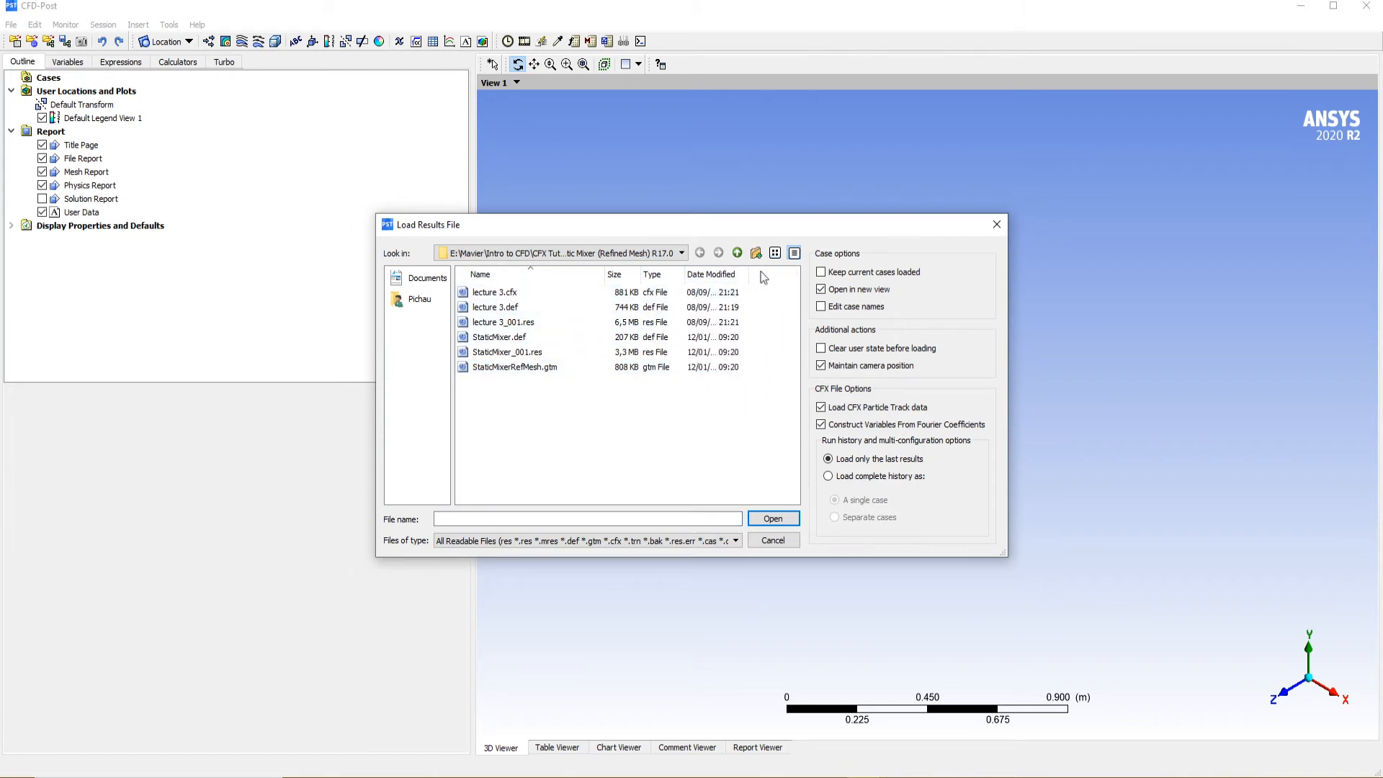
click(744, 273)
click(744, 274)
click(522, 309)
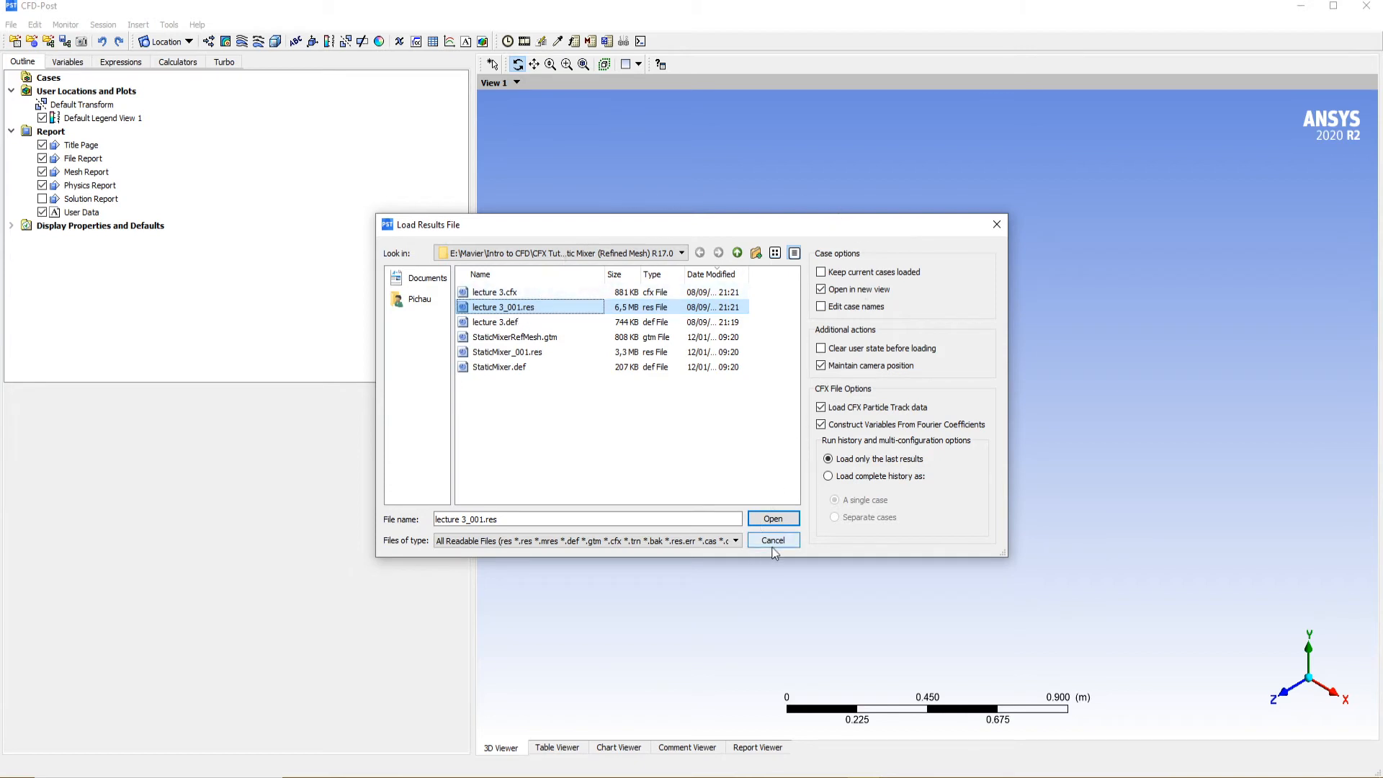
click(778, 524)
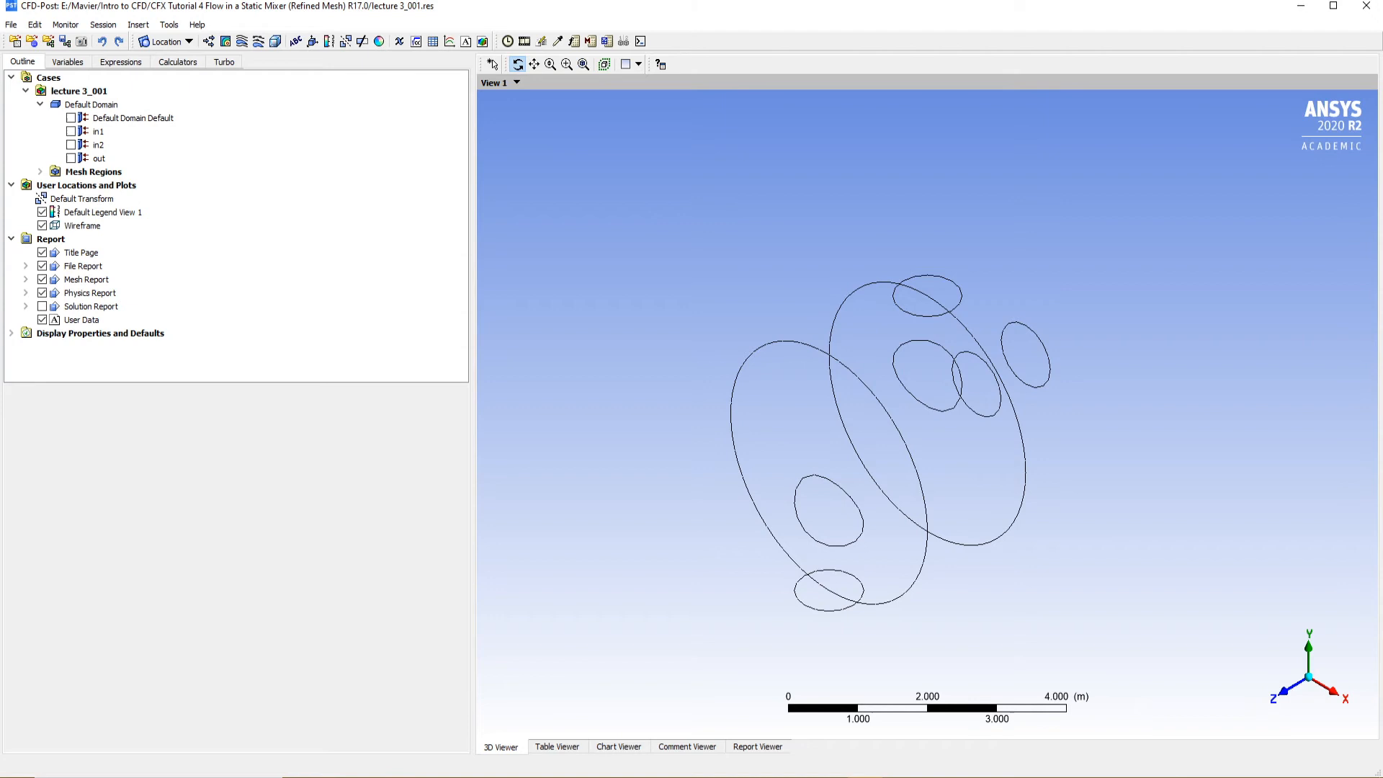
Set the wireframe's edge angle to 15 degrees and apply it
drag(1080, 344, 925, 428)
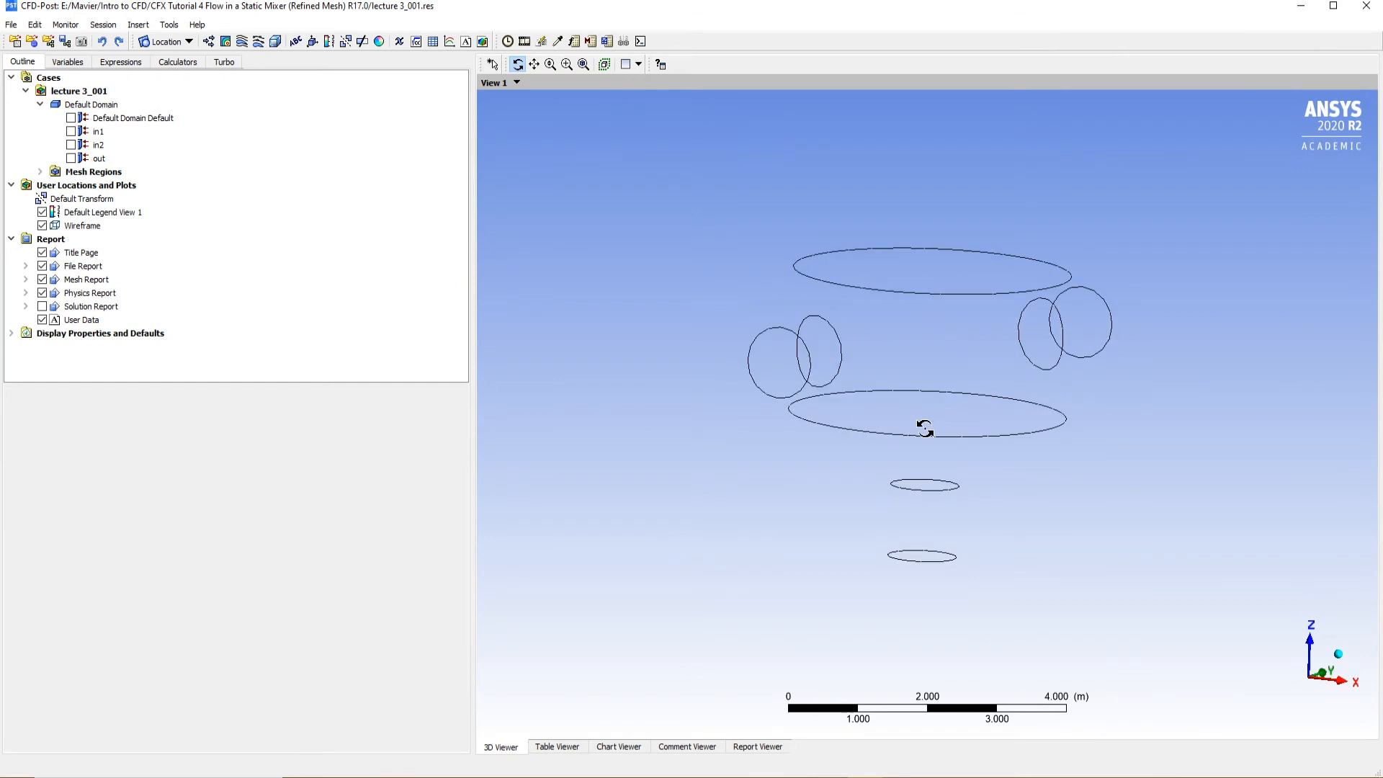
drag(972, 431, 455, 389)
double_click(81, 237)
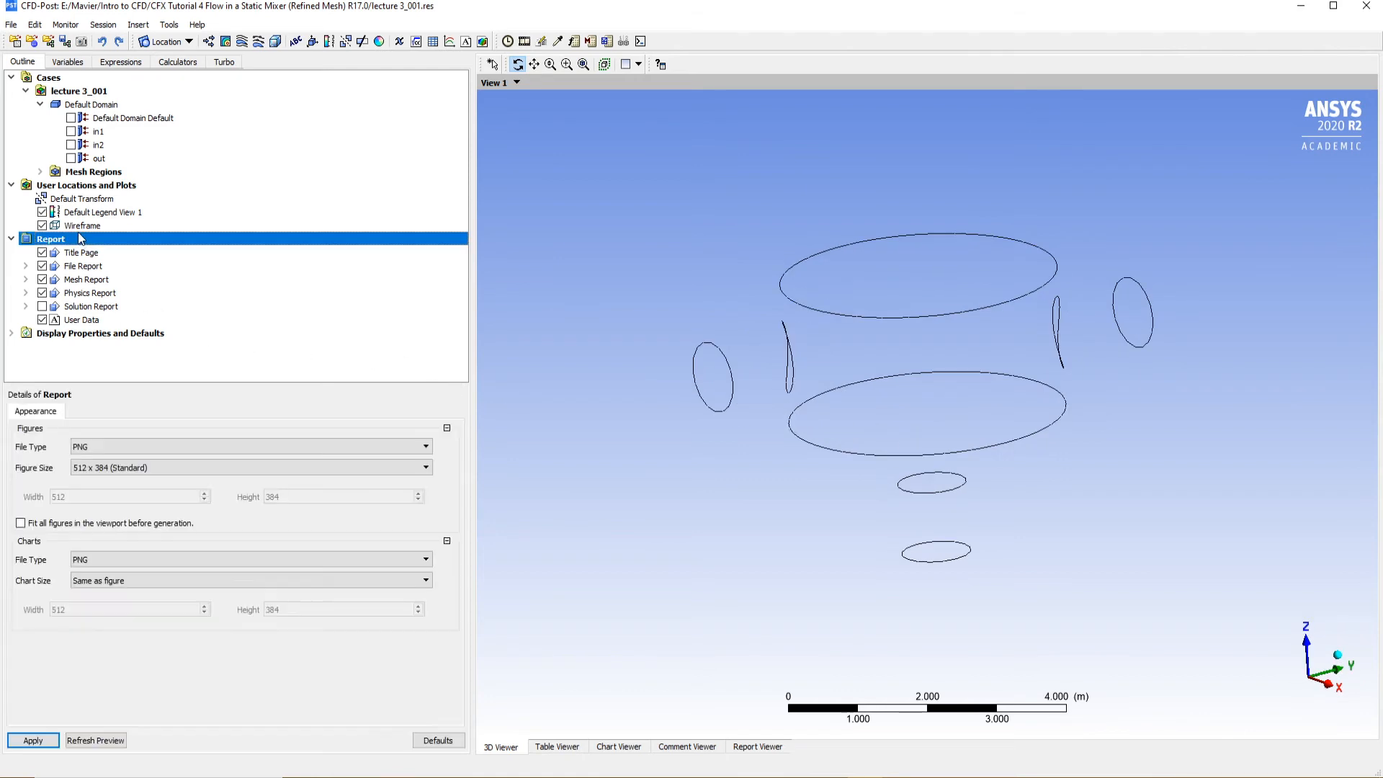
double_click(81, 226)
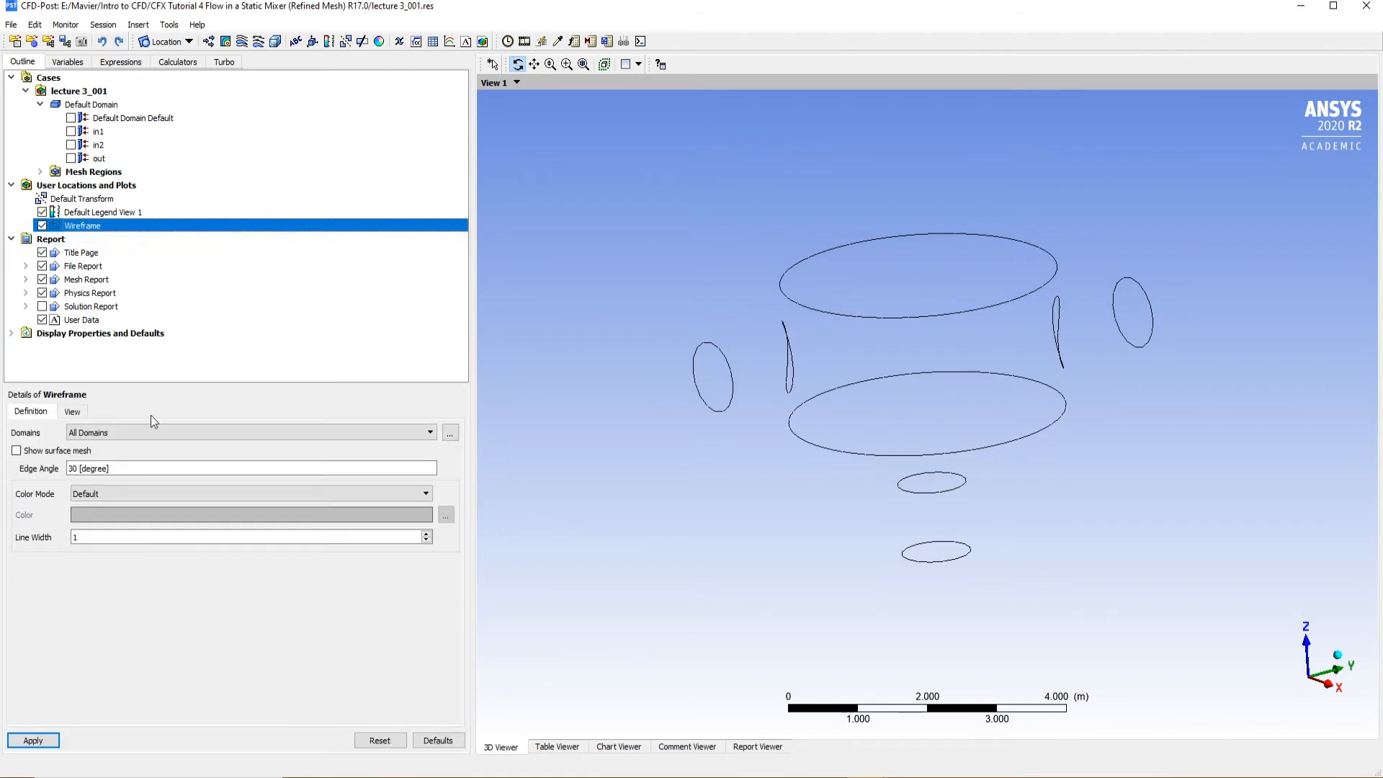
click(115, 468)
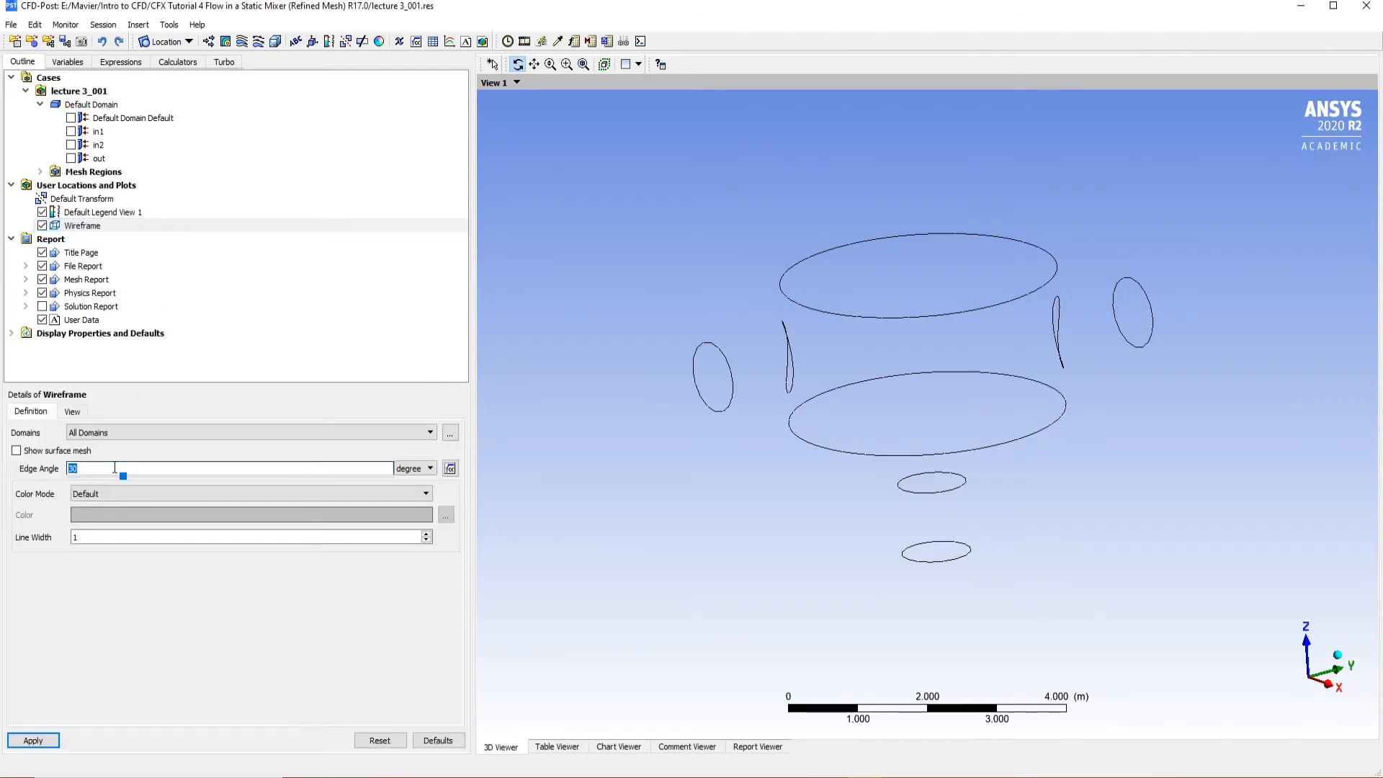
text(15)
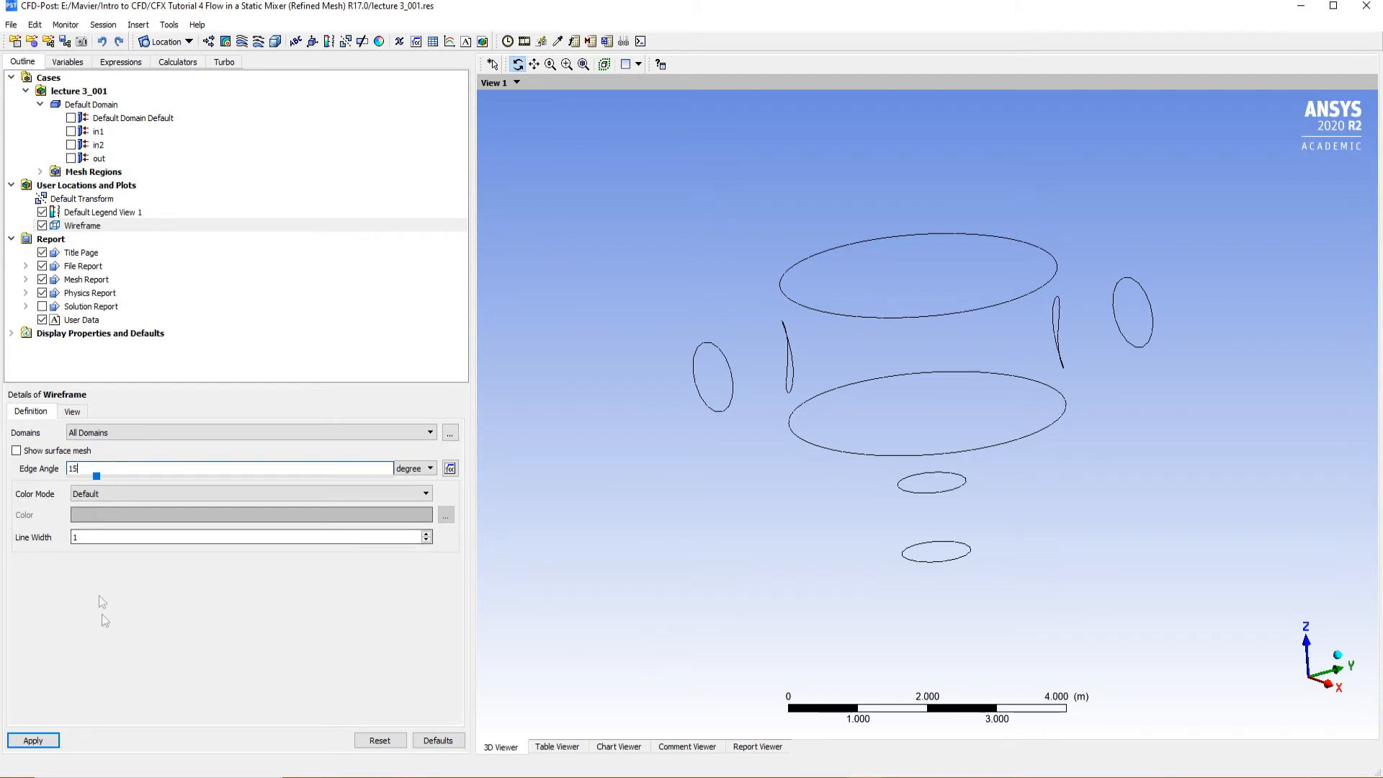
click(45, 742)
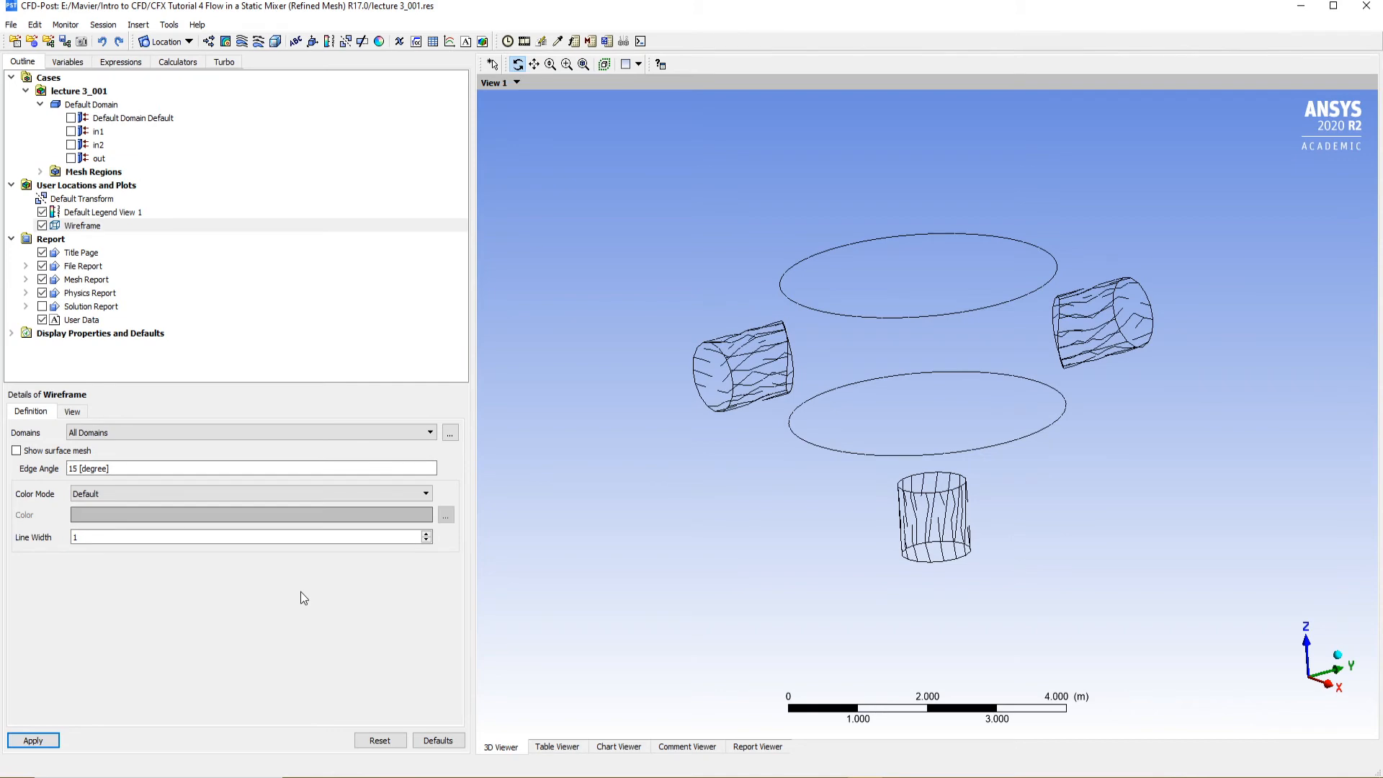
Set the wireframe's edge angle to 10 degrees, apply it and inspect the mixer from several sides
drag(978, 430, 781, 355)
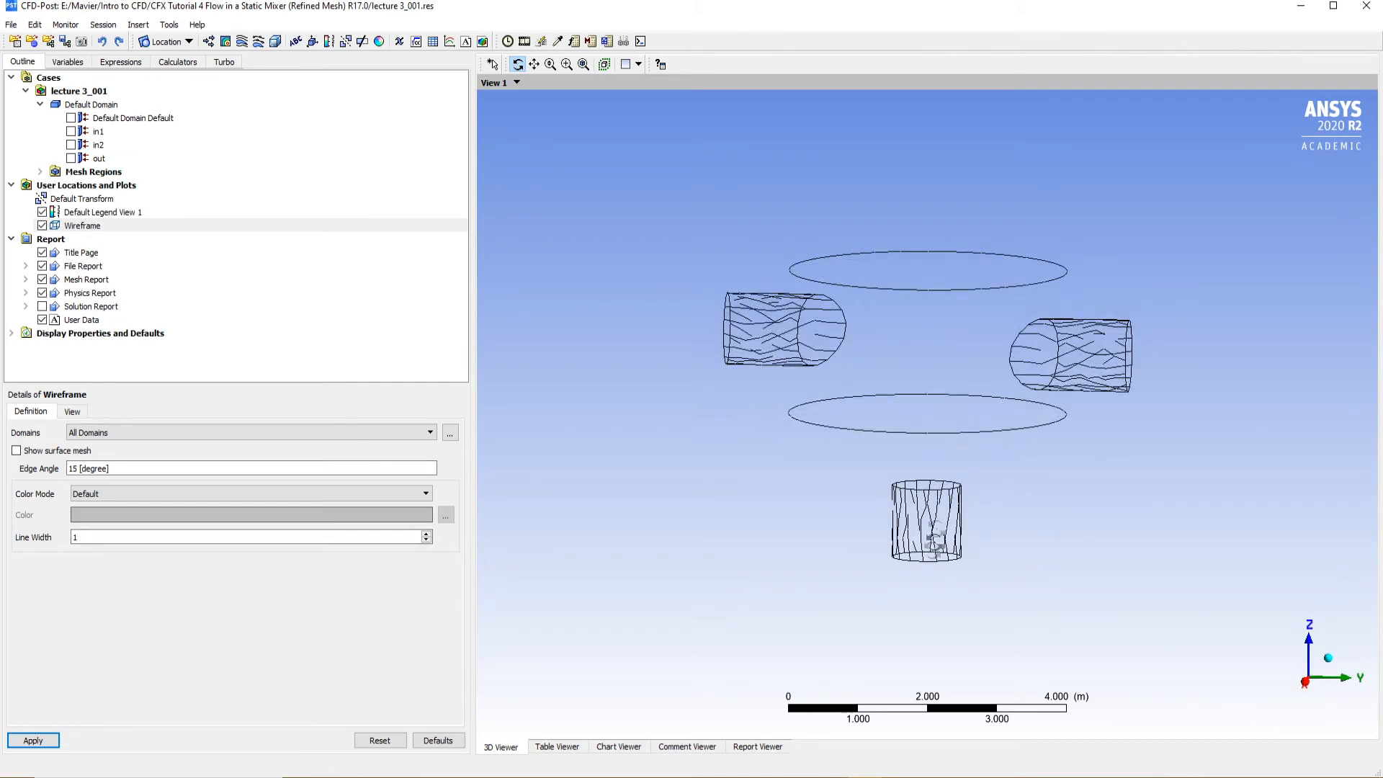
click(126, 469)
text(10)
click(32, 740)
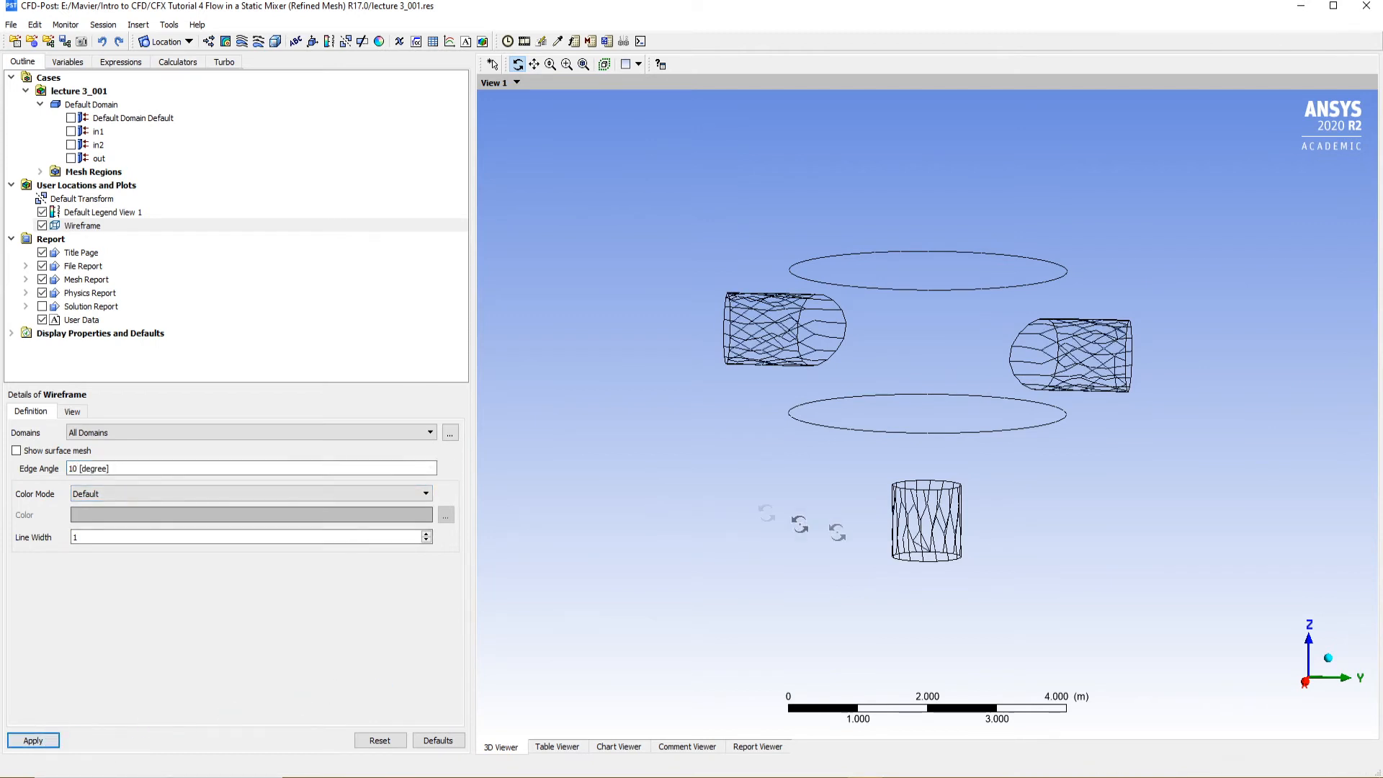
drag(920, 399, 994, 386)
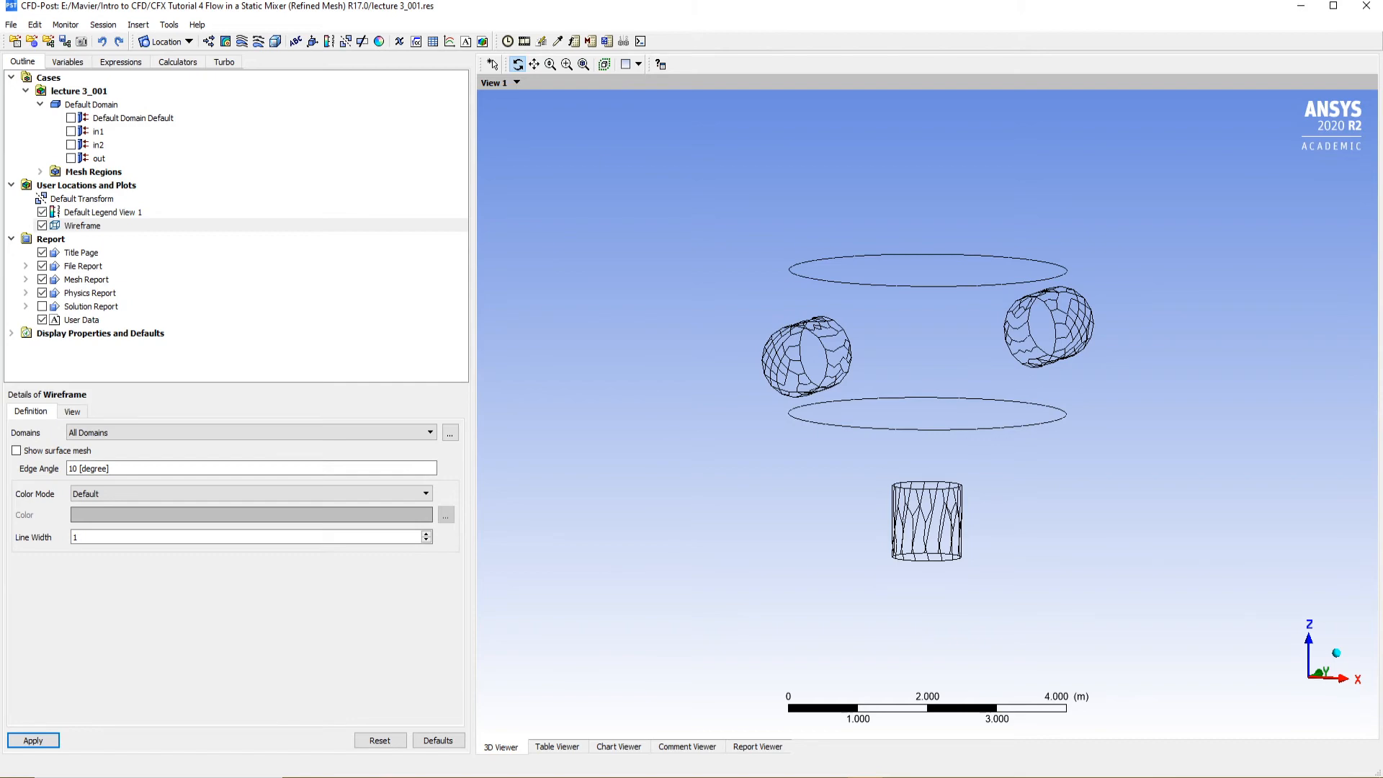
drag(857, 418, 789, 443)
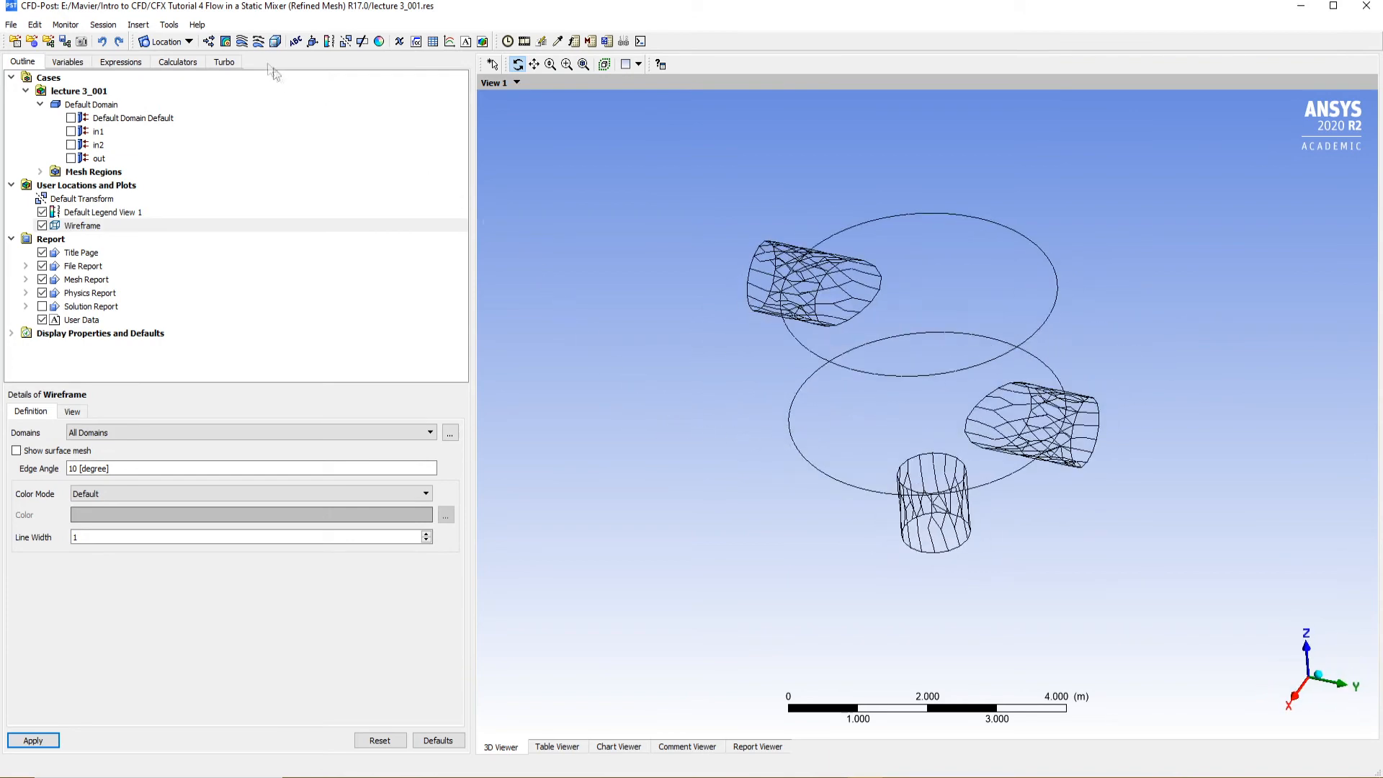
click(173, 41)
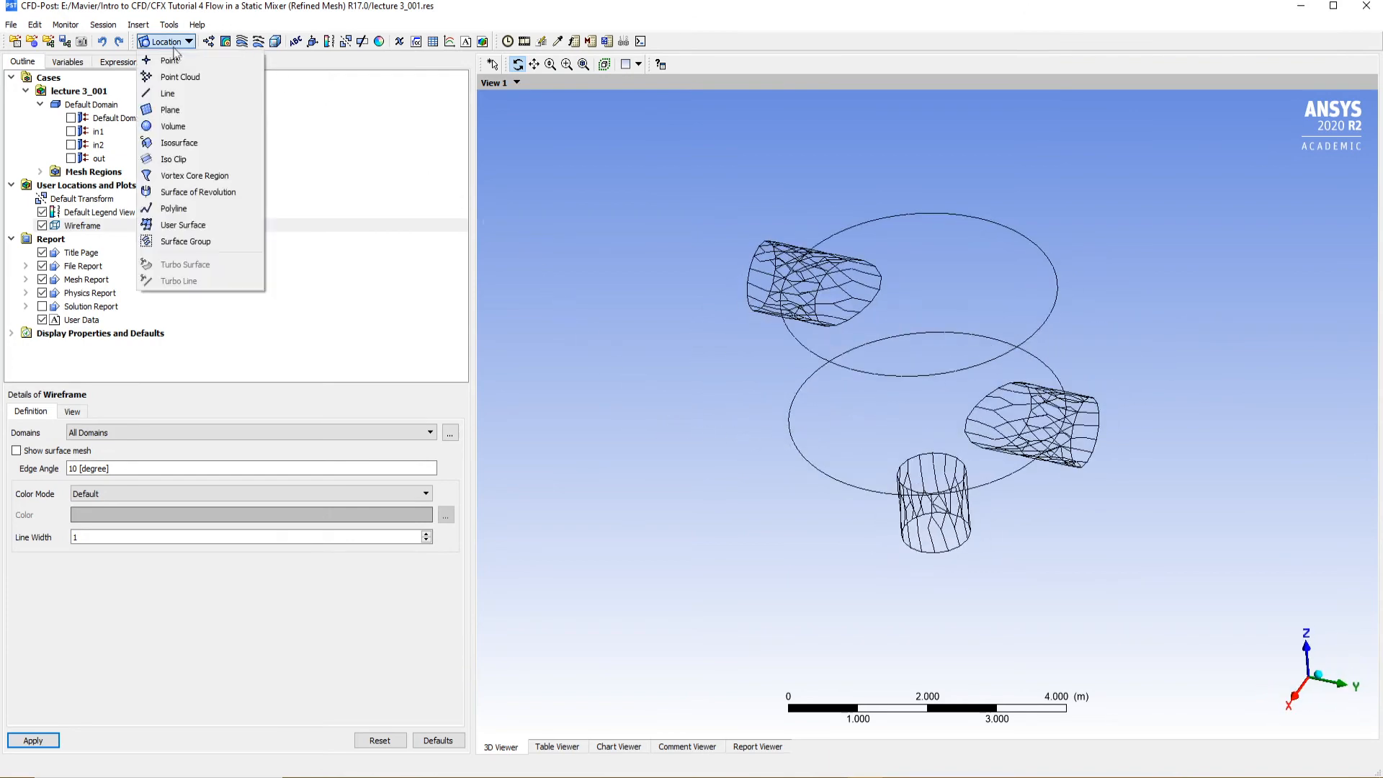
click(197, 119)
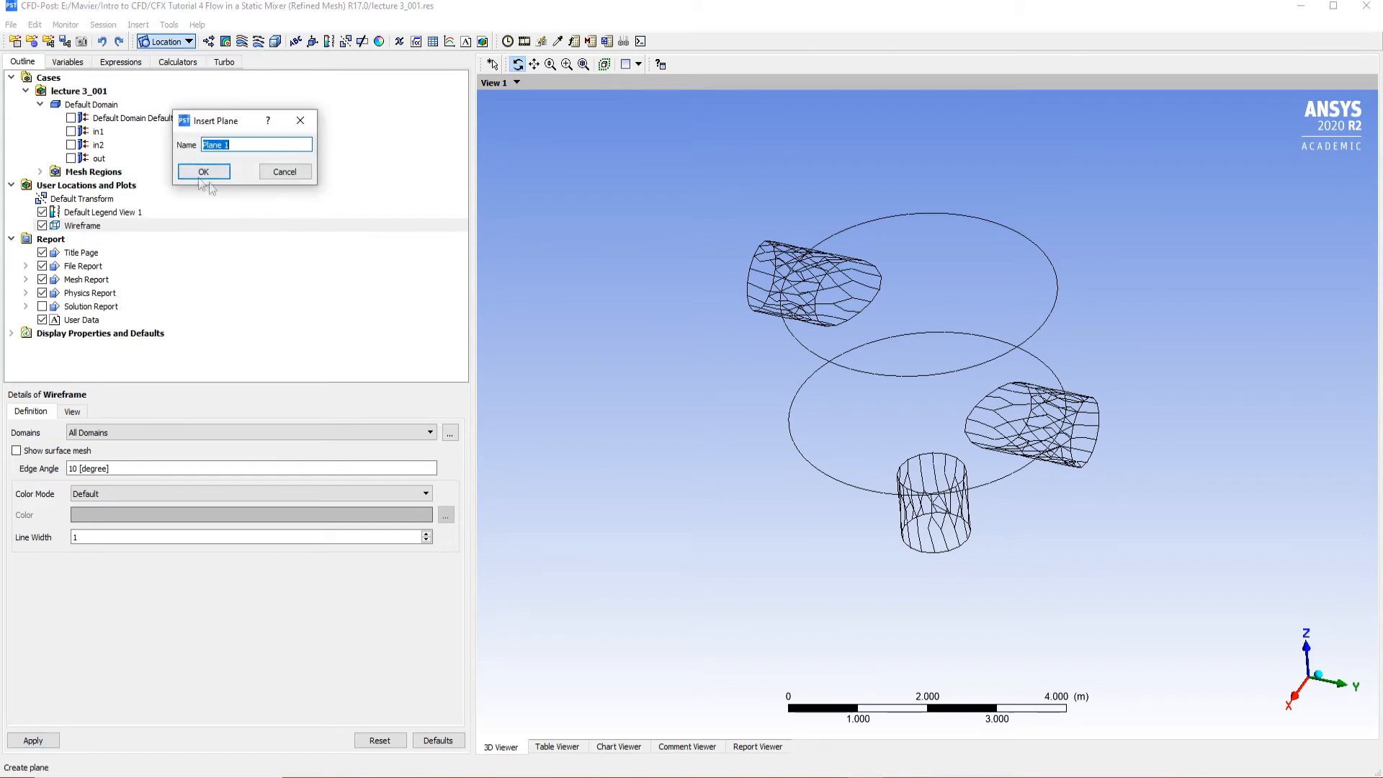
click(284, 171)
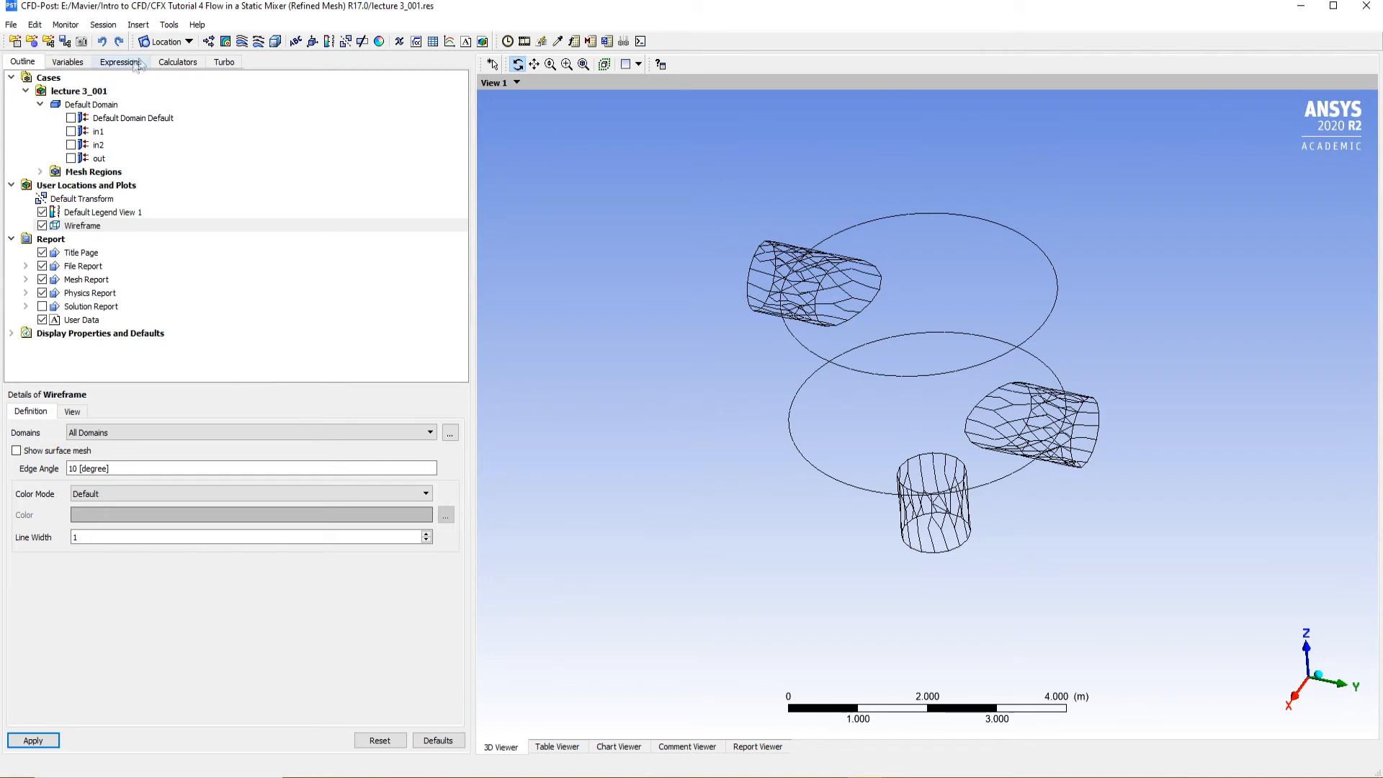
Insert Plane 1 as an XY plane slice at Z = 0 m through all domains
click(172, 43)
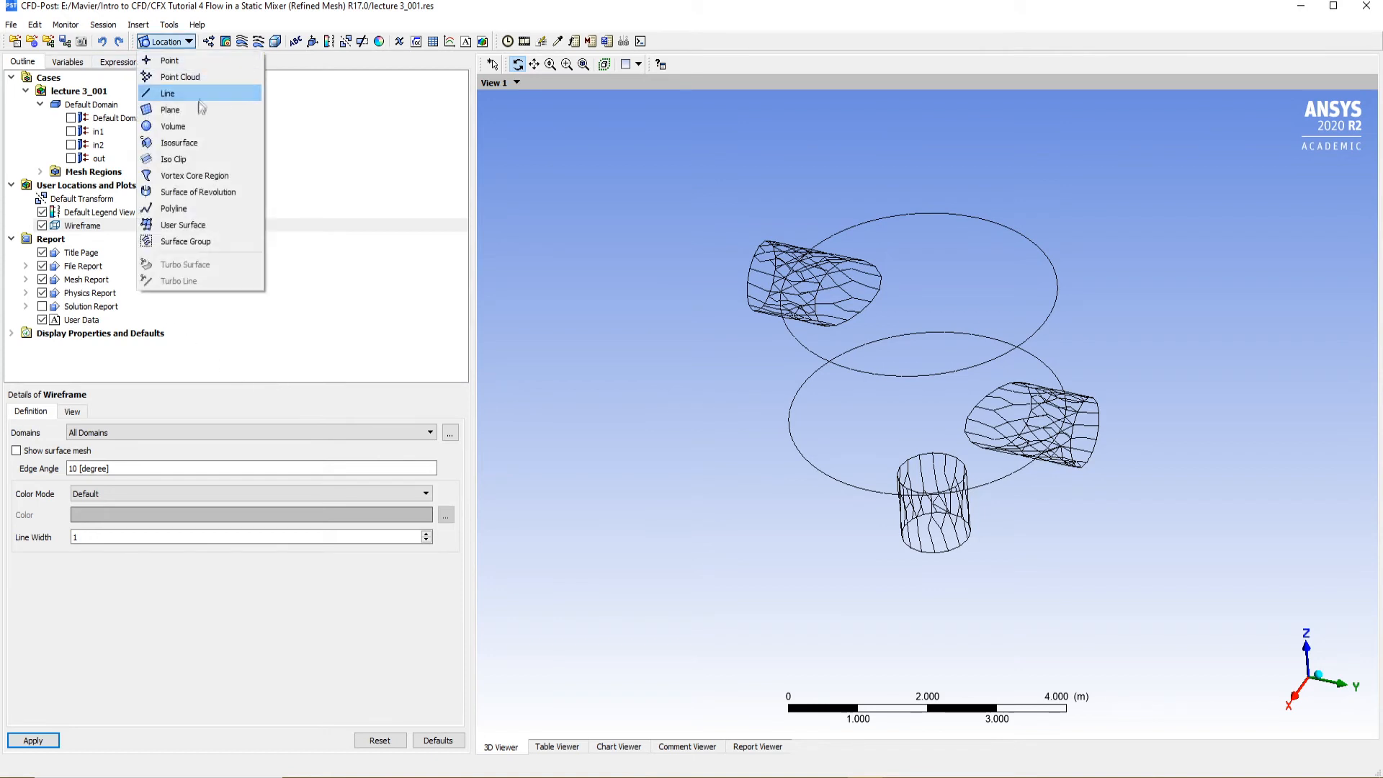
click(200, 108)
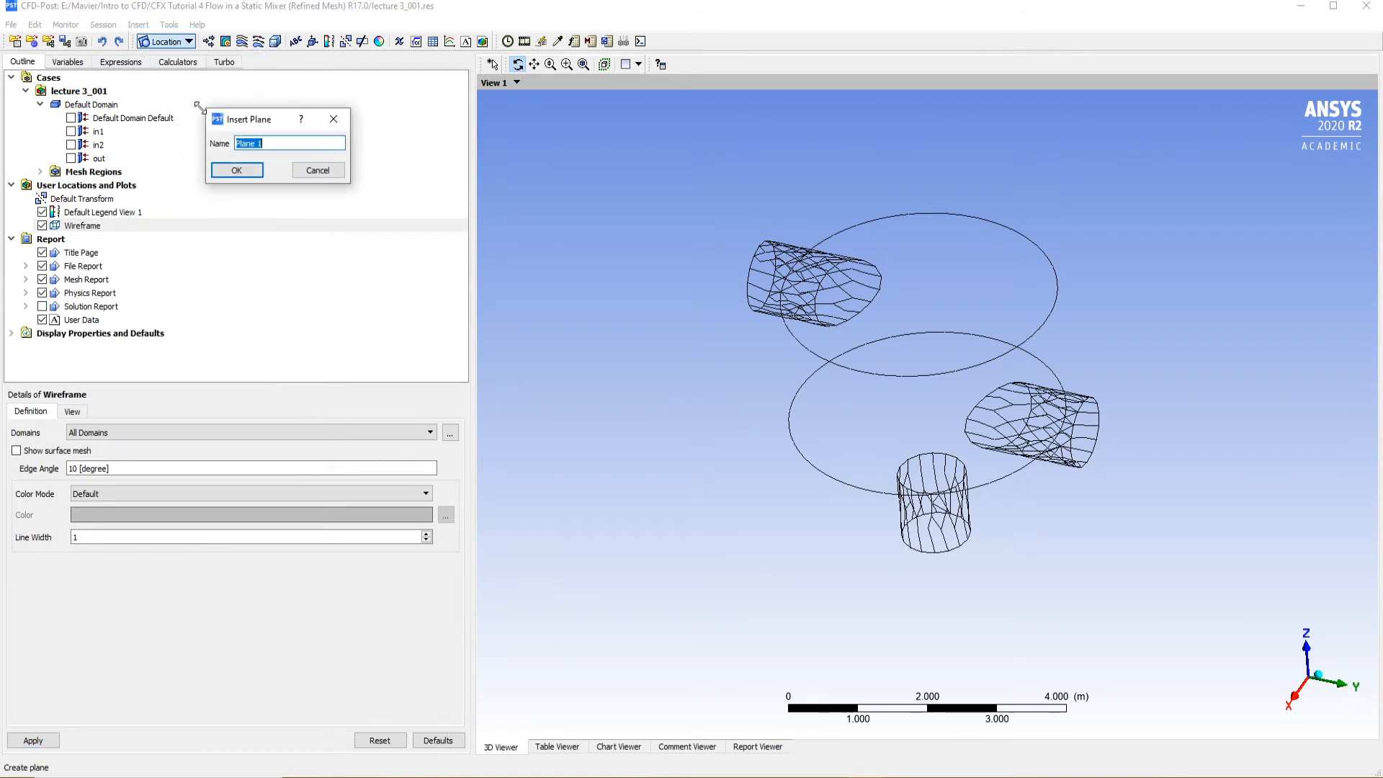
click(248, 175)
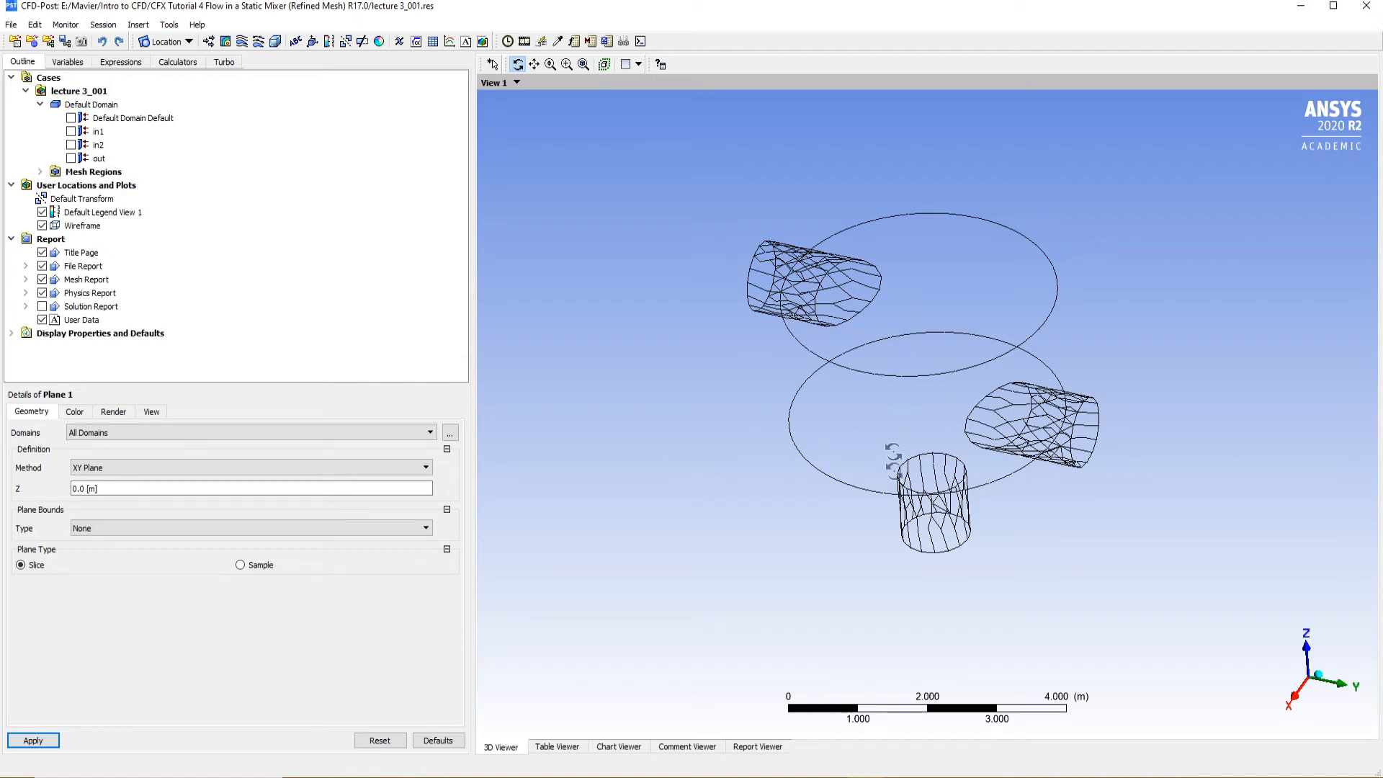
click(127, 490)
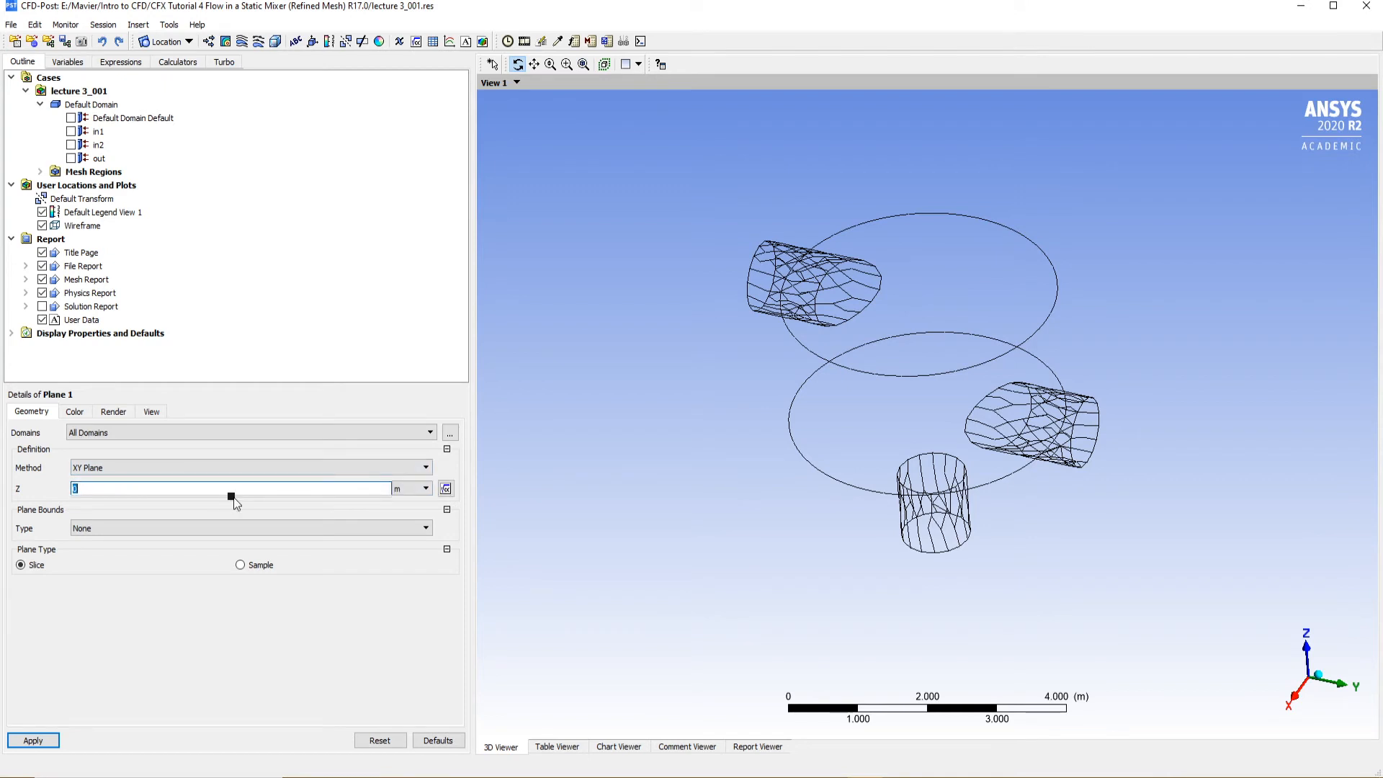
click(32, 740)
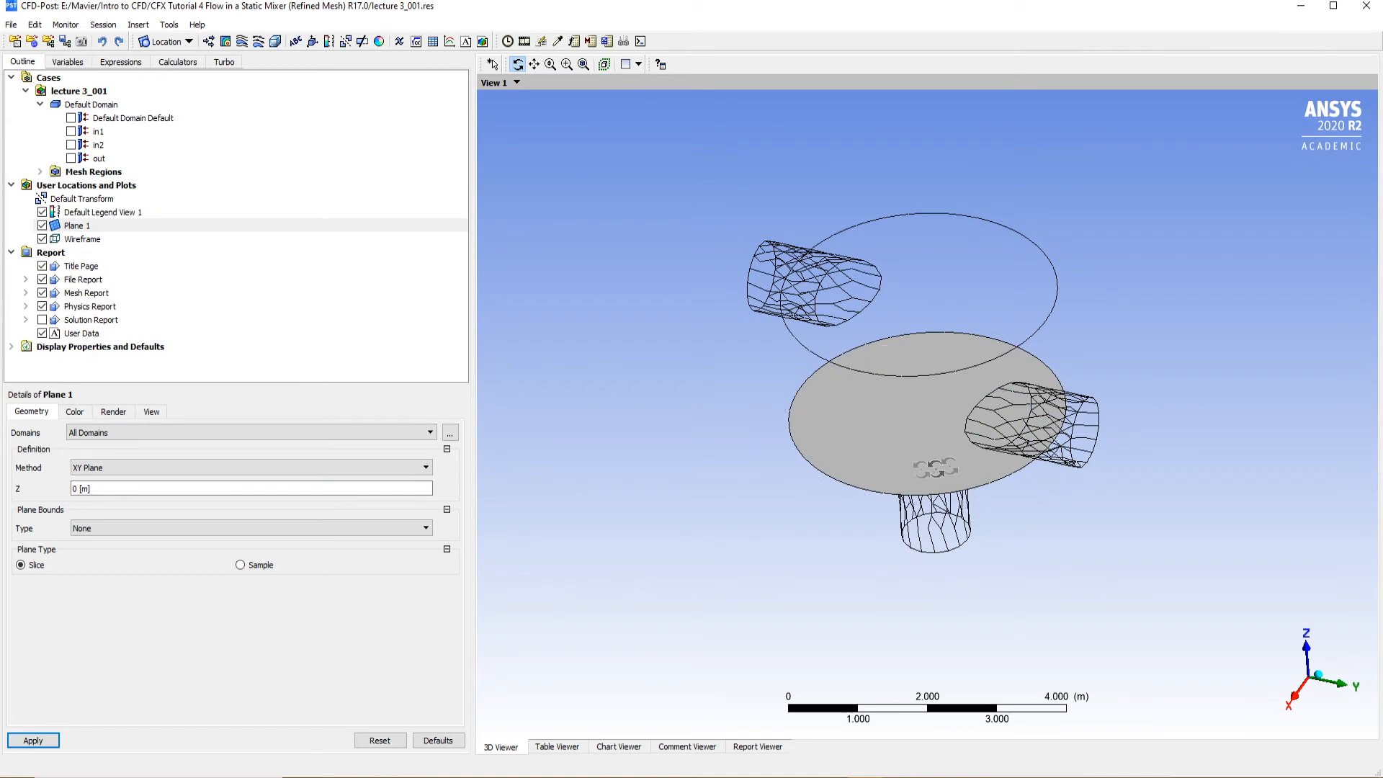
Move Plane 1 to Z = 1 m and check its position relative to the inlet pipes
drag(914, 455, 925, 381)
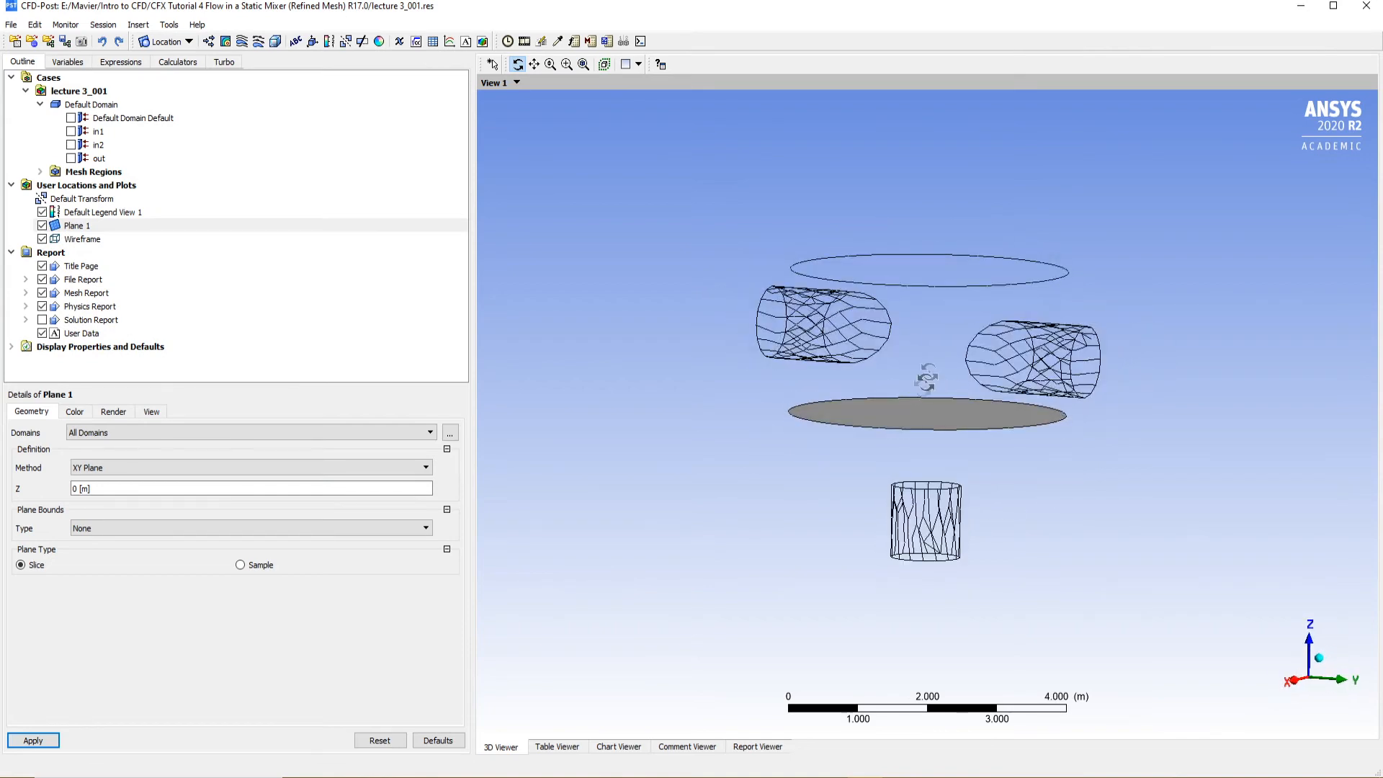
click(126, 489)
drag(232, 500, 388, 499)
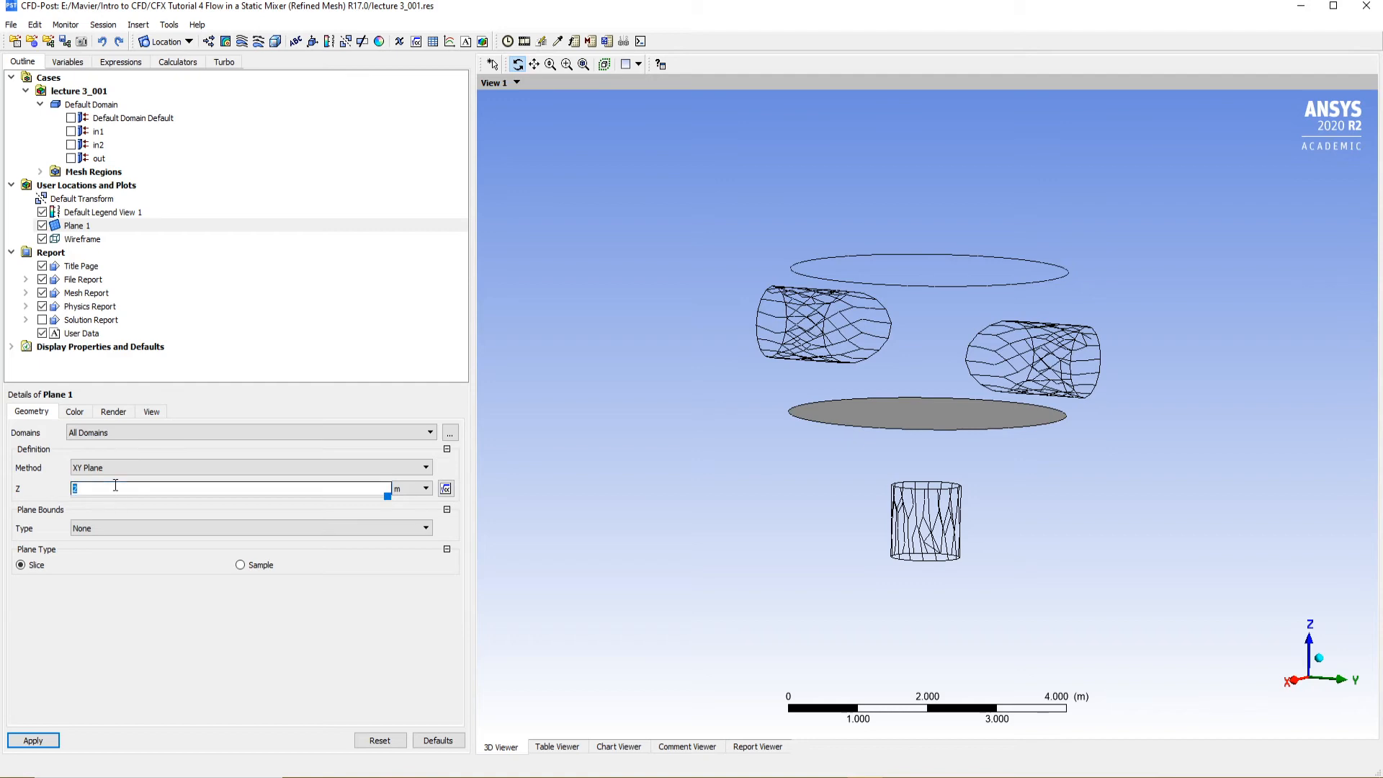
text(1 [m)
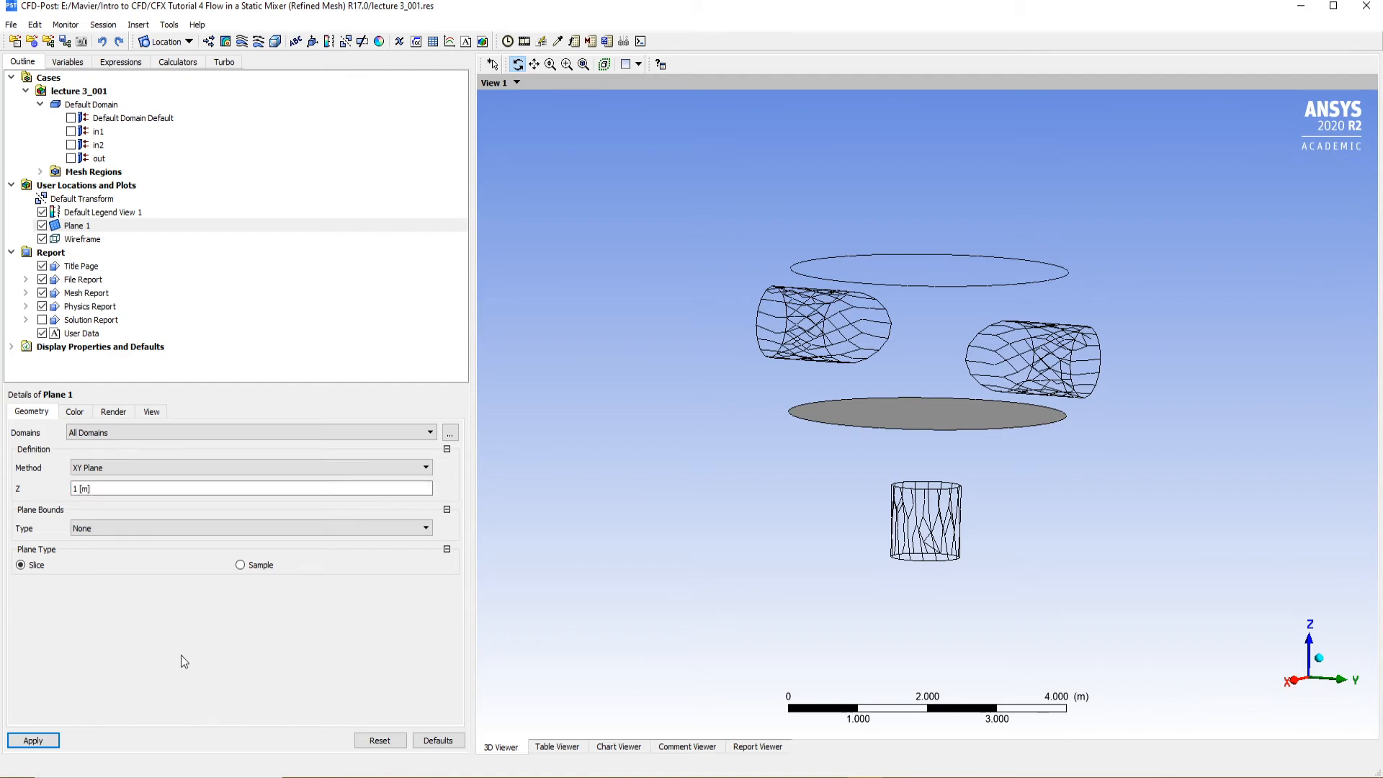
click(33, 741)
drag(916, 383, 848, 327)
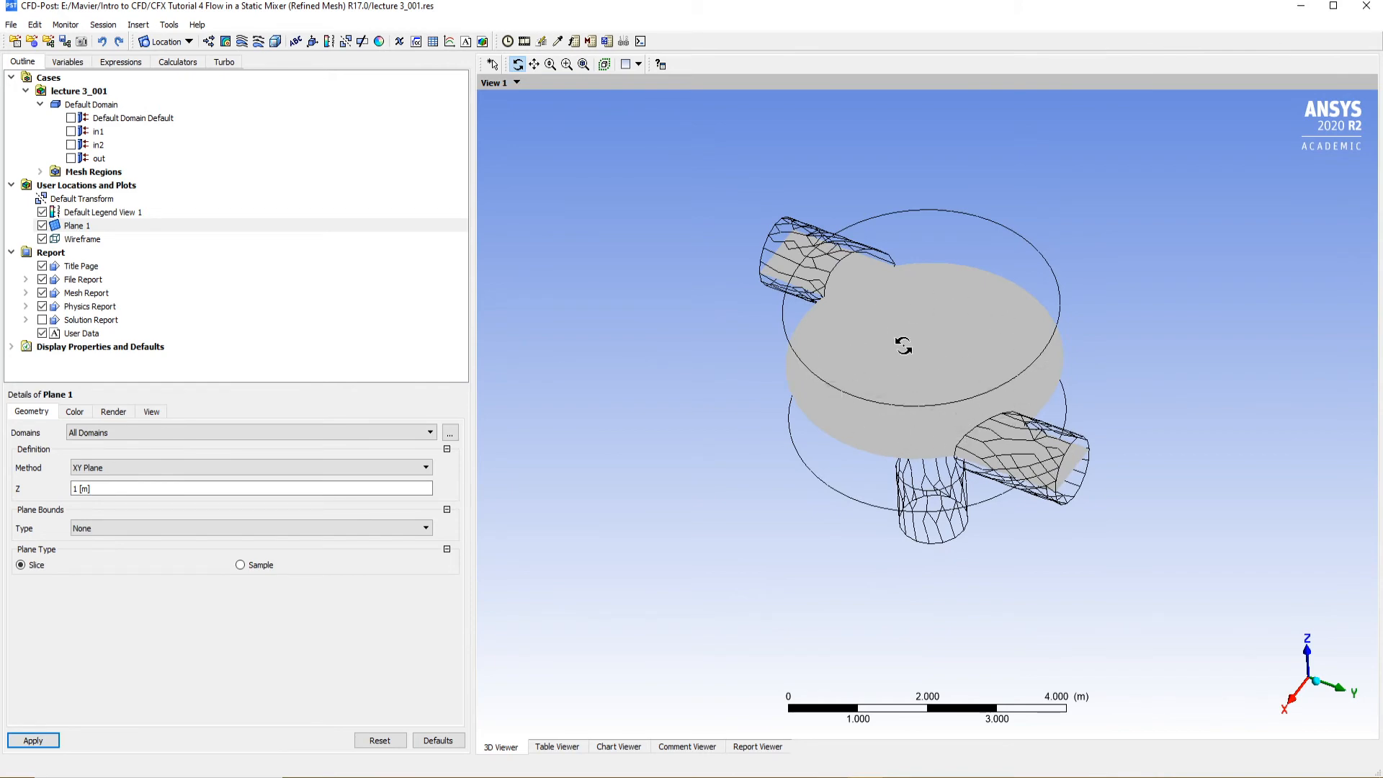
drag(879, 340, 1035, 353)
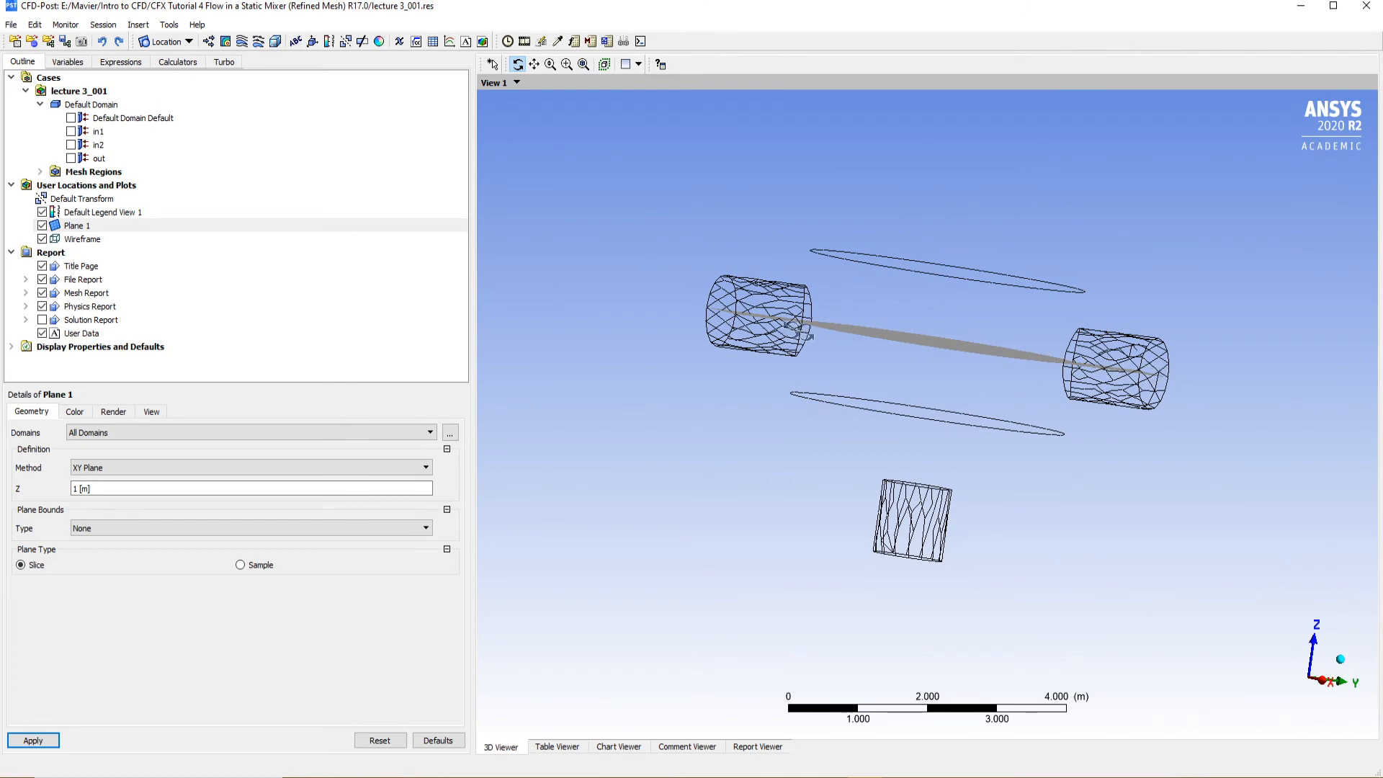
drag(944, 353, 867, 405)
Set the isometric Z-up view, show Plane 1 as mesh lines without faces, and view the mesh from +Z
right_click(1233, 308)
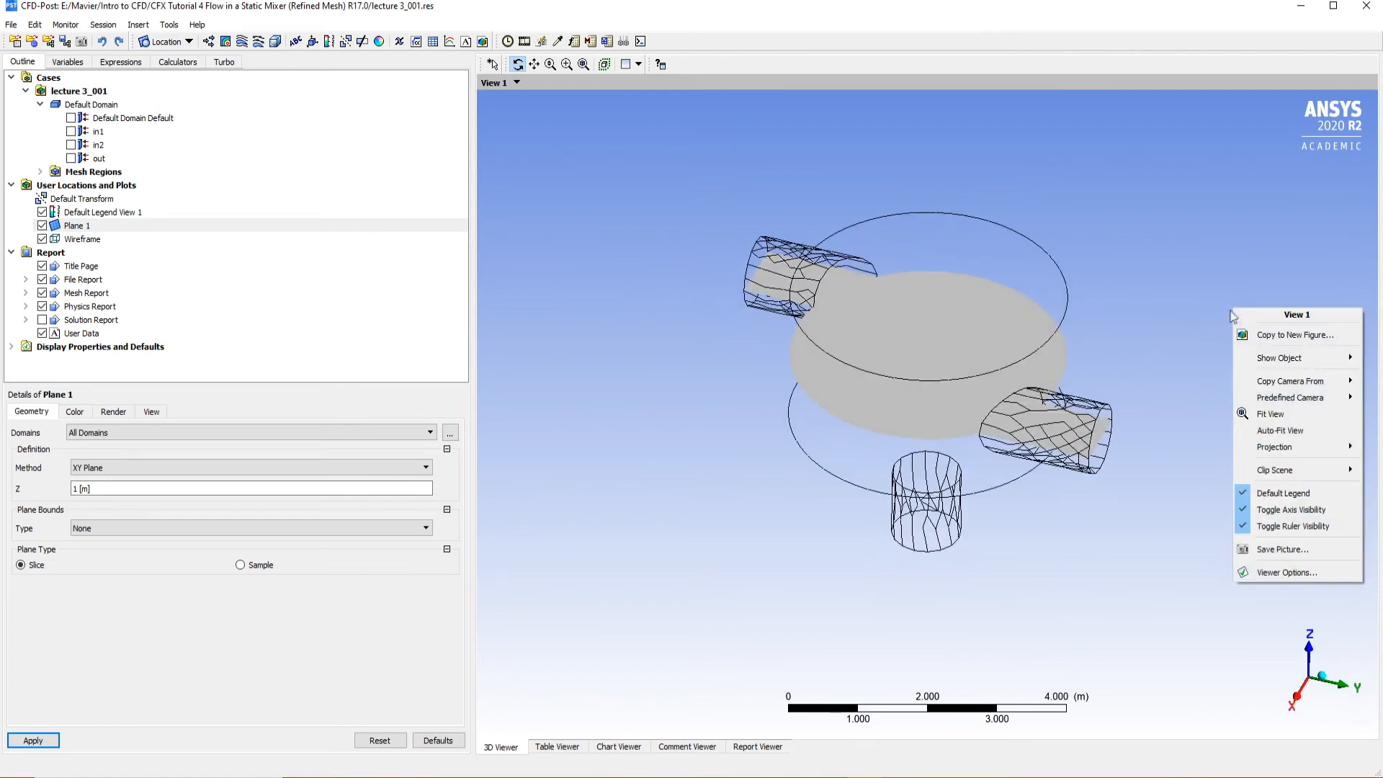
mouse_move(1260, 394)
right_click(1213, 258)
mouse_move(1265, 353)
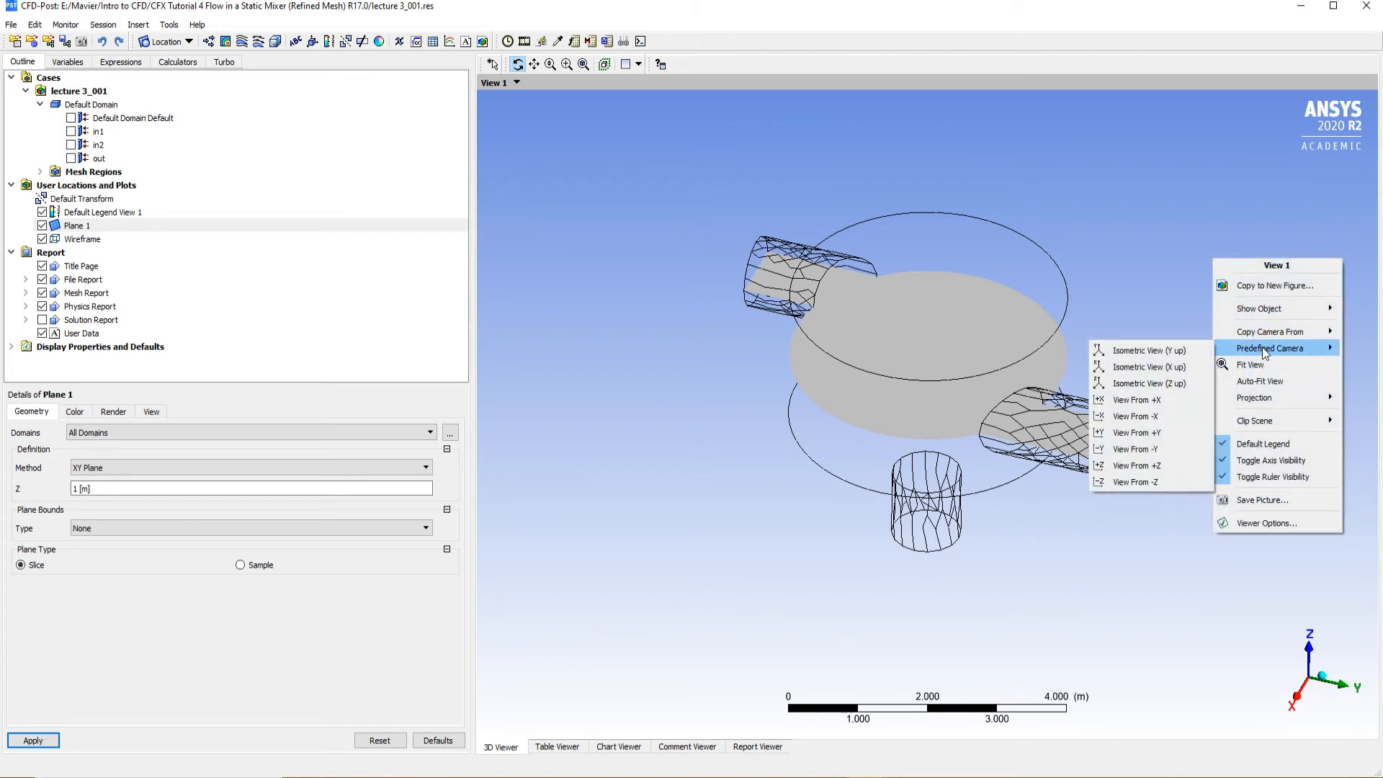
click(1159, 383)
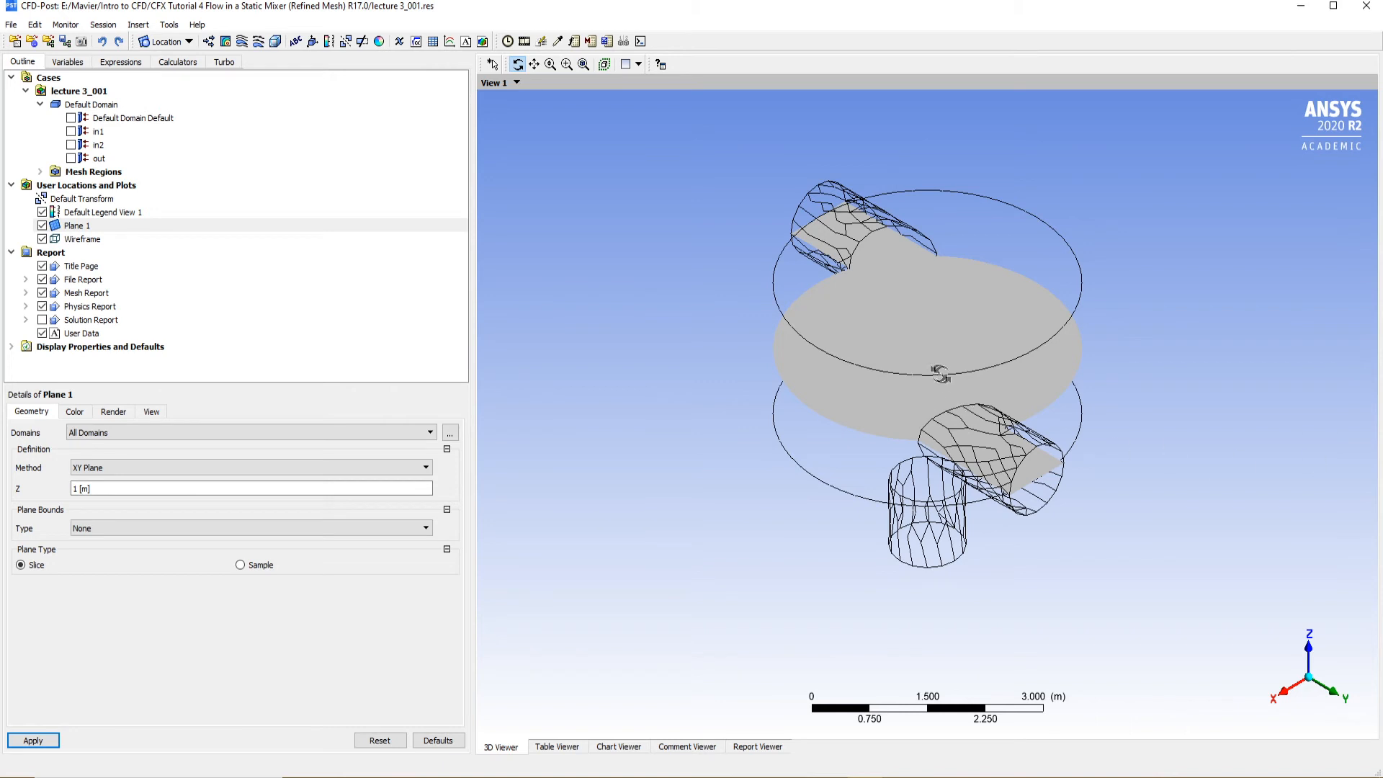
click(115, 416)
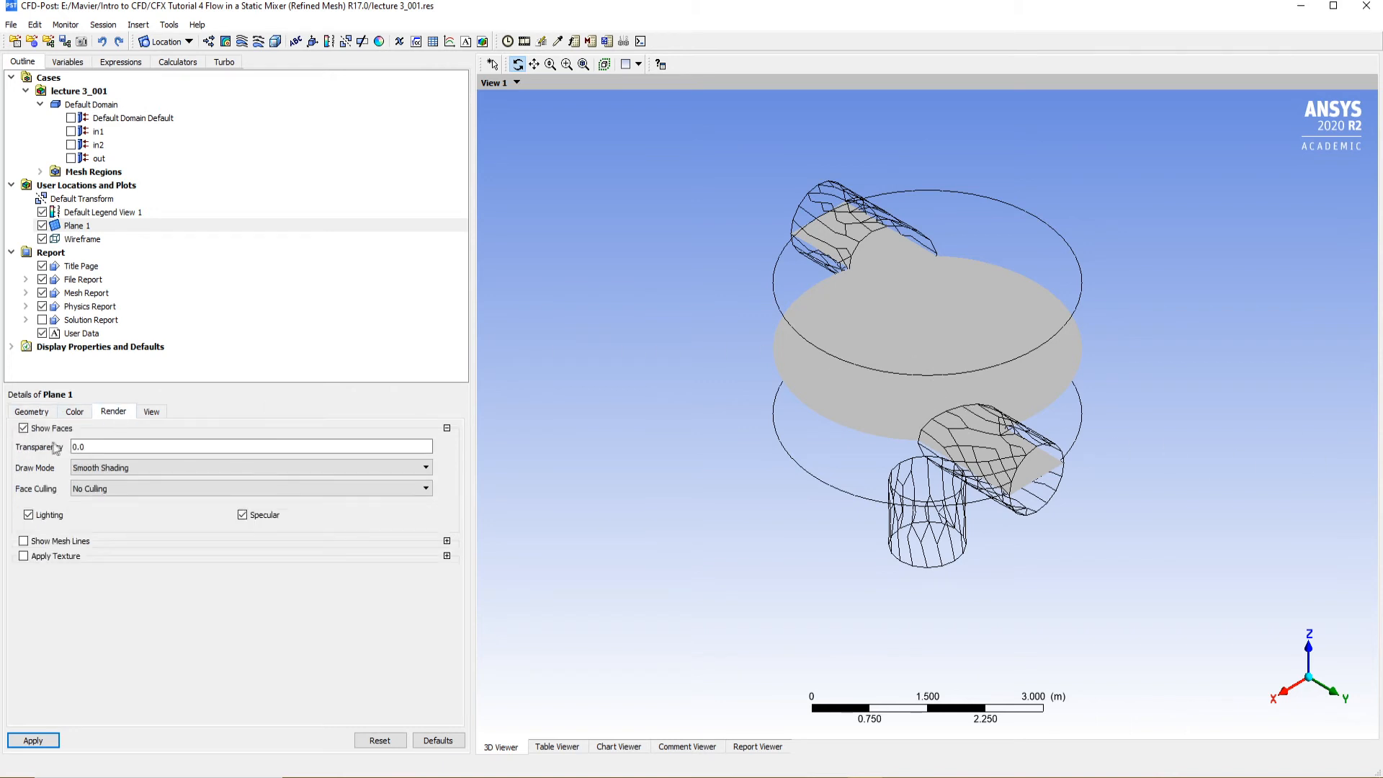
click(24, 429)
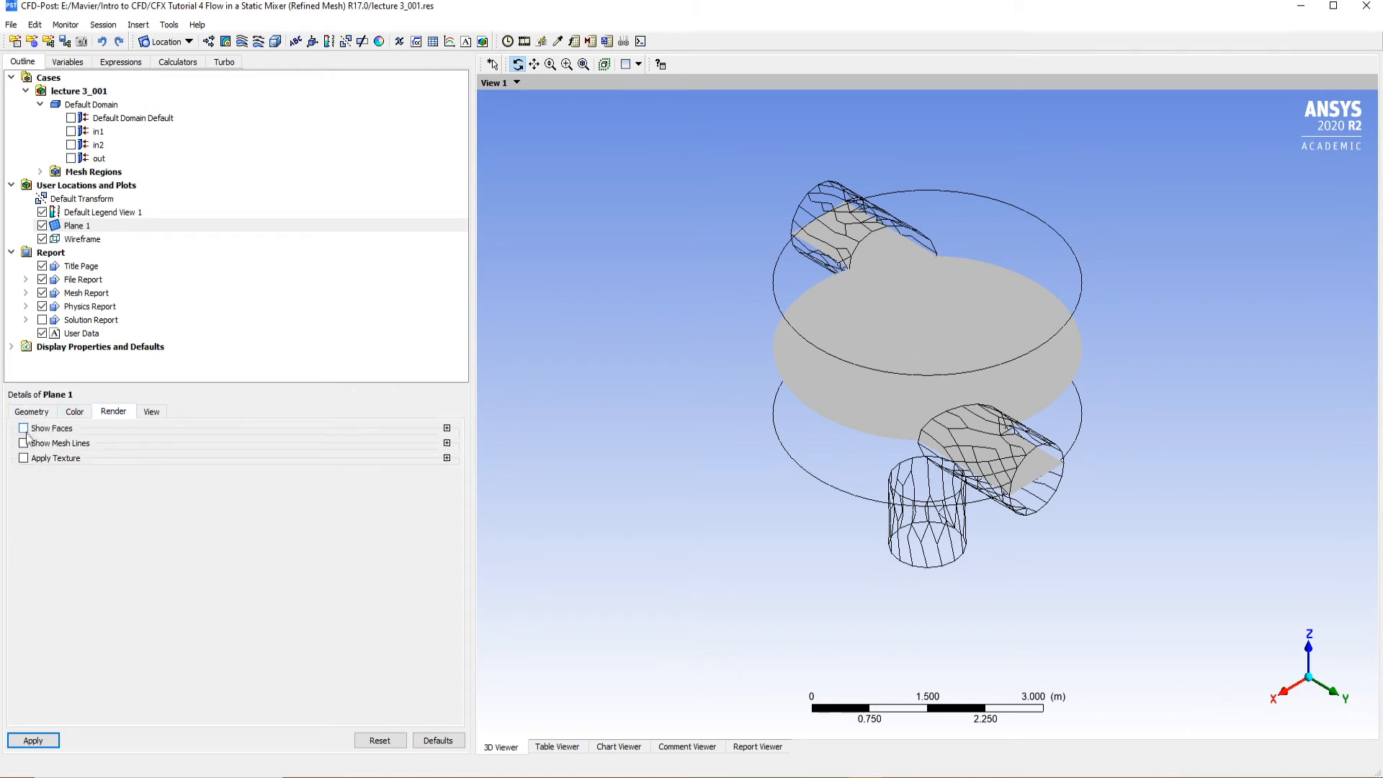
click(24, 443)
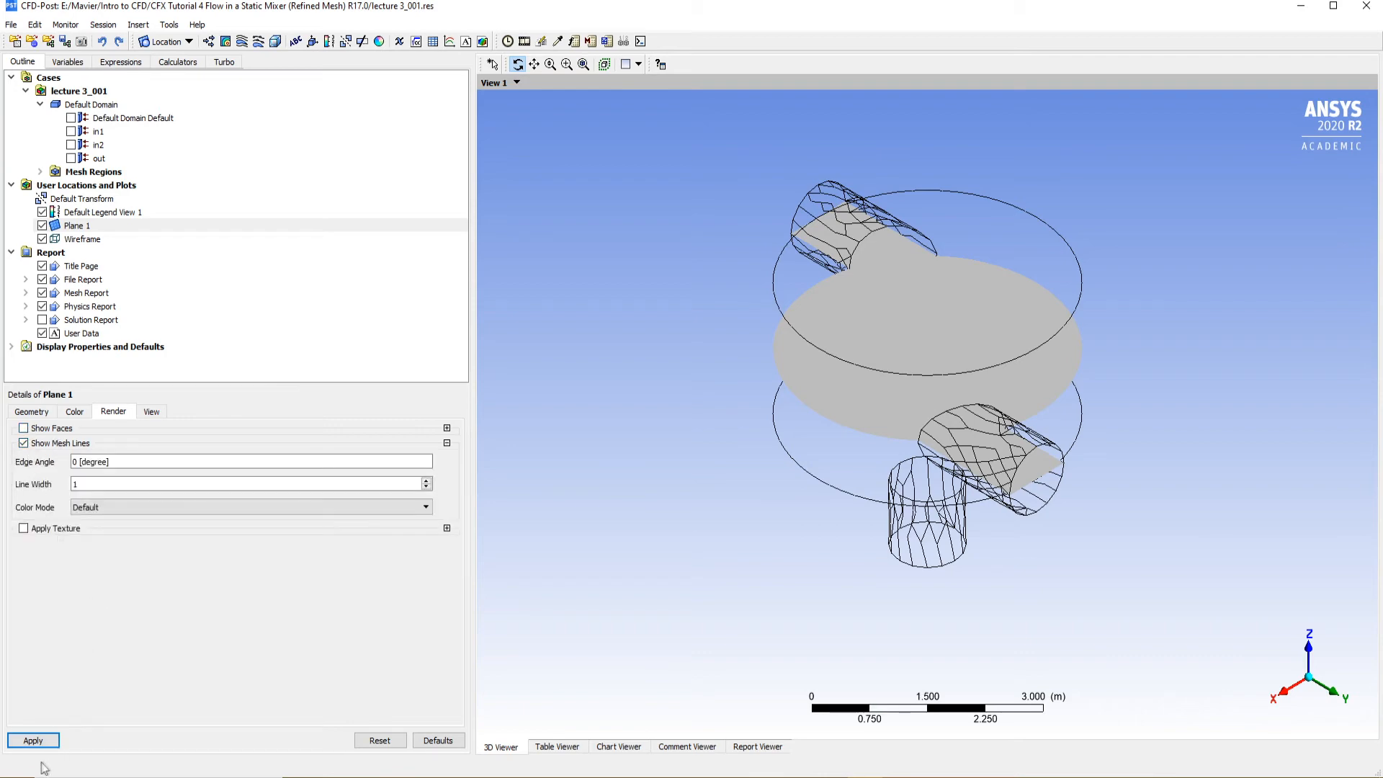
click(33, 740)
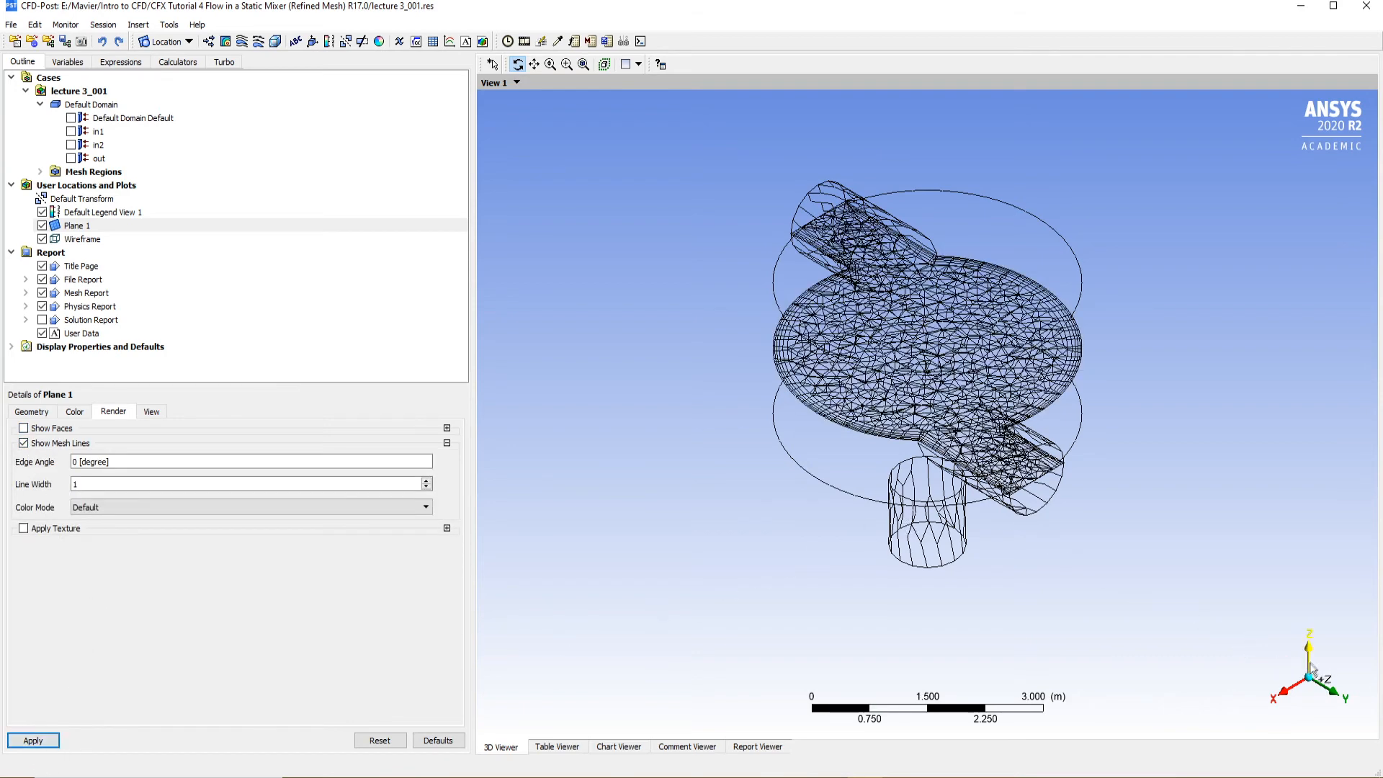
click(1308, 658)
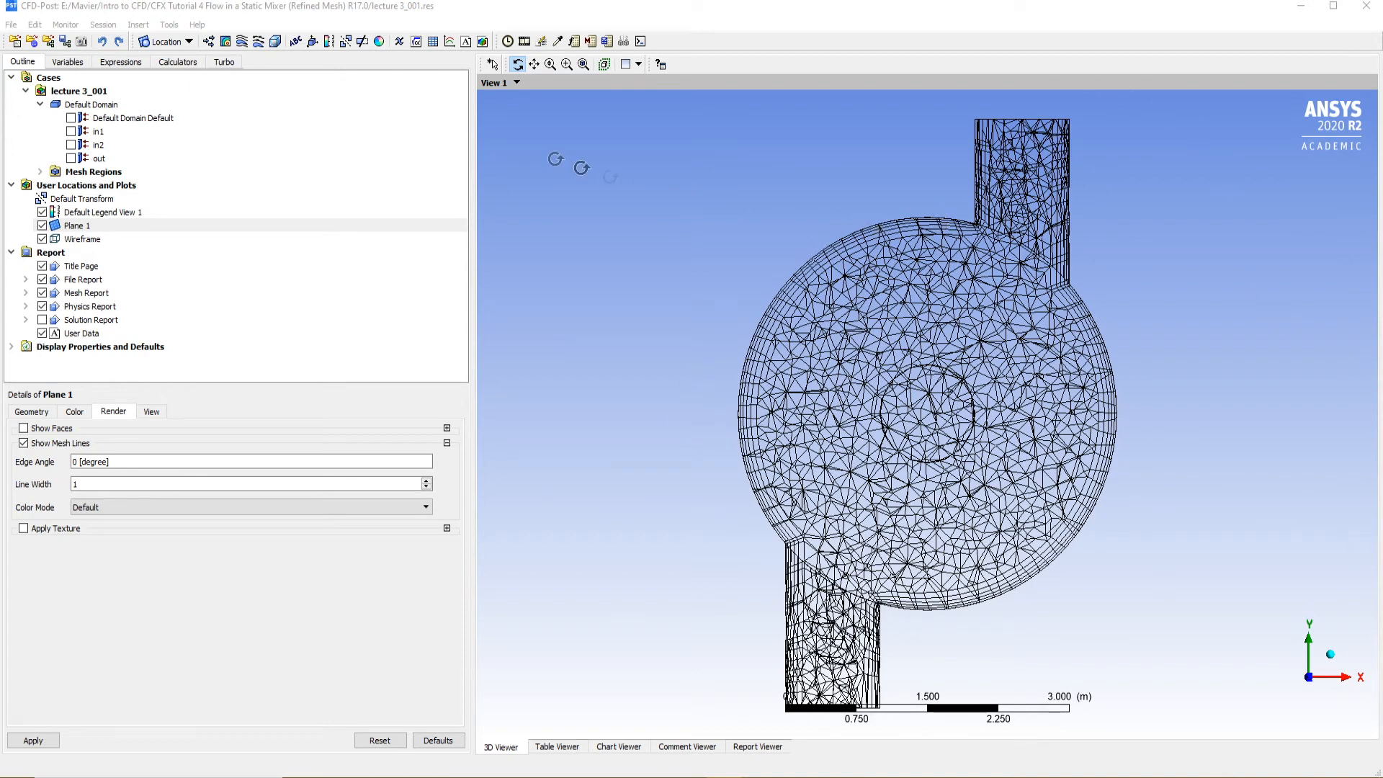
click(81, 41)
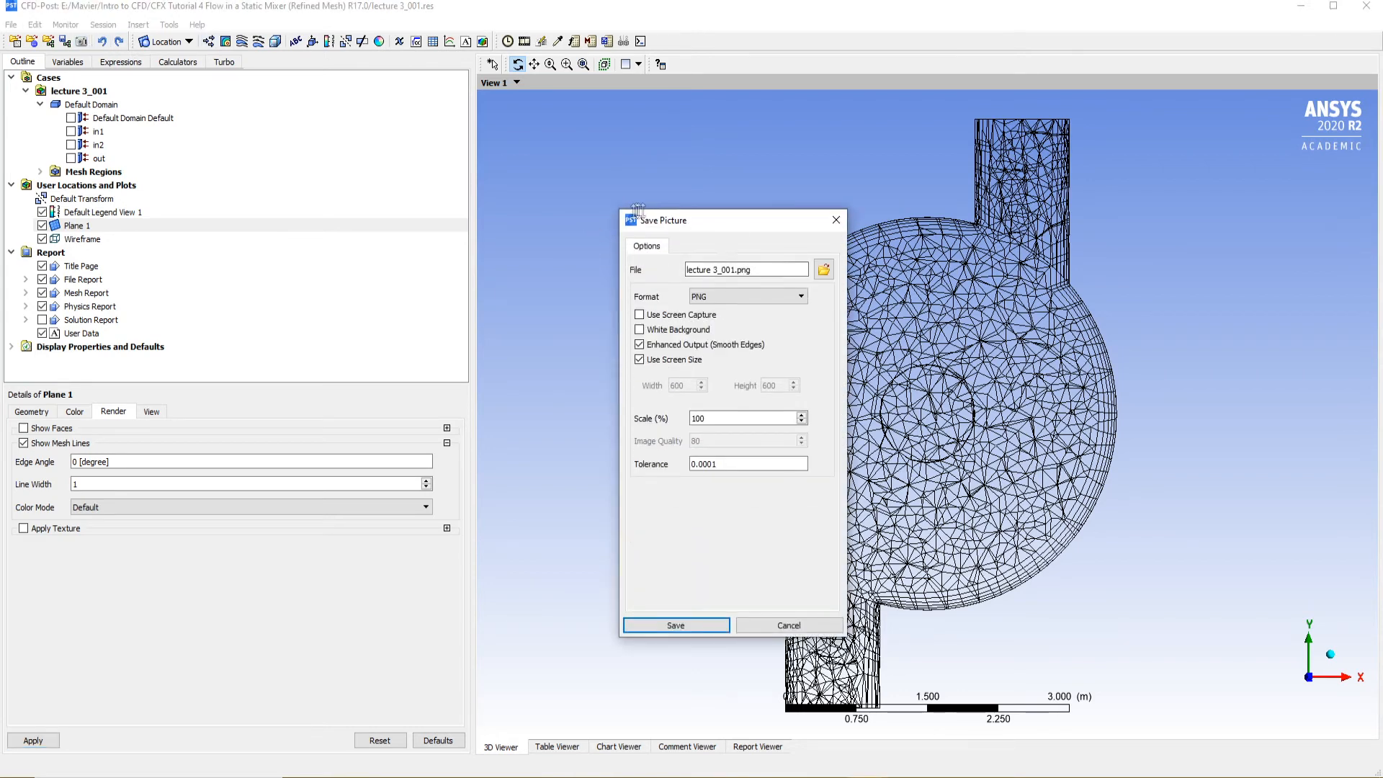
drag(705, 224, 445, 186)
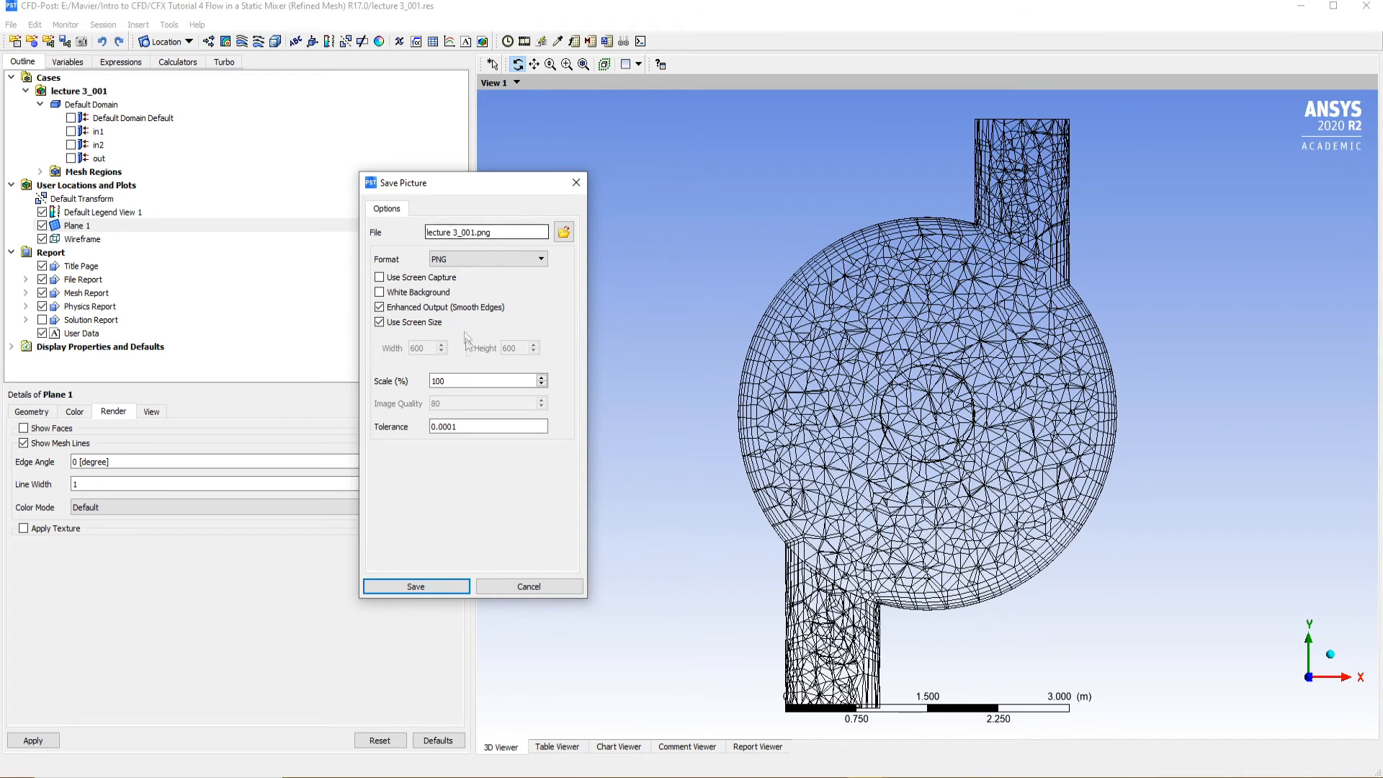
double_click(439, 382)
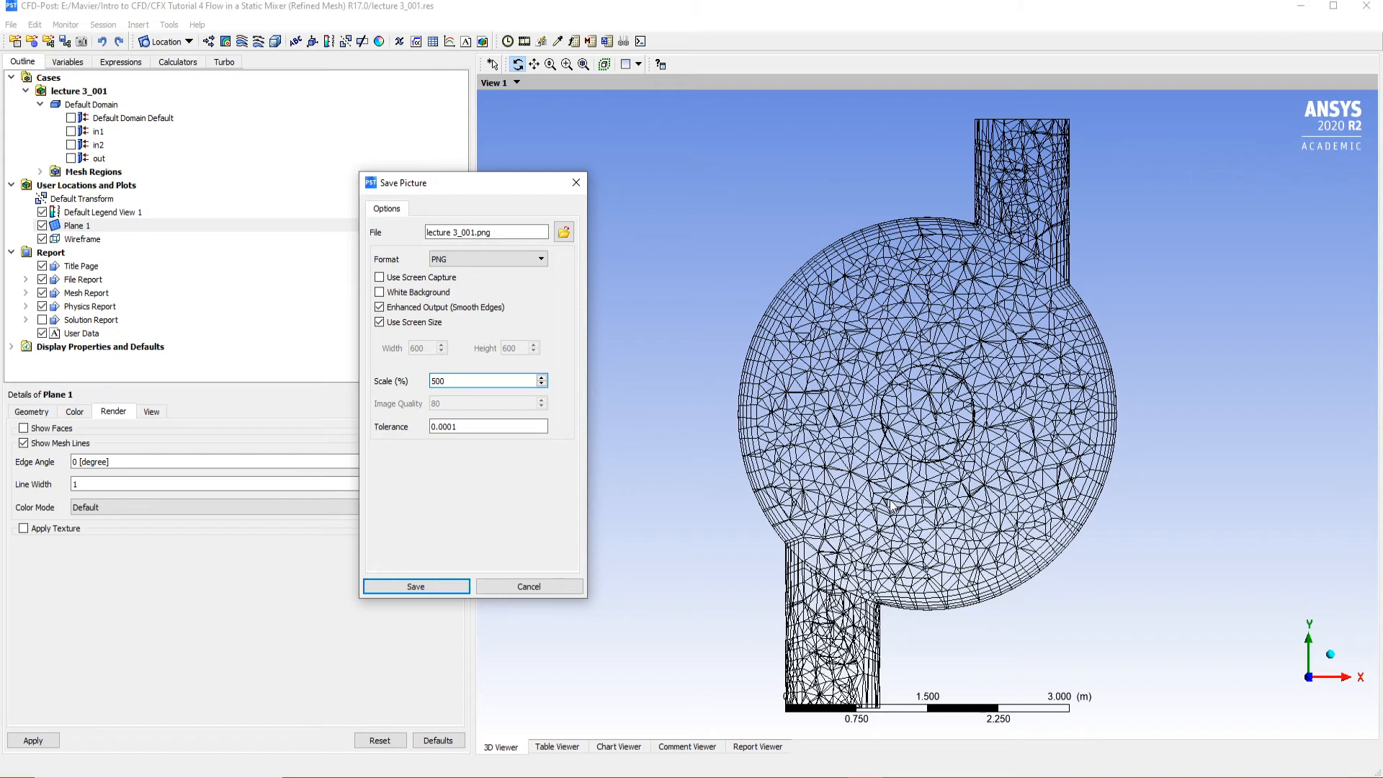
click(562, 586)
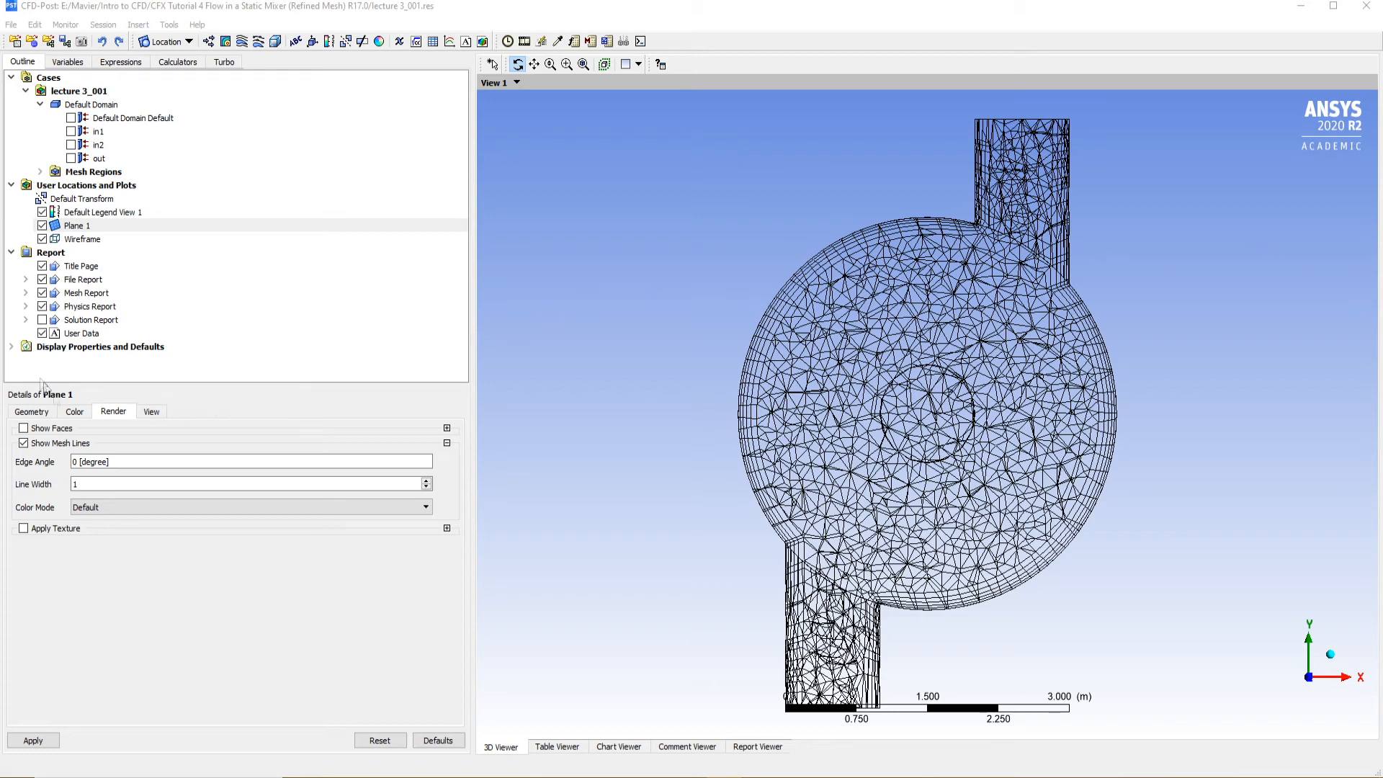
Render Plane 1 with faces instead of mesh lines and color it by the Temperature variable
click(23, 443)
click(24, 428)
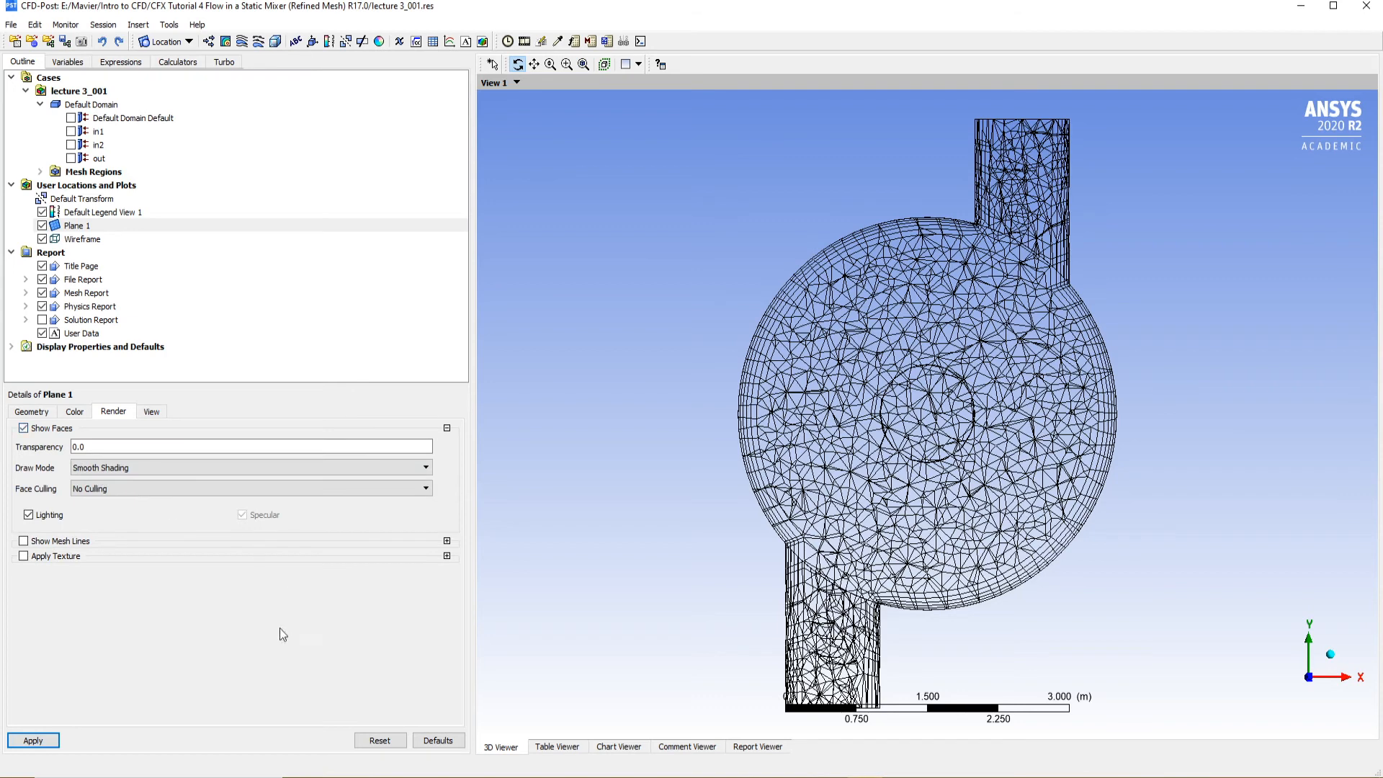
click(74, 411)
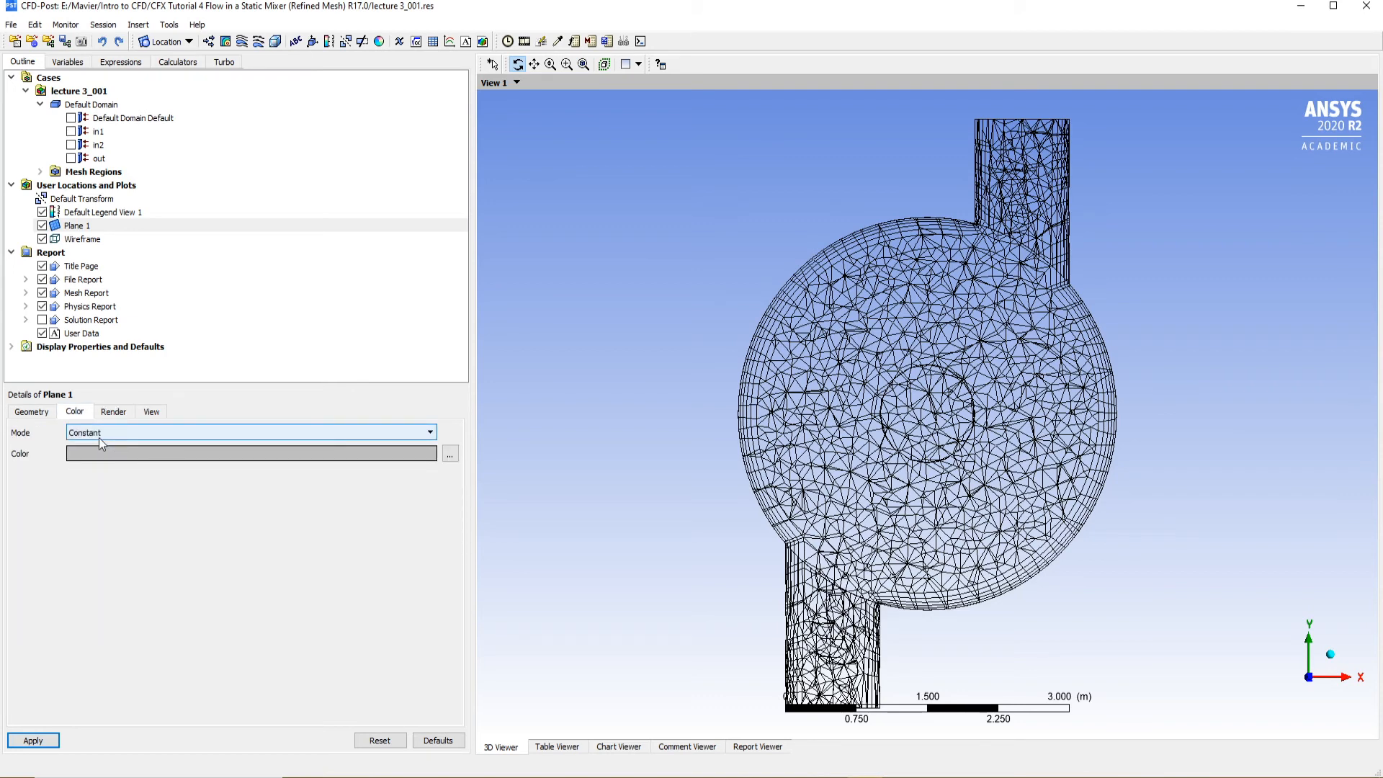
click(98, 438)
click(90, 465)
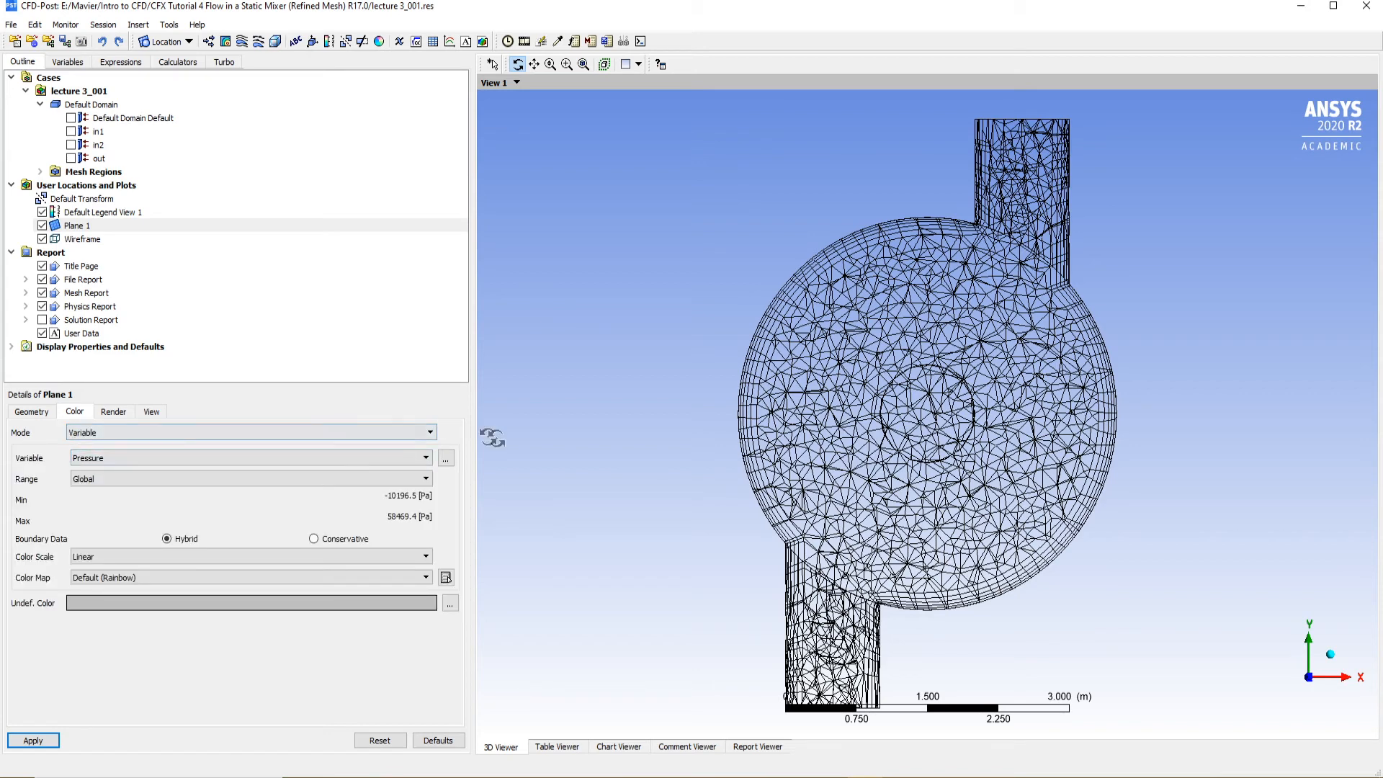
click(280, 456)
click(98, 488)
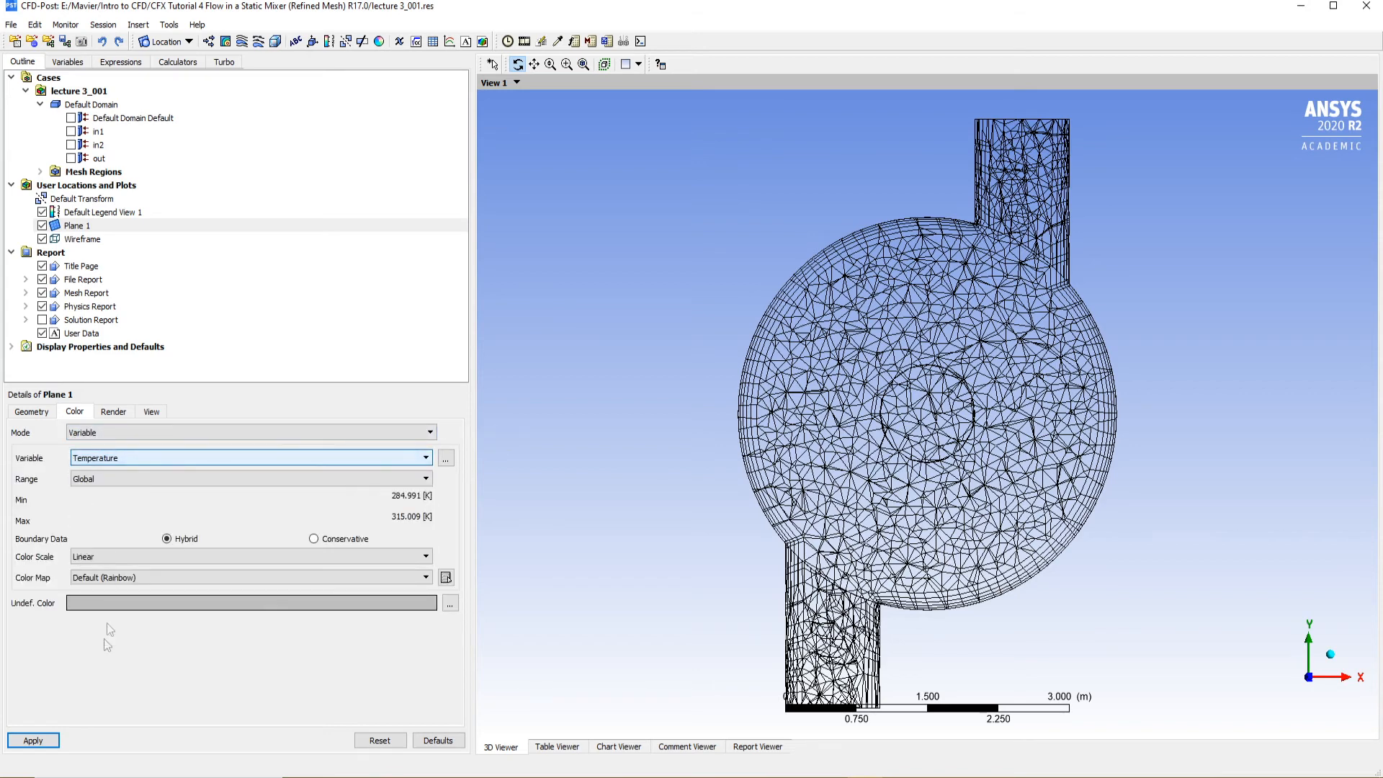
click(52, 746)
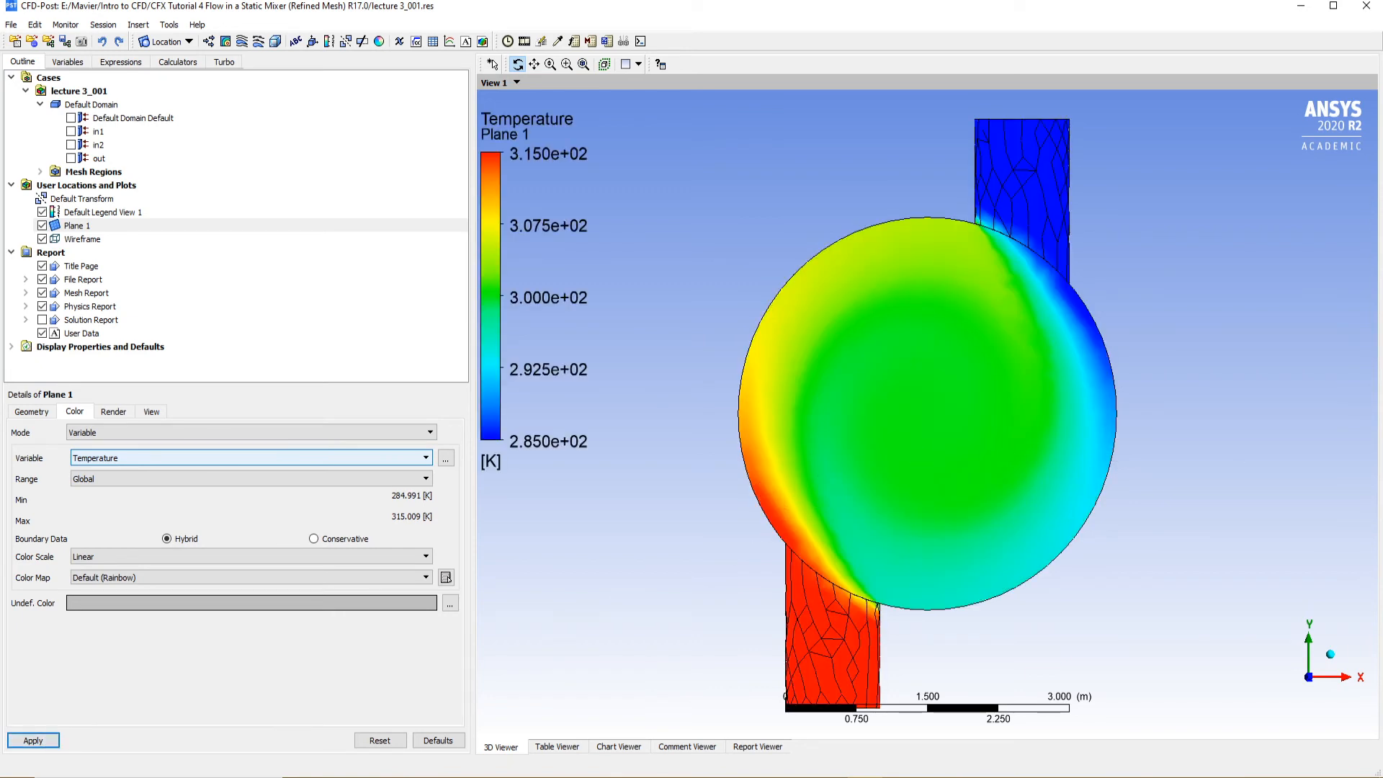
Examine the temperature distribution on Plane 1 in the isometric Z-up view and from +Z
right_click(1187, 288)
mouse_move(1240, 377)
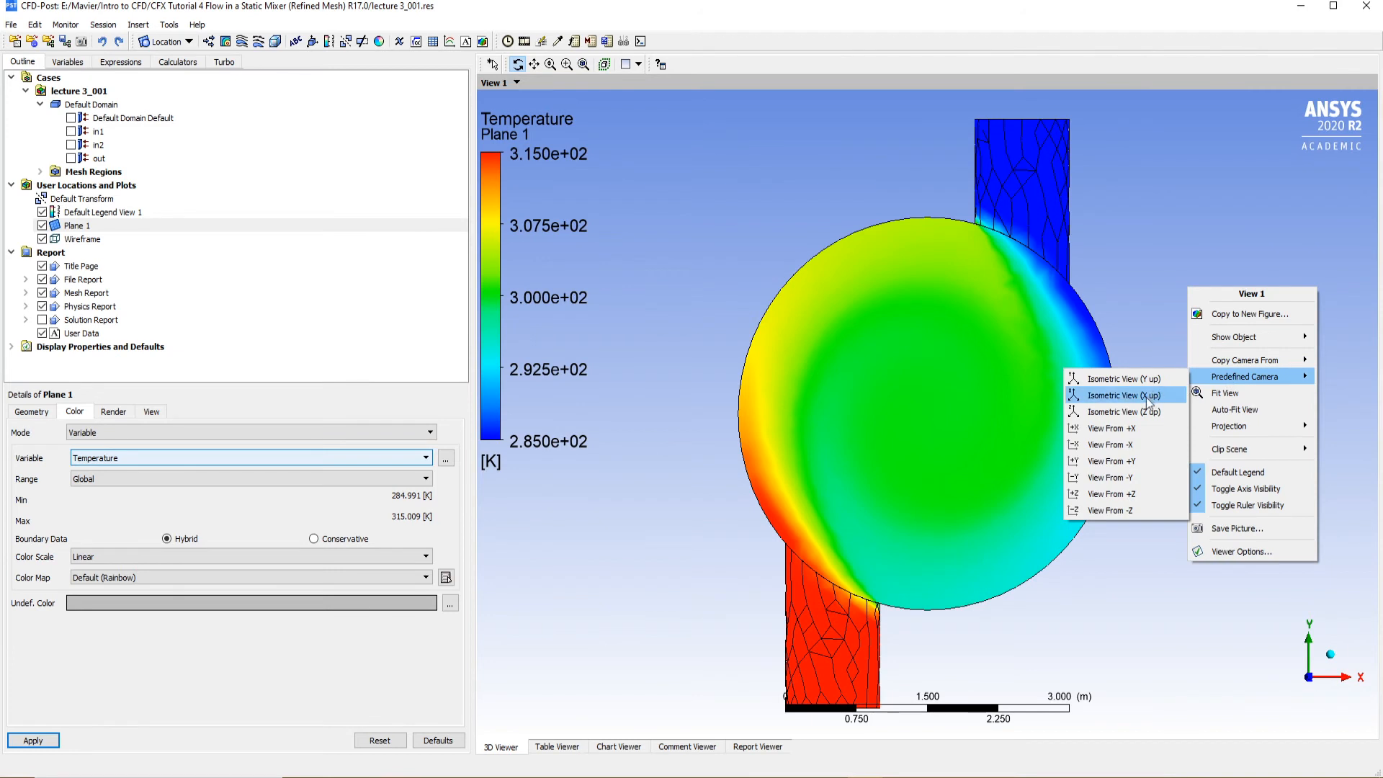
click(1123, 410)
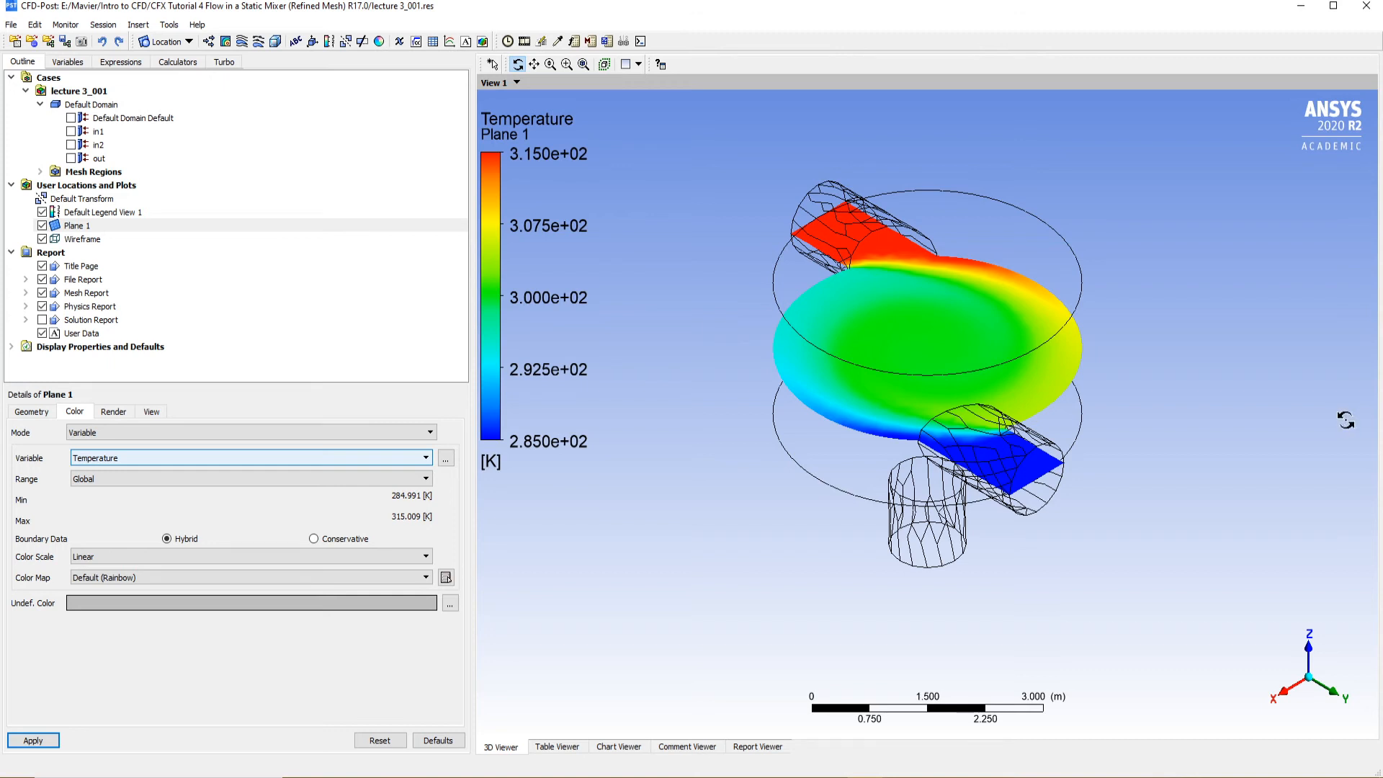
click(1309, 659)
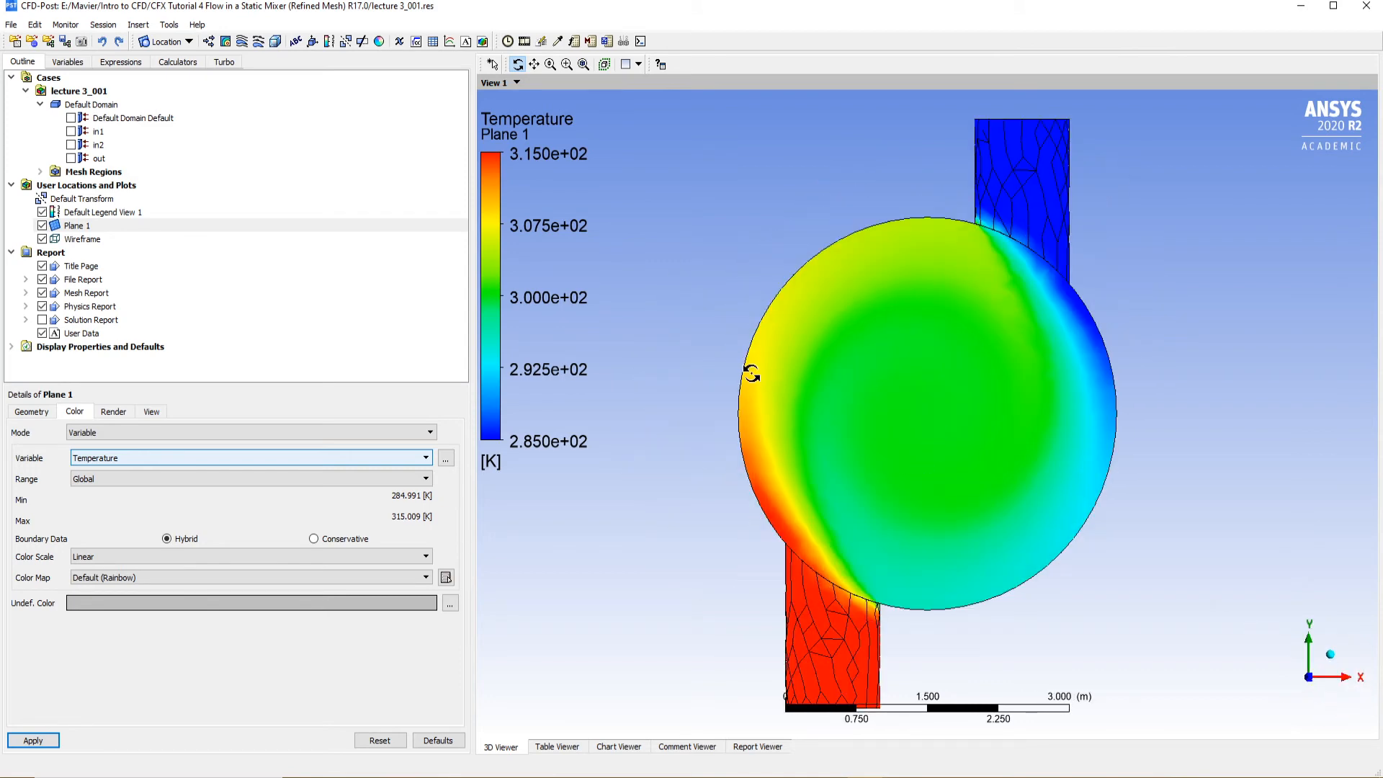
right_click(1134, 472)
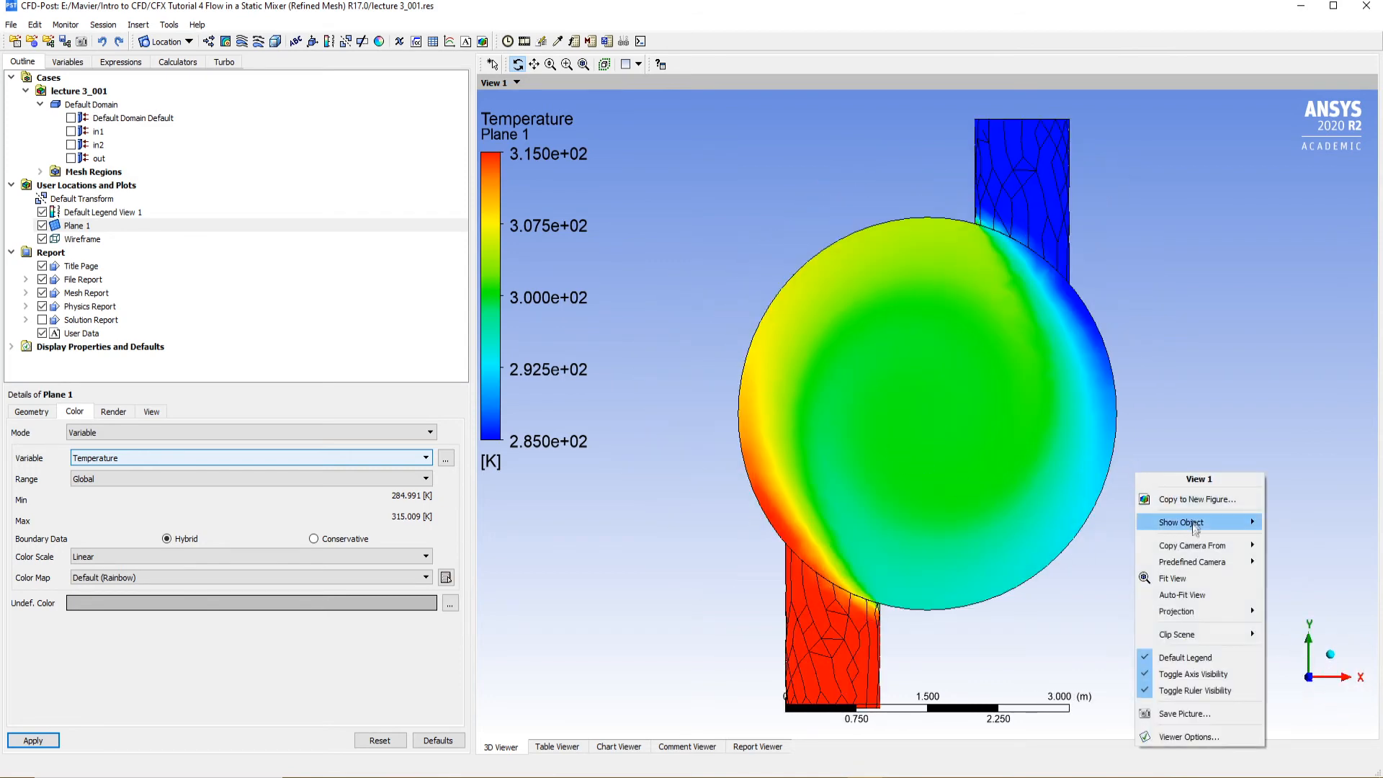
mouse_move(1200, 568)
click(1071, 597)
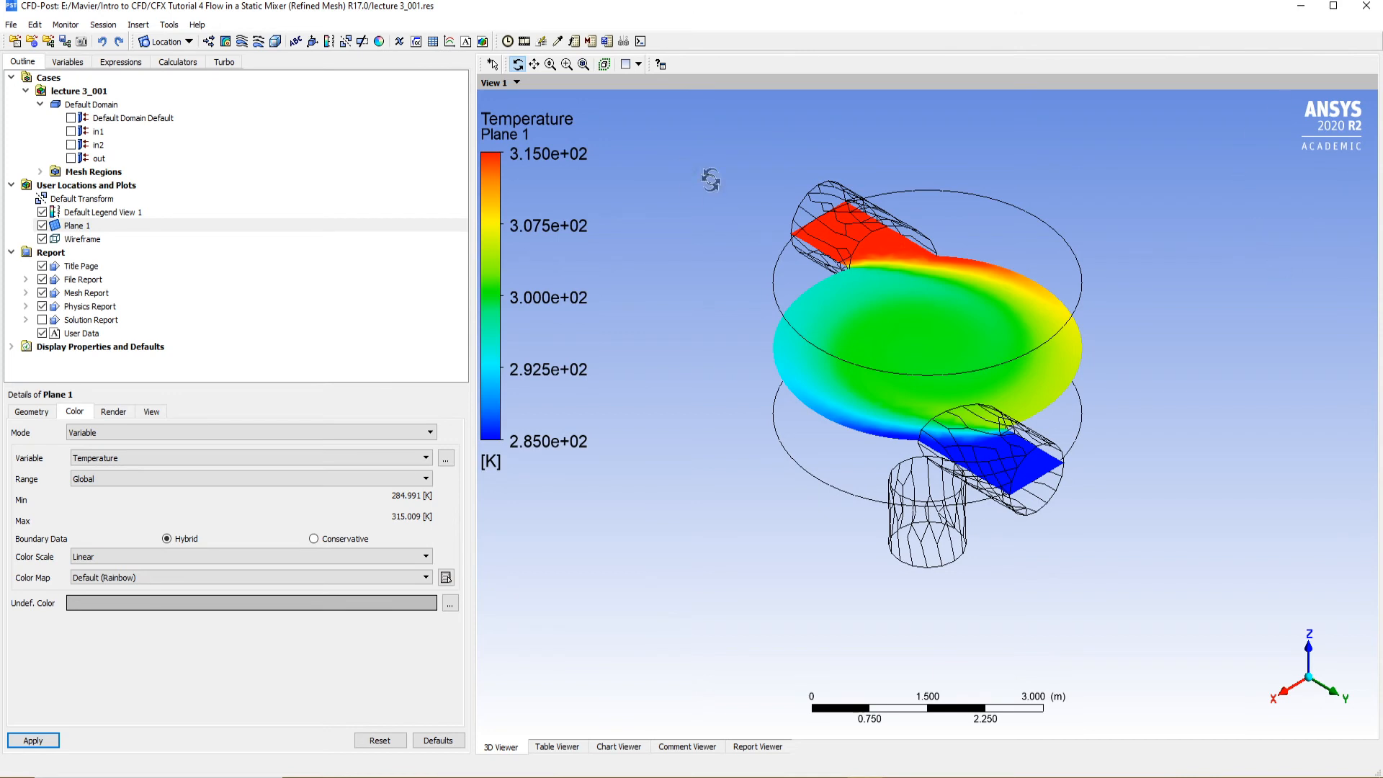
Hide Plane 1 and insert a contour plot named Contour 1
click(41, 226)
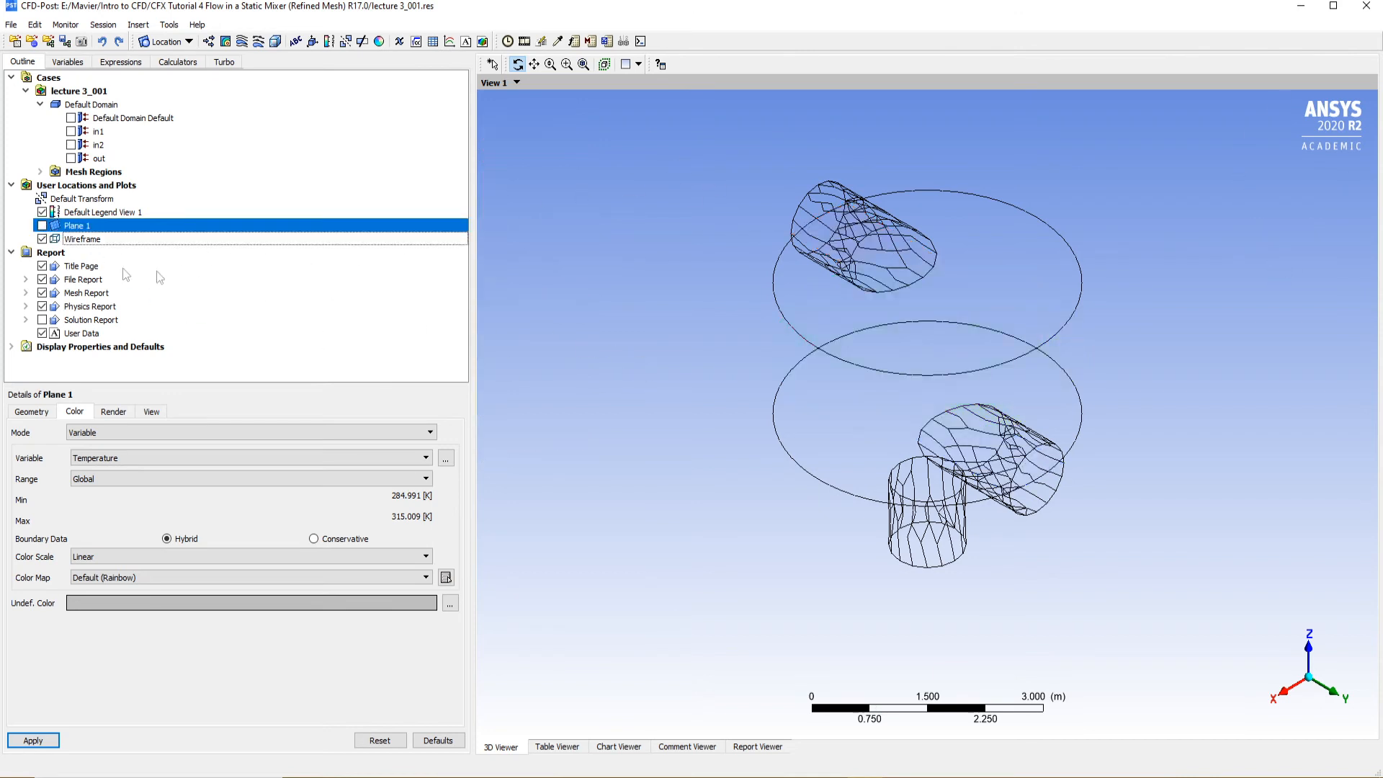
click(42, 226)
click(42, 225)
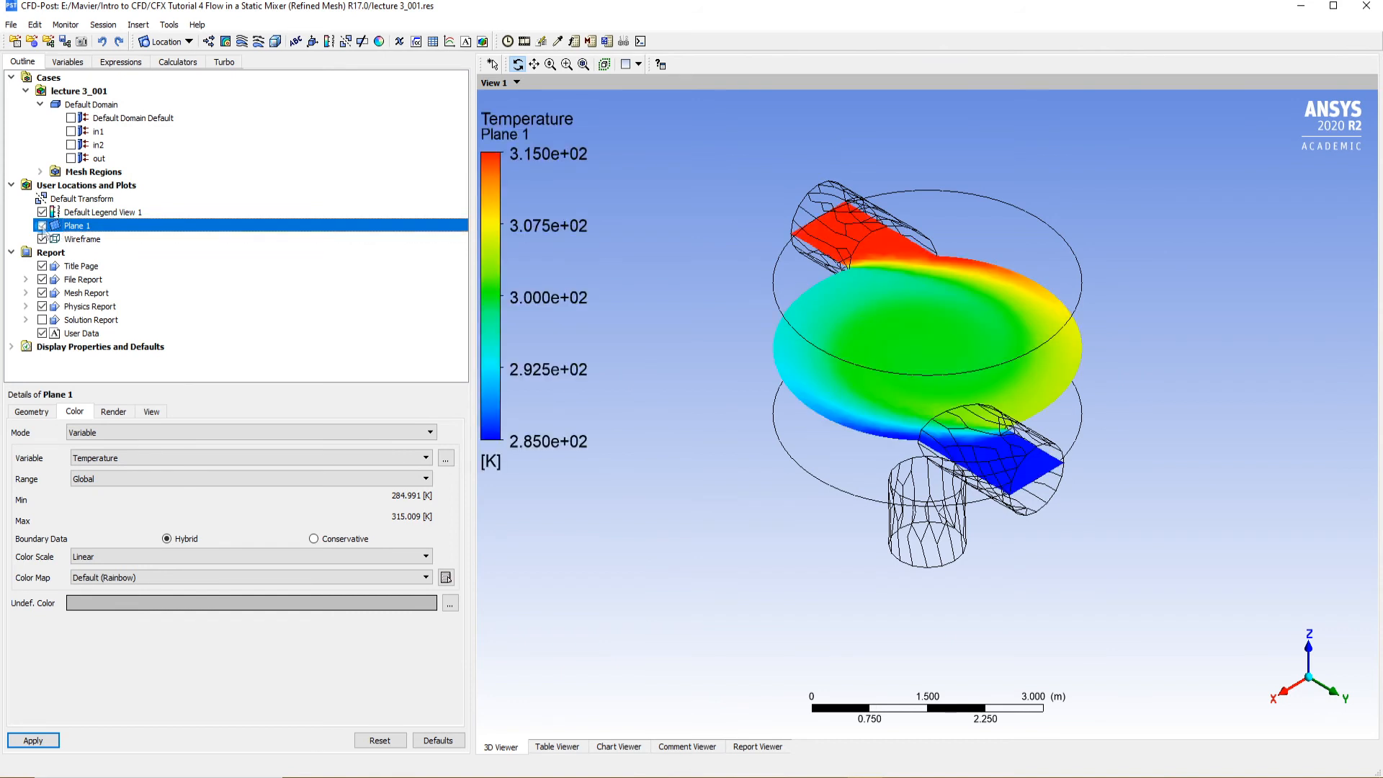
click(226, 42)
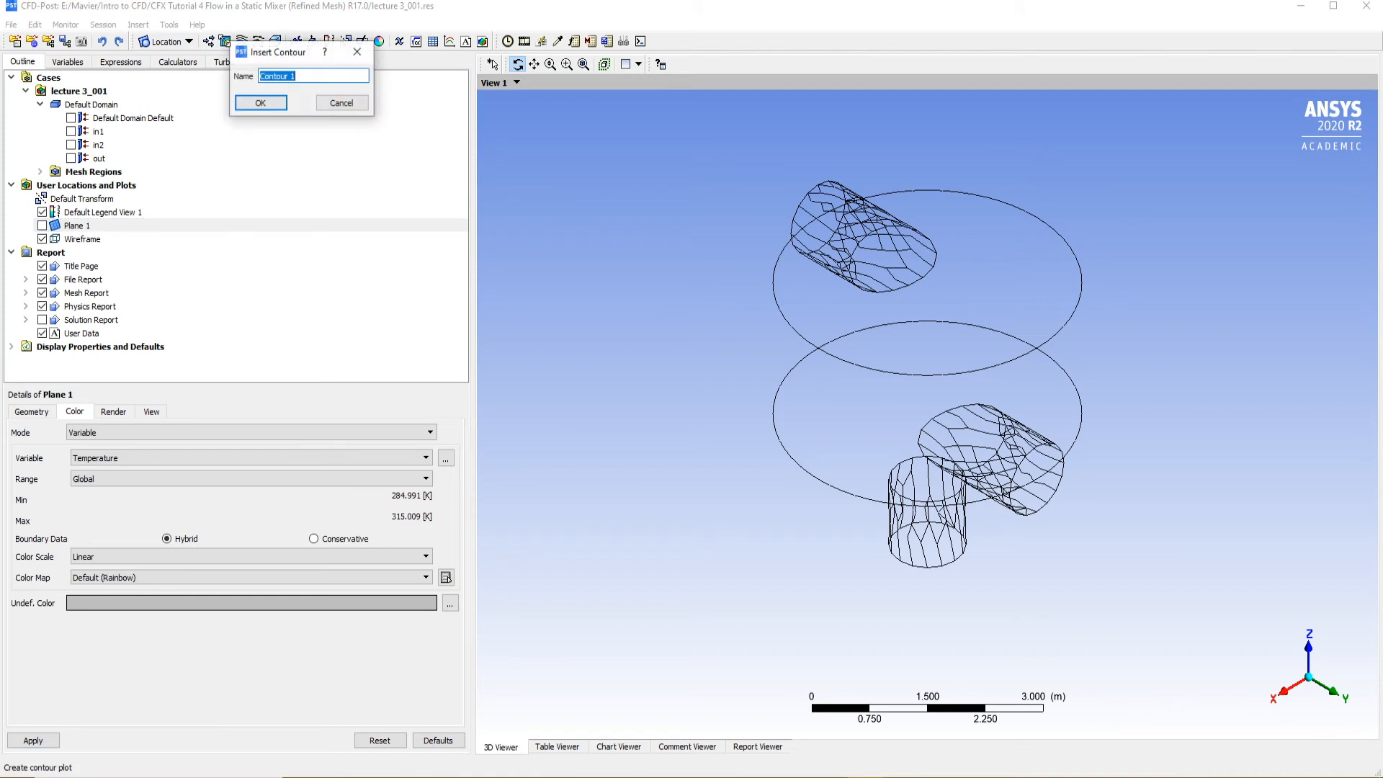
click(264, 102)
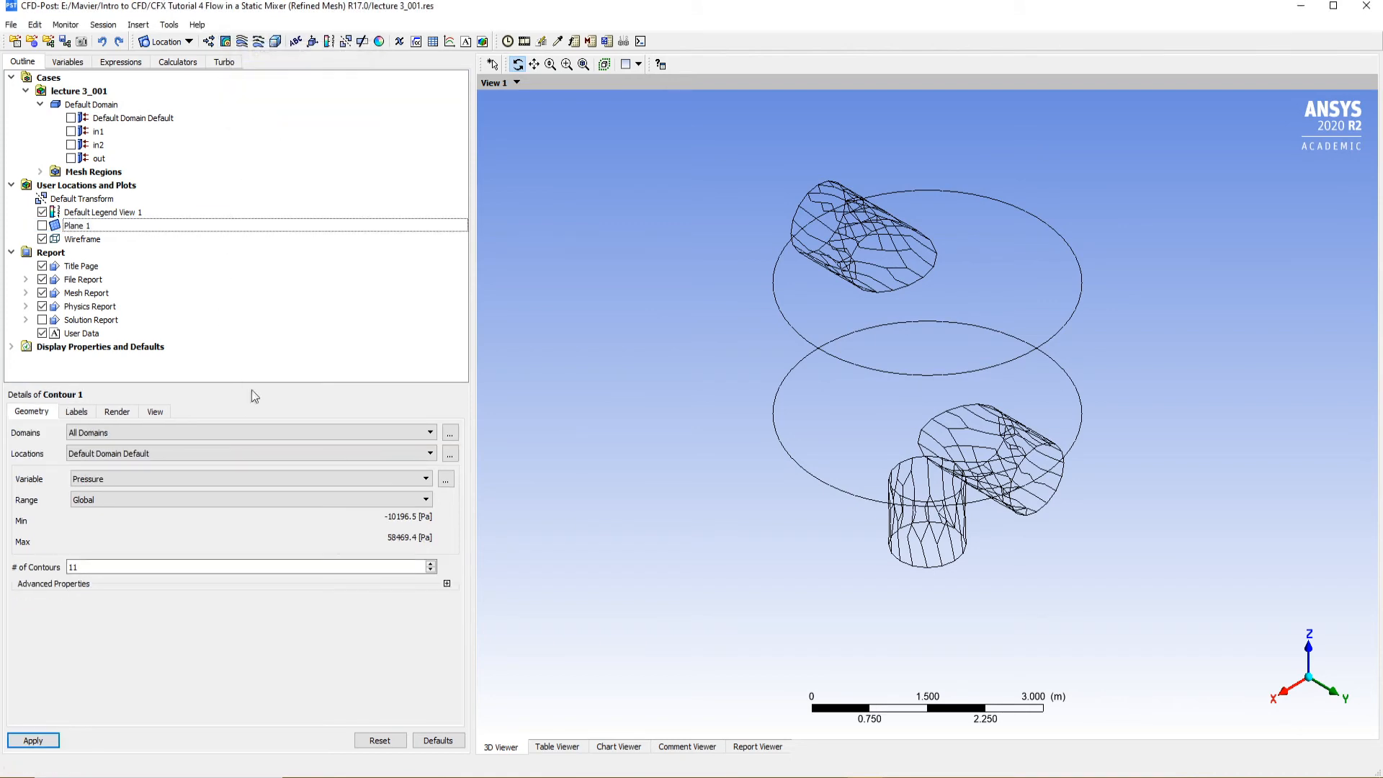
Define Contour 1 on Plane 1 with Temperature as the variable and 100 contours, apply it and view it from +Z
click(84, 454)
click(84, 458)
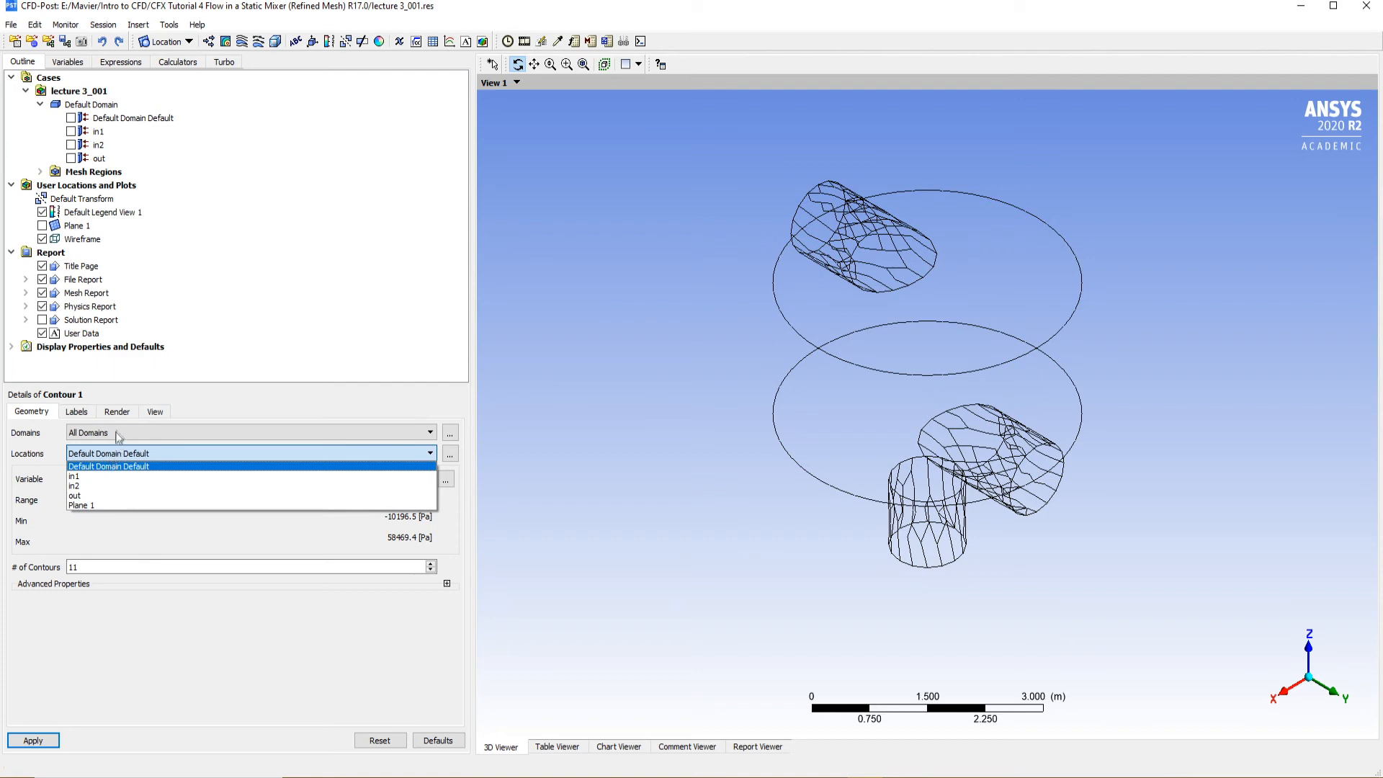
click(98, 502)
click(105, 478)
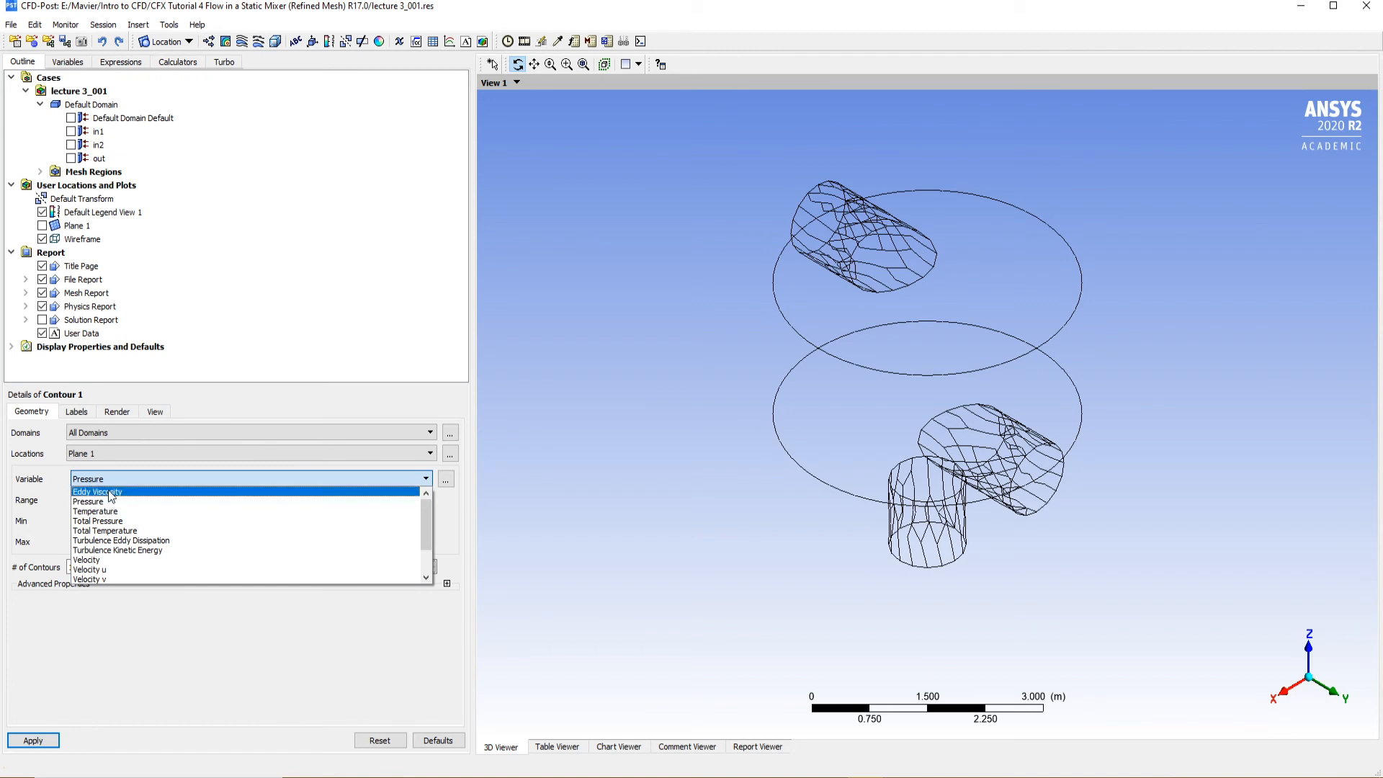
click(97, 511)
click(96, 567)
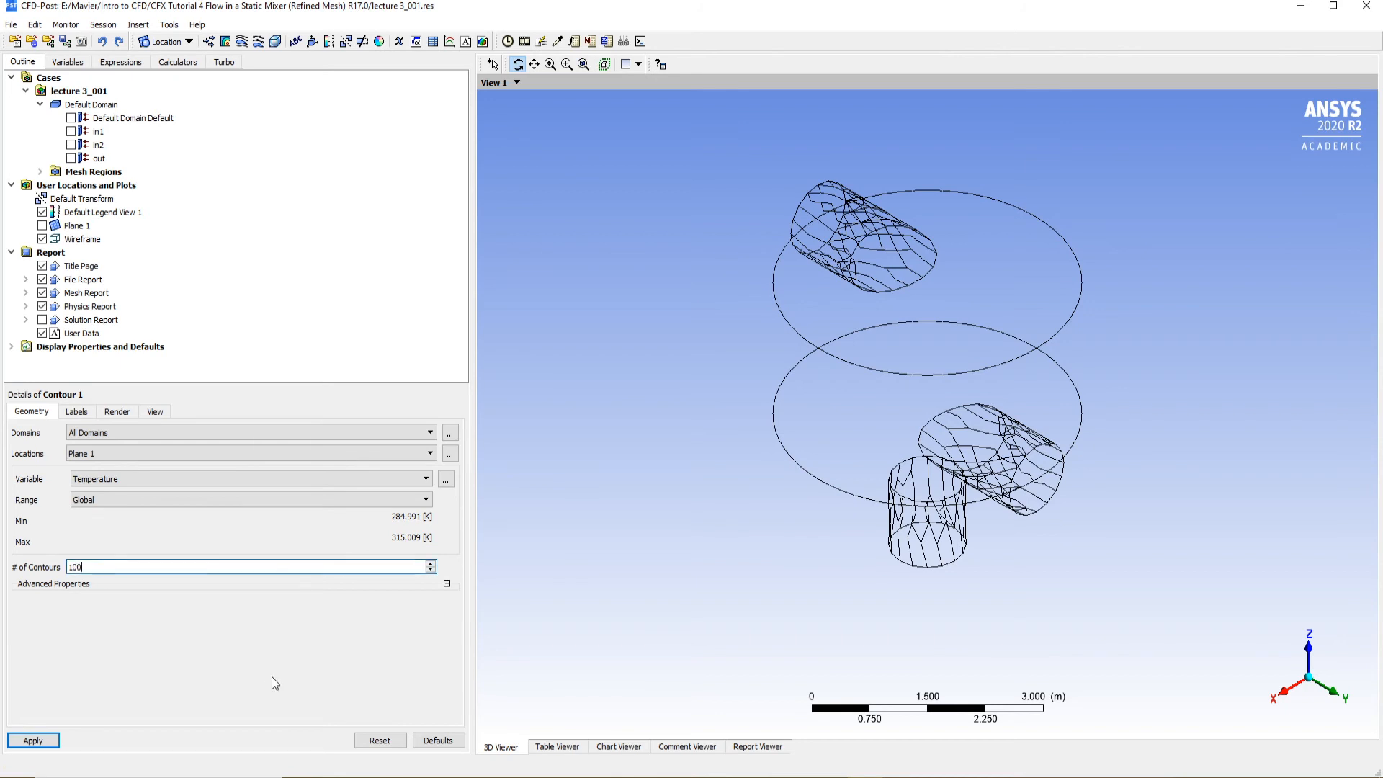
click(52, 747)
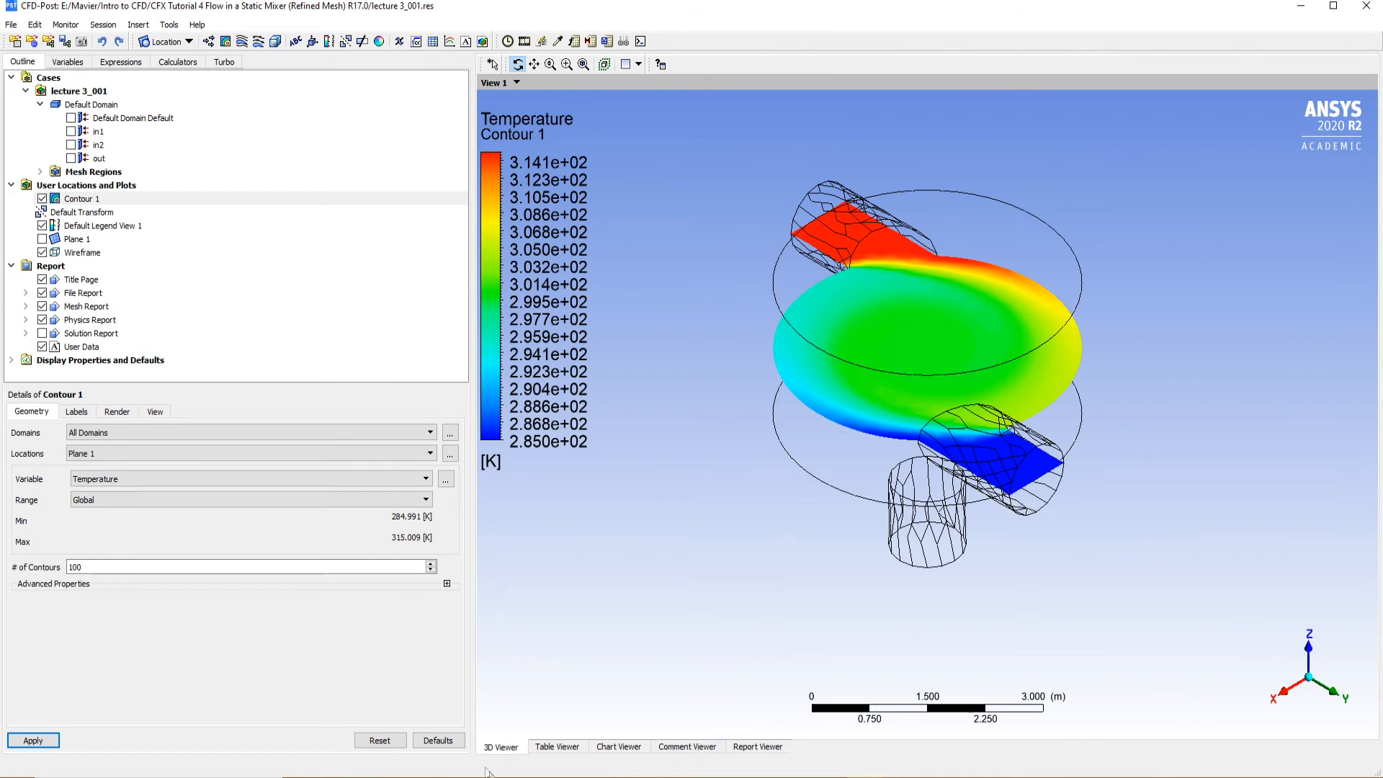
drag(926, 324, 927, 372)
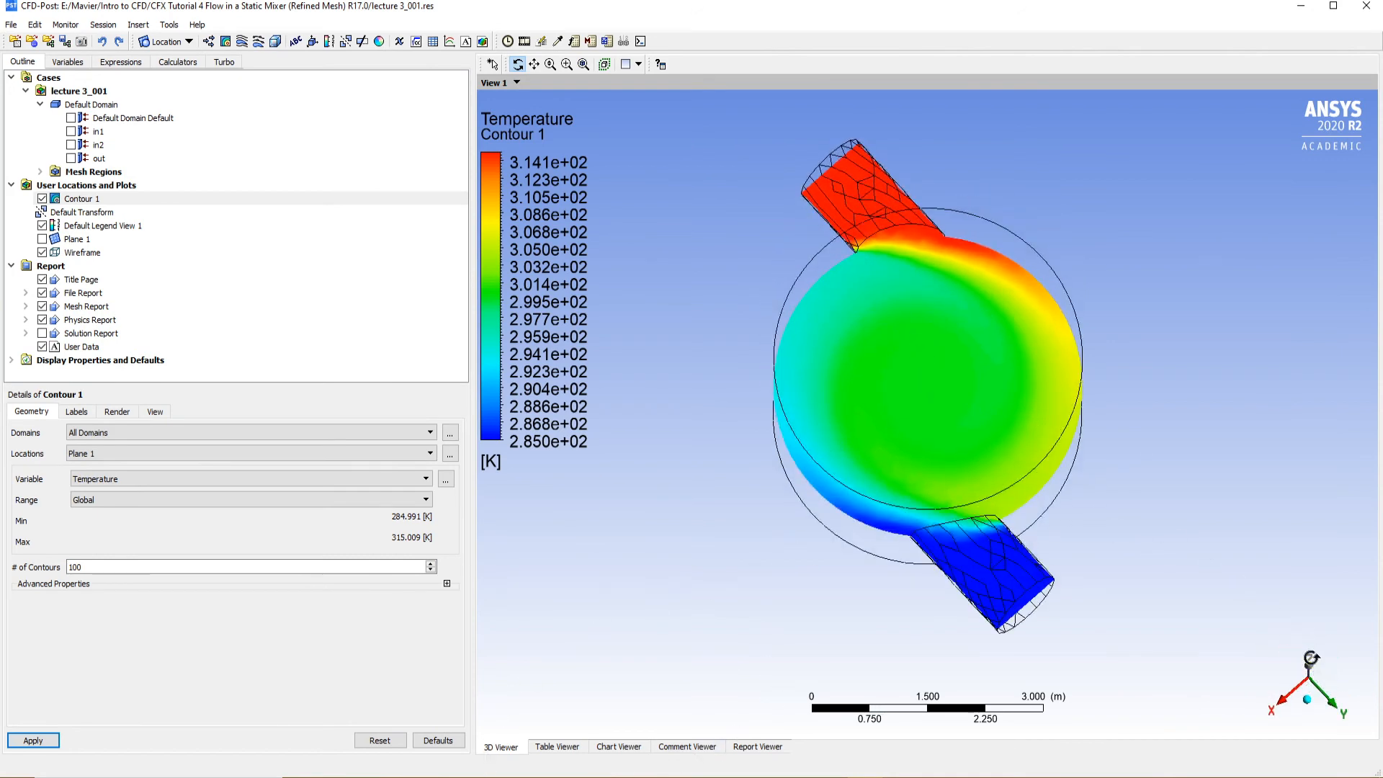
click(1308, 661)
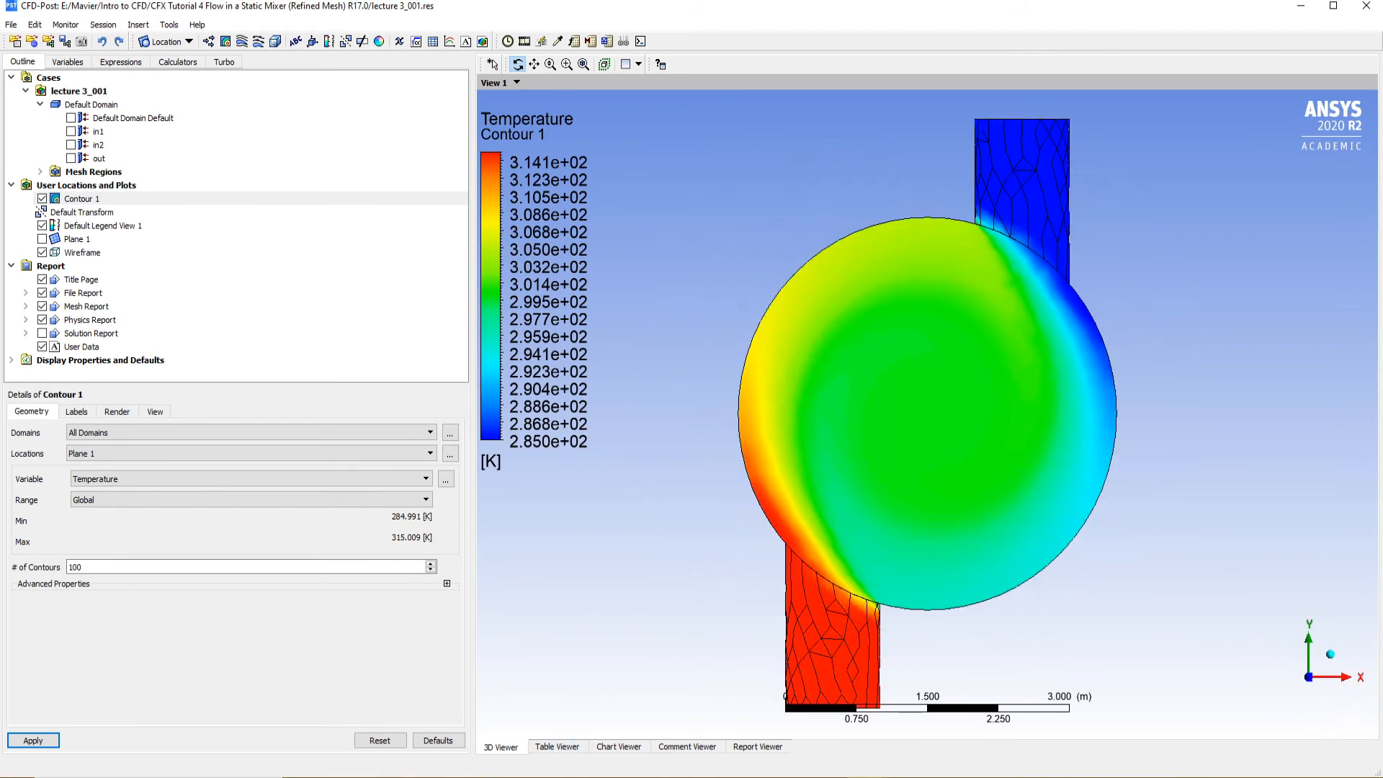
Switch to File Explorer, go up to the Intro to CFD folder and open mid contour.png to compare with the current contour
mouse_move(372, 776)
click(378, 730)
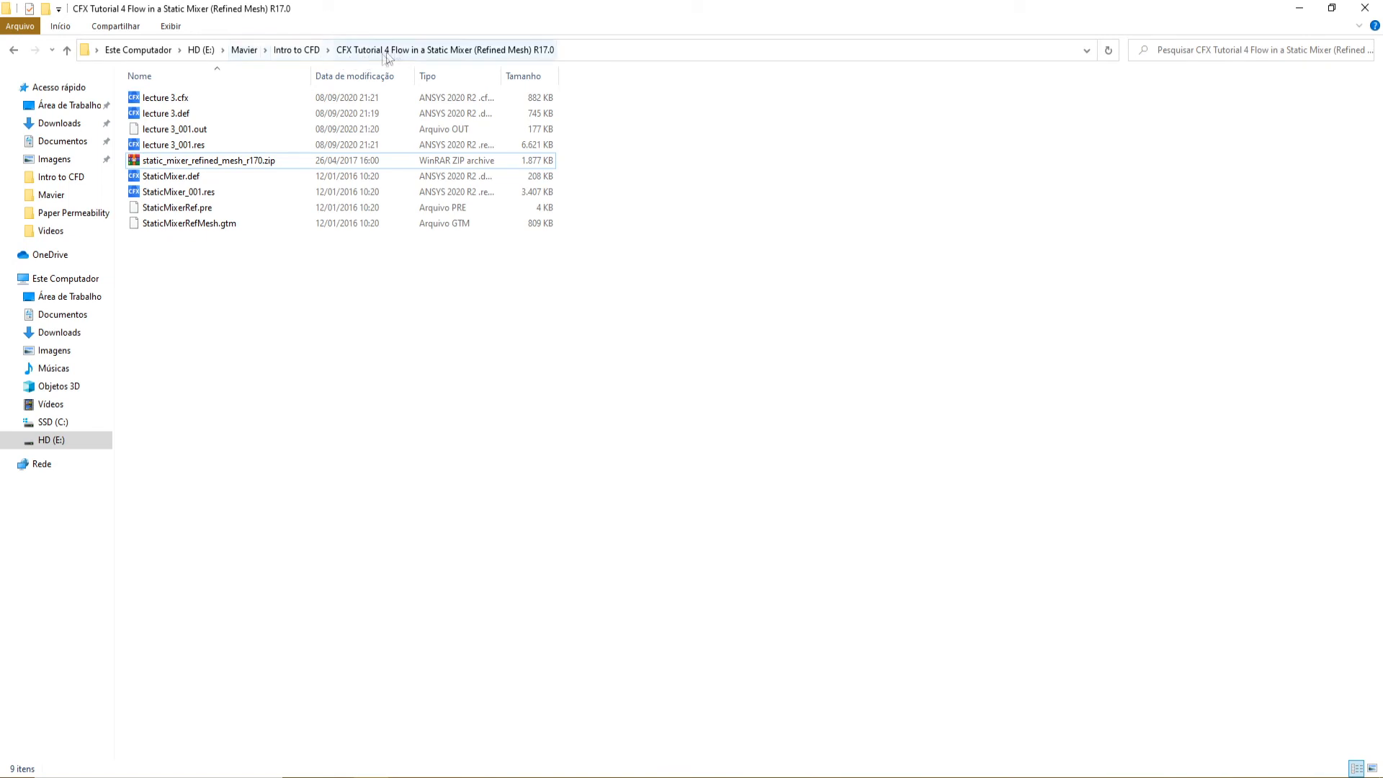
click(296, 53)
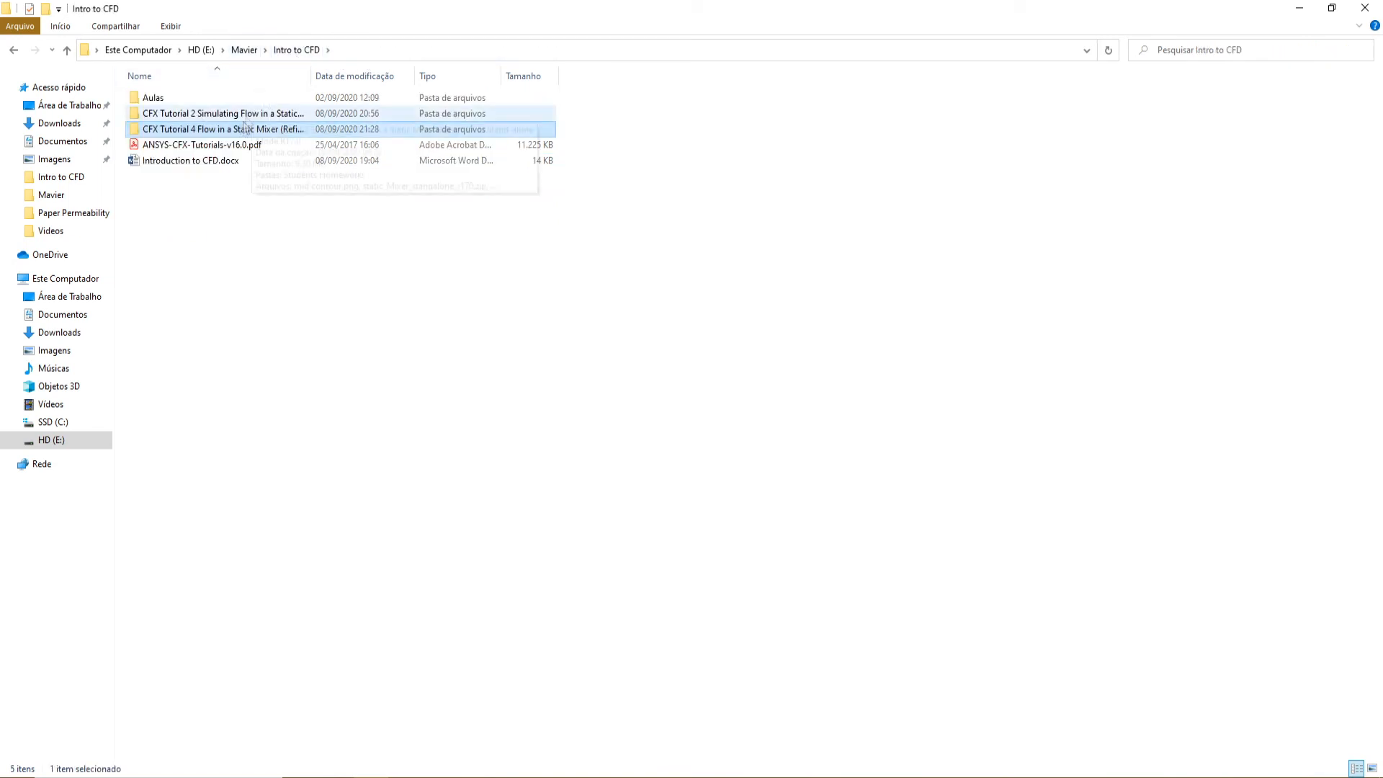
double_click(206, 131)
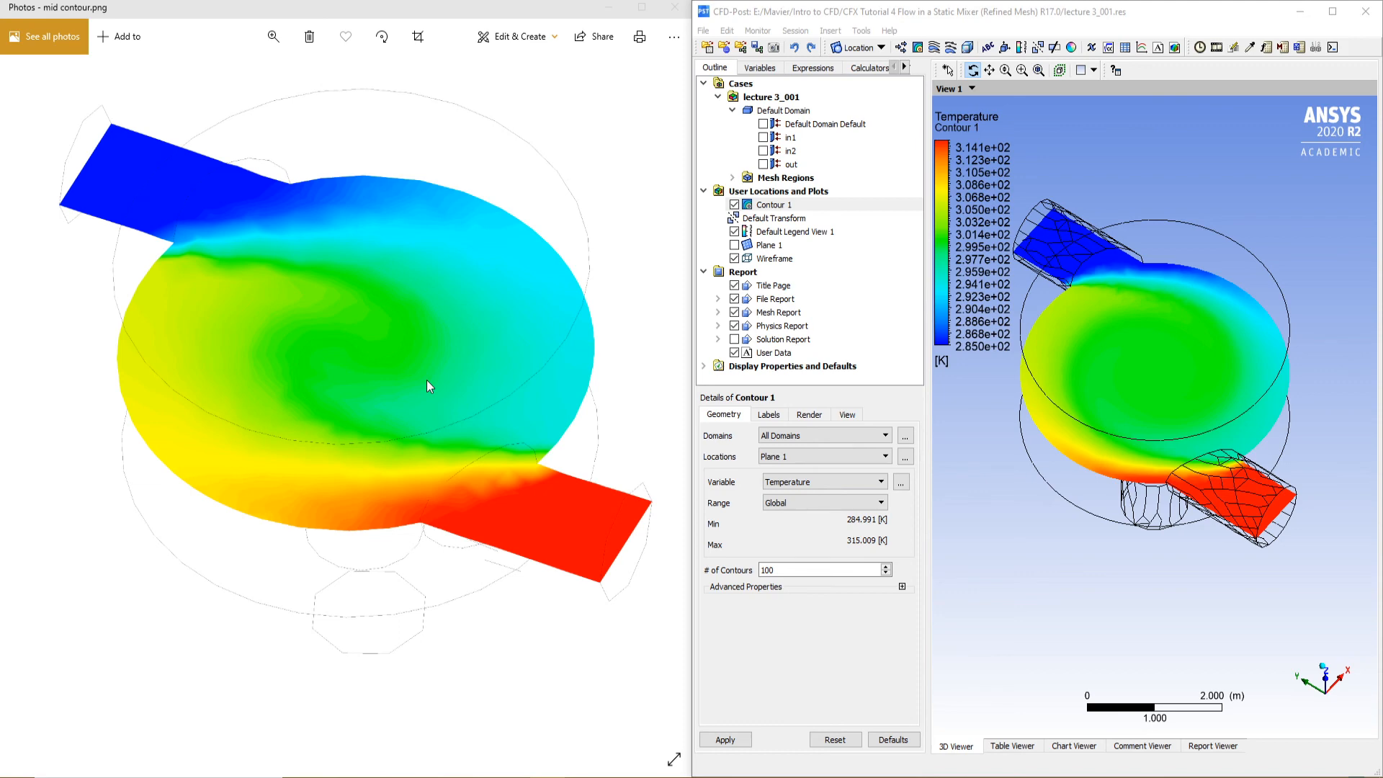
Maximize the CFD-Post window, look at the mixer from +Z, and show Plane 1 in place of Contour 1
click(1333, 13)
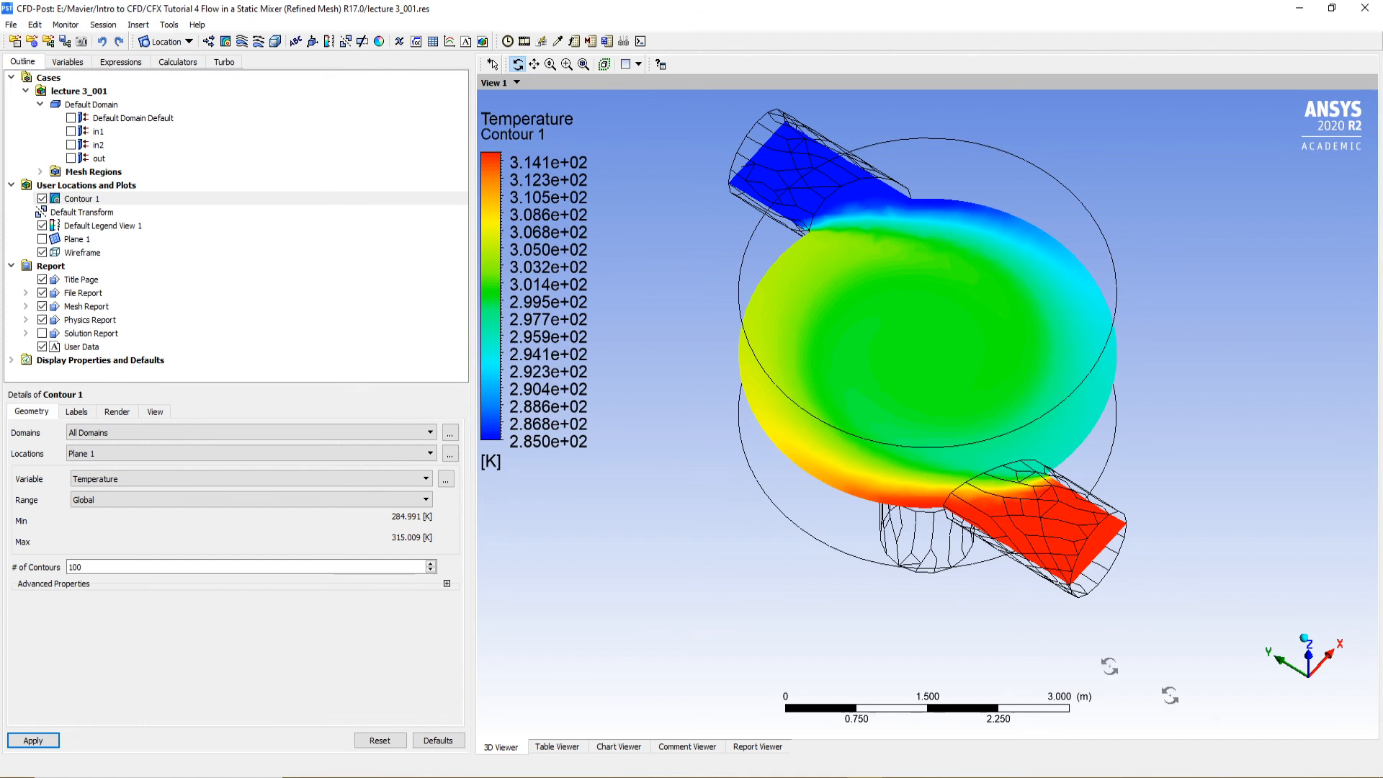
click(1305, 642)
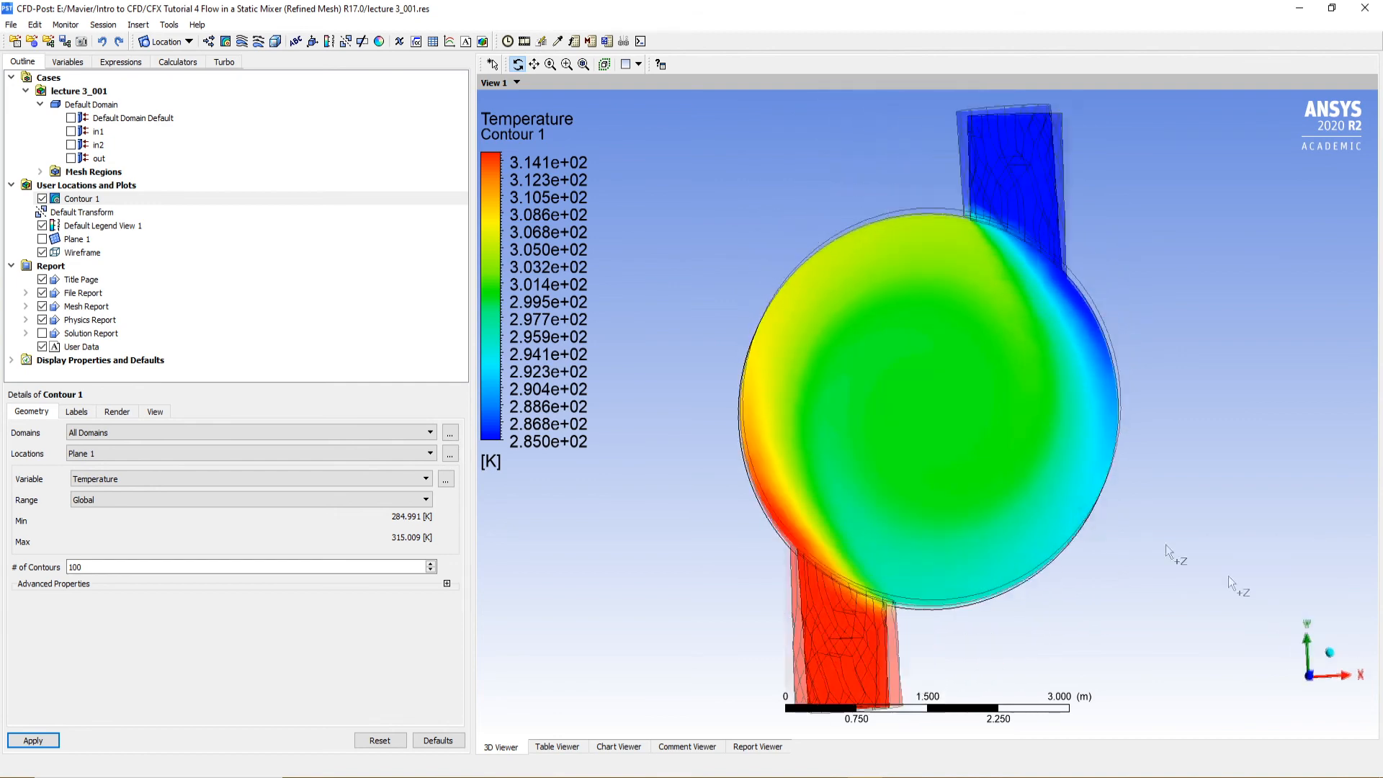
click(41, 198)
click(42, 239)
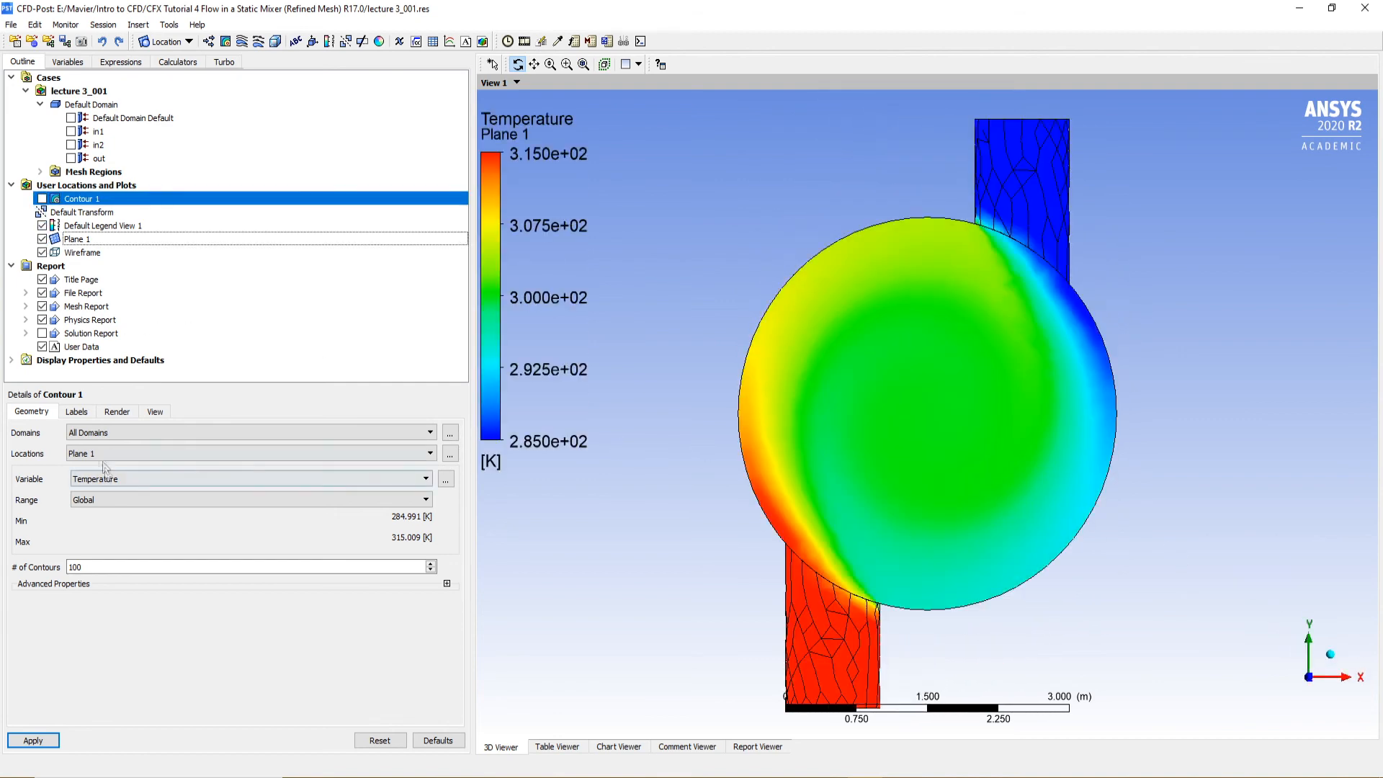
click(118, 412)
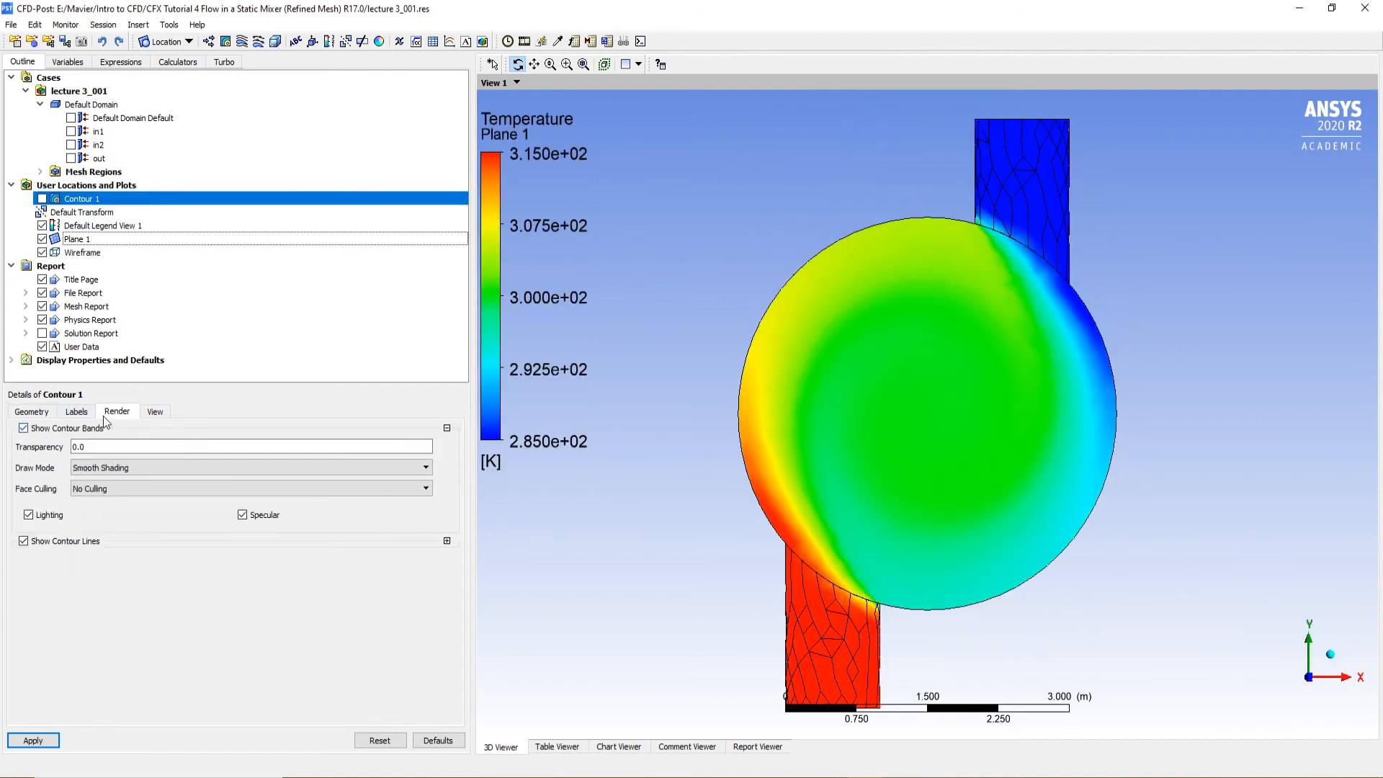
click(77, 411)
click(36, 411)
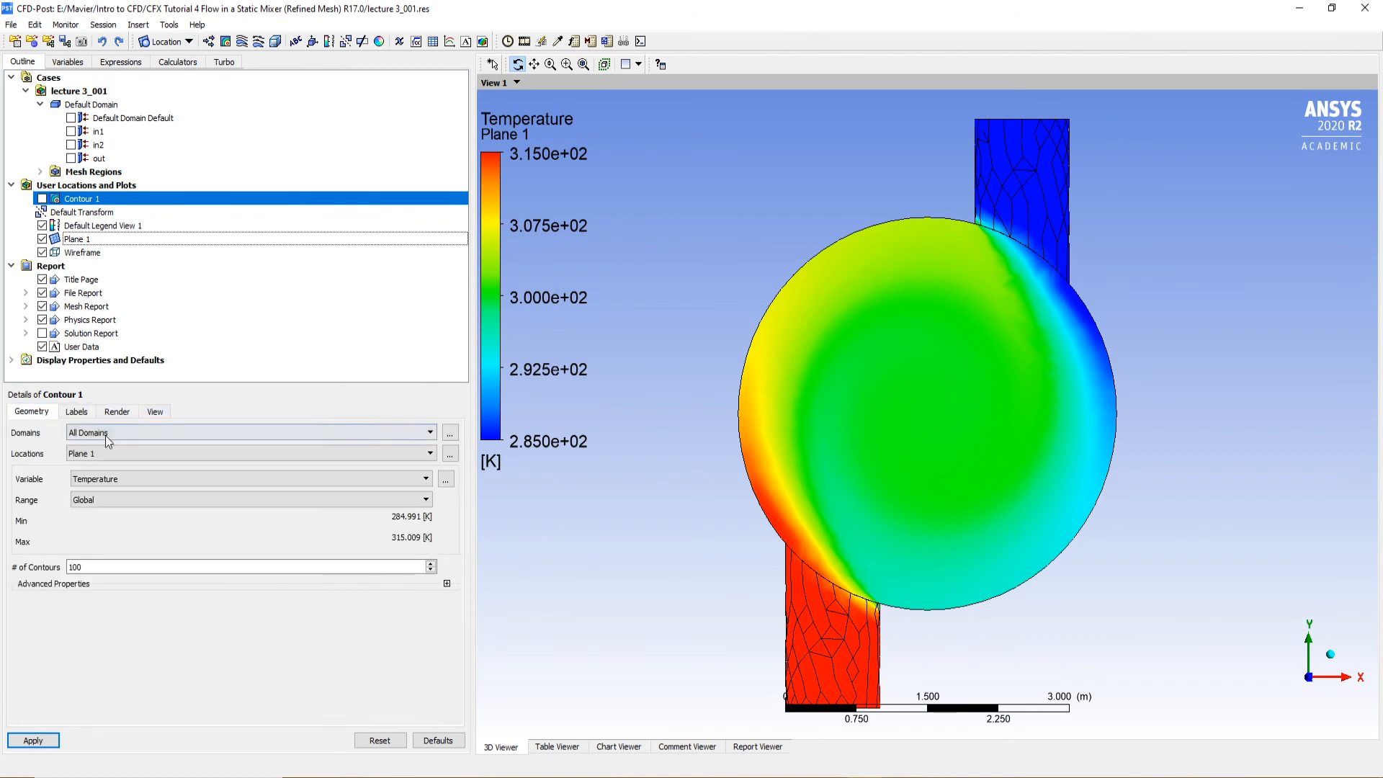
Set the rendering of Plane 1 to mesh lines only, with its faces hidden, and apply it
click(77, 239)
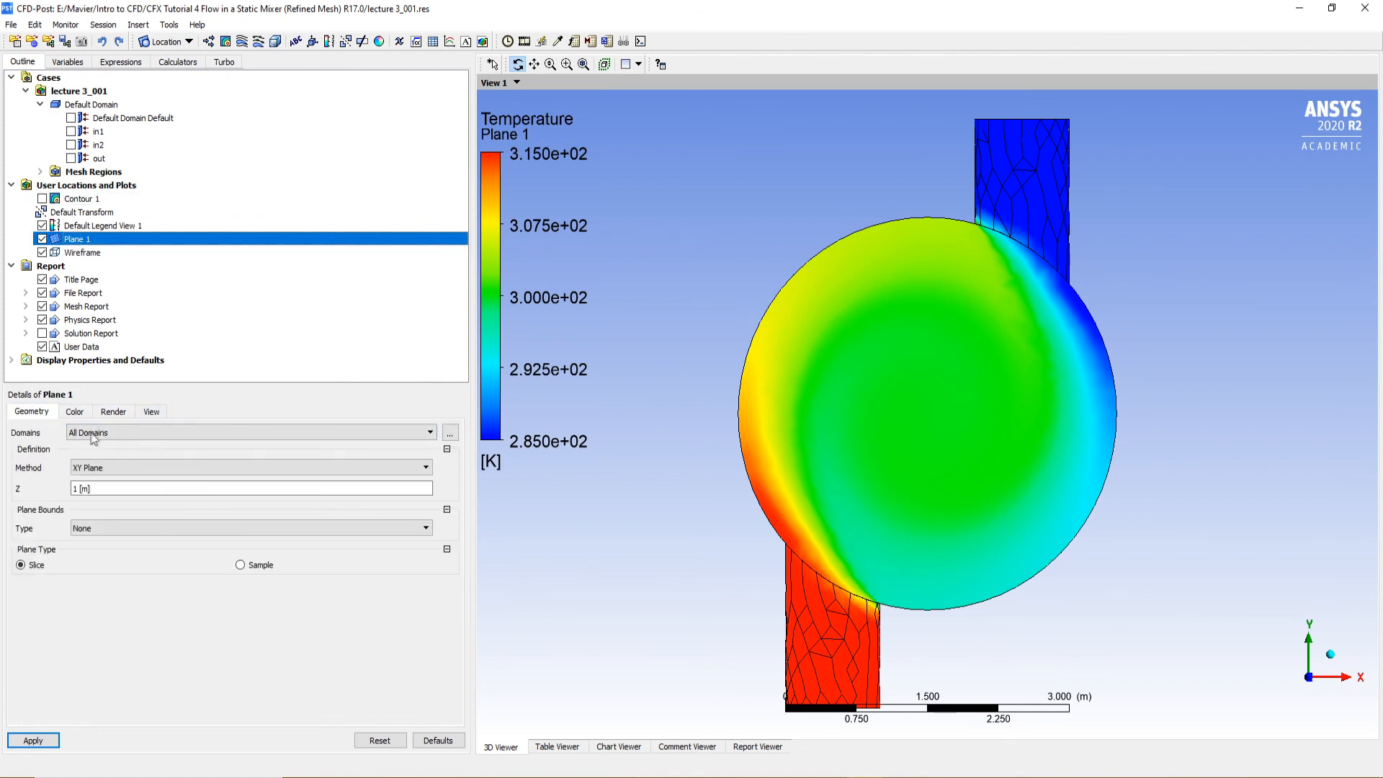
click(74, 411)
click(87, 432)
click(87, 442)
click(113, 411)
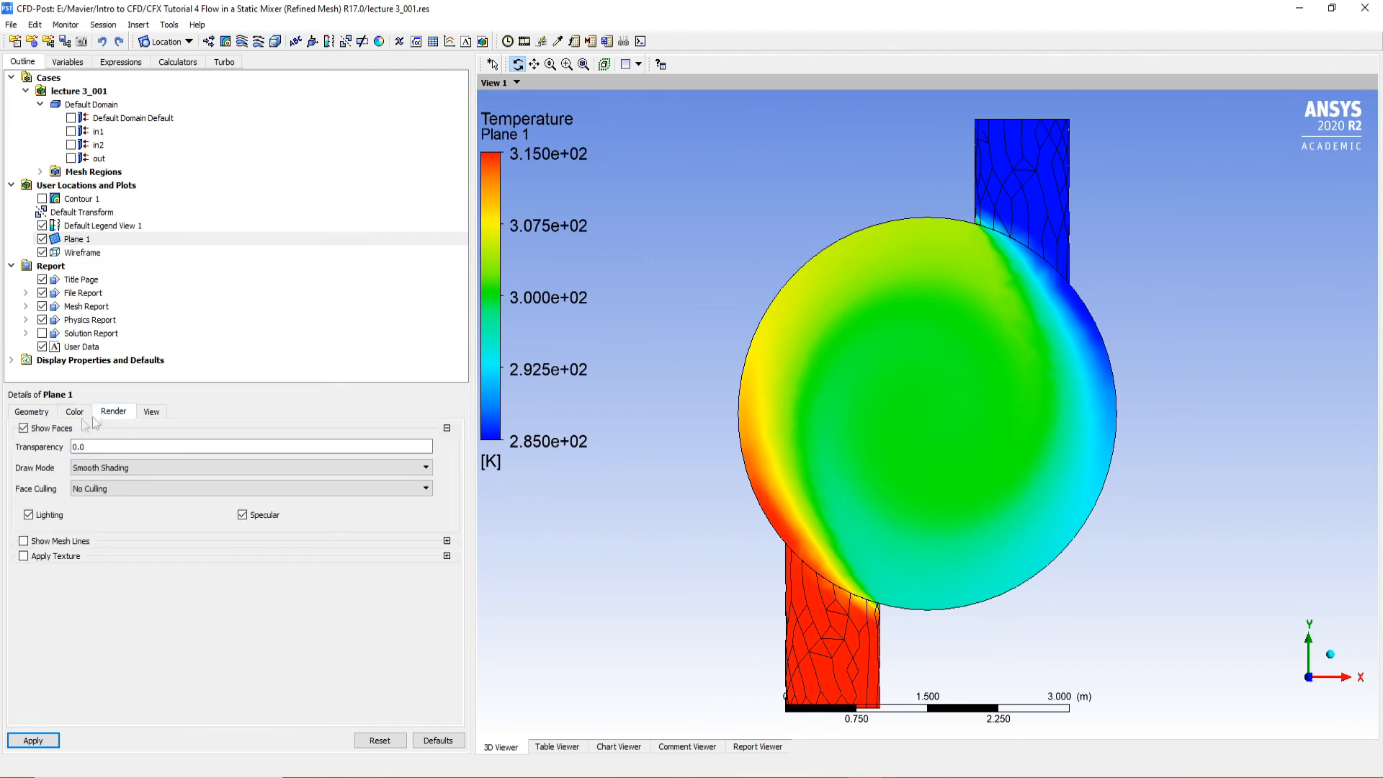
click(24, 428)
click(23, 442)
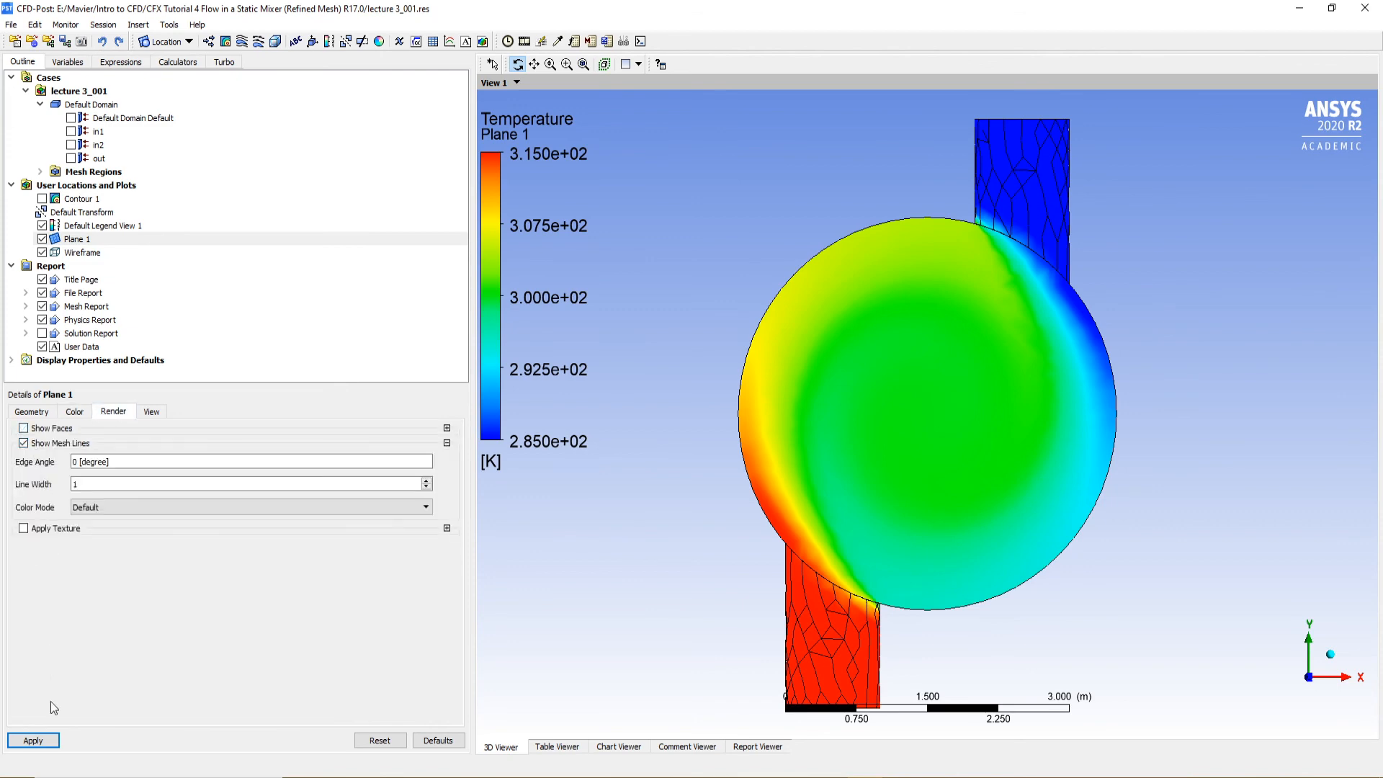
click(33, 740)
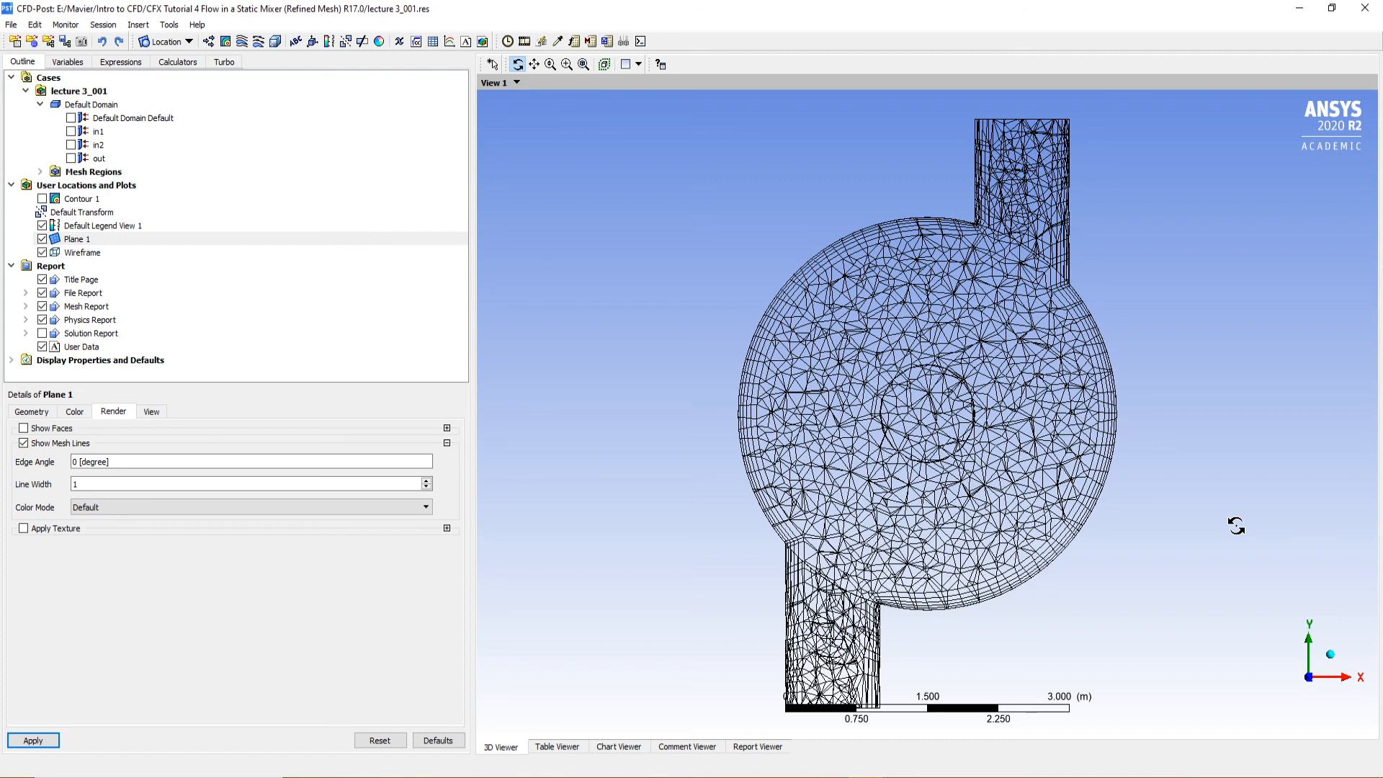
Show Contour 1 in place of Plane 1 and switch to mid contour.png in Photos to compare the two at a similar tilted angle
click(42, 238)
click(42, 199)
drag(1167, 531, 1137, 421)
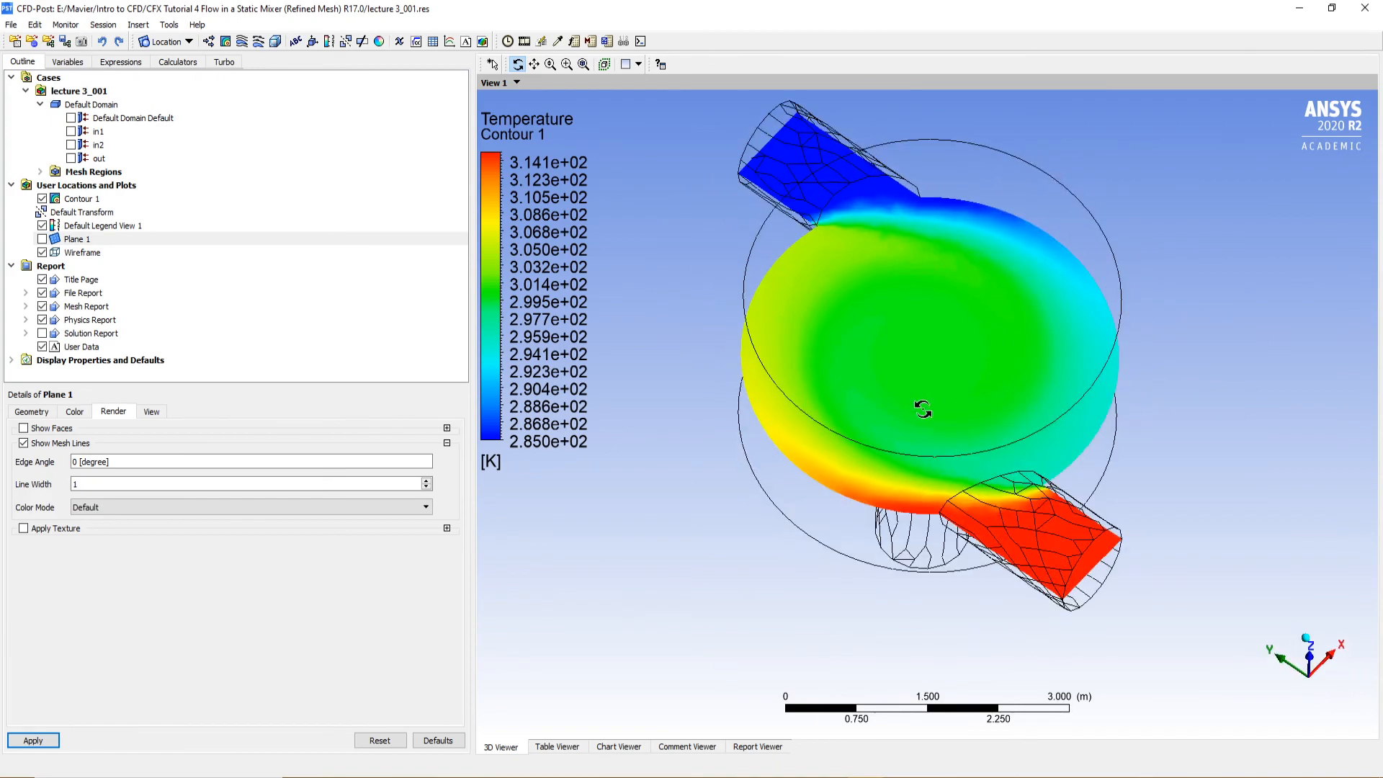
key(alt+Tab)
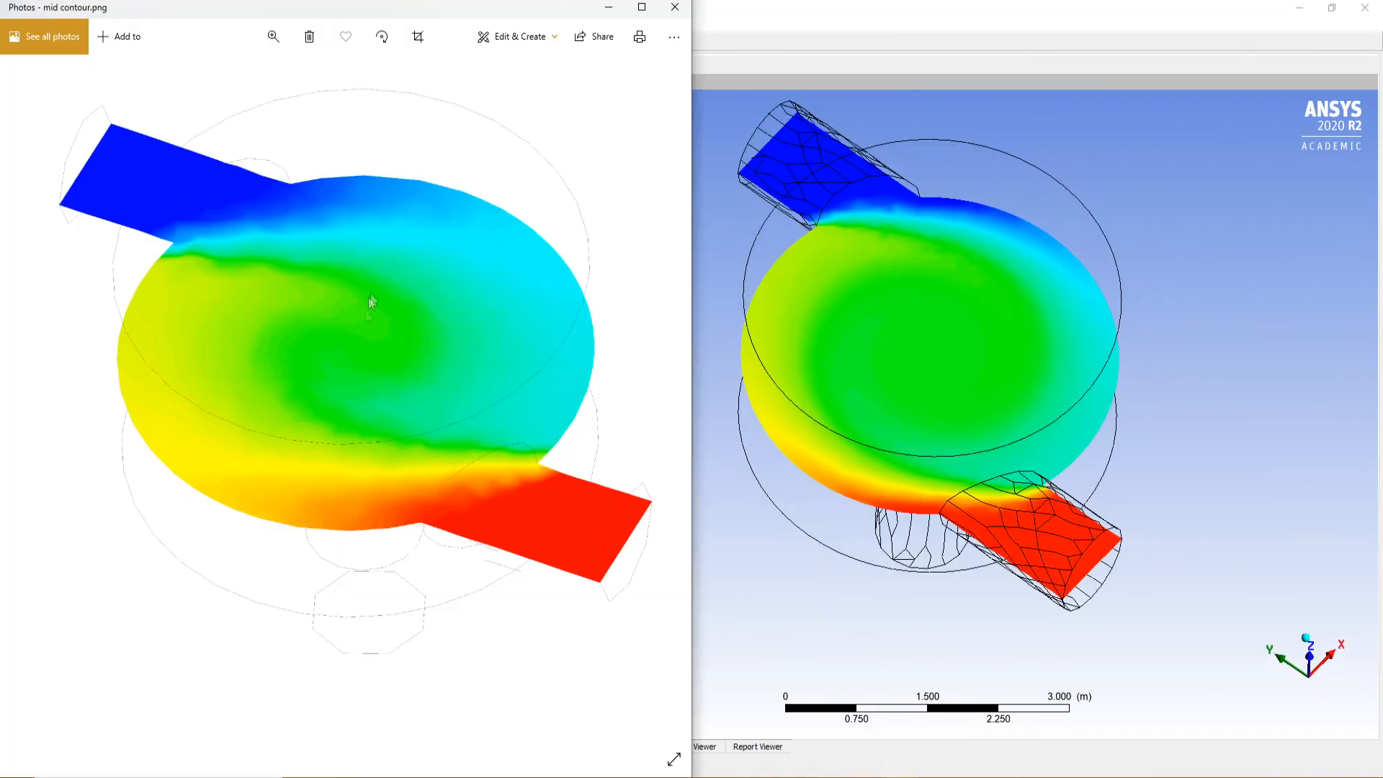